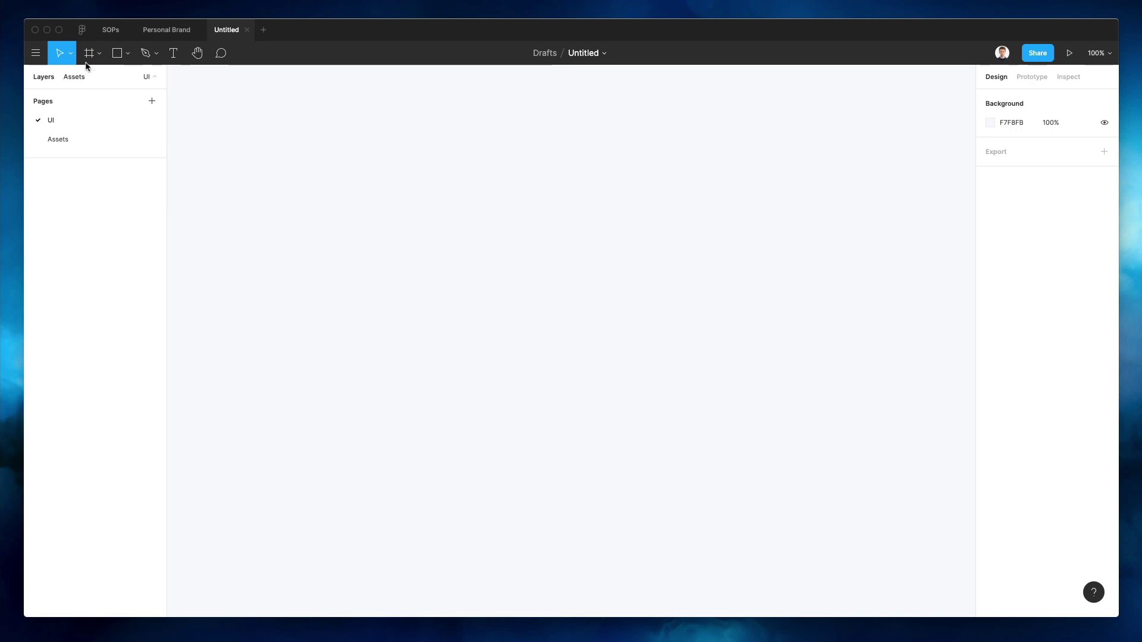
# - Create a new frame from the 1440 × 1024 Desktop preset
pyautogui.click(90, 53)
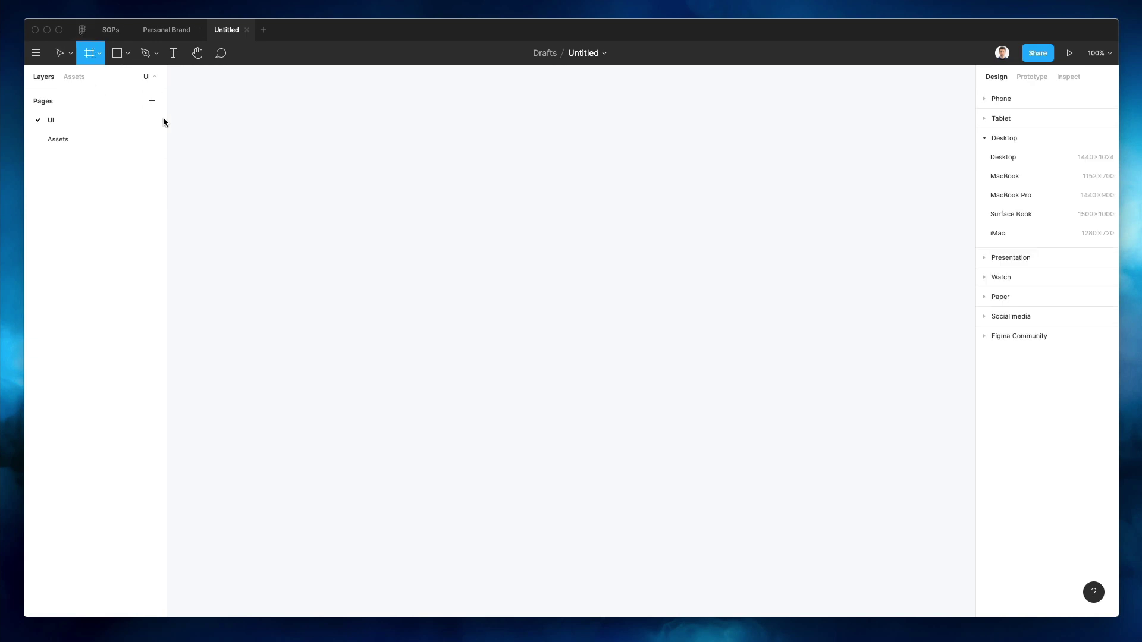
pyautogui.click(1017, 158)
pyautogui.scroll(-3, 546, 190)
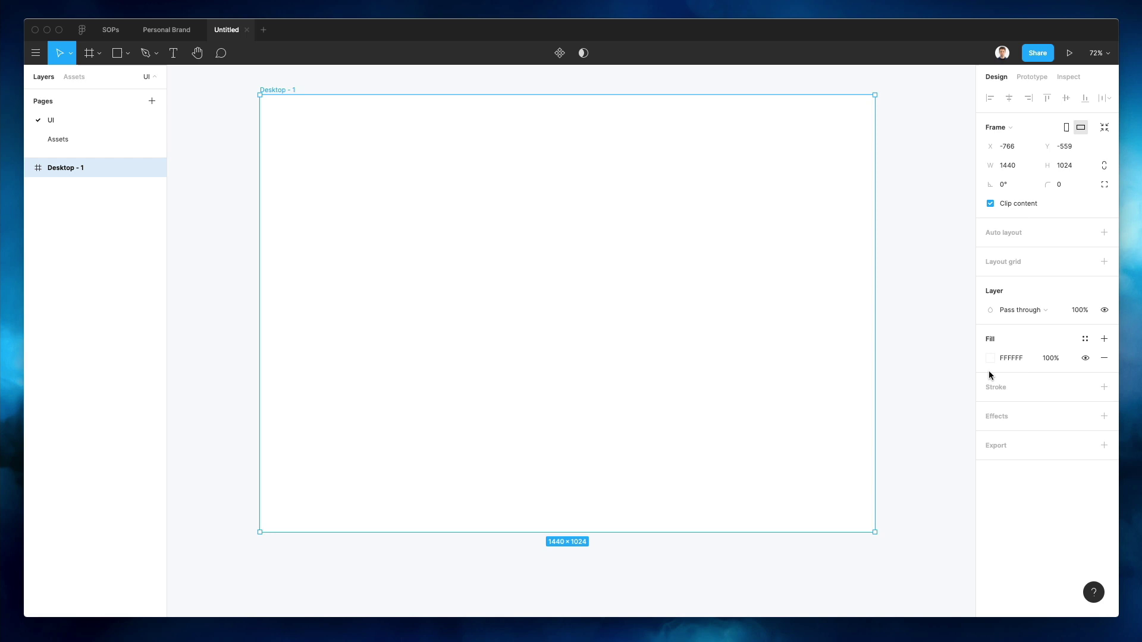
pyautogui.press('t')
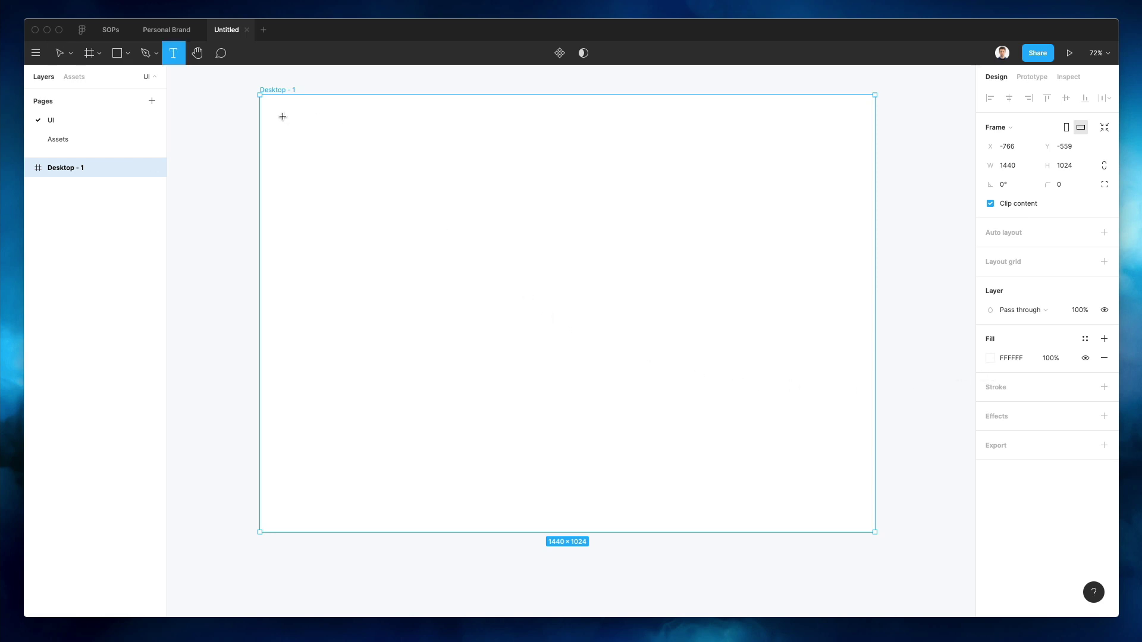
pyautogui.click(282, 117)
pyautogui.click(1066, 381)
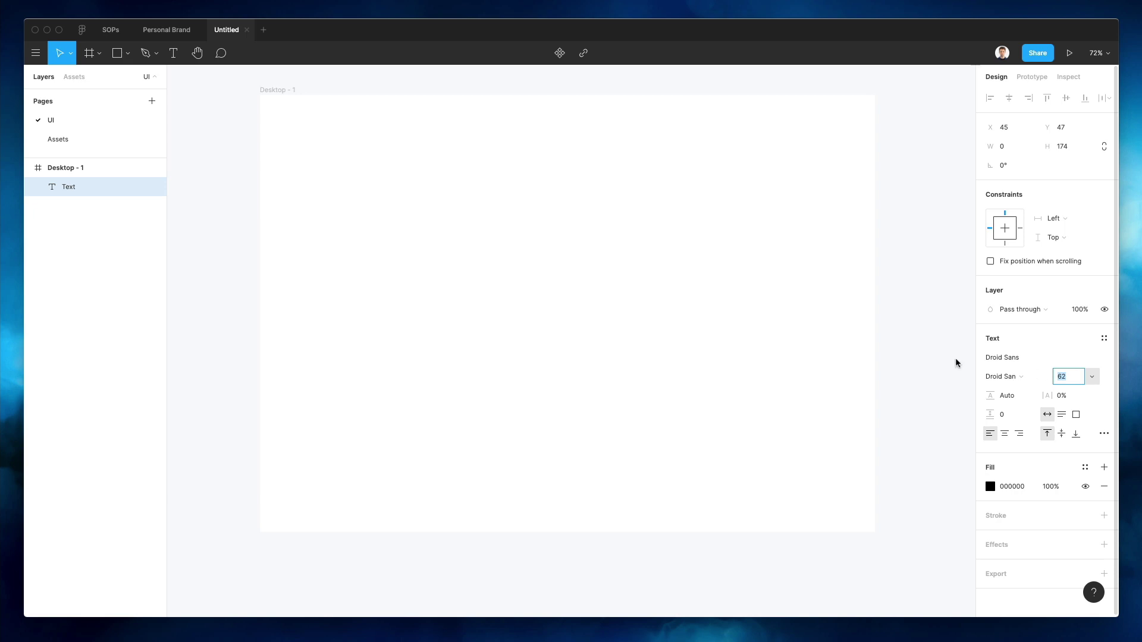
pyautogui.click(345, 185)
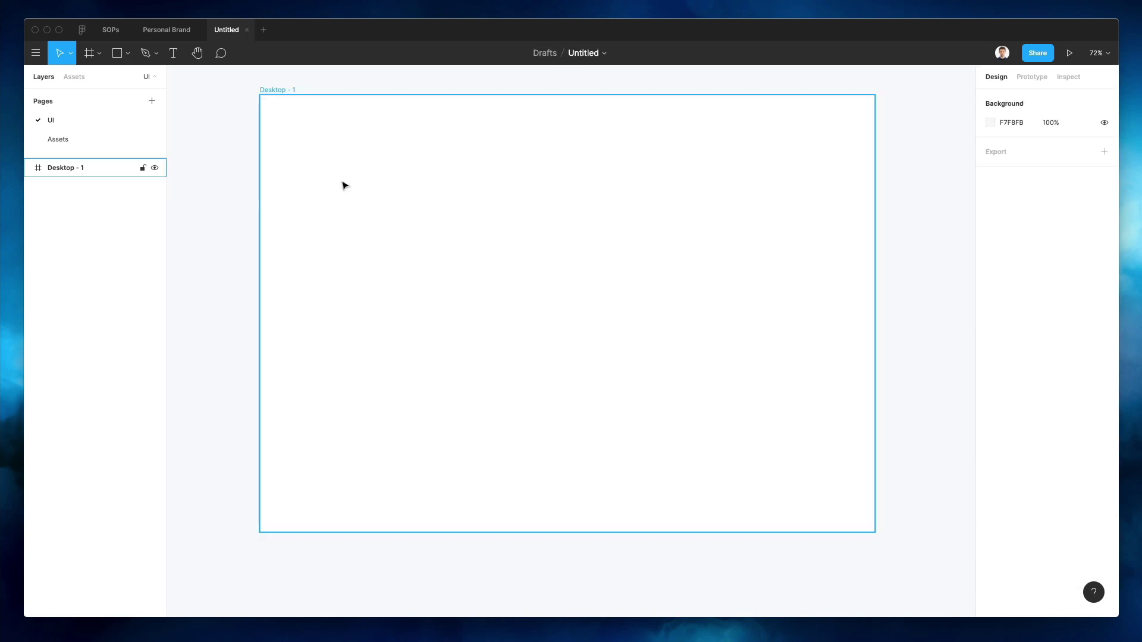
# - Add a text layer reading "Crypto" near the frame's upper-left corner
pyautogui.click(281, 128)
pyautogui.press('t')
pyautogui.click(298, 128)
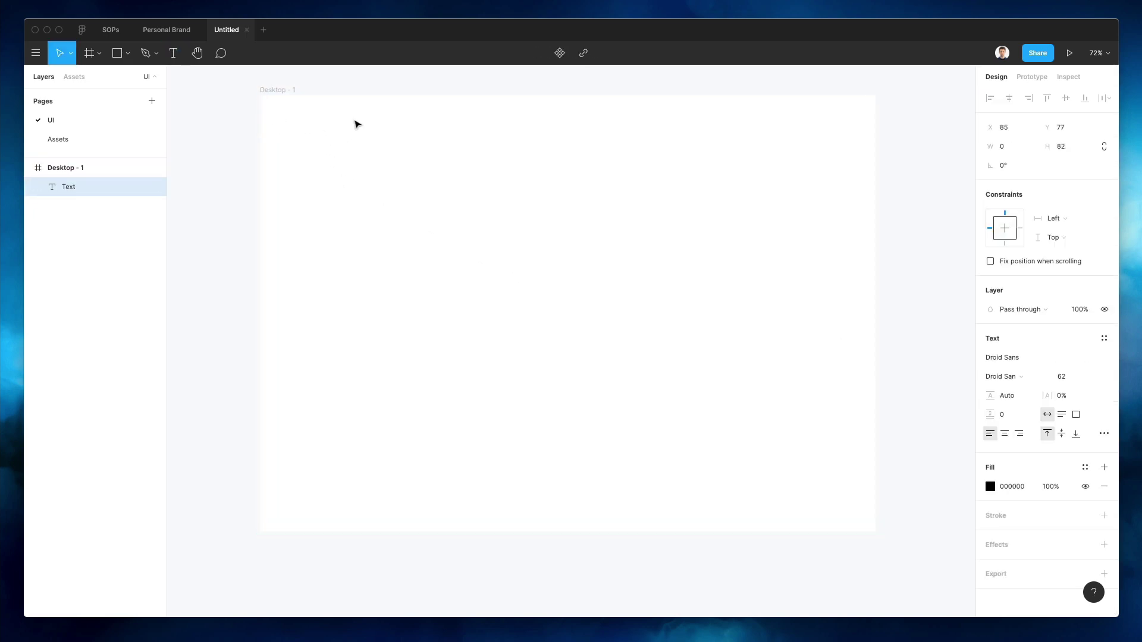
pyautogui.write('Crypto')
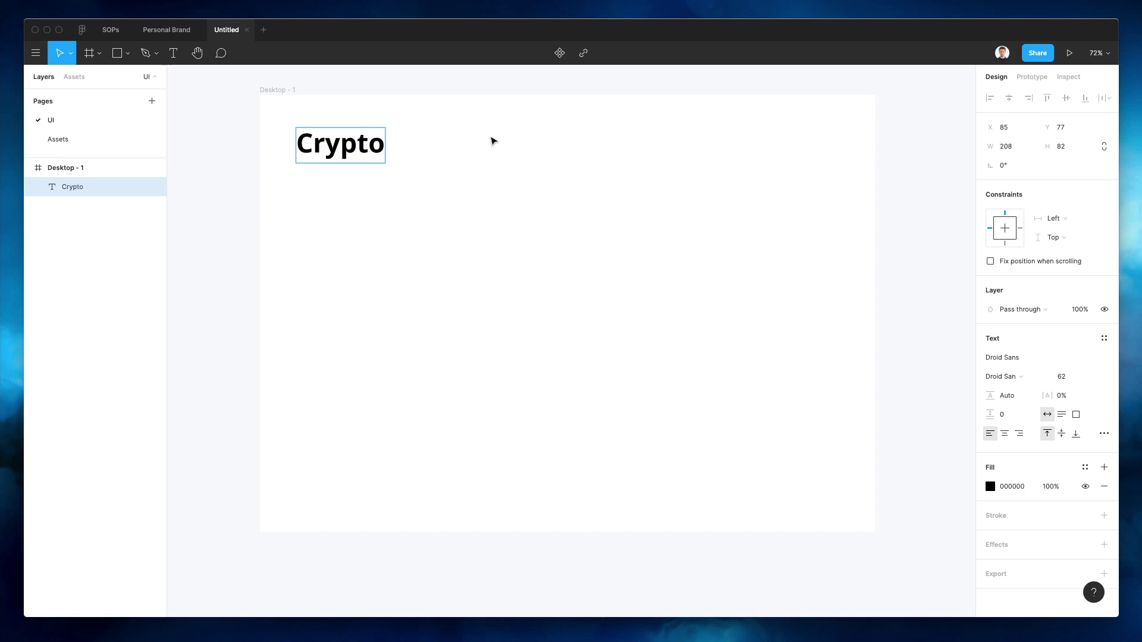
pyautogui.press('Escape')
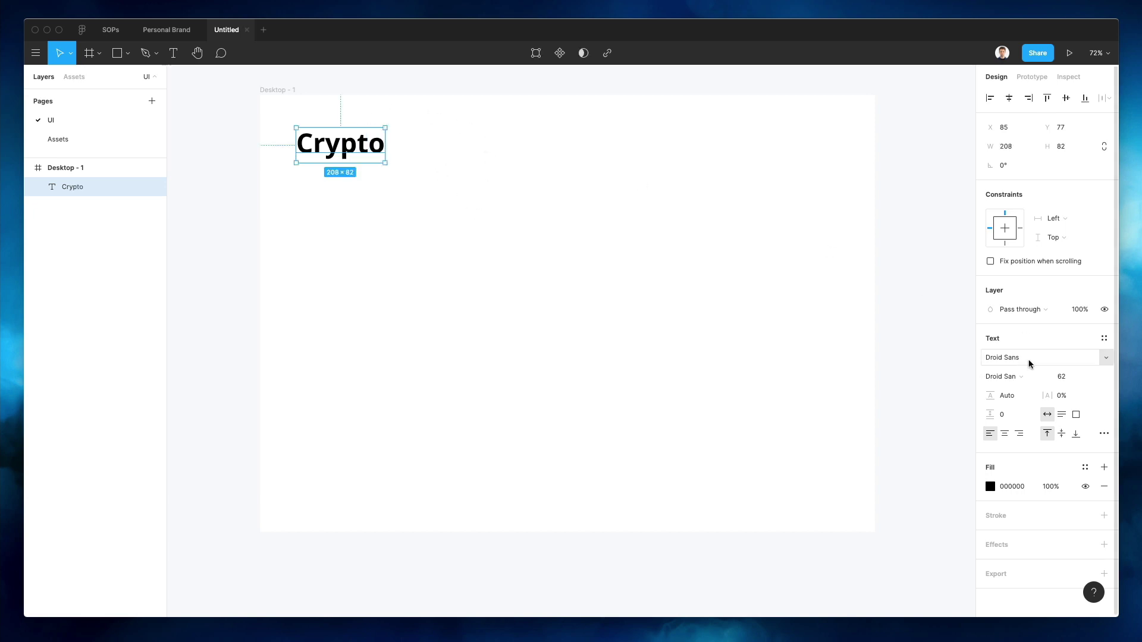
# - Set the Crypto text's font style to Bold
pyautogui.click(1029, 377)
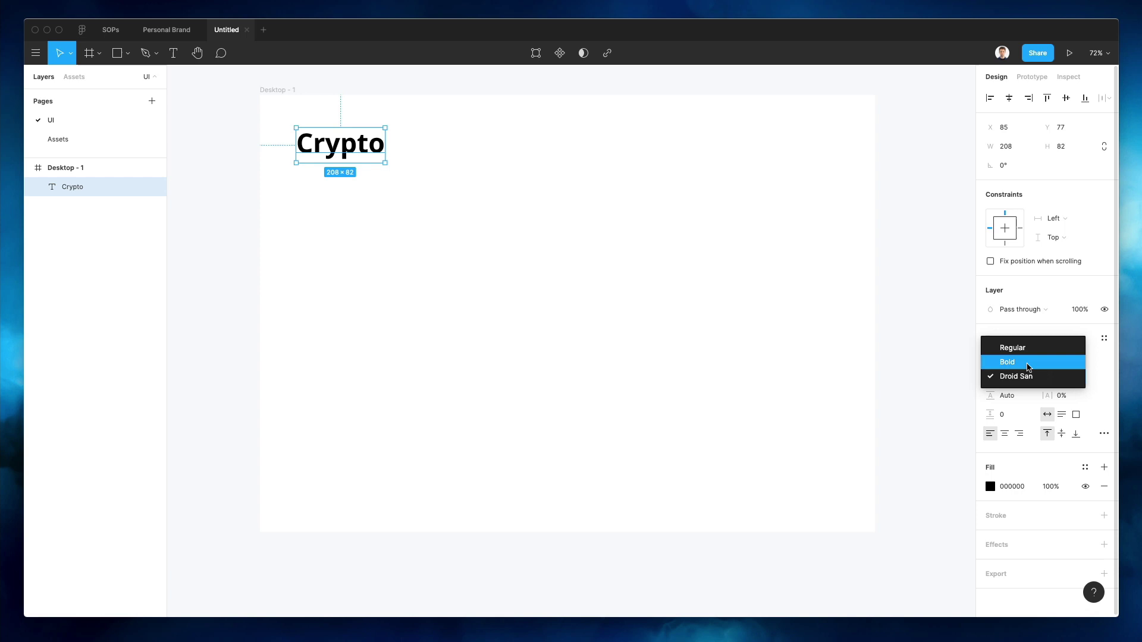
pyautogui.click(1030, 363)
pyautogui.click(440, 154)
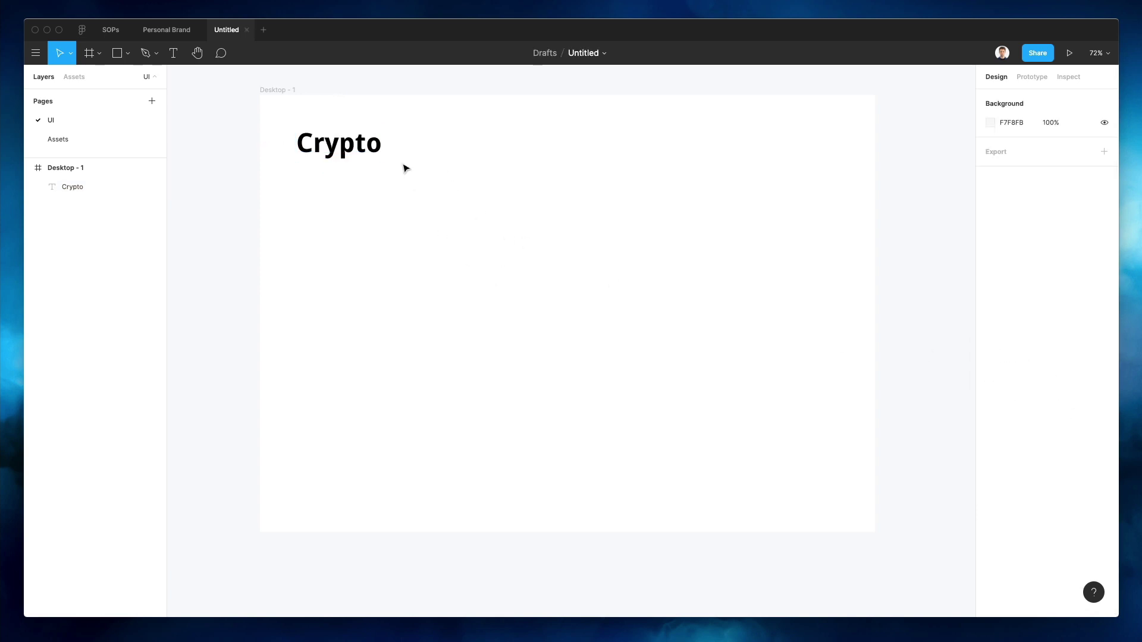
# - Set the Crypto text's font size to 27 and move it closer to the frame's upper-left corner
pyautogui.click(370, 154)
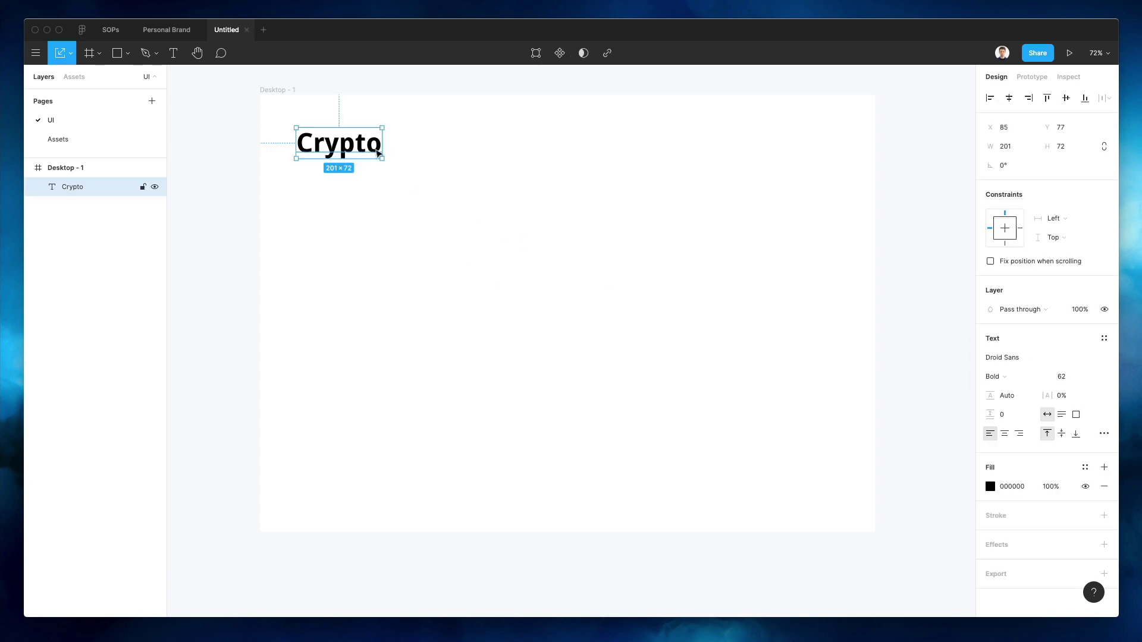
pyautogui.click(1068, 378)
pyautogui.write('32')
pyautogui.press('Return')
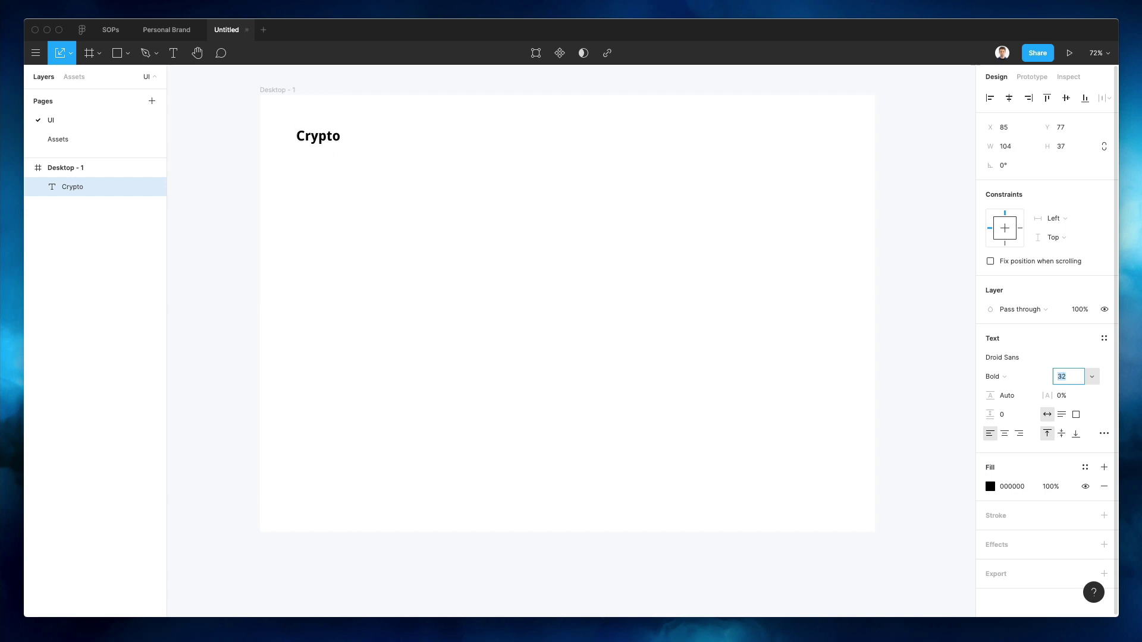
pyautogui.write('22')
pyautogui.press('Return')
pyautogui.press('Up')
pyautogui.press('Up')
pyautogui.press('Up')
pyautogui.press('Up')
pyautogui.click(496, 203)
# - Place a copy of the Crypto text in the right half of the header row and set its font size to 17
pyautogui.moveTo(315, 138)
pyautogui.mouseDown()
pyautogui.moveTo(300, 115)
pyautogui.moveTo(627, 133)
pyautogui.mouseUp()
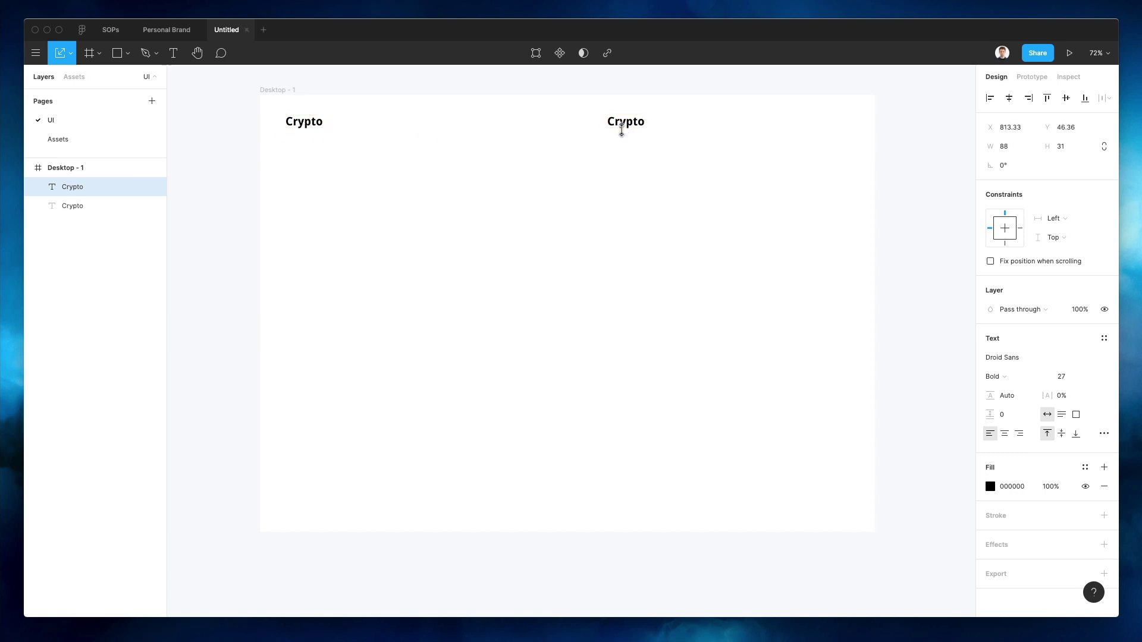
pyautogui.click(1062, 377)
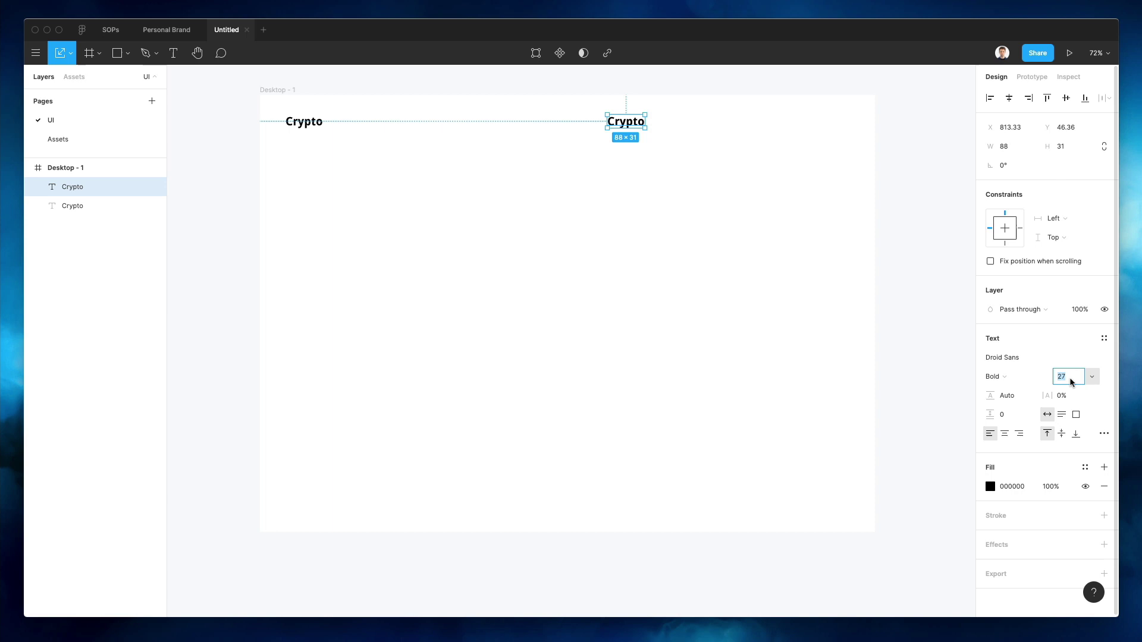
pyautogui.write('24')
pyautogui.press('Return')
pyautogui.press('Down')
pyautogui.press('Down')
pyautogui.press('Down')
pyautogui.press('Down')
pyautogui.press('Down')
pyautogui.press('Down')
pyautogui.press('Down')
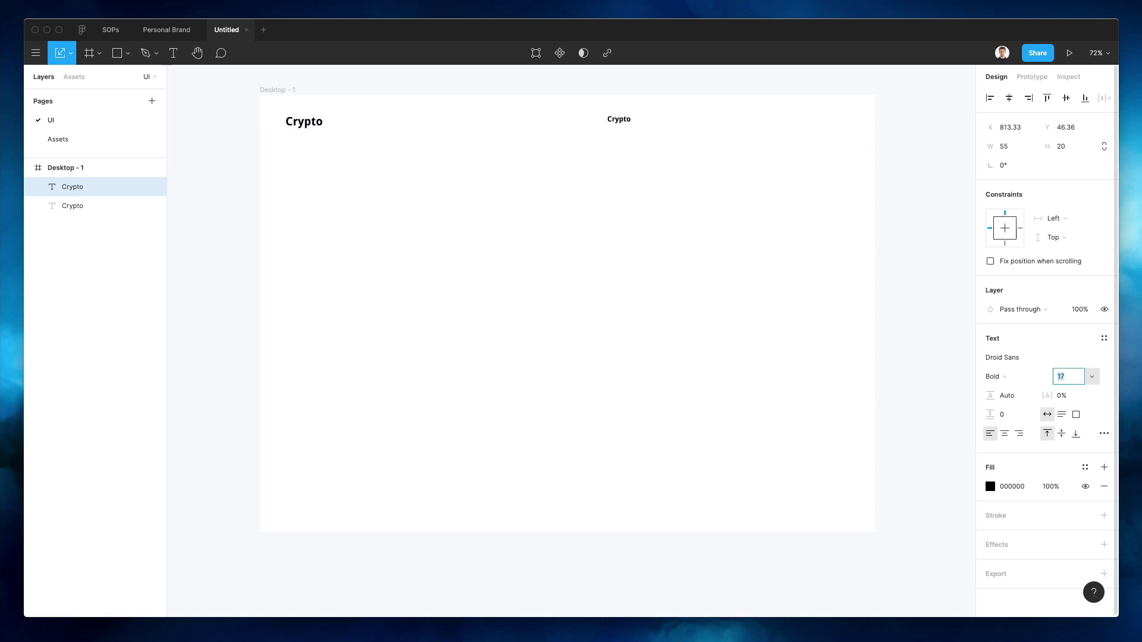
pyautogui.press('Return')
pyautogui.press('Return')
# - Replace the wording of the smaller Crypto copy with "About"
pyautogui.write('About')
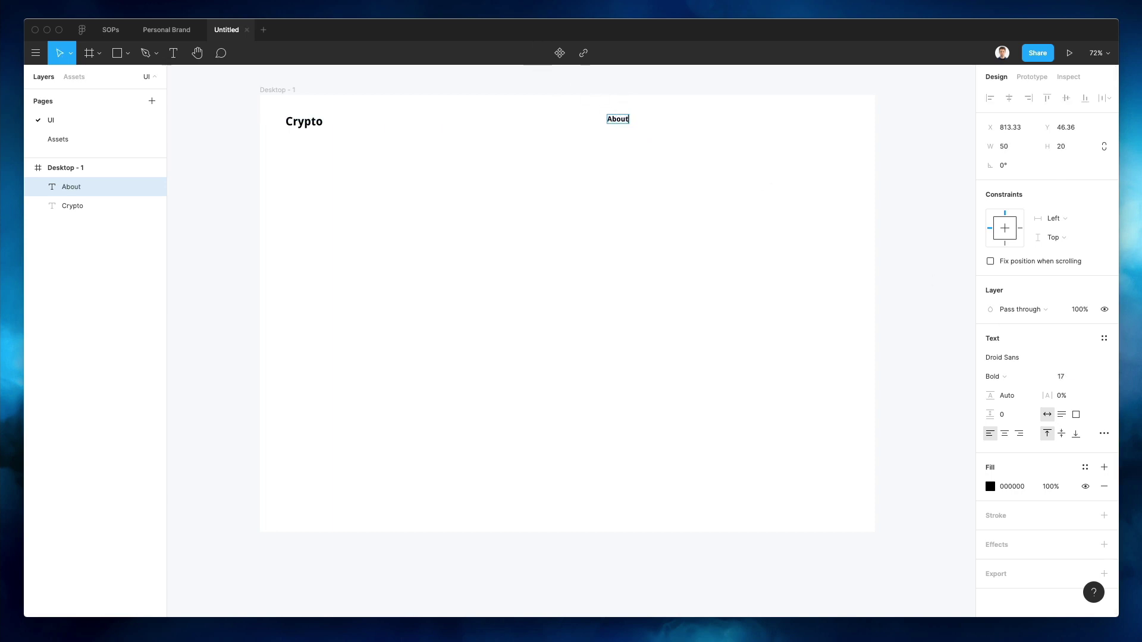
pyautogui.press('Escape')
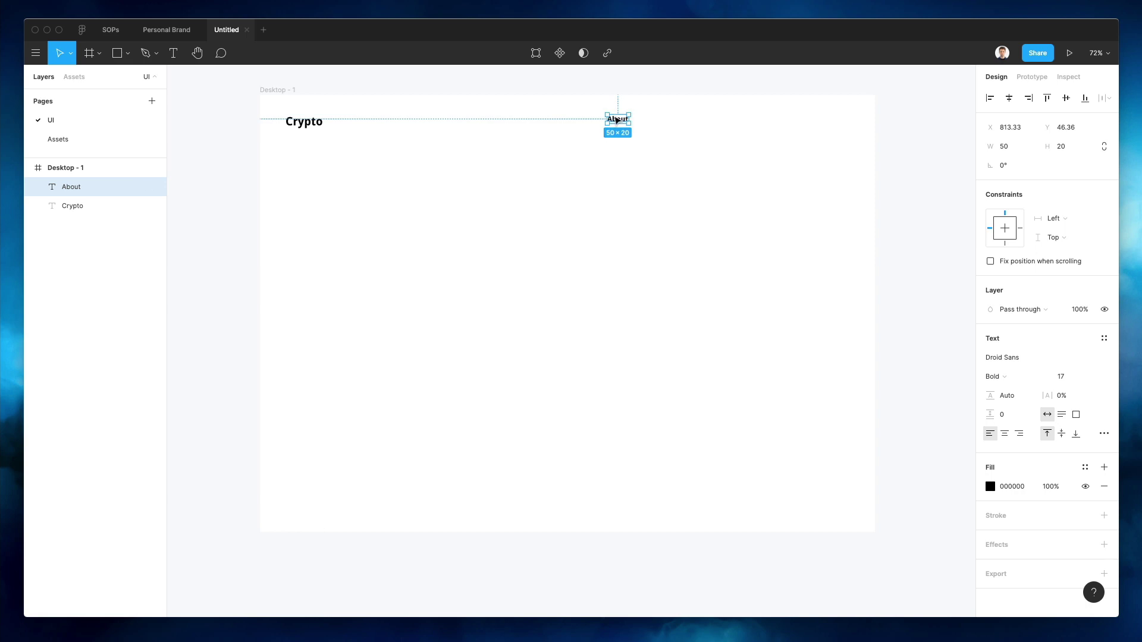
# - Duplicate the About link three times to its right with equal spacing to form a four-link navigation row
pyautogui.moveTo(615, 117); pyautogui.dragTo(674, 117)
pyautogui.press('super+d')
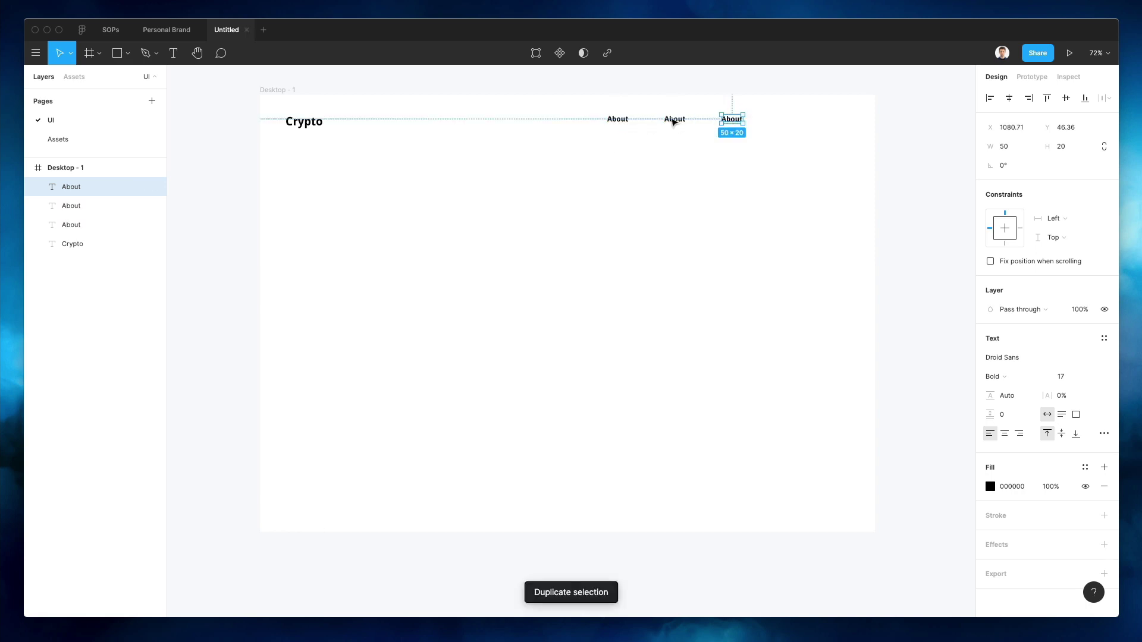
pyautogui.press('super+d')
# - Change the three copied links to read "Services", "Portfolio" and "Contacts"
pyautogui.doubleClick(674, 118)
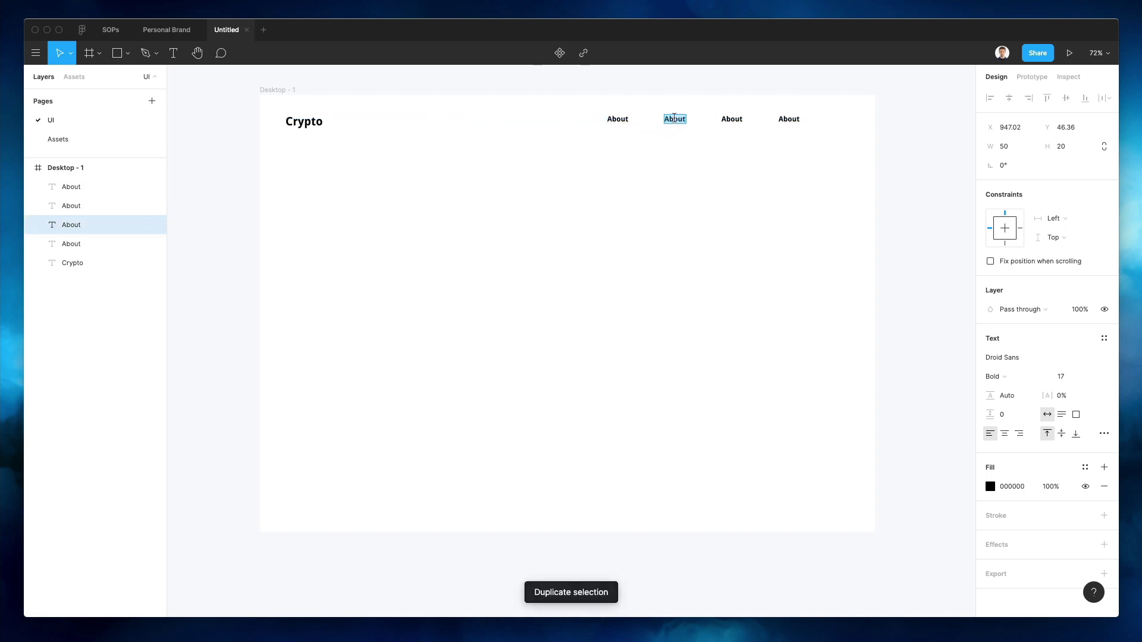
pyautogui.write('Services')
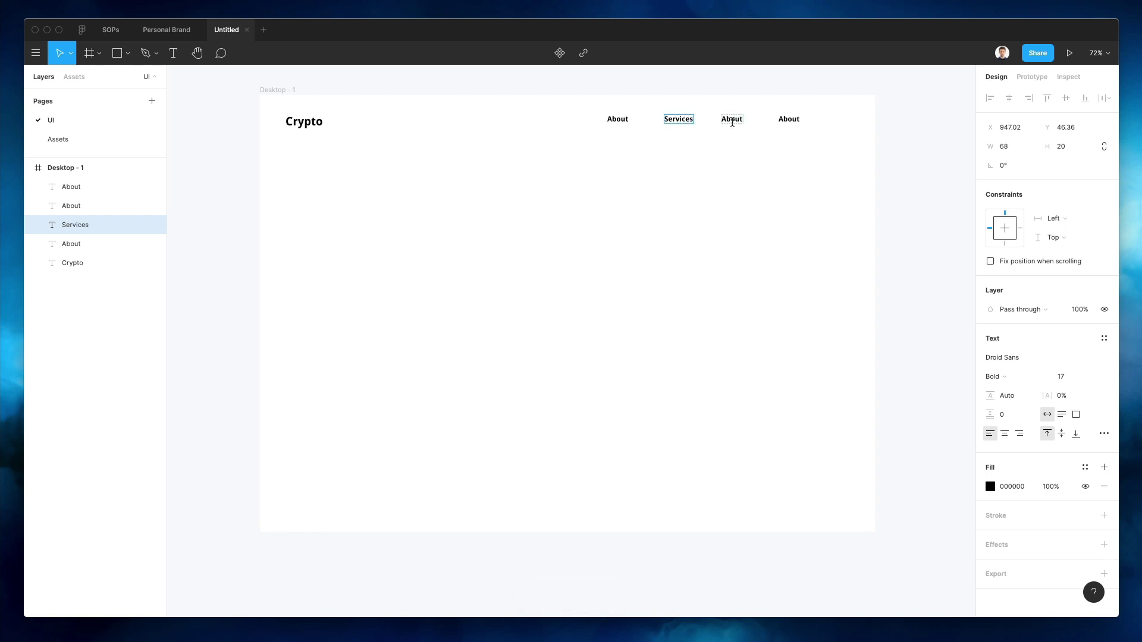
pyautogui.doubleClick(732, 119)
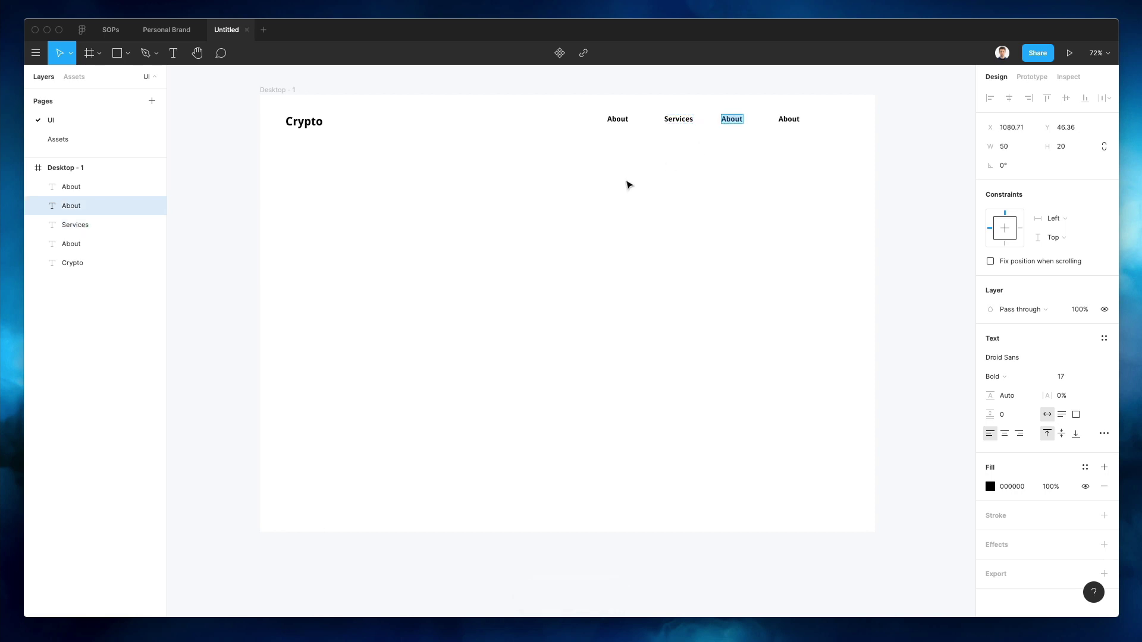
pyautogui.write('Portfolio')
pyautogui.doubleClick(781, 119)
pyautogui.write('Con')
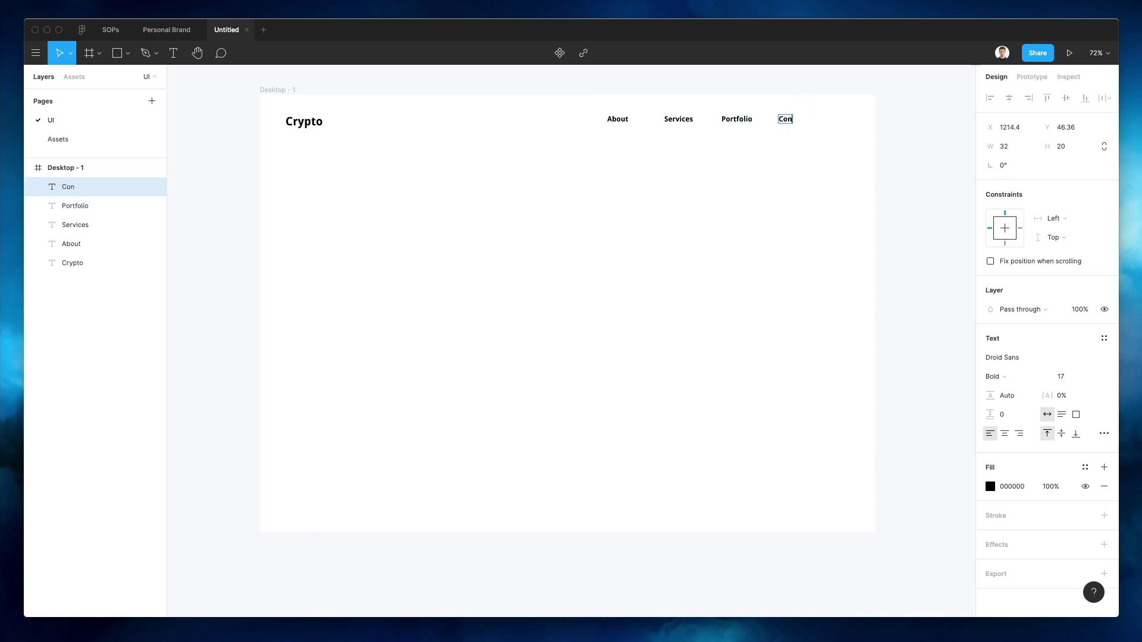
pyautogui.write('tacts')
pyautogui.click(776, 191)
# - Move the four navigation links down to Y 52.86, level with the Crypto text, and shift them toward the frame's right edge
pyautogui.moveTo(587, 104); pyautogui.dragTo(799, 125)
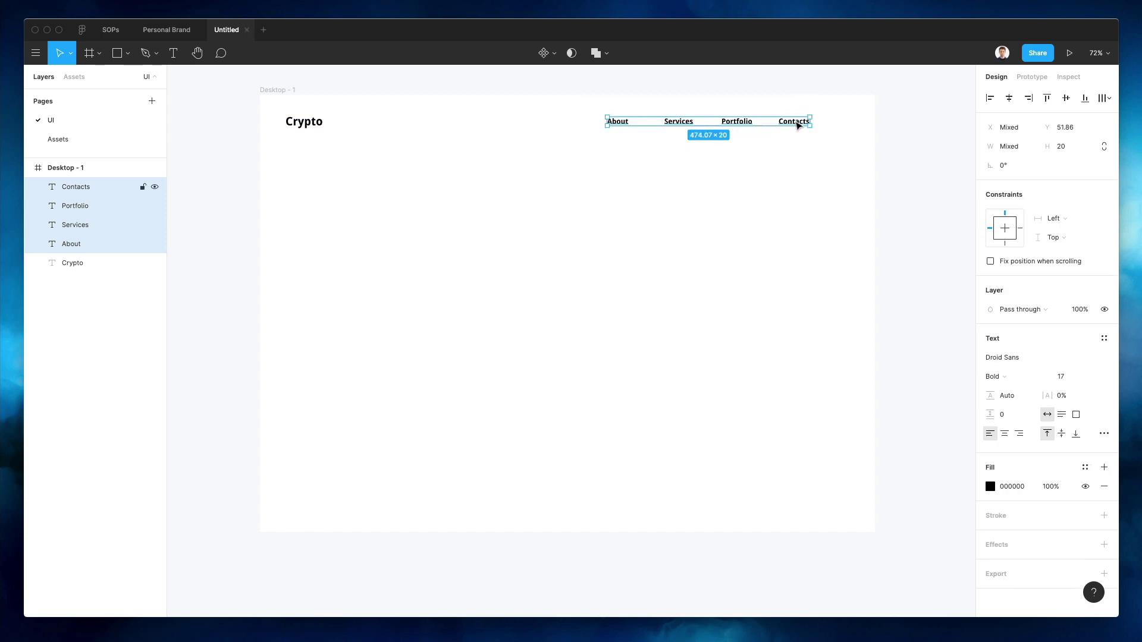
pyautogui.press('Down')
pyautogui.hotkey('shift', 'Right')
pyautogui.hotkey('shift', 'Right')
pyautogui.hotkey('shift', 'Right')
pyautogui.hotkey('shift', 'Right')
pyautogui.hotkey('shift', 'Right')
pyautogui.hotkey('shift', 'Right')
pyautogui.hotkey('shift', 'Right')
pyautogui.hotkey('shift', 'Right')
pyautogui.hotkey('shift', 'Right')
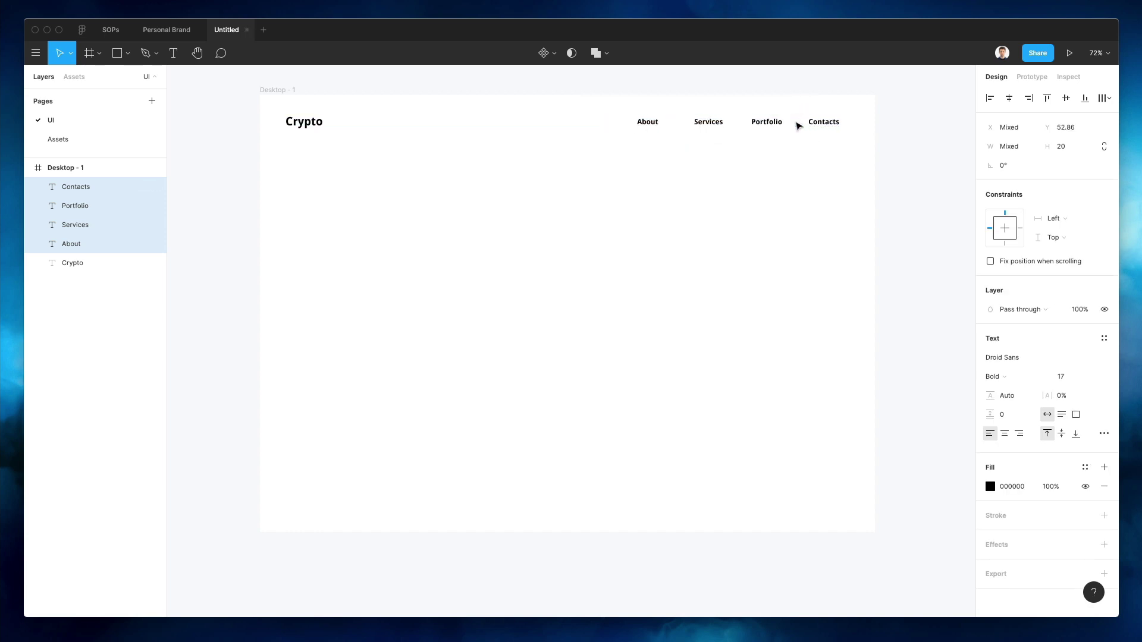
pyautogui.hotkey('shift', 'Left')
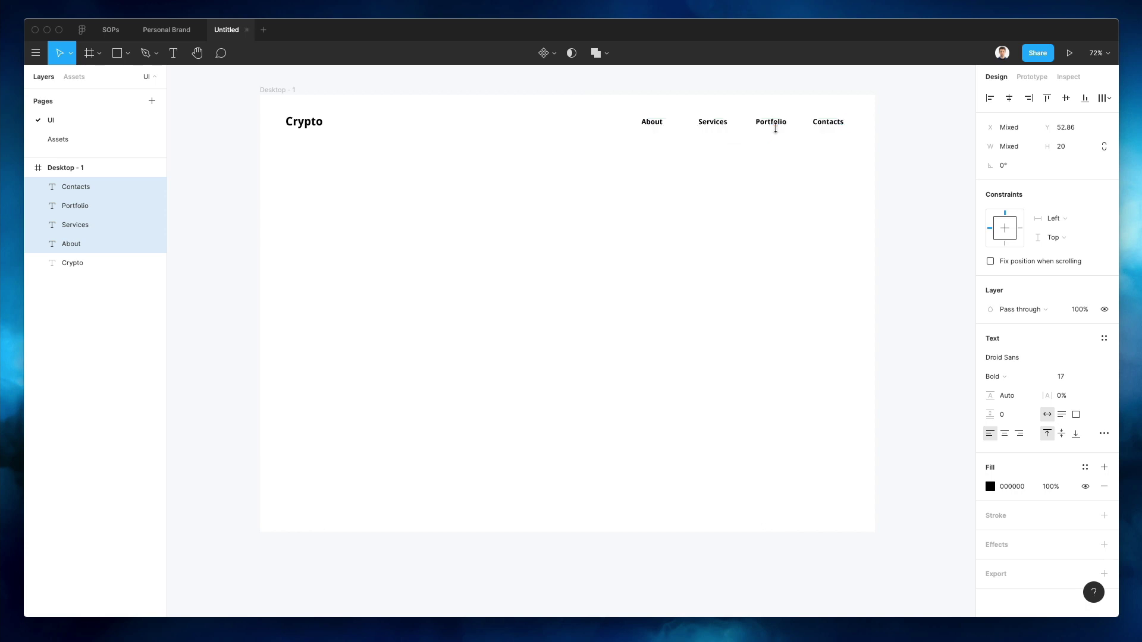
# - Shift the four links left to free space and place a copy of the Contacts link at the row's right end
pyautogui.hscroll(1, 797, 129)
pyautogui.moveTo(778, 128); pyautogui.dragTo(826, 127)
pyautogui.click(763, 143)
pyautogui.click(762, 120)
pyautogui.scroll(1, 825, 127)
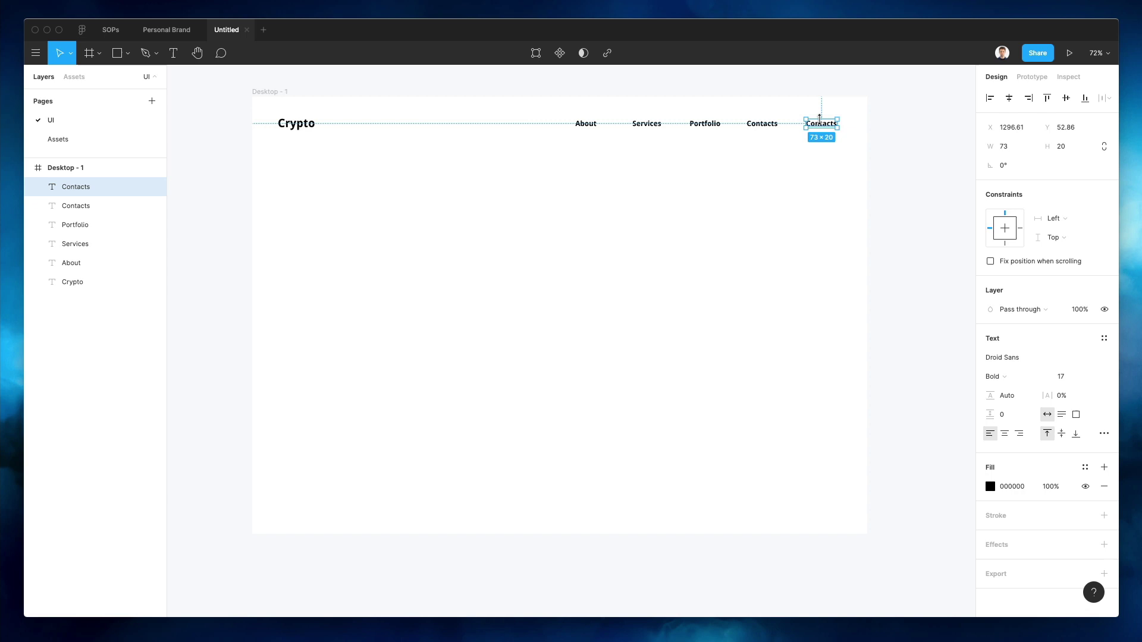
# - Change the last Contacts copy in the navigation row to read "Get Started"
pyautogui.doubleClick(820, 122)
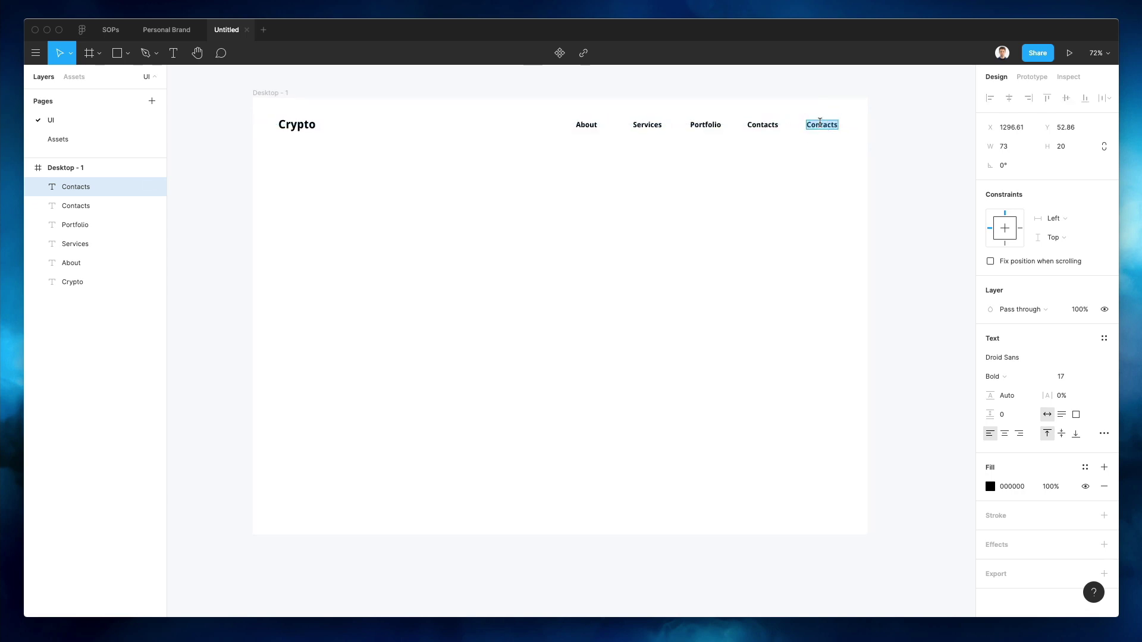
pyautogui.write('Get Started')
pyautogui.press('Escape')
# - Draw a rectangle about 136 × 49 behind the Get Started text and nudge it until the text sits centred inside
pyautogui.scroll(5, 870, 122)
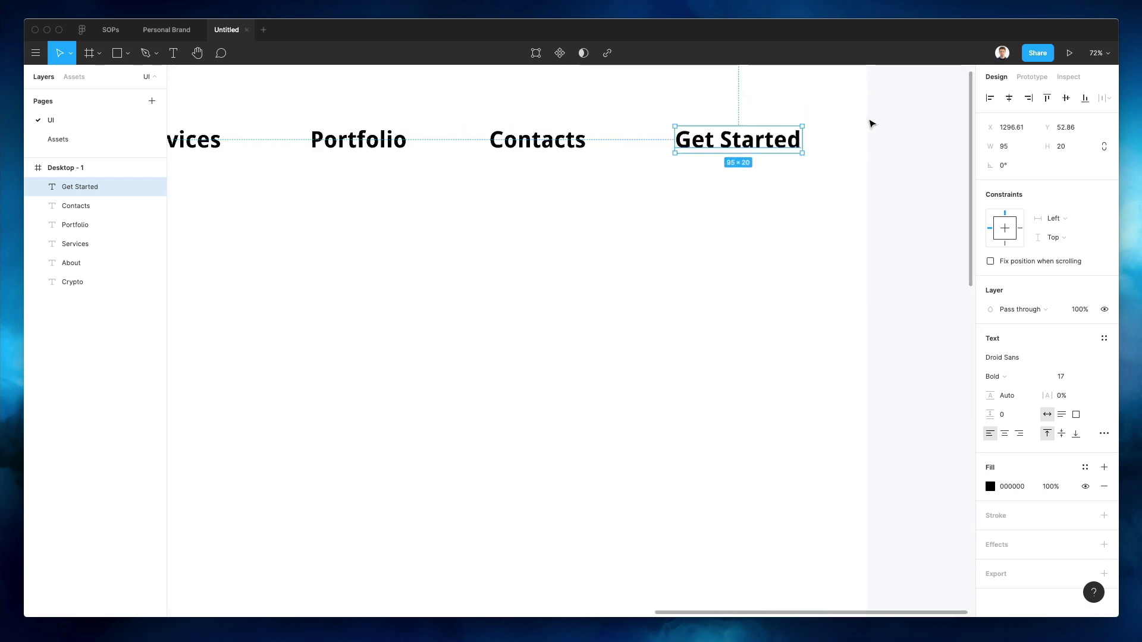
pyautogui.press('r')
pyautogui.moveTo(645, 112)
pyautogui.mouseDown()
pyautogui.moveTo(839, 186)
pyautogui.moveTo(833, 179)
pyautogui.mouseUp()
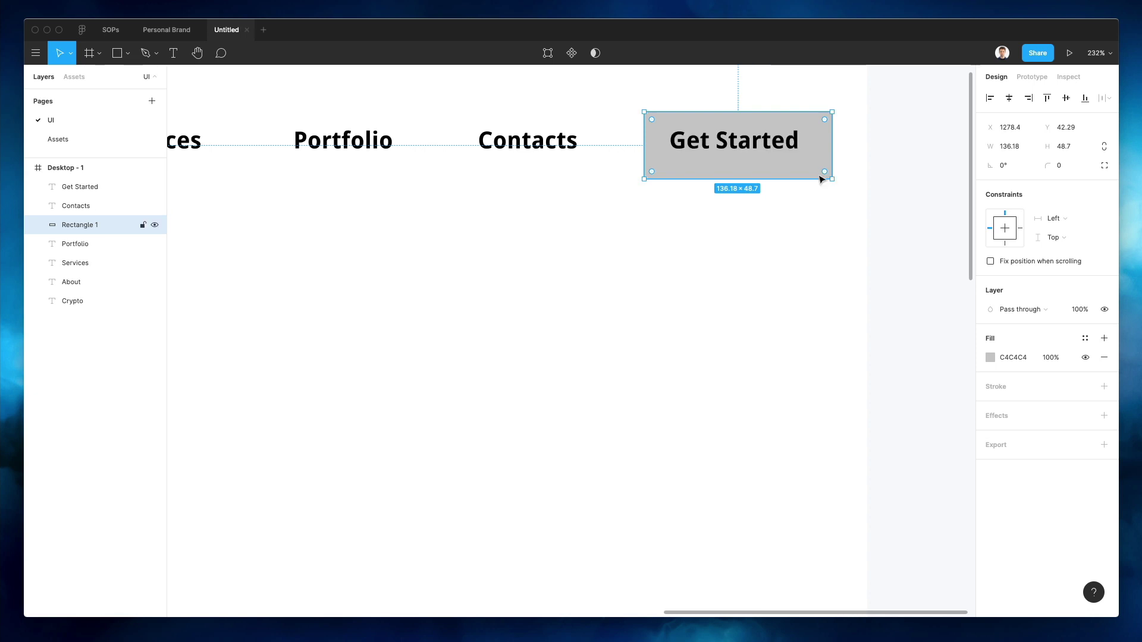
pyautogui.press('Up')
pyautogui.press('Up')
pyautogui.press('Up')
pyautogui.press('Up')
pyautogui.press('Down')
pyautogui.press('Left')
pyautogui.press('Left')
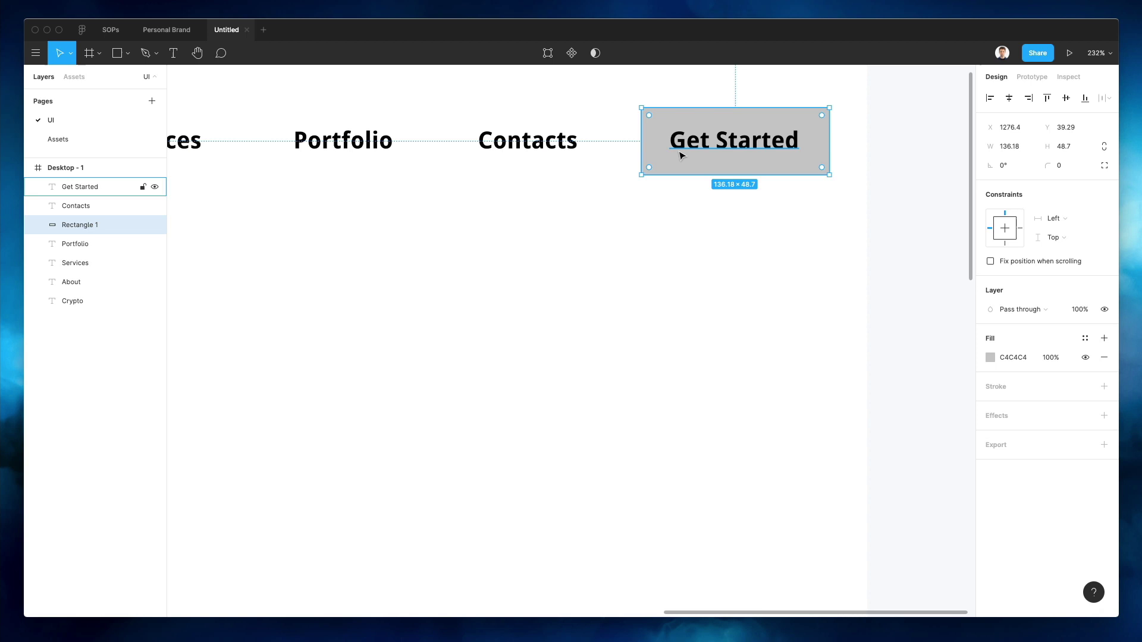
# - Set the button rectangle's corner radius to 7
pyautogui.click(1062, 165)
pyautogui.write('7')
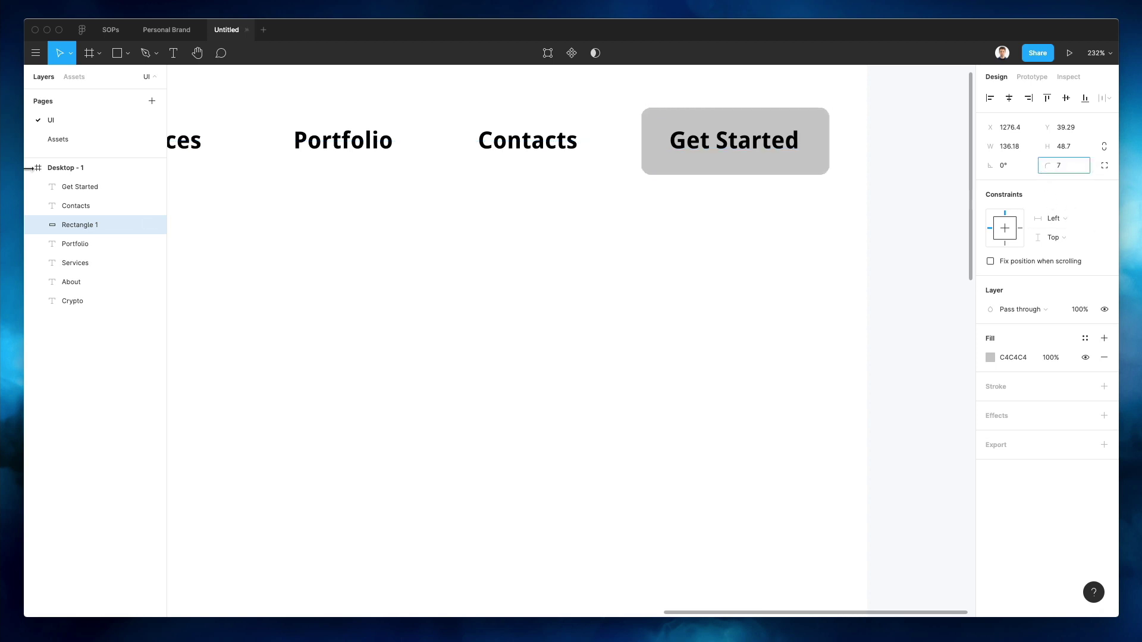
pyautogui.press('Return')
# - Group the Get Started text with its background rectangle
pyautogui.scroll(-5, 491, 279)
pyautogui.scroll(-3, 491, 279)
pyautogui.hscroll(-5, 492, 279)
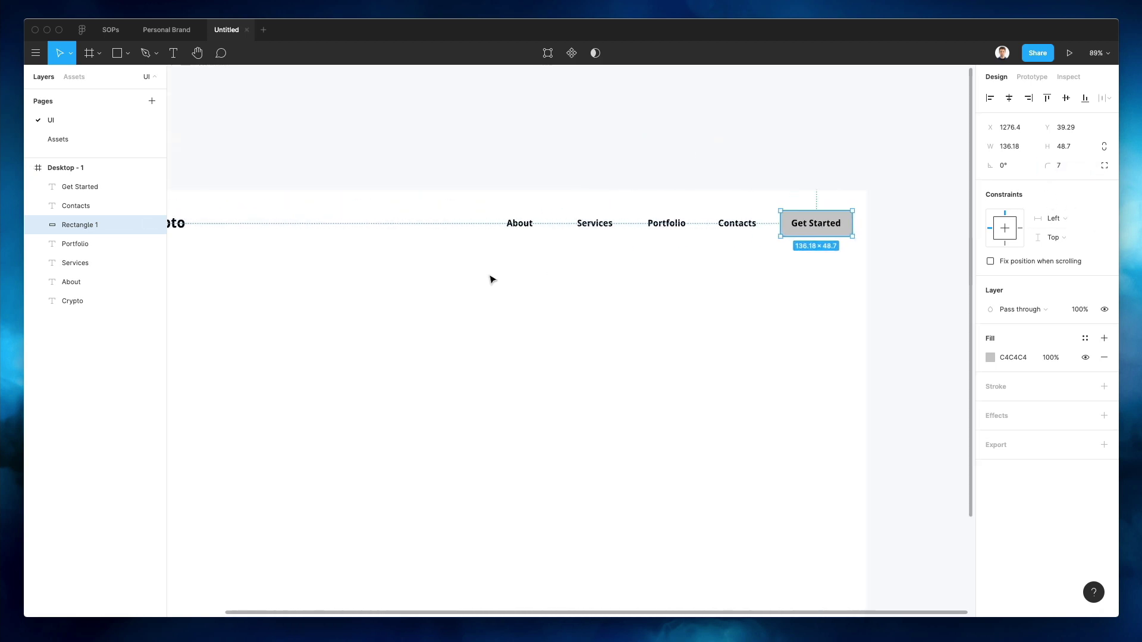
pyautogui.scroll(-2, 492, 279)
pyautogui.scroll(-1, 492, 279)
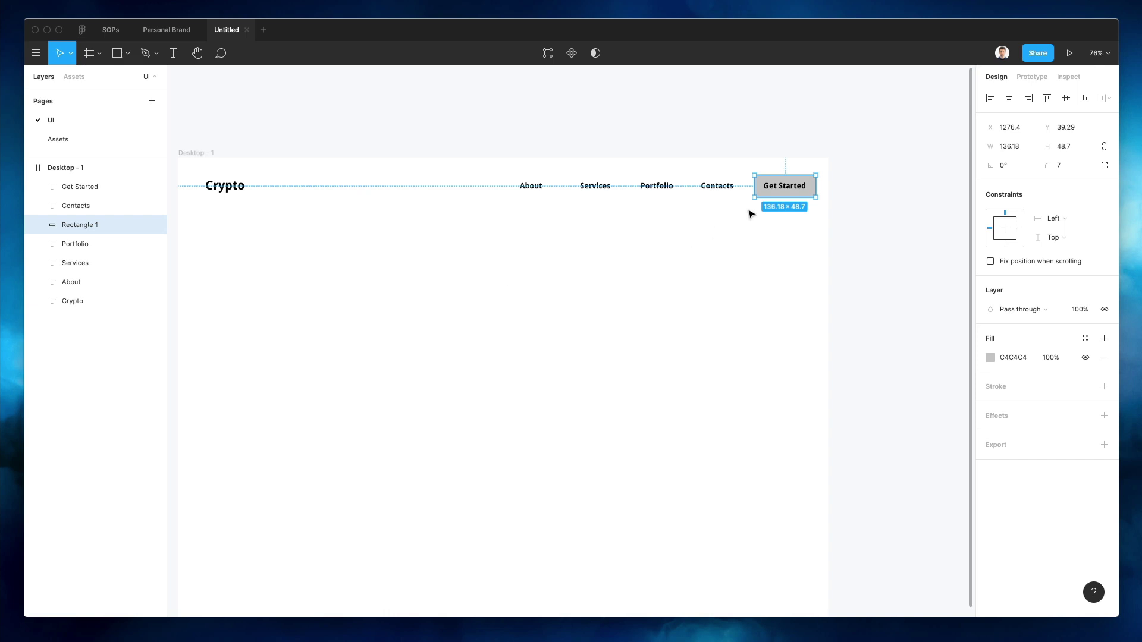
pyautogui.moveTo(751, 212); pyautogui.dragTo(833, 156)
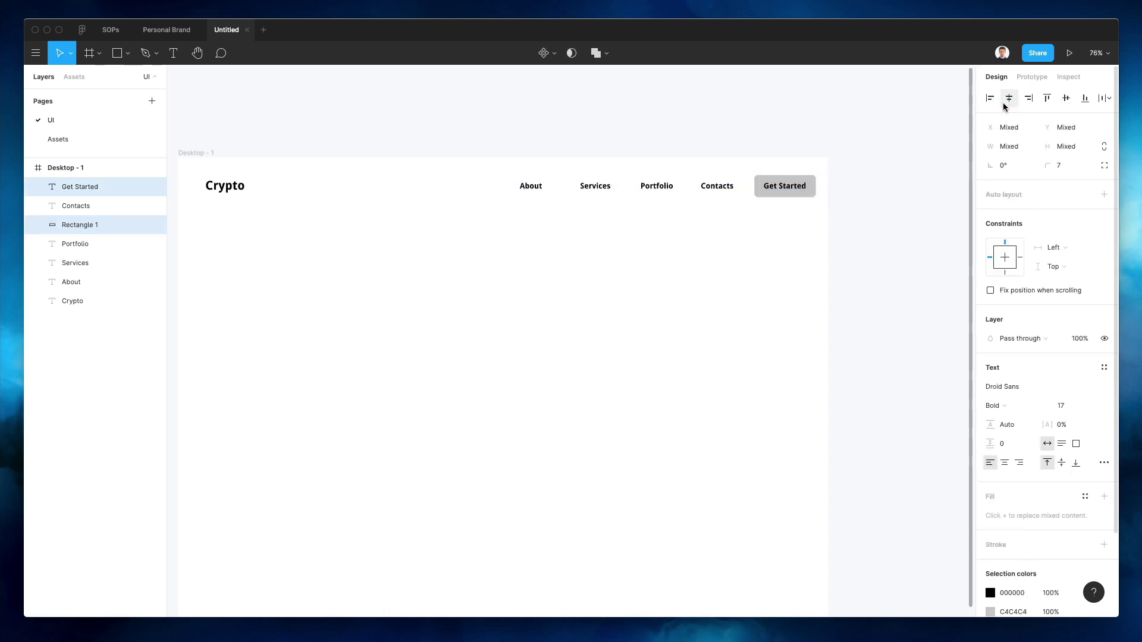
pyautogui.press('super+g')
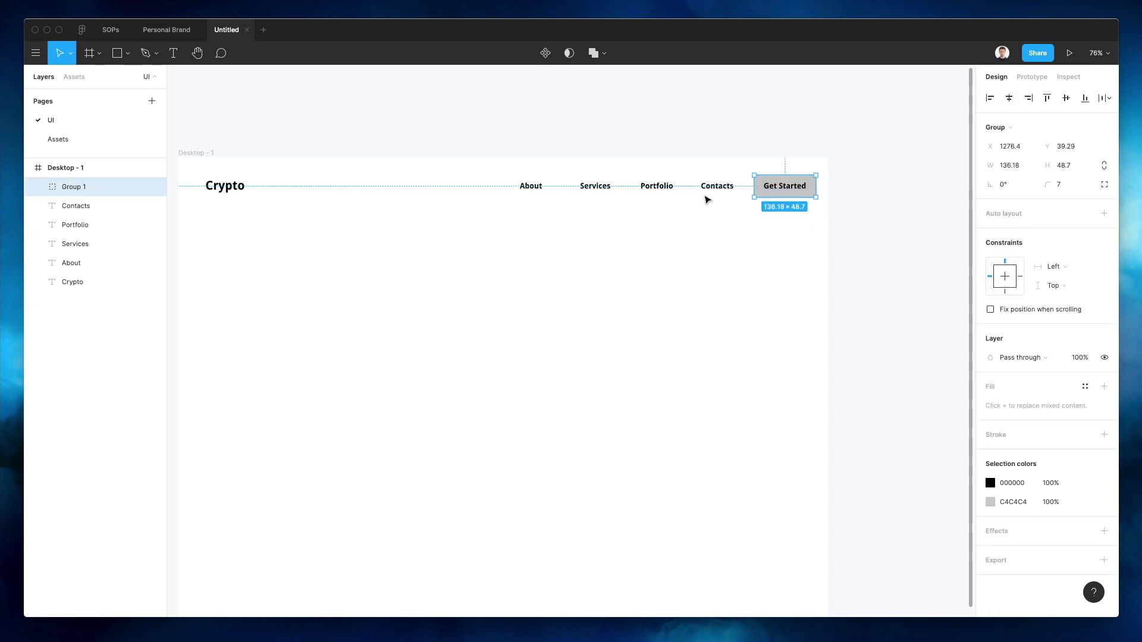
# - Nudge the About, Services, Portfolio and Contacts links slightly left, away from the Get Started button
pyautogui.moveTo(705, 198); pyautogui.dragTo(474, 178)
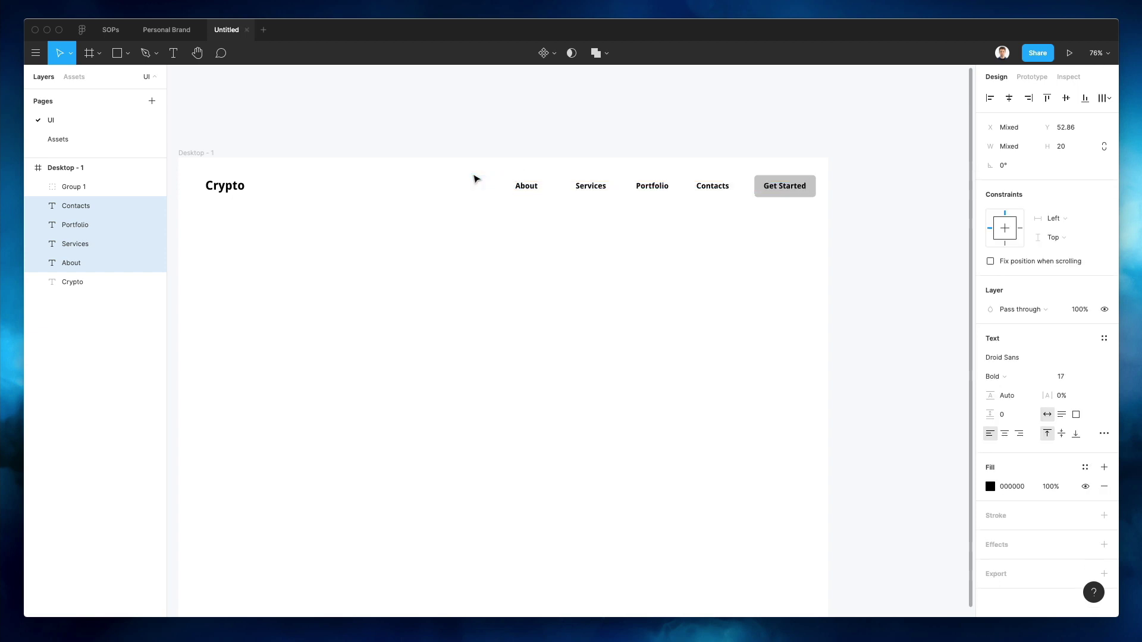
pyautogui.press('Left')
pyautogui.press('Left')
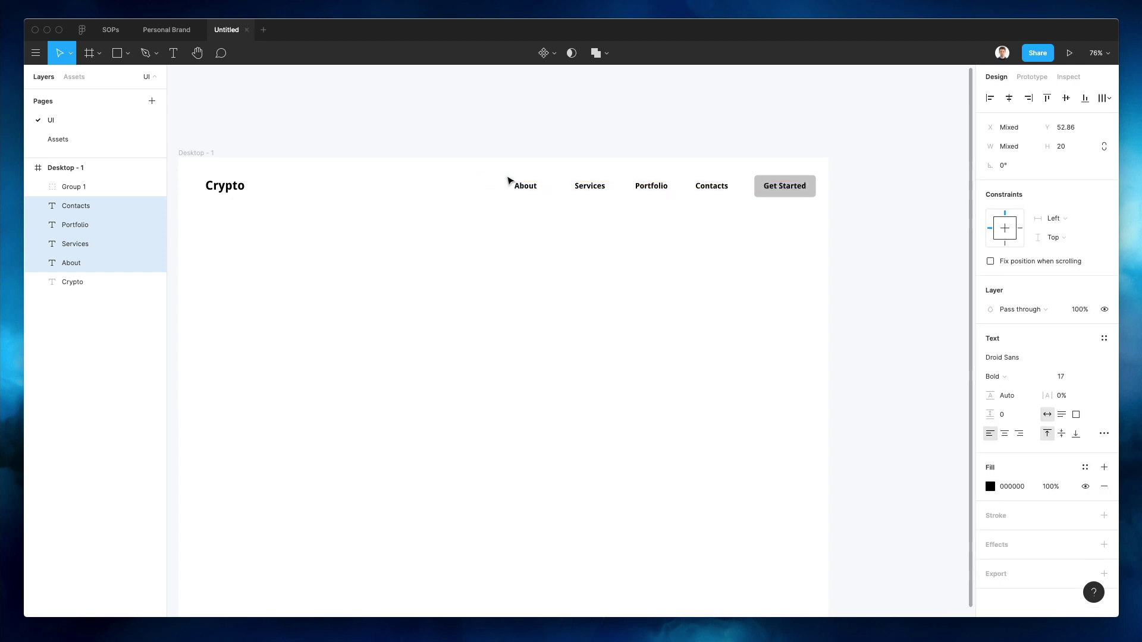
pyautogui.click(632, 247)
# - Group the navigation links with the Get Started button and shift the group slightly left within the header
pyautogui.moveTo(519, 244); pyautogui.dragTo(862, 161)
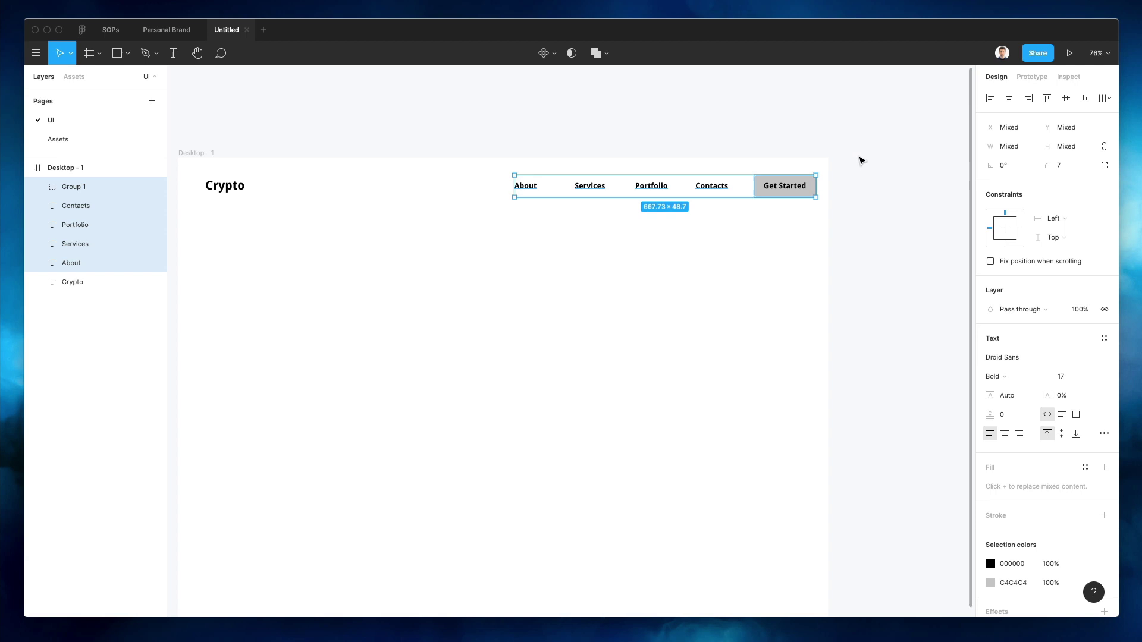
pyautogui.hotkey('ctrl', 'g')
pyautogui.moveTo(774, 176); pyautogui.dragTo(778, 185)
pyautogui.hotkey('ctrl', 'z')
pyautogui.click(721, 240)
pyautogui.scroll(-4, 719, 239)
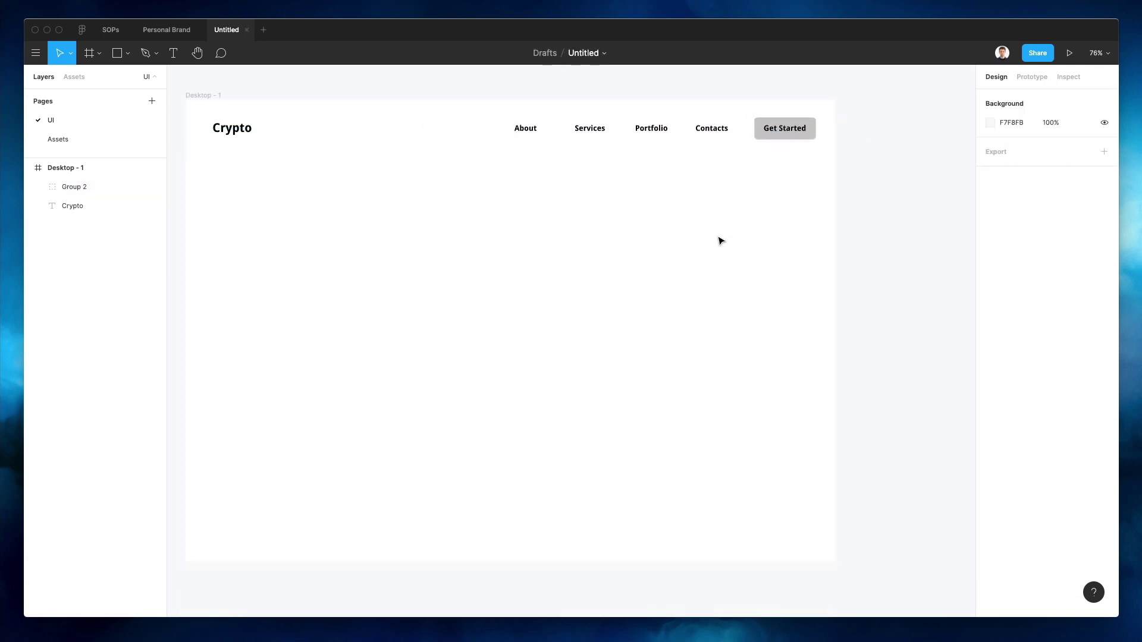
# - Open the Assets page and look over the Designspace crypto illustrations
pyautogui.click(131, 141)
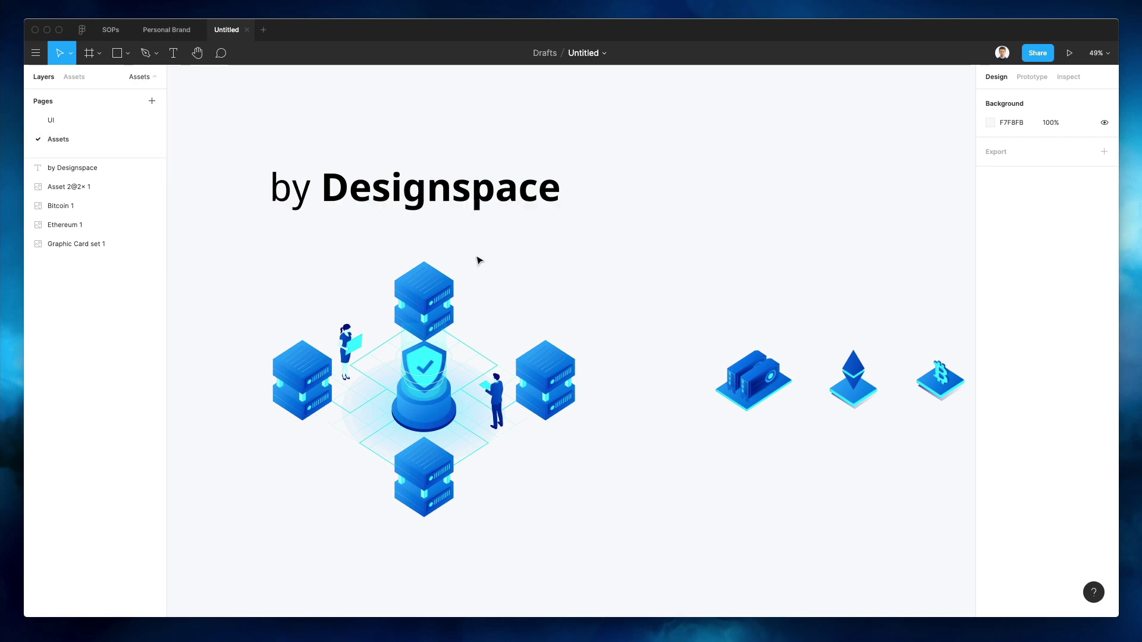
pyautogui.scroll(-3, 477, 258)
pyautogui.scroll(1, 479, 261)
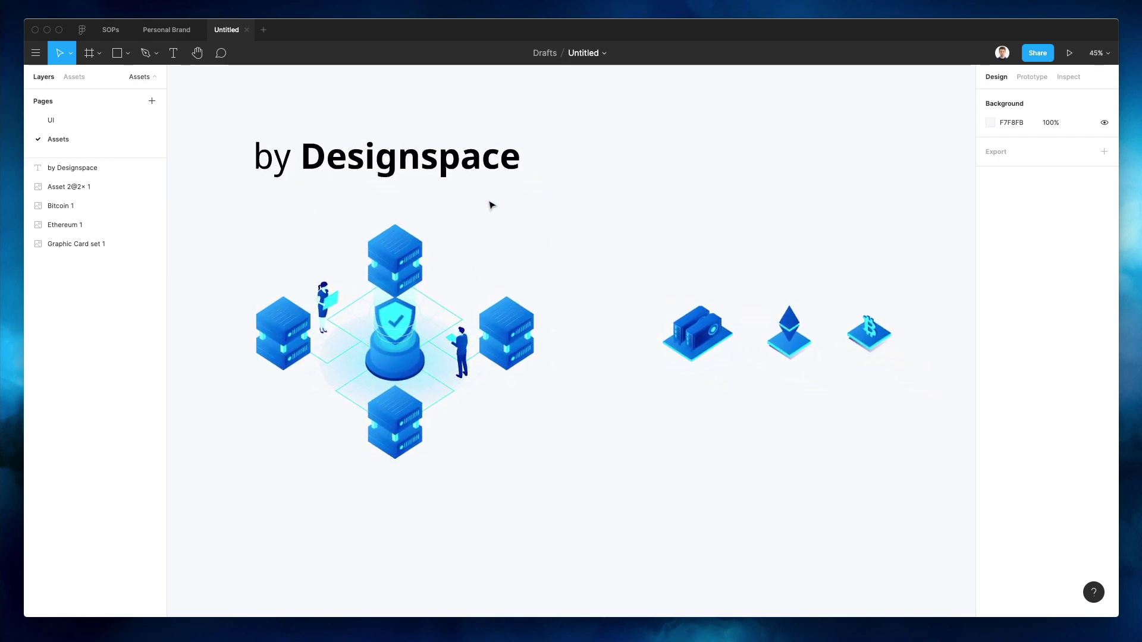
# - Switch to the browser to examine the Crypto & Tech Isometric illustration pack on UI8, and return to the Figma file
pyautogui.moveTo(489, 640); pyautogui.dragTo(493, 0)
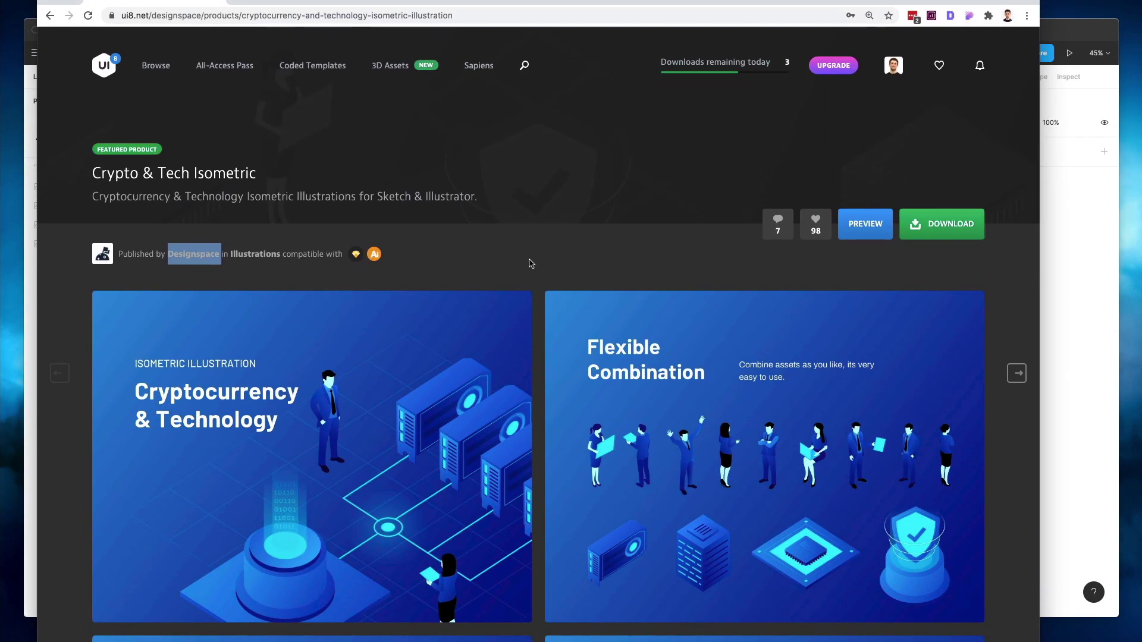
pyautogui.scroll(-5, 541, 324)
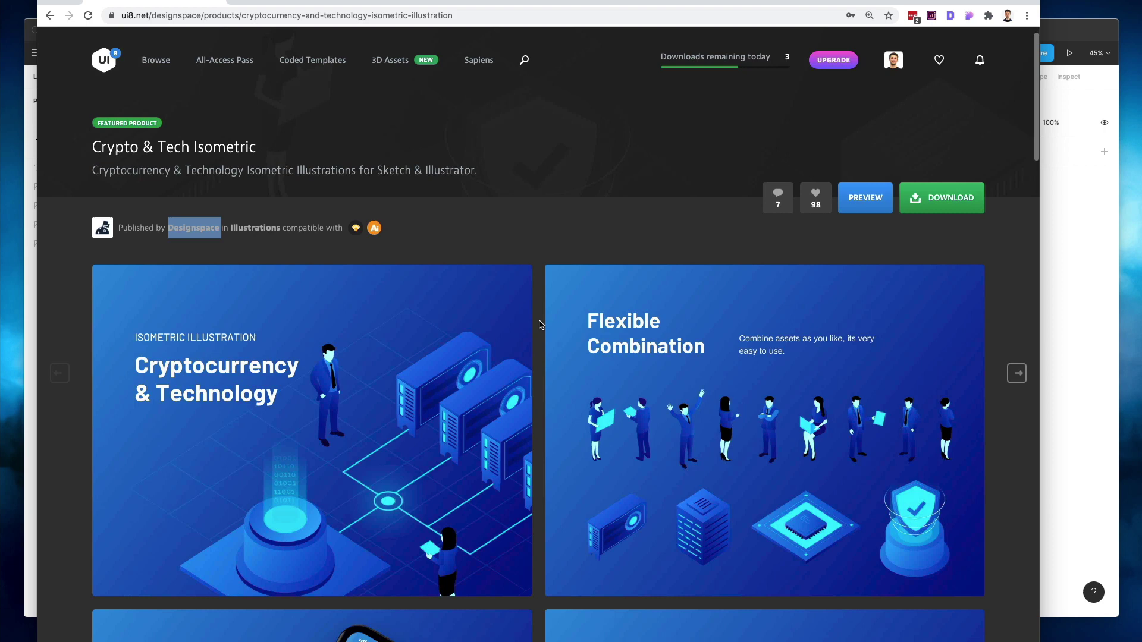
pyautogui.scroll(-6, 540, 328)
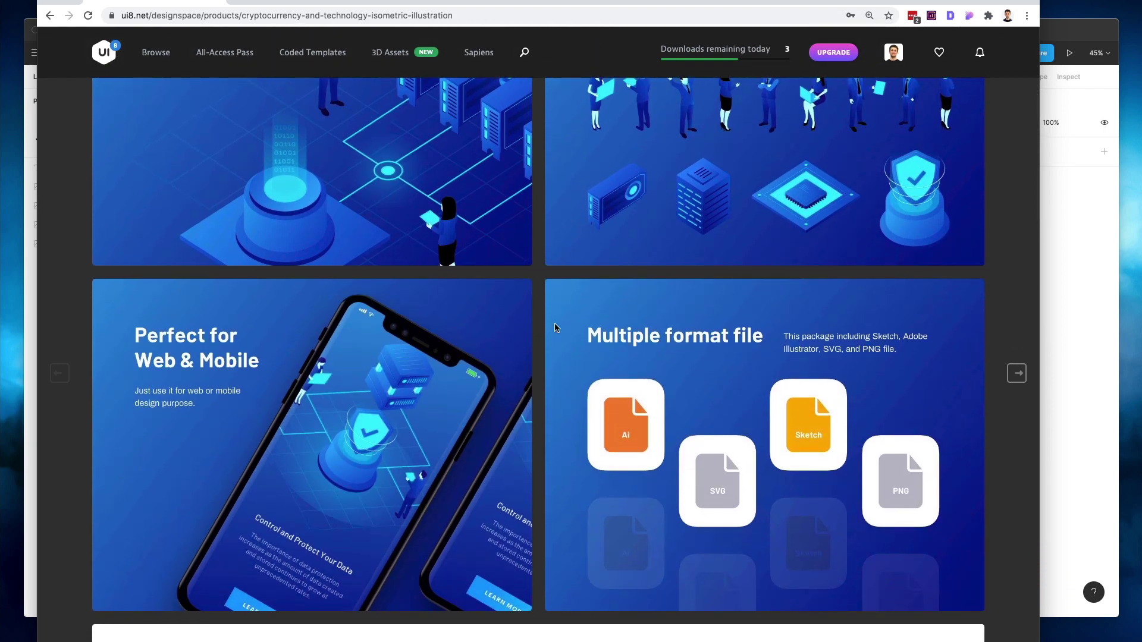
pyautogui.scroll(1, 595, 369)
pyautogui.scroll(-1, 690, 323)
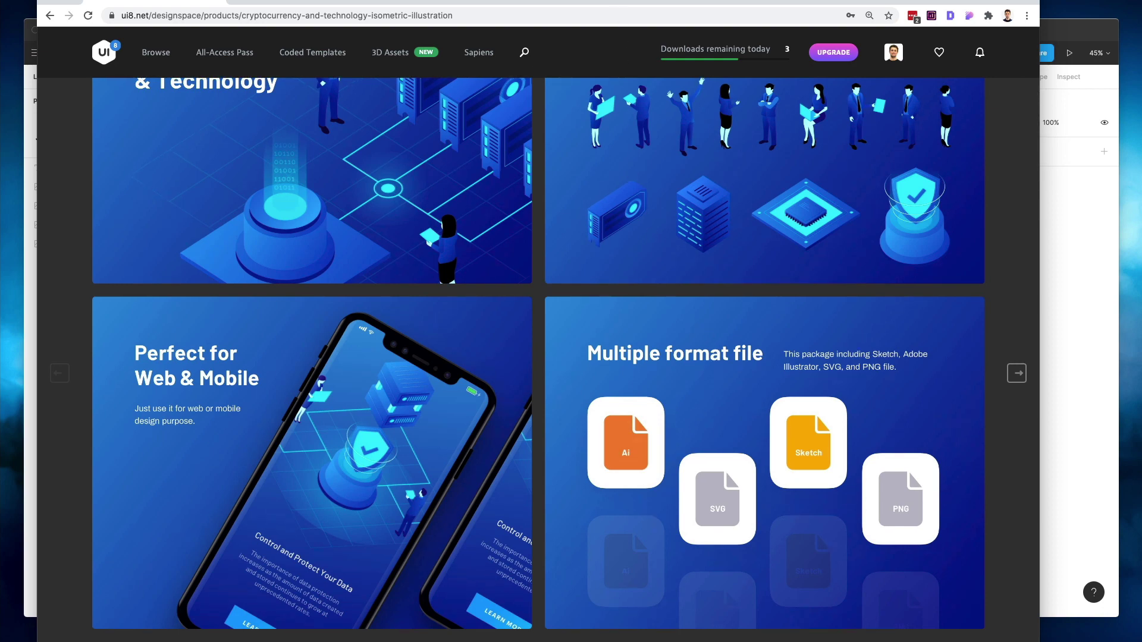
pyautogui.moveTo(620, 1); pyautogui.dragTo(541, 555)
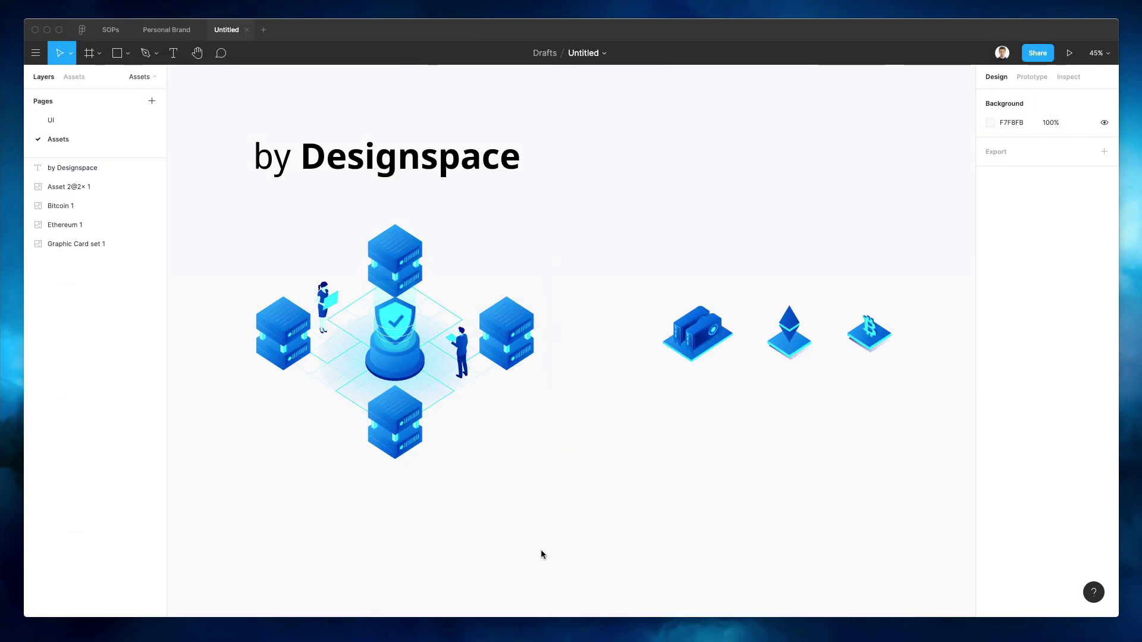
# - Copy the isometric server illustration into the desktop frame on the UI page, scaled to about 720 × 611 below the navigation links
pyautogui.click(107, 186)
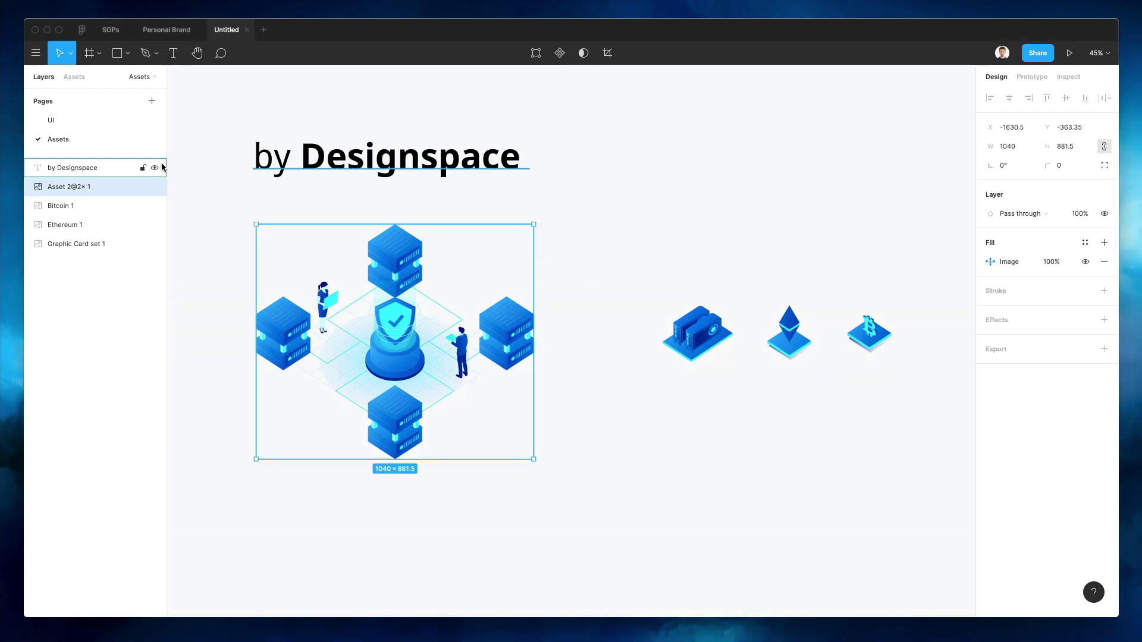
pyautogui.click(84, 122)
pyautogui.scroll(3, 684, 268)
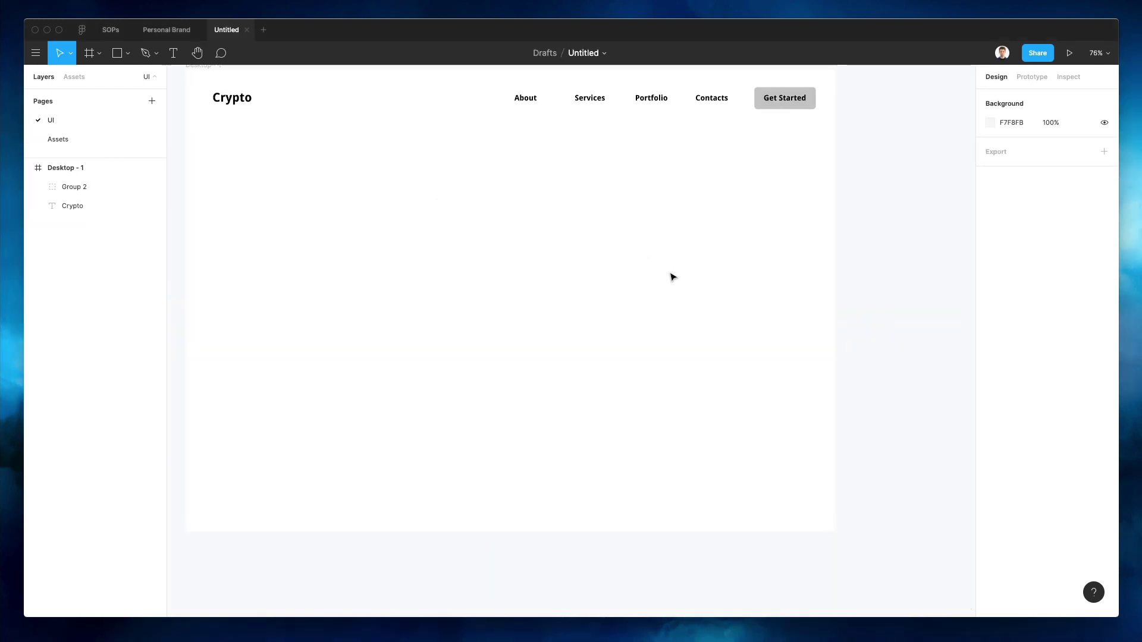
pyautogui.hotkey('ctrl', 'v')
pyautogui.moveTo(622, 143); pyautogui.dragTo(617, 202)
pyautogui.moveTo(602, 332); pyautogui.dragTo(668, 330)
pyautogui.hscroll(-2, 669, 330)
pyautogui.scroll(-1, 668, 330)
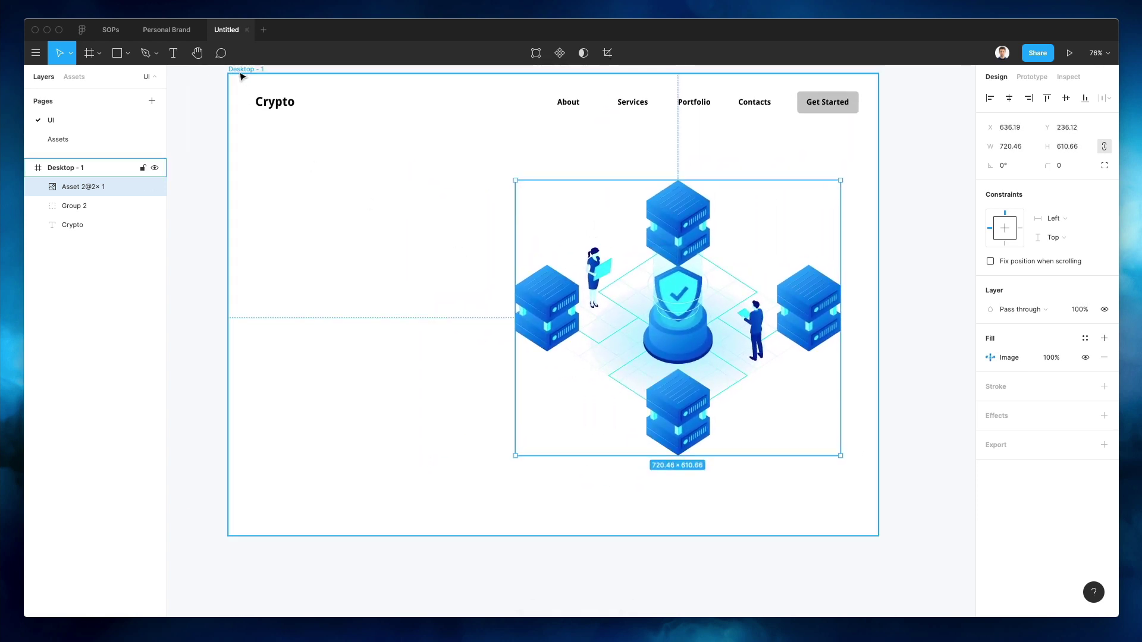
# - Draw a background rectangle covering the whole desktop frame, about 1448 × 1024, and send it behind all other layers
pyautogui.click(345, 224)
pyautogui.press('r')
pyautogui.moveTo(244, 84)
pyautogui.mouseDown()
pyautogui.moveTo(841, 526)
pyautogui.moveTo(880, 539)
pyautogui.mouseUp()
pyautogui.scroll(1, 219, 82)
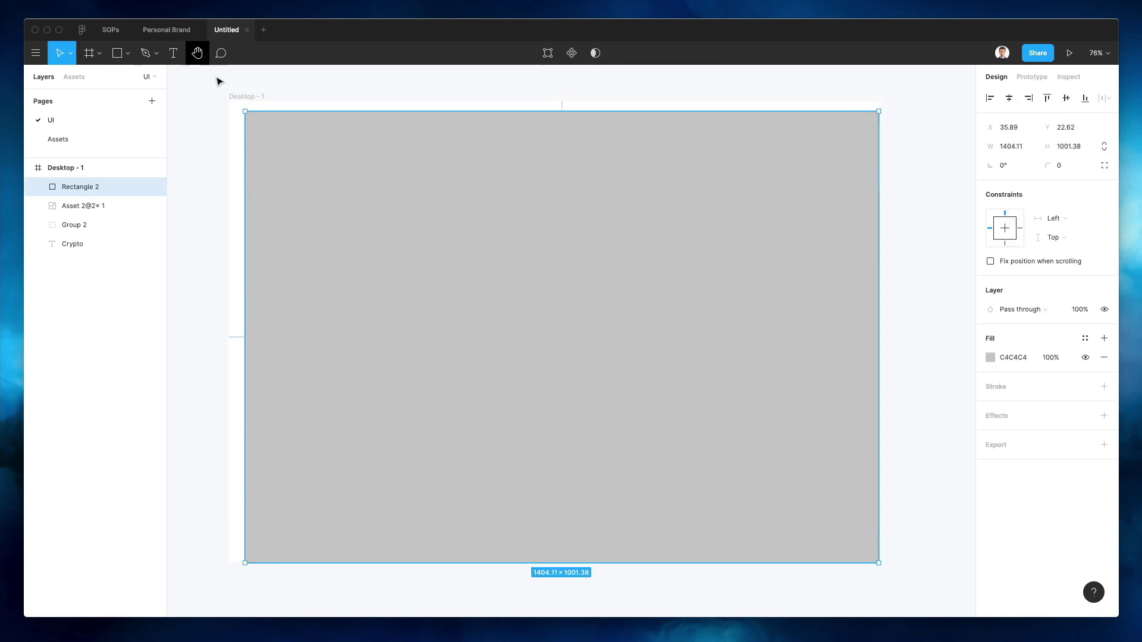
pyautogui.moveTo(245, 112); pyautogui.dragTo(226, 101)
pyautogui.hotkey('ctrl', '[')
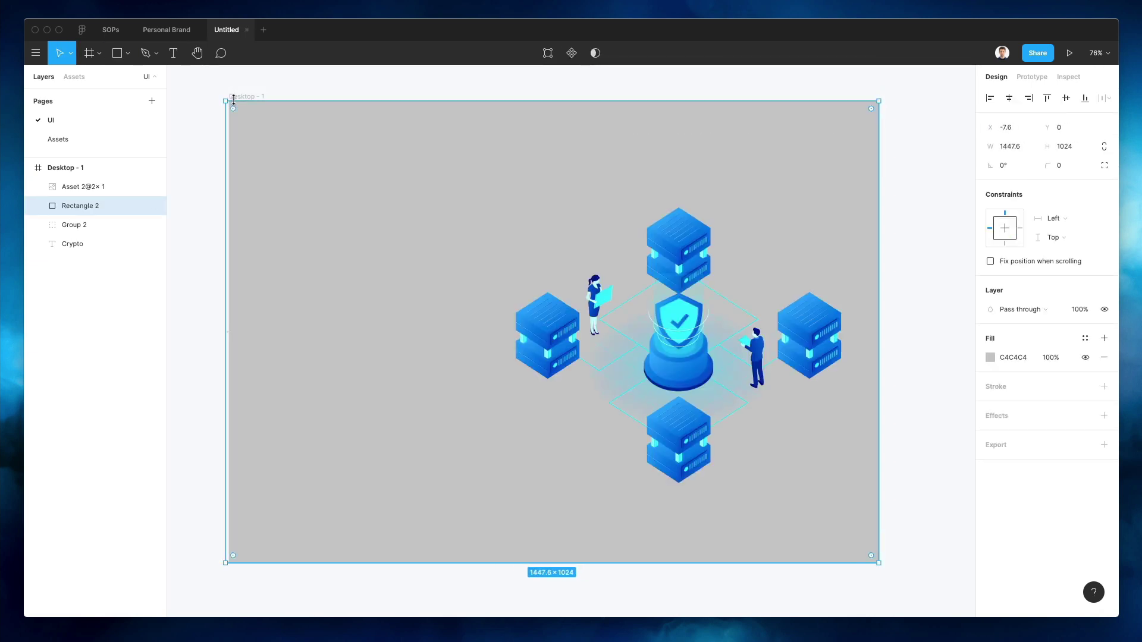
pyautogui.hotkey('ctrl', 'shift', '[')
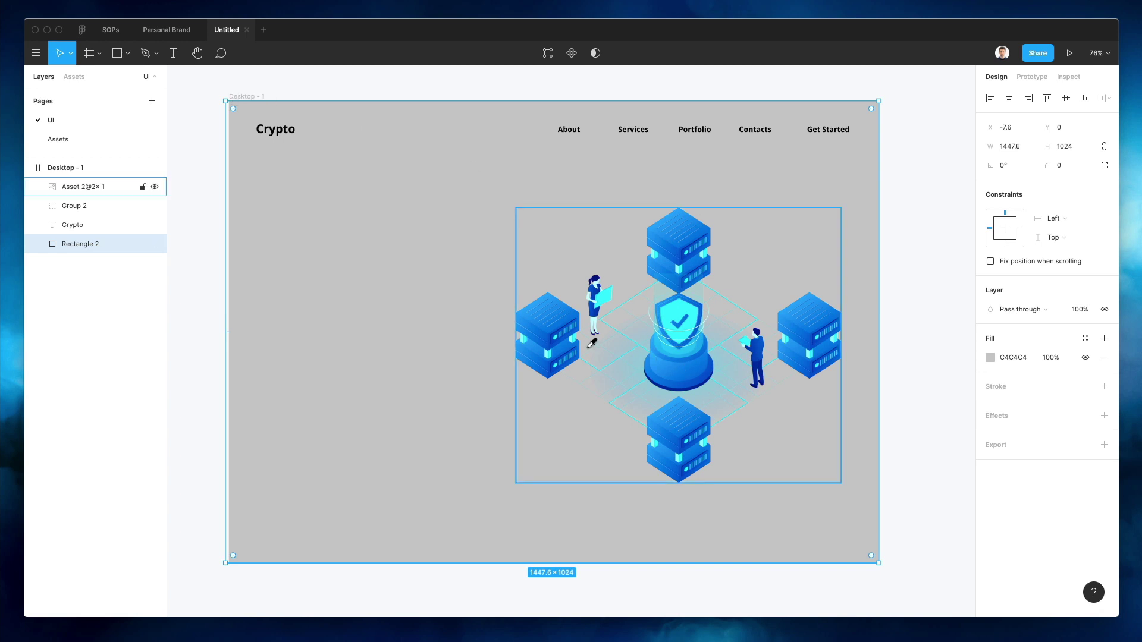
# - Fill the background rectangle with a blue sampled from the illustration, adjusted to 0050DD
pyautogui.press('i')
pyautogui.click(703, 276)
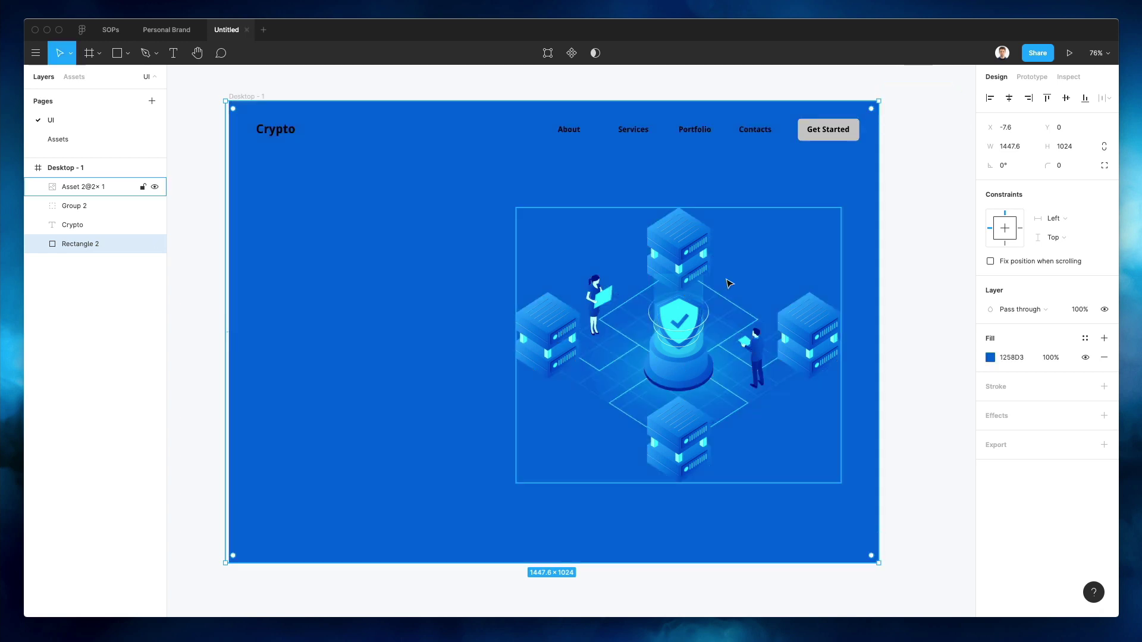
pyautogui.click(990, 359)
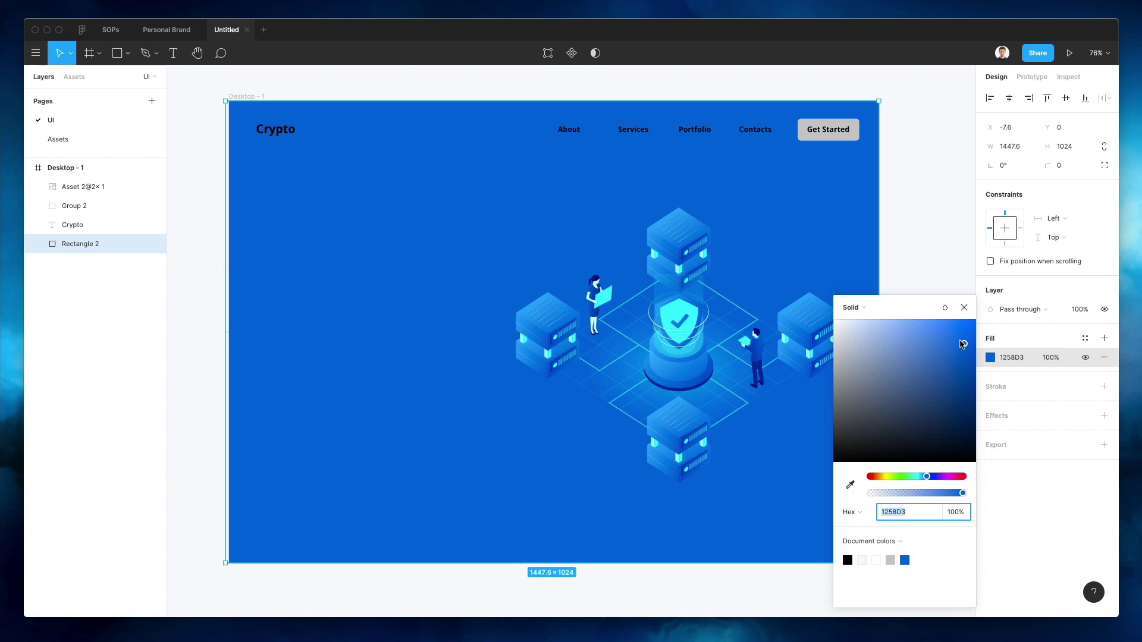
pyautogui.moveTo(963, 344); pyautogui.dragTo(1018, 345)
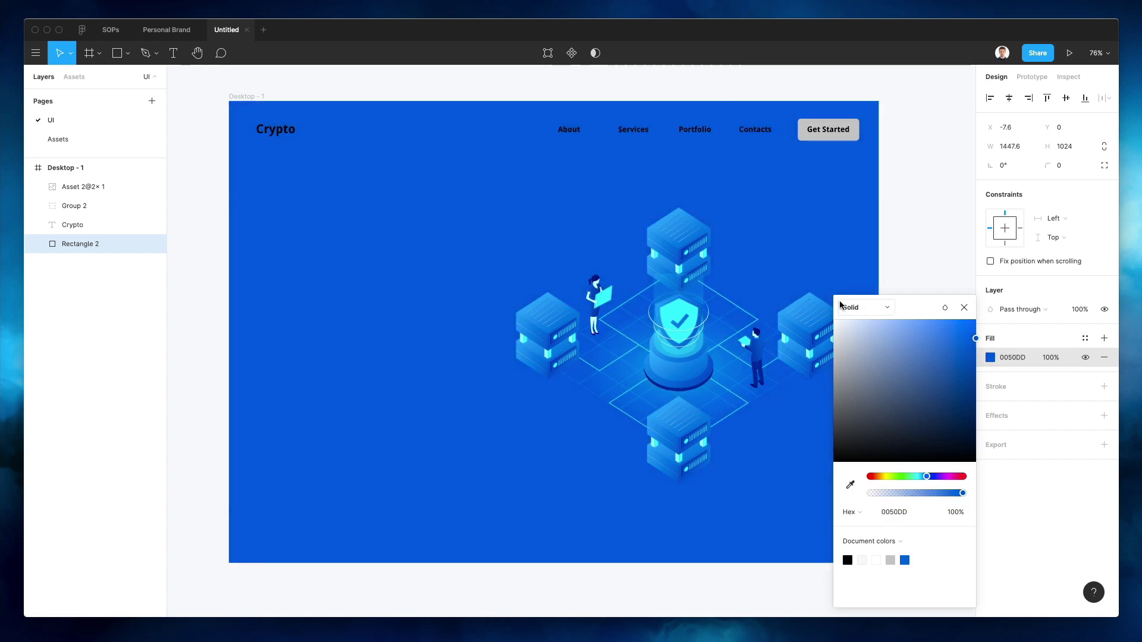
# - Change the background fill to a linear gradient running diagonally from the frame's upper-left corner past its lower-right corner
pyautogui.click(853, 307)
pyautogui.click(862, 321)
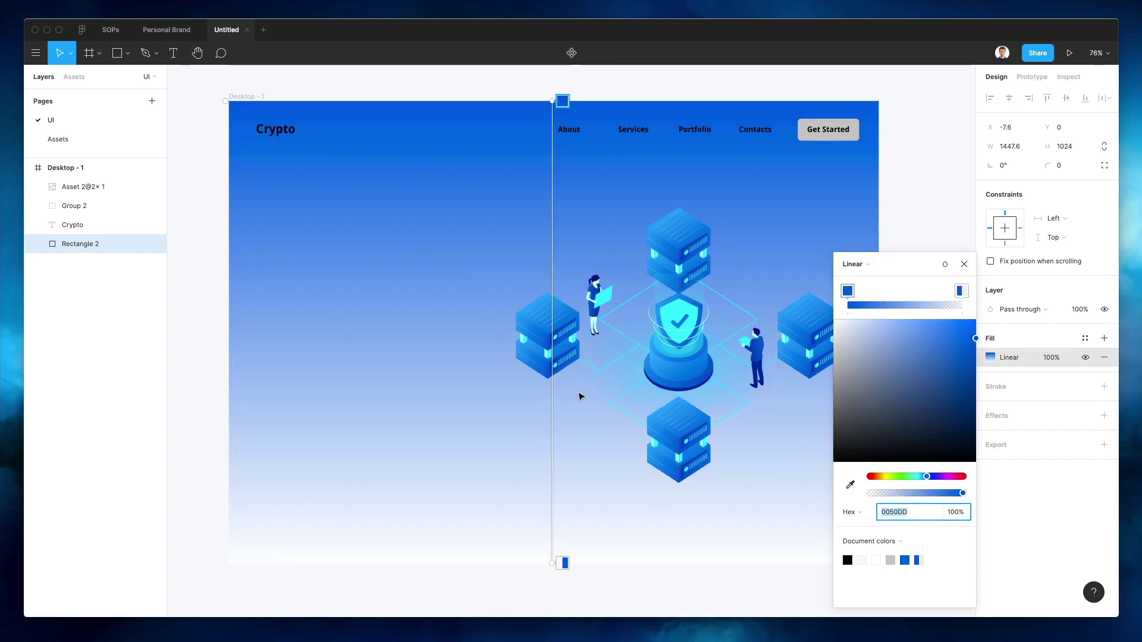
pyautogui.scroll(-2, 580, 397)
pyautogui.scroll(-2, 580, 396)
pyautogui.moveTo(566, 503); pyautogui.dragTo(857, 594)
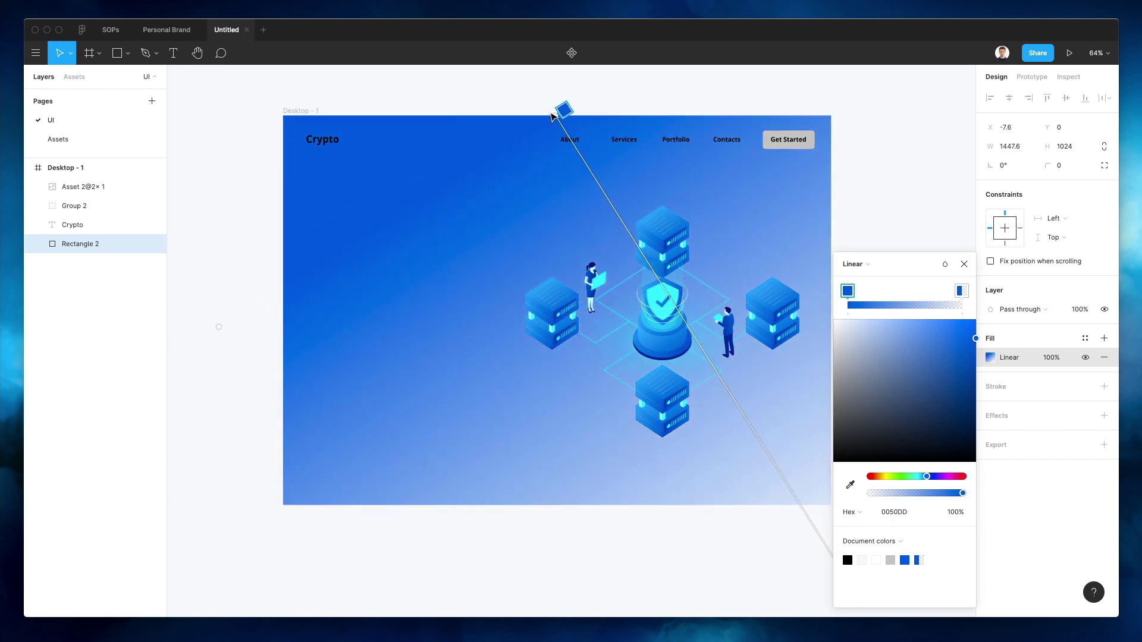
pyautogui.moveTo(552, 116); pyautogui.dragTo(286, 103)
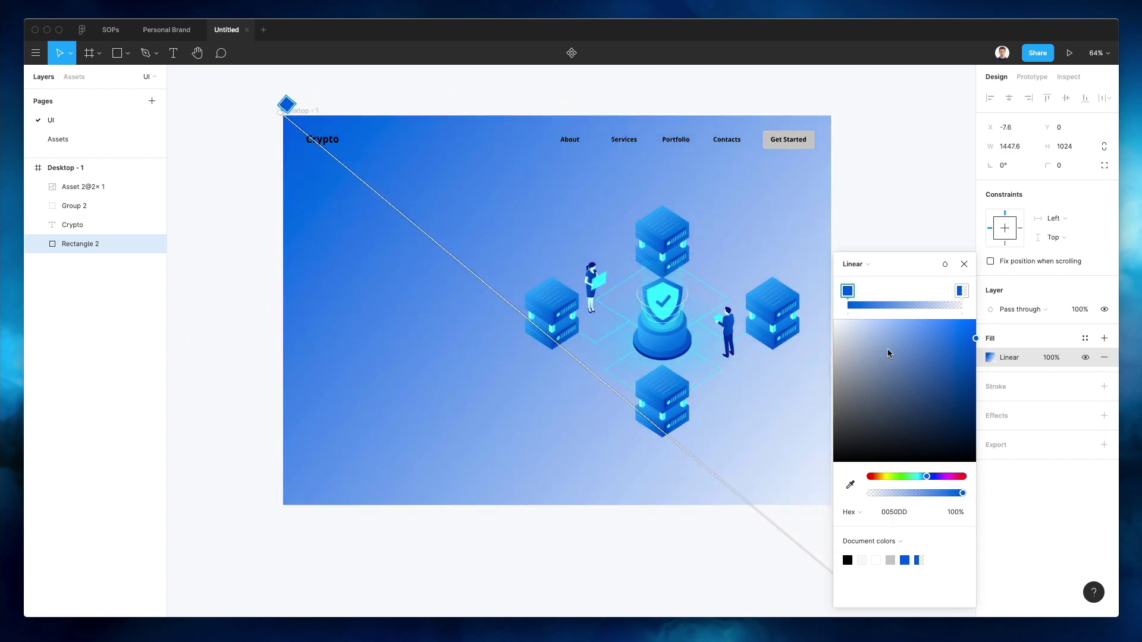
# - Make the gradient's end stop fully opaque and set its colour to 005CFF
pyautogui.click(962, 291)
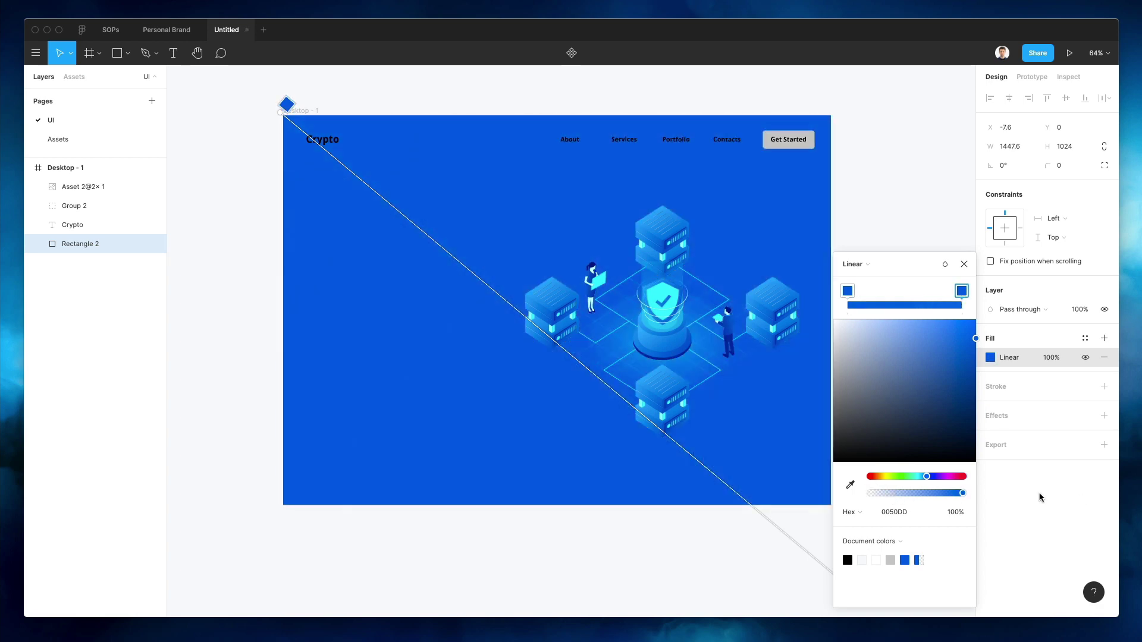
pyautogui.moveTo(887, 493); pyautogui.dragTo(967, 493)
pyautogui.moveTo(975, 337); pyautogui.dragTo(988, 305)
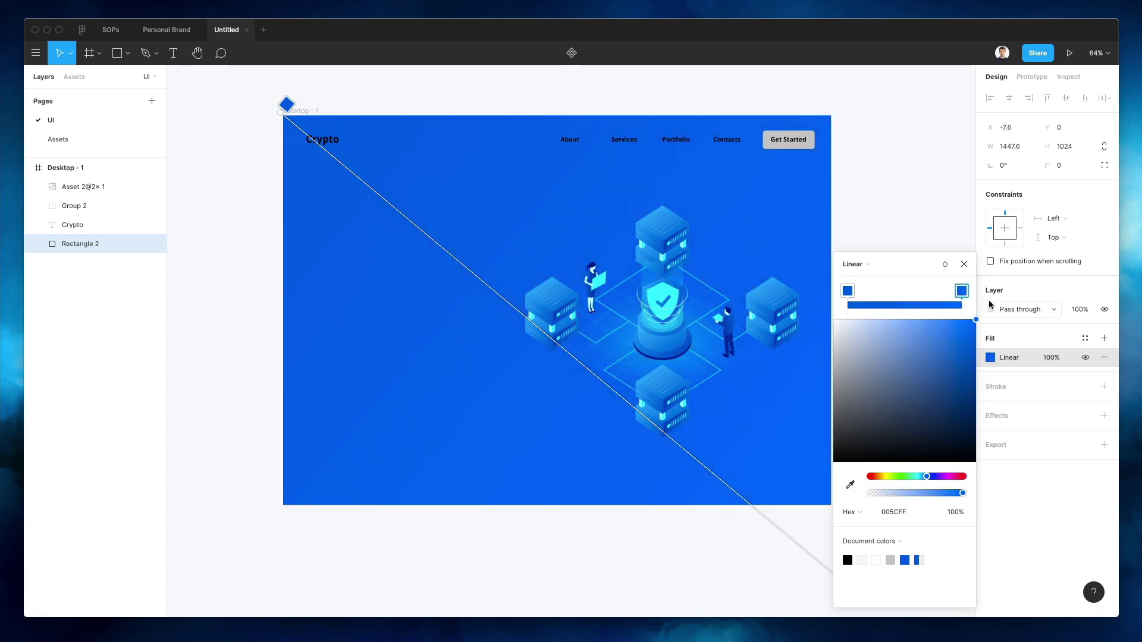
pyautogui.moveTo(931, 479); pyautogui.dragTo(927, 480)
# - Recolour the gradient's start stop with a blue sampled from the illustration, darkened to 0054C6
pyautogui.click(847, 290)
pyautogui.press('i')
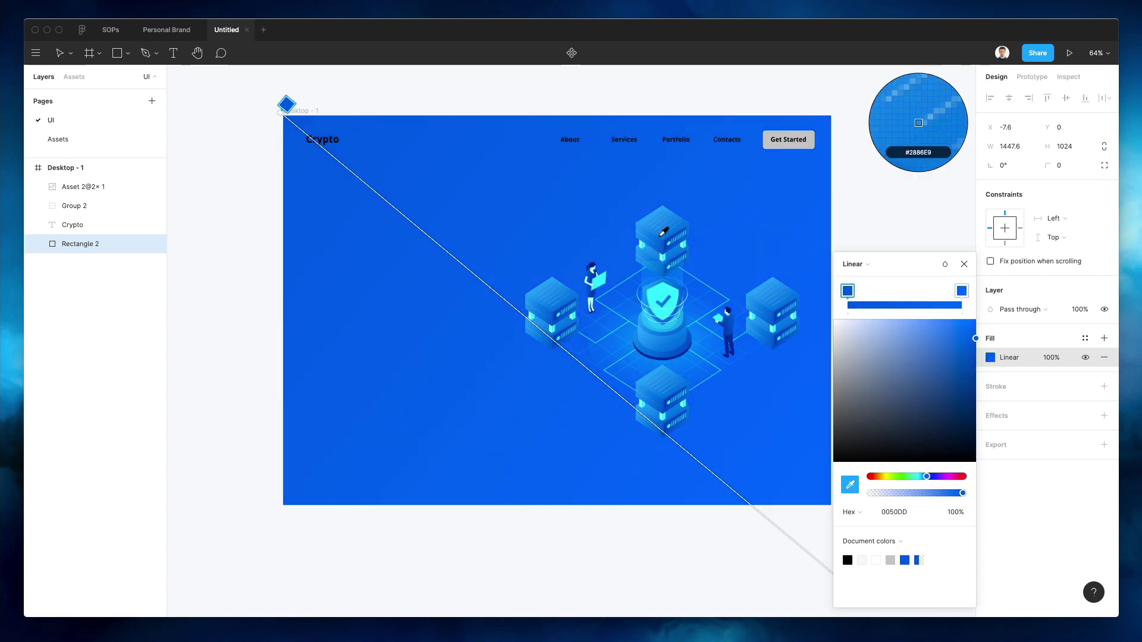
pyautogui.click(644, 246)
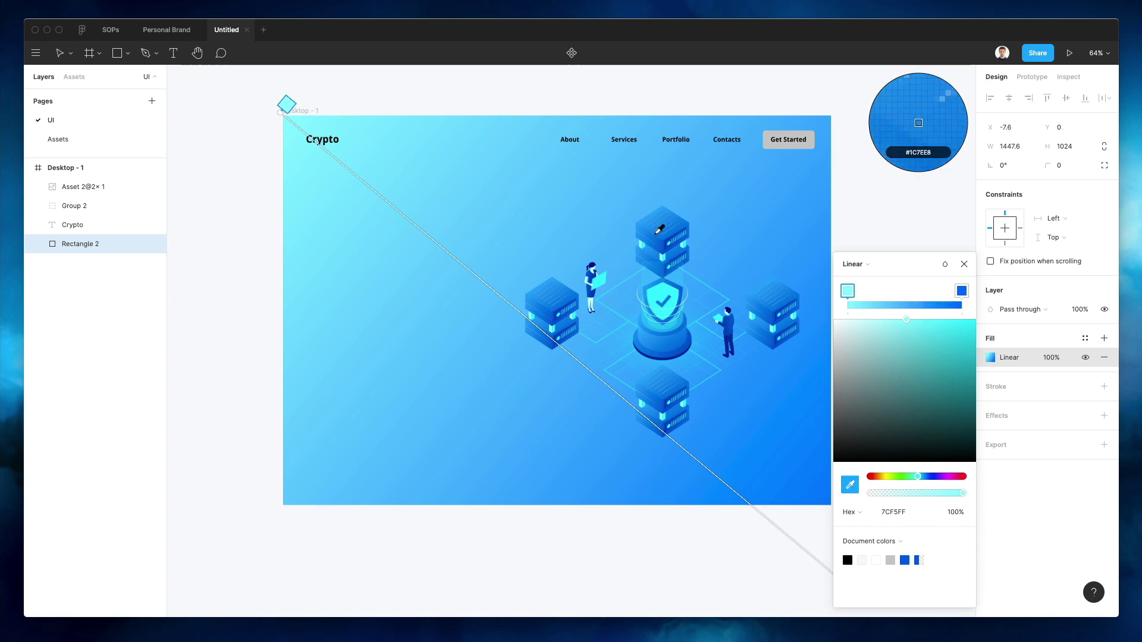
pyautogui.click(657, 234)
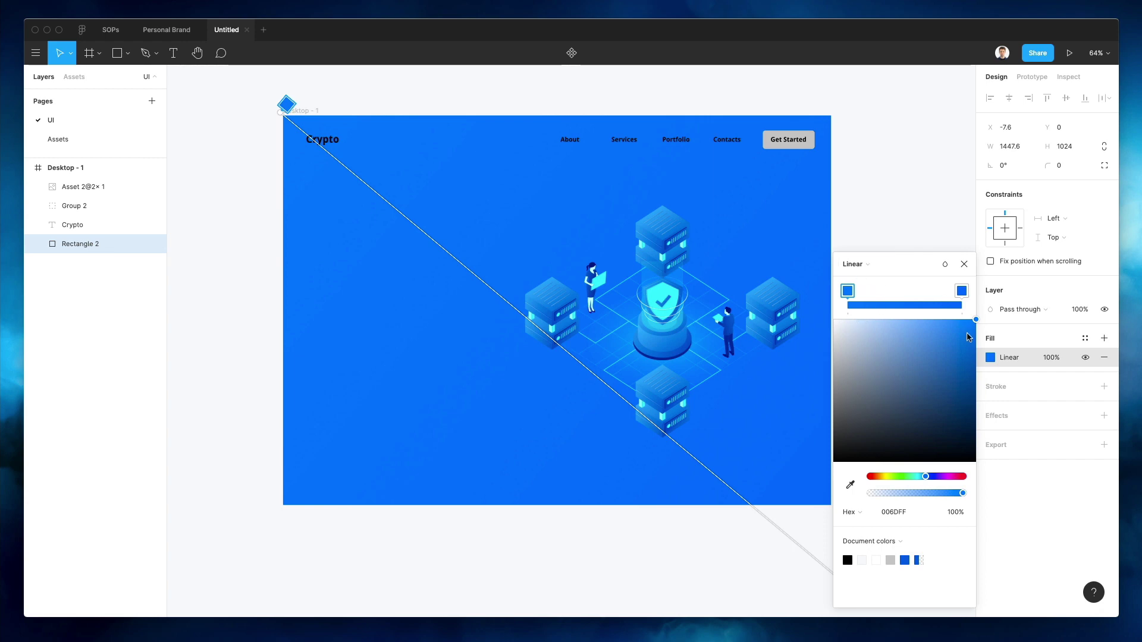
pyautogui.moveTo(968, 338); pyautogui.dragTo(978, 352)
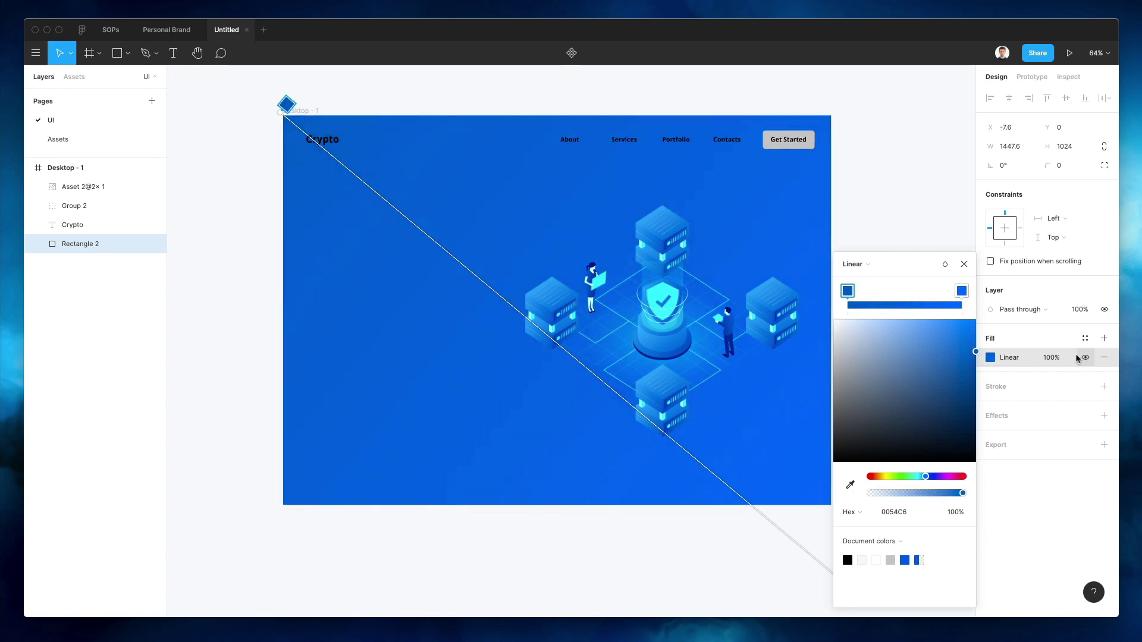
# - Shift the hue of the gradient's end stop to 0075FF and finish editing the fill
pyautogui.click(962, 294)
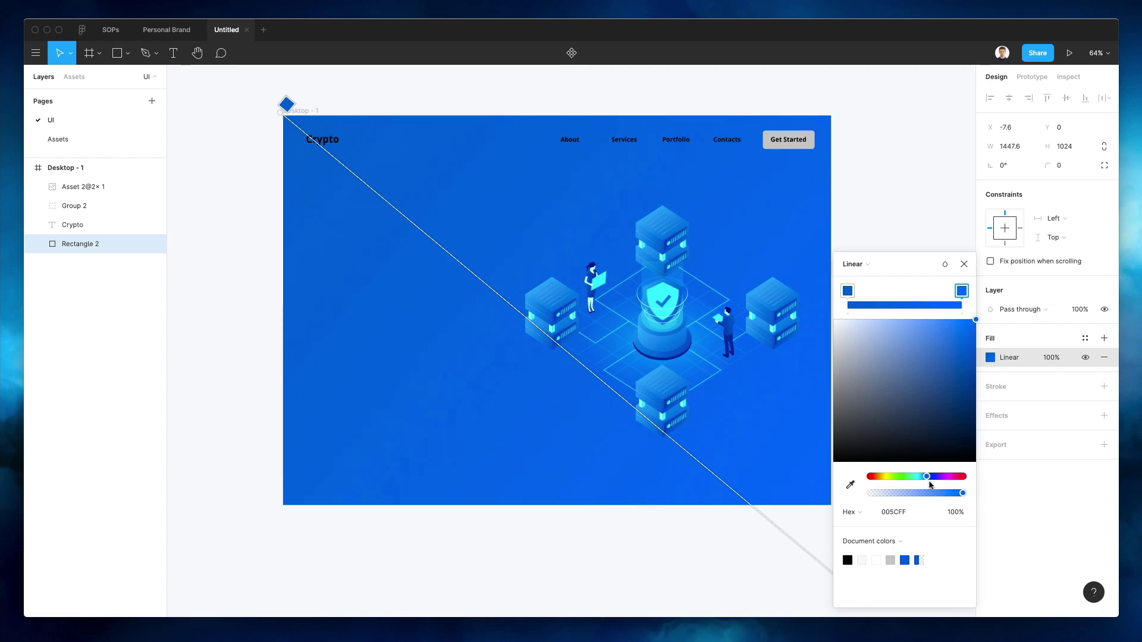
pyautogui.moveTo(930, 480); pyautogui.dragTo(926, 481)
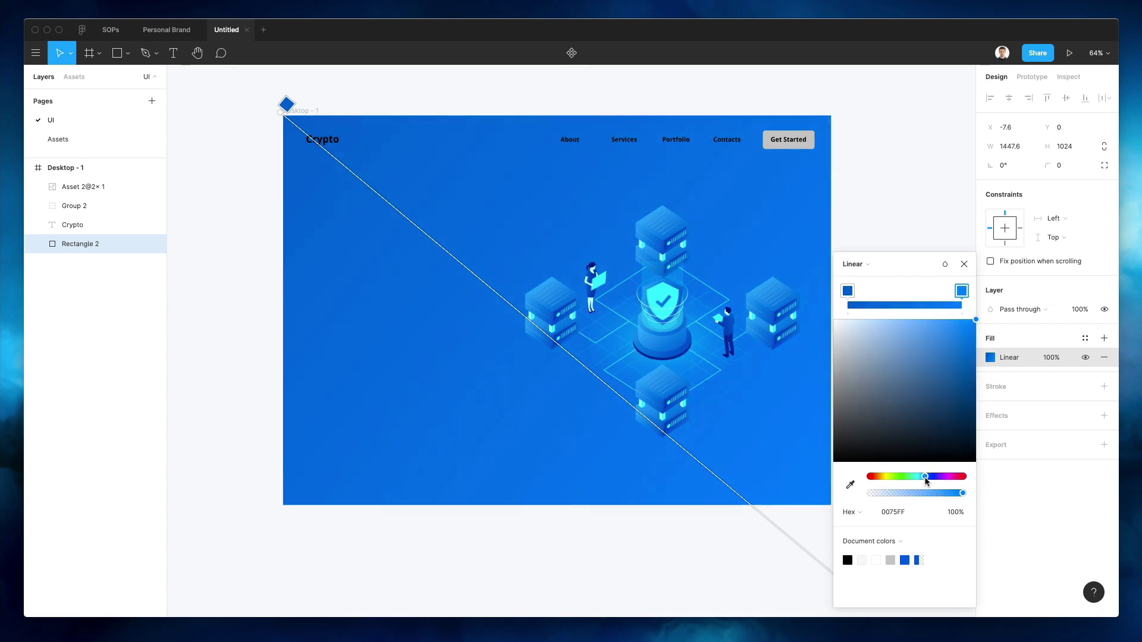
pyautogui.press('Escape')
pyautogui.press('Escape')
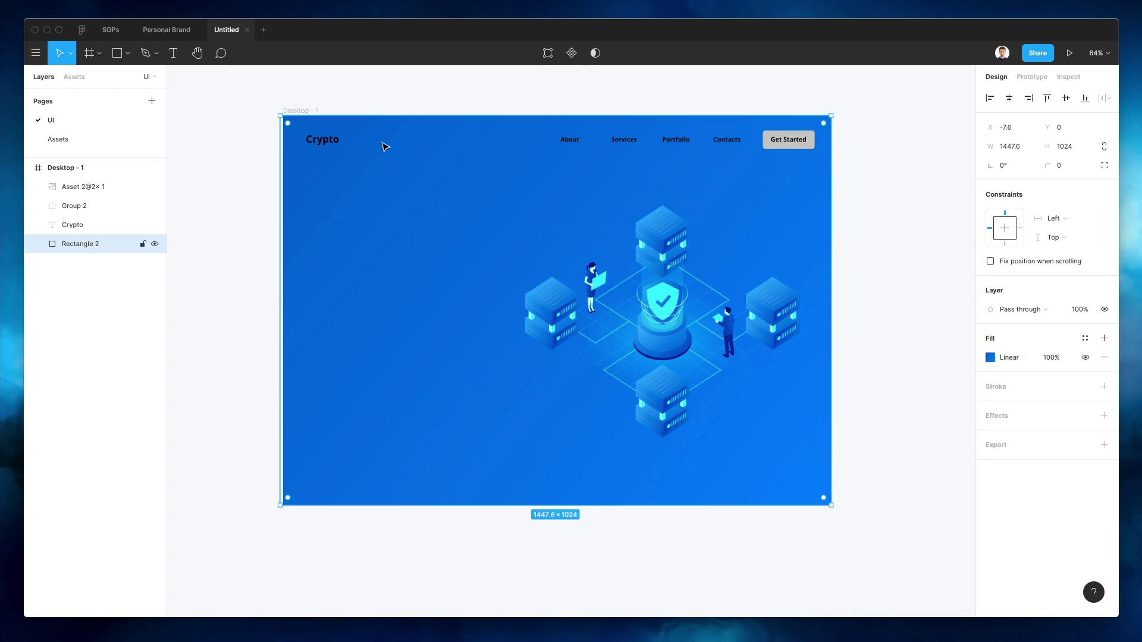
# - Set the text colour of the Crypto logo and the four navigation links to white, FFFFFF
pyautogui.click(232, 115)
pyautogui.moveTo(534, 170); pyautogui.dragTo(729, 171)
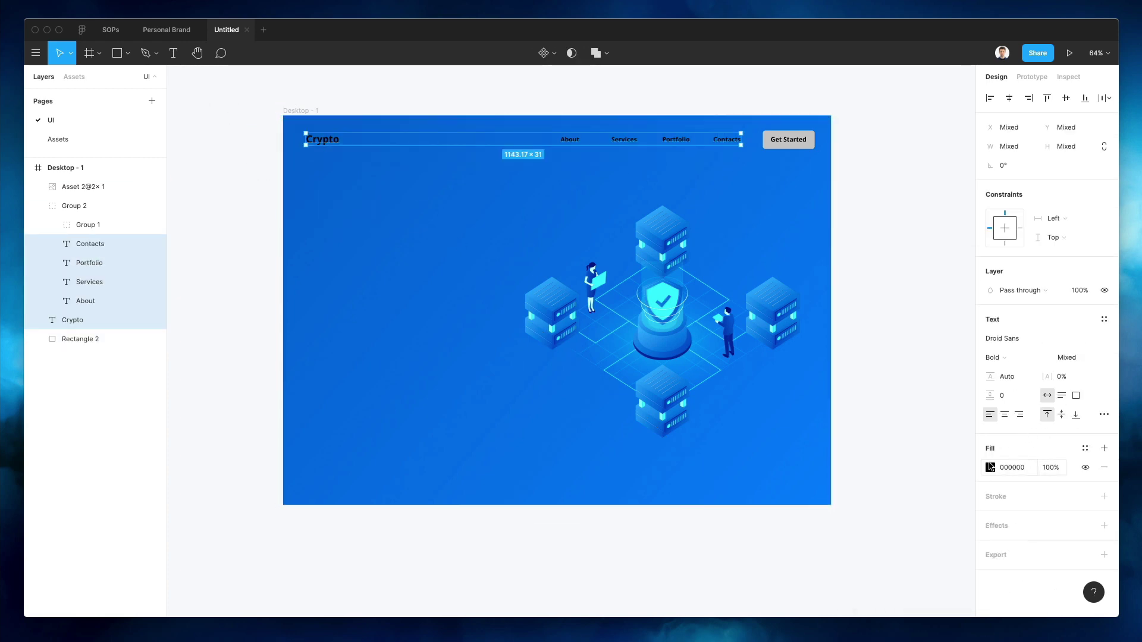
pyautogui.click(989, 465)
pyautogui.moveTo(904, 405); pyautogui.dragTo(684, 159)
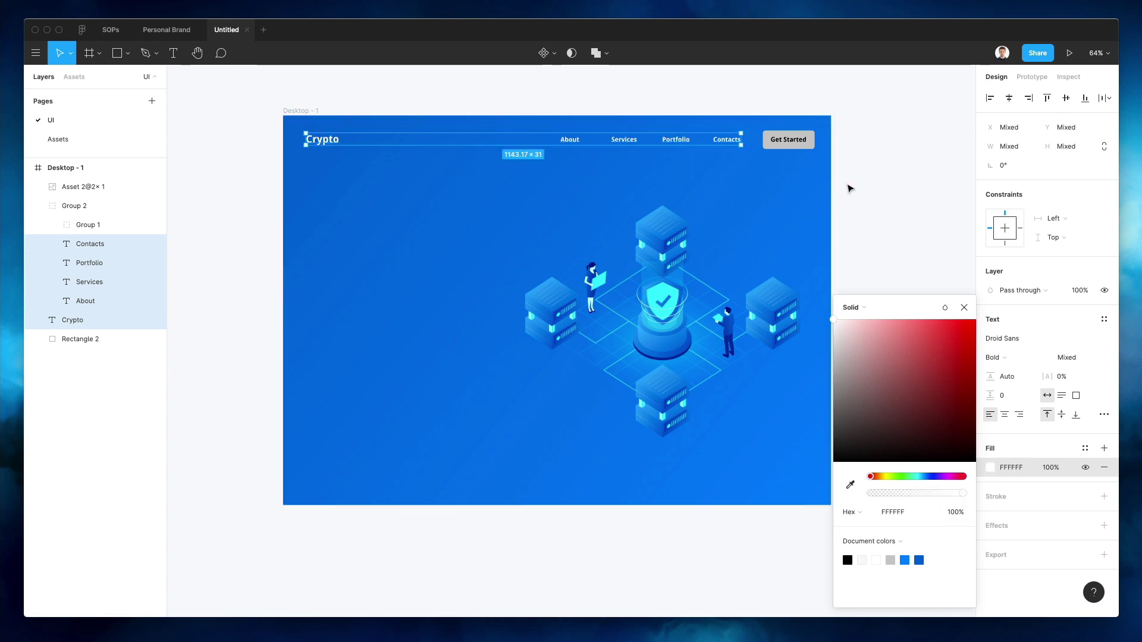
pyautogui.click(849, 188)
pyautogui.click(574, 141)
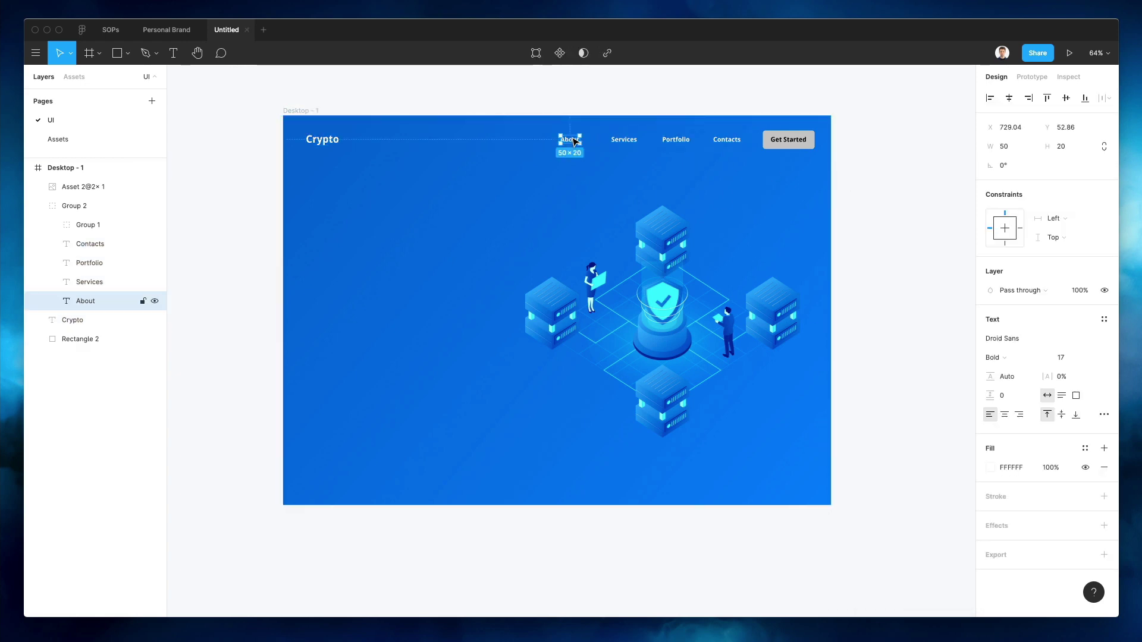
# - Move the About link right to X 769.04 and distribute the four navigation links with equal horizontal spacing
pyautogui.hotkey('shift', 'Right')
pyautogui.hotkey('shift', 'Right')
pyautogui.hotkey('shift', 'Right')
pyautogui.hotkey('shift', 'Right')
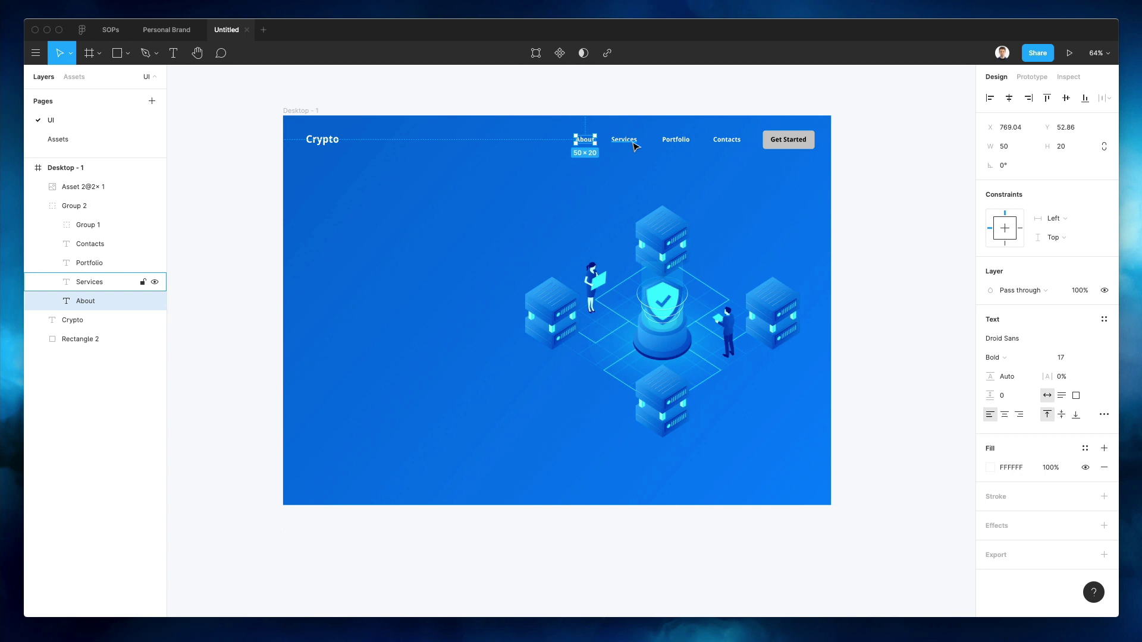
pyautogui.keyDown('shift'); pyautogui.click(630, 141); pyautogui.keyUp('shift')
pyautogui.keyDown('shift'); pyautogui.click(678, 141); pyautogui.keyUp('shift')
pyautogui.keyDown('shift'); pyautogui.click(728, 140); pyautogui.keyUp('shift')
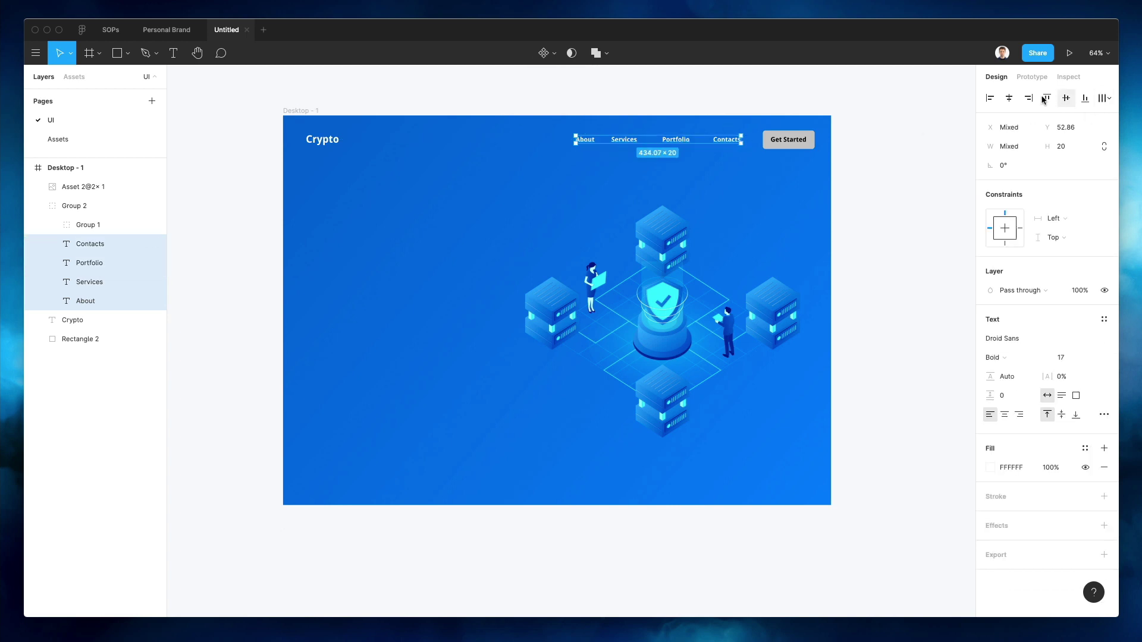
pyautogui.click(1106, 100)
pyautogui.click(1029, 151)
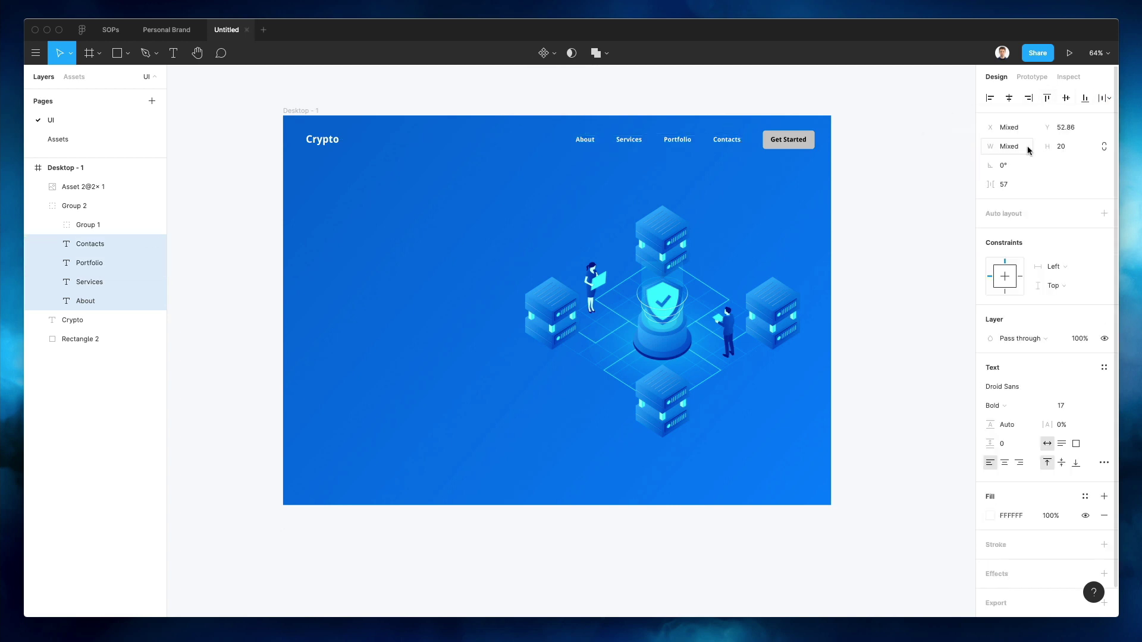
# - Shift the four navigation links together about 13 px right, closer to the Get Started button
pyautogui.hotkey('shift', 'Right')
pyautogui.press('Right')
pyautogui.press('Right')
pyautogui.press('Right')
# - Set the text colour of the Get Started button's label to white
pyautogui.doubleClick(799, 142)
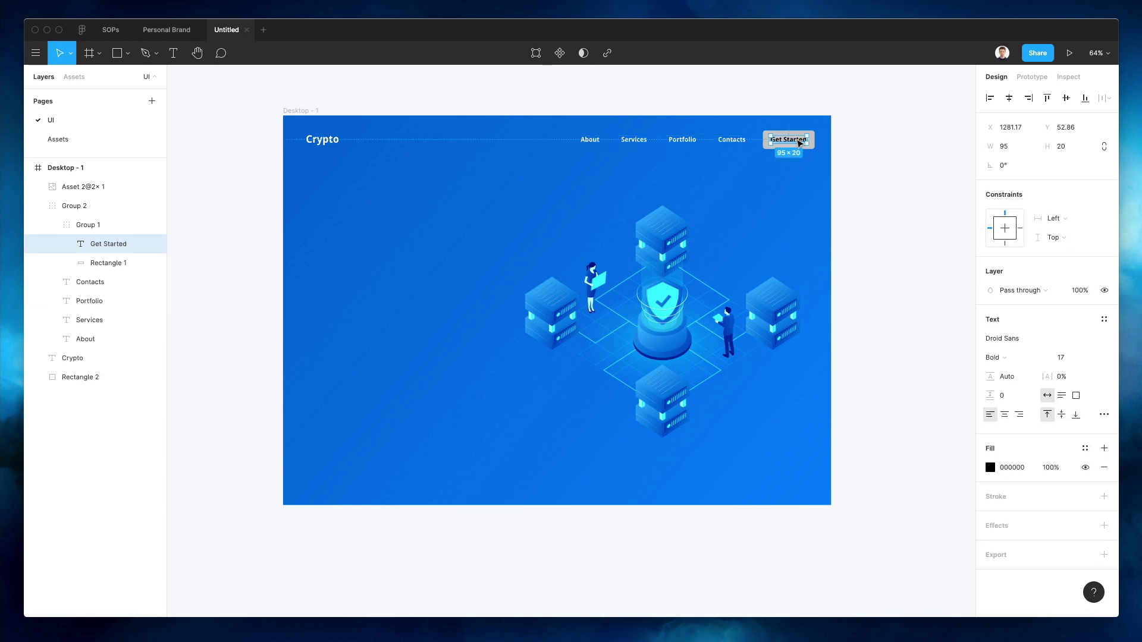
pyautogui.click(991, 468)
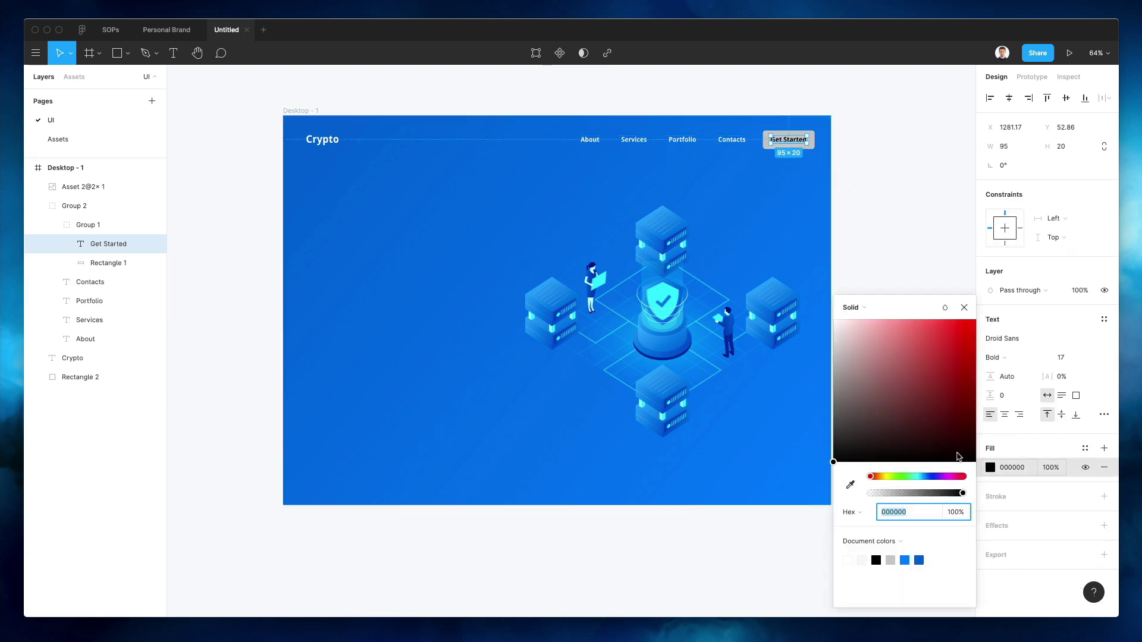
pyautogui.moveTo(900, 396); pyautogui.dragTo(665, 141)
pyautogui.click(839, 123)
# - Give the Get Started button's rectangle a linear gradient fill running diagonally from its upper-left to its lower-right corner
pyautogui.keyDown('super'); pyautogui.click(810, 135); pyautogui.keyUp('super')
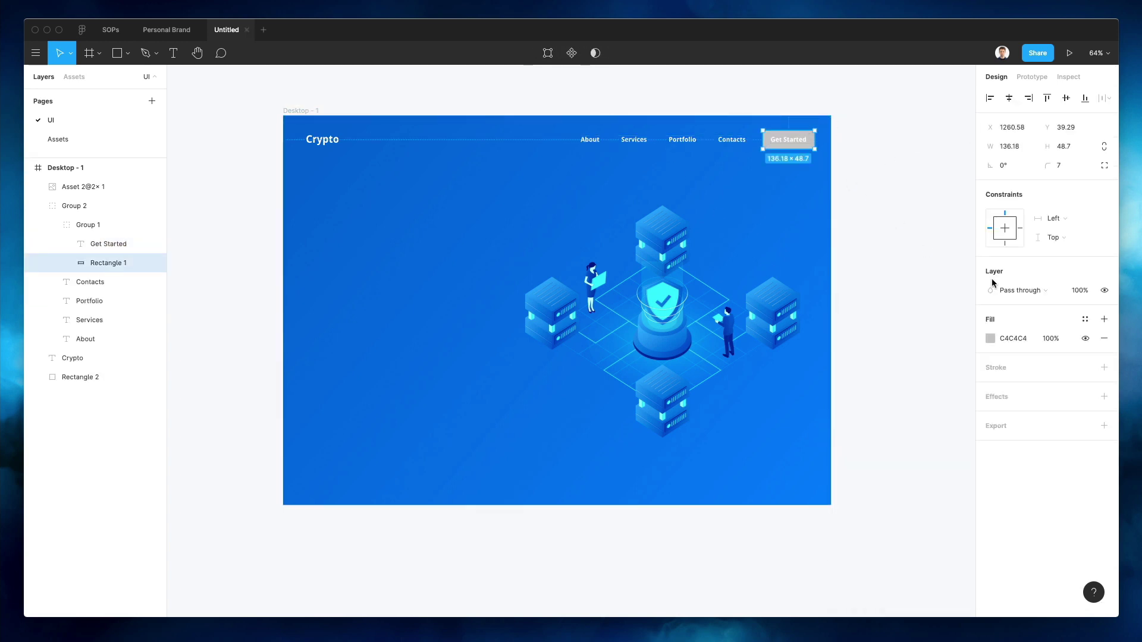
pyautogui.click(991, 337)
pyautogui.click(870, 308)
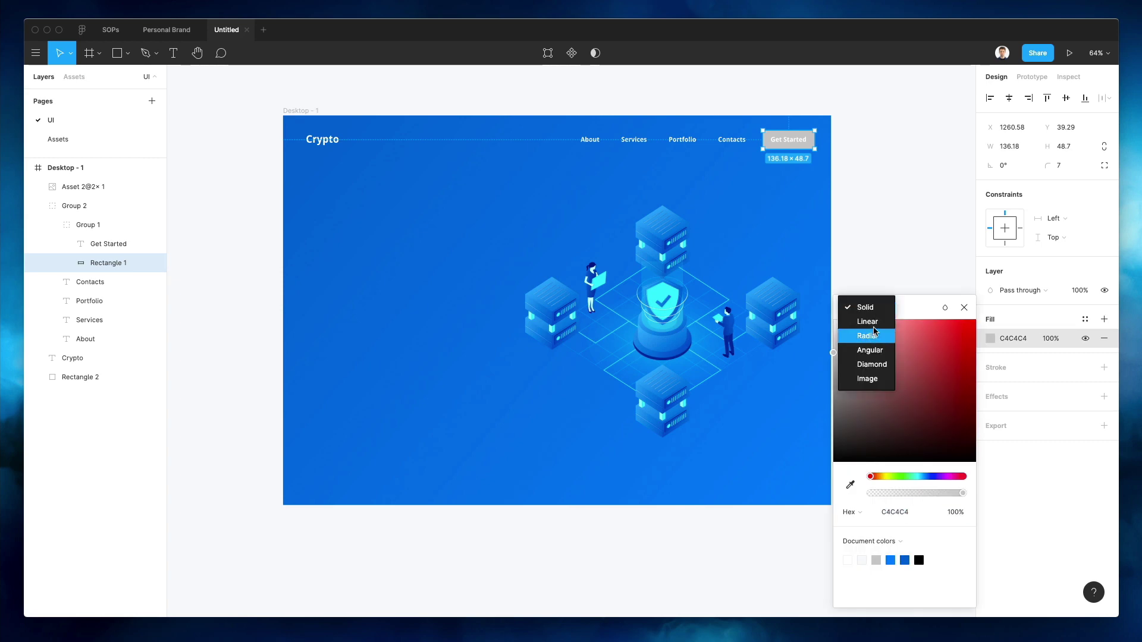
pyautogui.click(869, 322)
pyautogui.scroll(5, 823, 120)
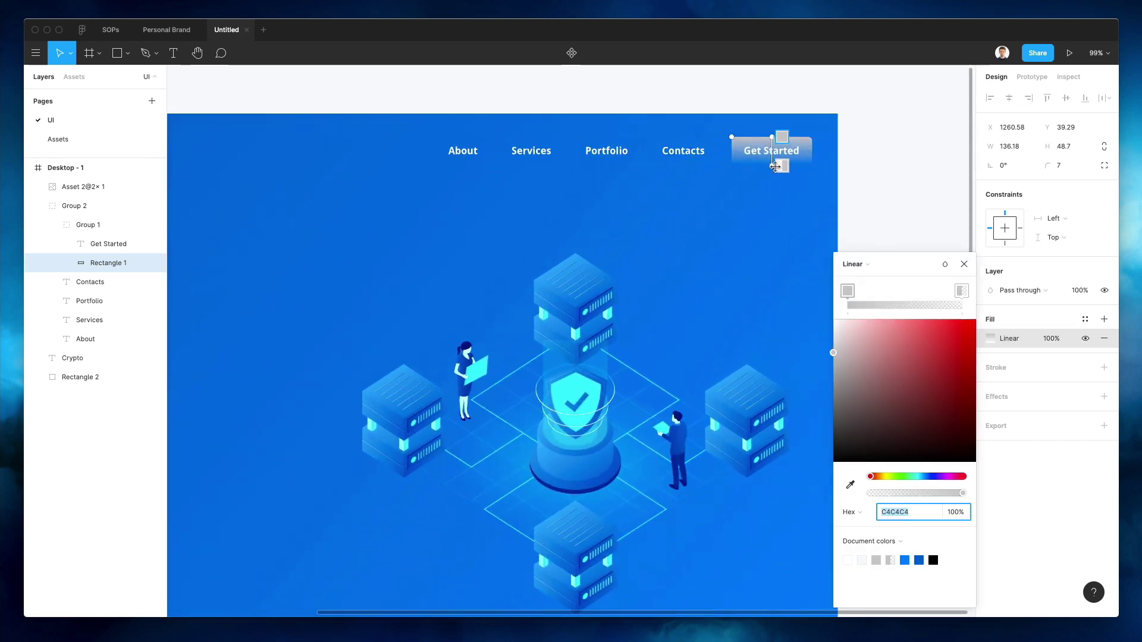
pyautogui.moveTo(809, 164); pyautogui.dragTo(736, 137)
pyautogui.scroll(-5, 736, 136)
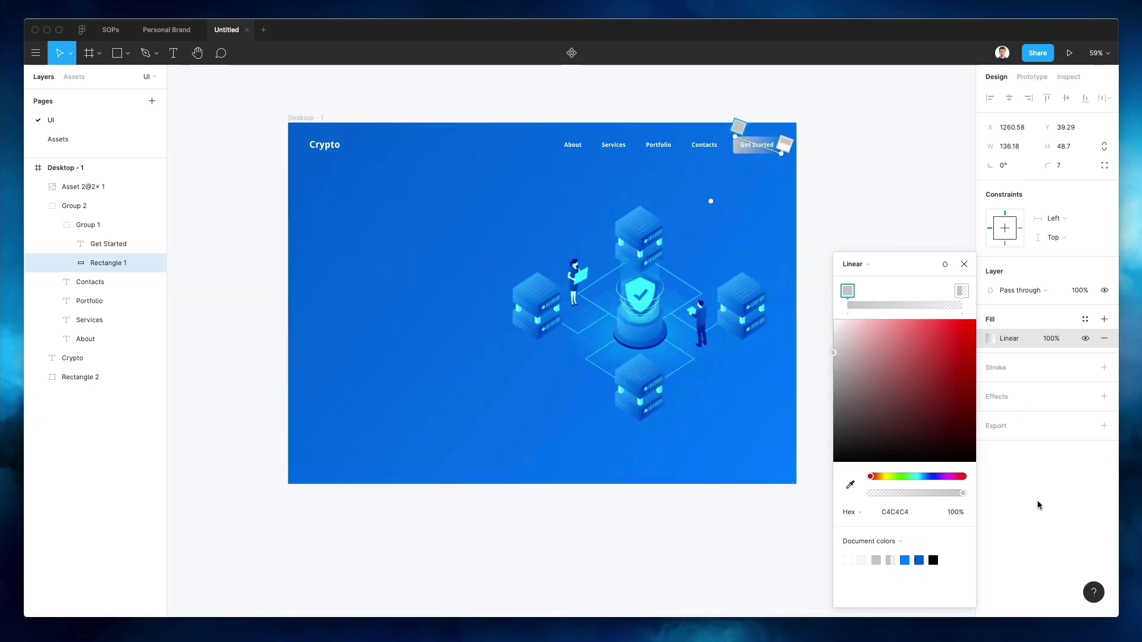
# - Set the button gradient's start stop to orange FFA800 and copy its hex value
pyautogui.moveTo(897, 482); pyautogui.dragTo(1024, 268)
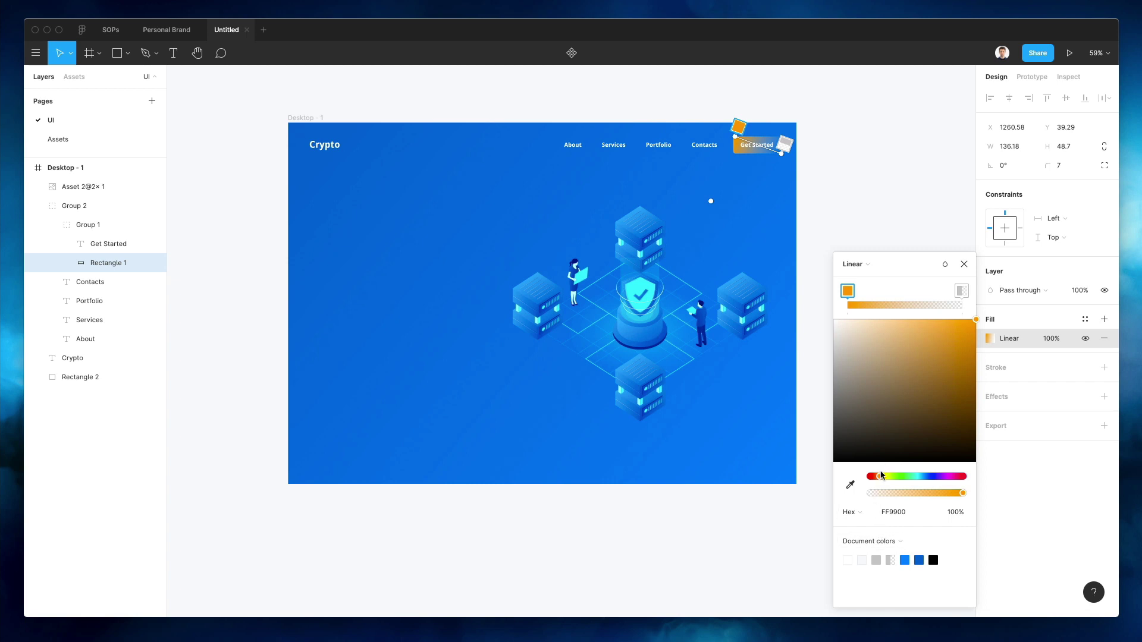
pyautogui.moveTo(880, 476); pyautogui.dragTo(881, 478)
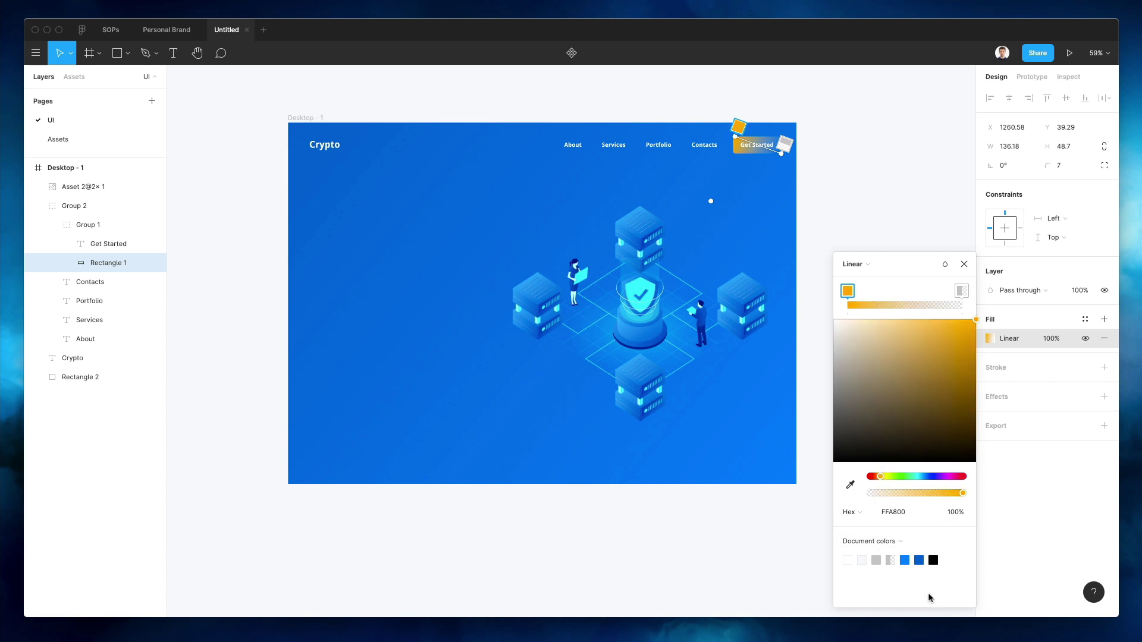
pyautogui.click(900, 514)
pyautogui.hotkey('ctrl', 'c')
# - Make the button gradient's end stop fully opaque and recolour it to the deeper orange FF8A00
pyautogui.click(962, 291)
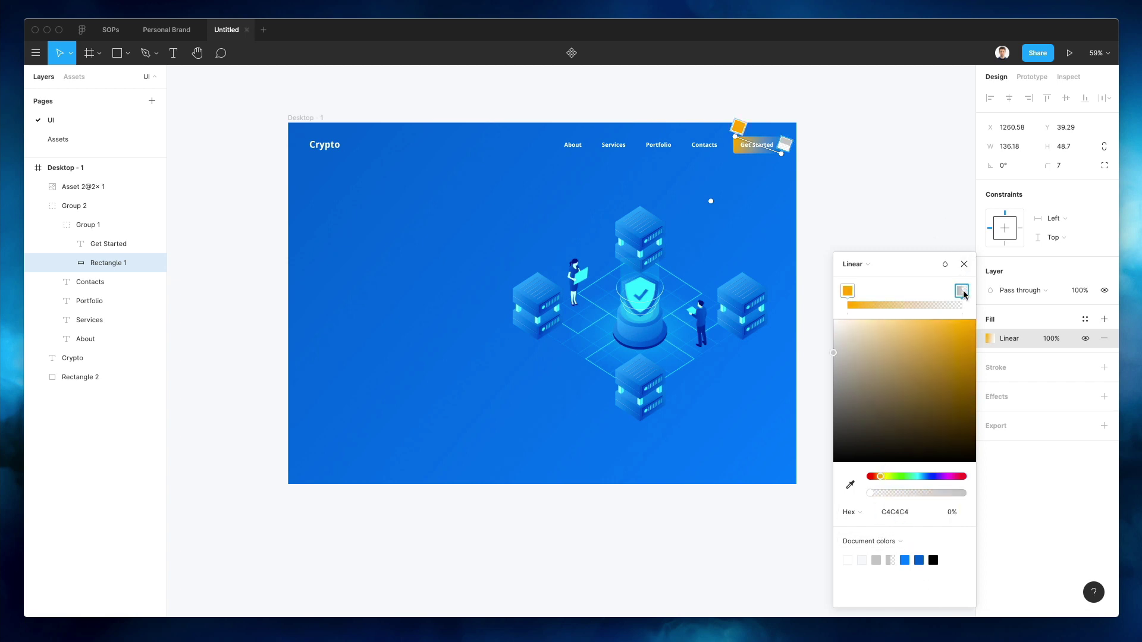
pyautogui.click(894, 511)
pyautogui.hotkey('ctrl', 'v')
pyautogui.press('Return')
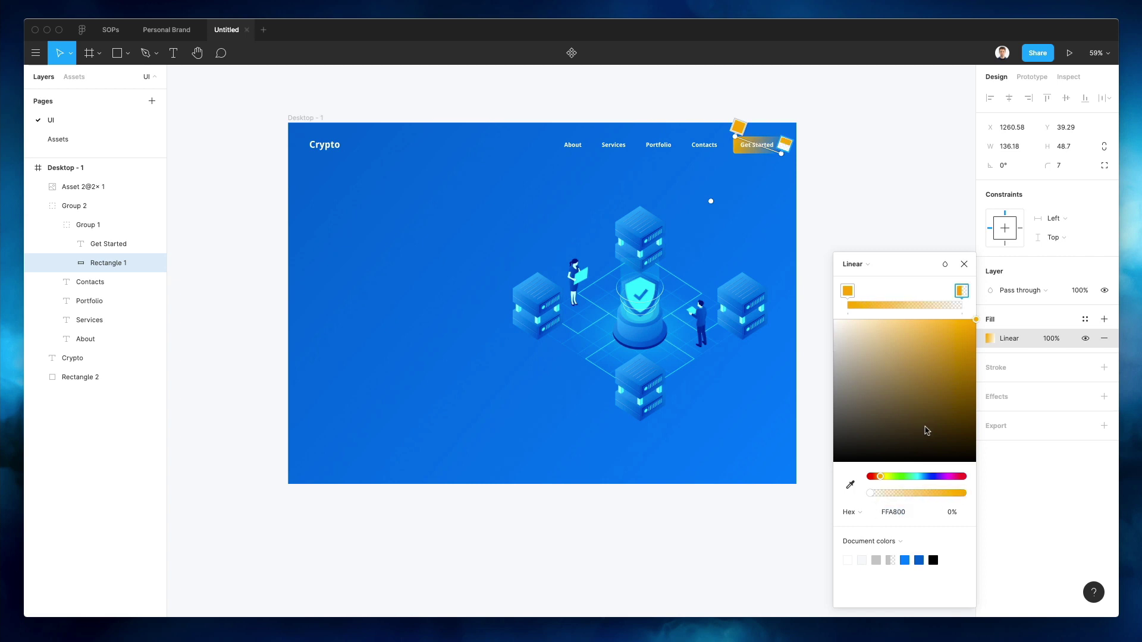
pyautogui.moveTo(900, 494); pyautogui.dragTo(1132, 494)
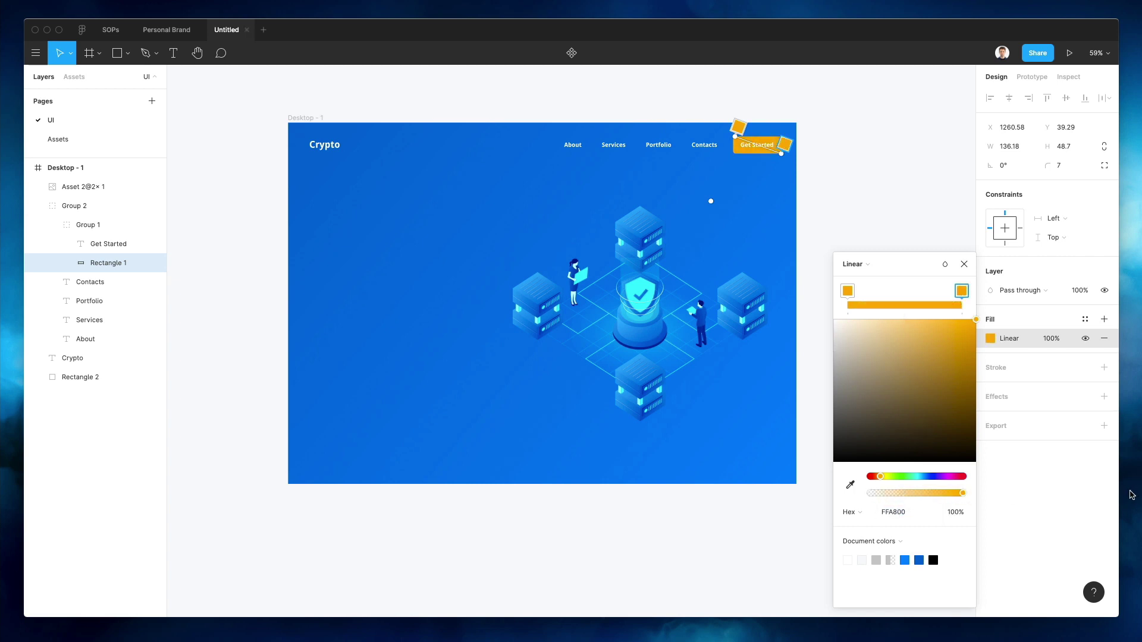
pyautogui.moveTo(882, 481); pyautogui.dragTo(880, 481)
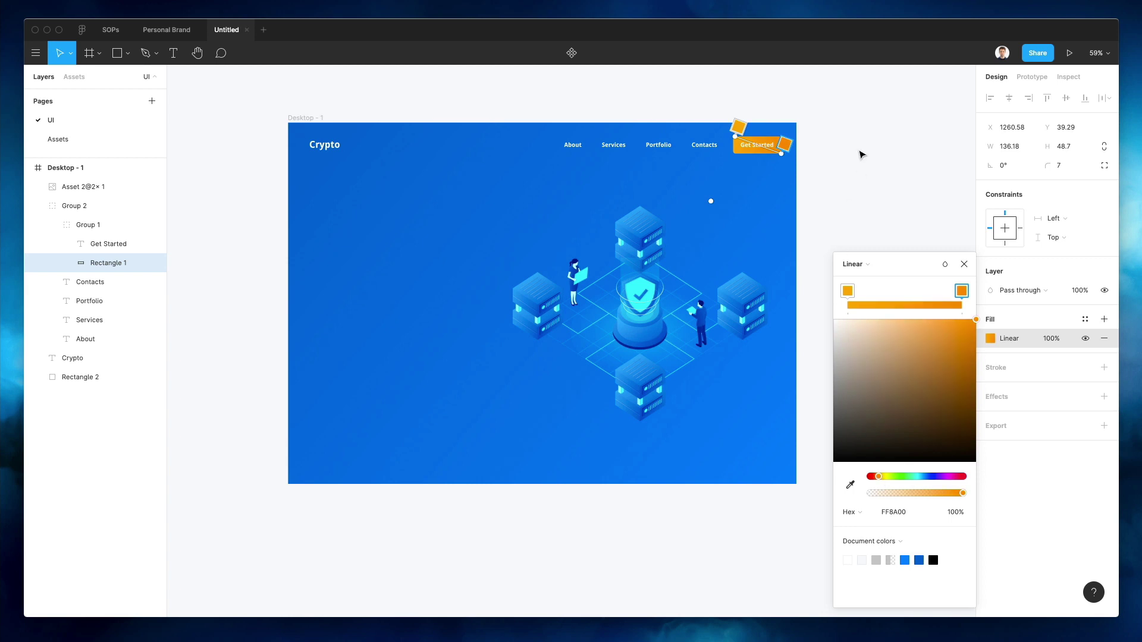
pyautogui.press('Escape')
# - Add a drop shadow to the Get Started button's rectangle and set its blur to 15
pyautogui.click(1002, 396)
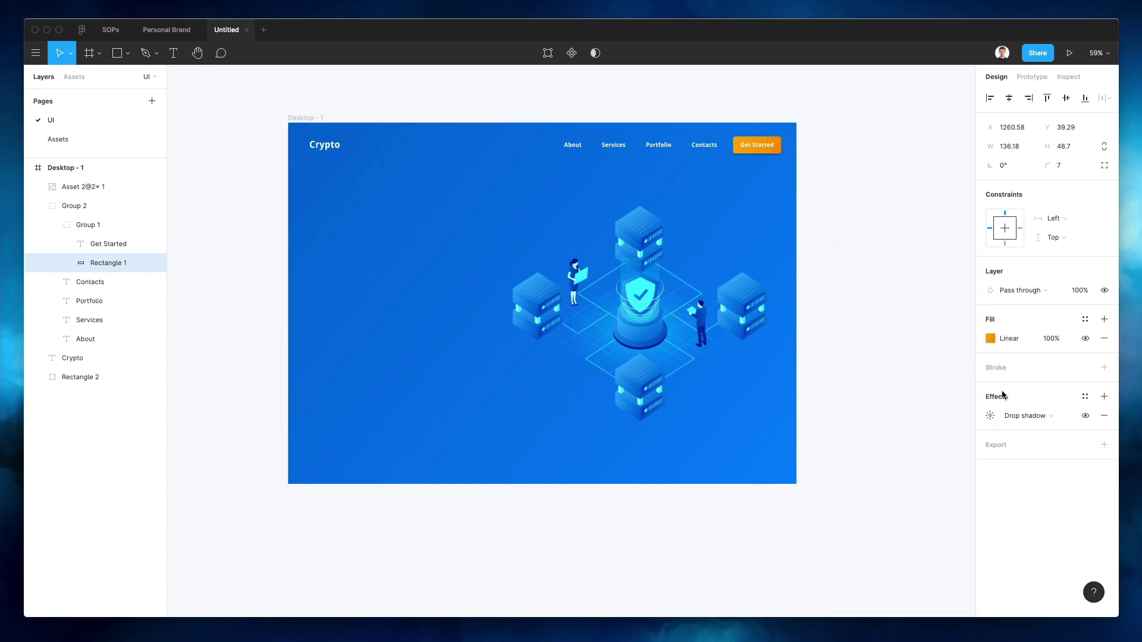
pyautogui.scroll(5, 822, 142)
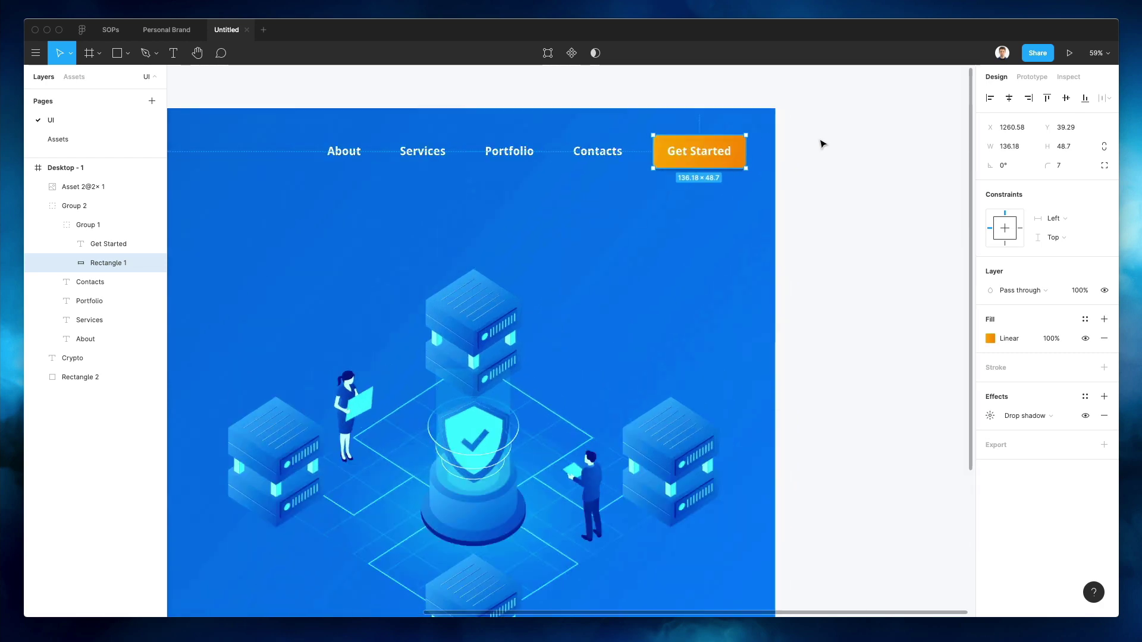
pyautogui.click(1000, 420)
pyautogui.click(991, 416)
pyautogui.click(990, 415)
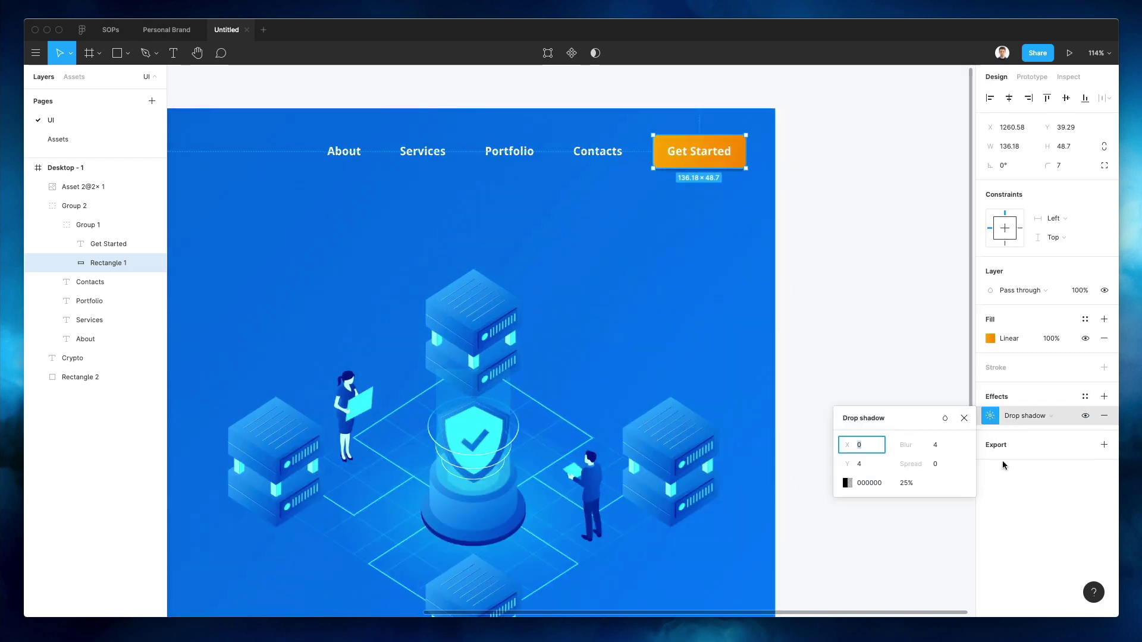
pyautogui.click(938, 444)
pyautogui.write('14')
pyautogui.press('Return')
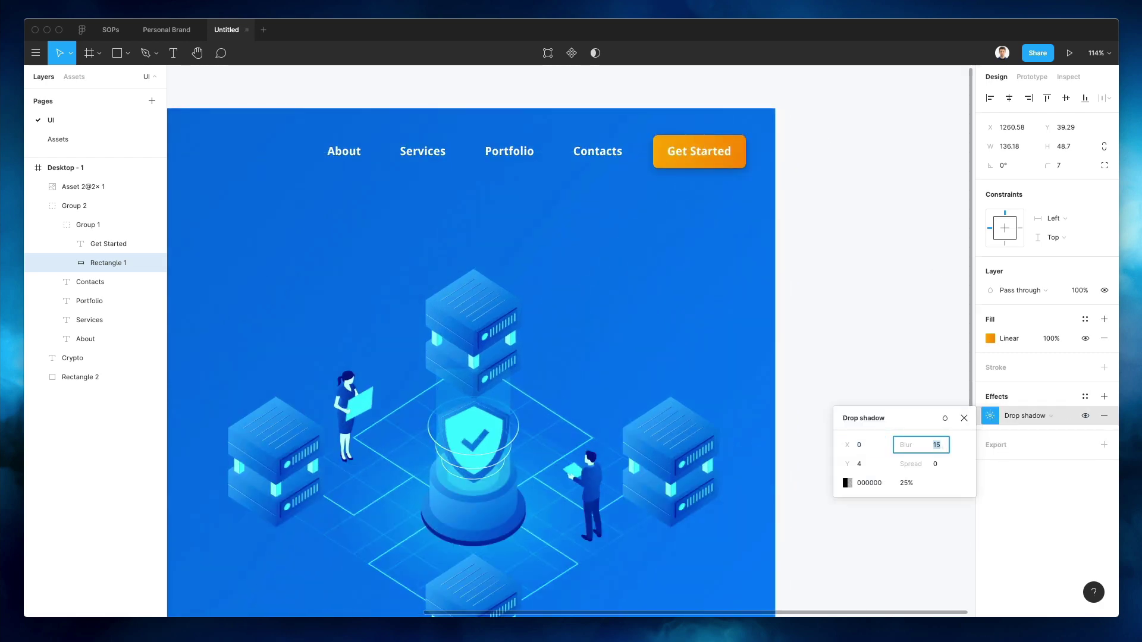
pyautogui.scroll(-3, 811, 293)
pyautogui.click(811, 294)
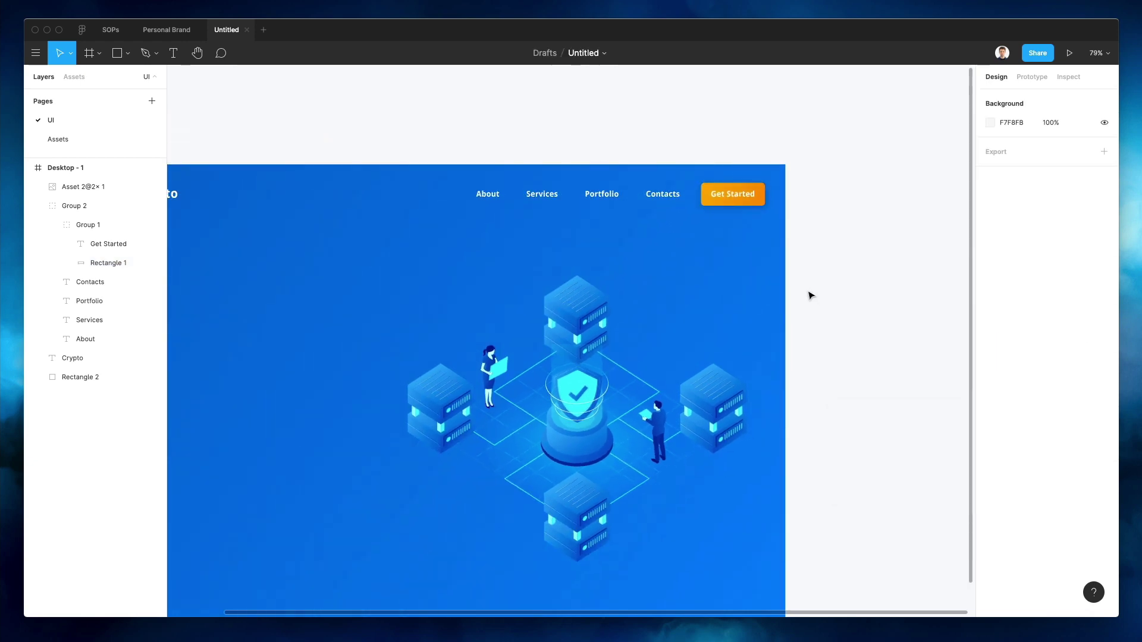
# - Duplicate the Crypto logo text straight down into the empty hero area, at about Y 381
pyautogui.hscroll(-1, 811, 295)
pyautogui.scroll(-2, 811, 294)
pyautogui.scroll(-2, 811, 293)
pyautogui.hscroll(-2, 810, 294)
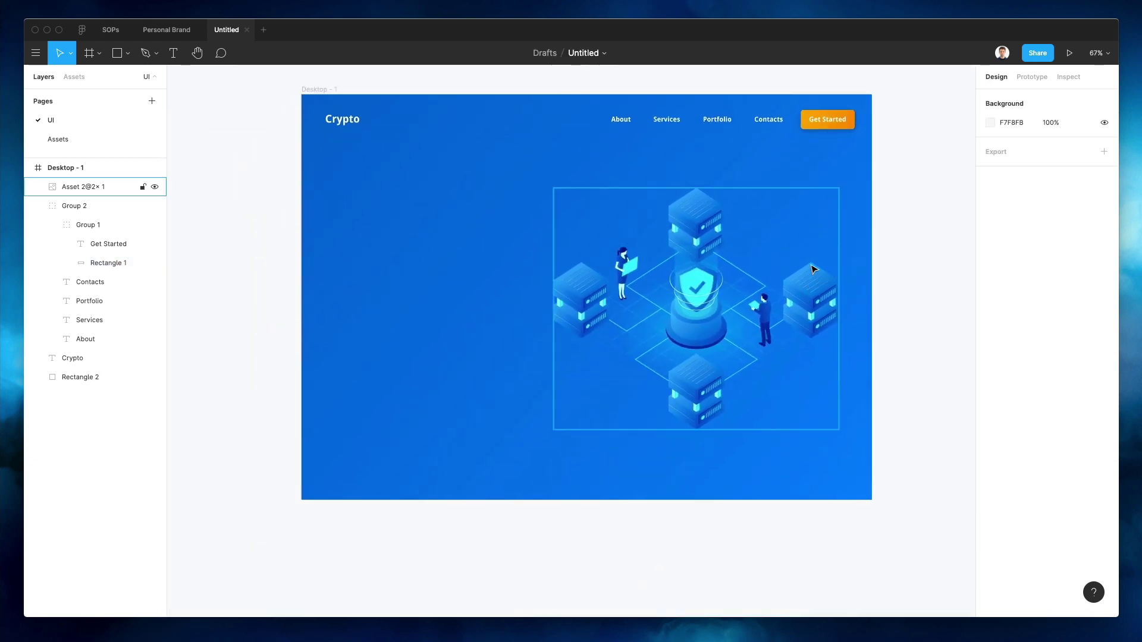
pyautogui.click(344, 122)
pyautogui.moveTo(353, 123); pyautogui.dragTo(353, 256)
# - Shift the hero illustration to the right and scale it down to about 697 × 591
pyautogui.click(686, 314)
pyautogui.moveTo(681, 285); pyautogui.dragTo(698, 286)
pyautogui.moveTo(568, 289); pyautogui.dragTo(577, 288)
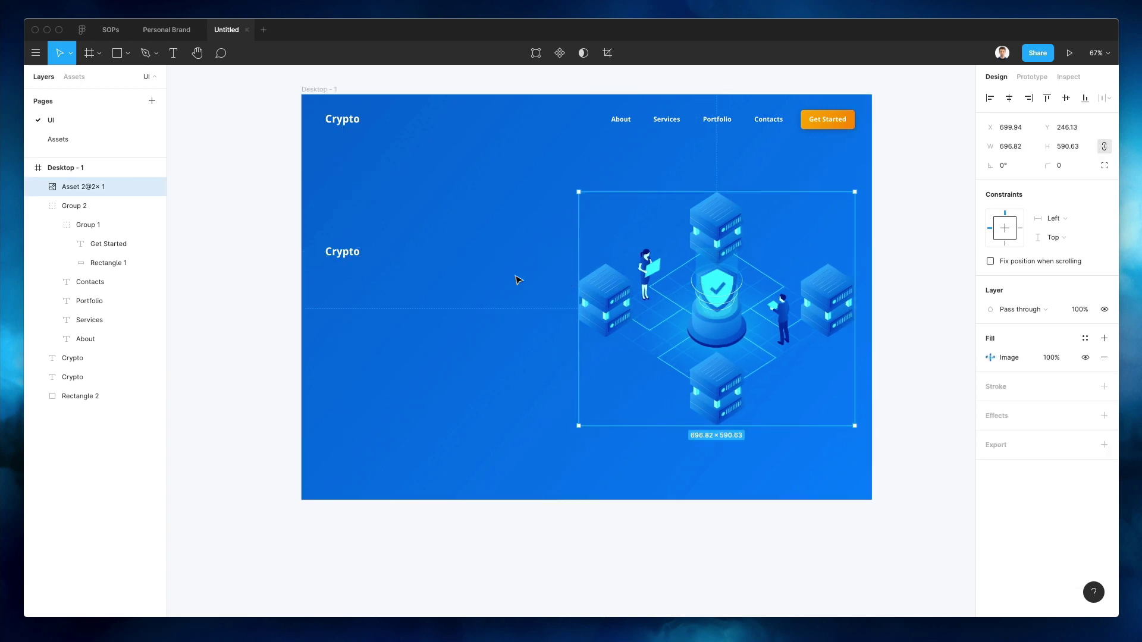
# - Replace the duplicated logo text with the headline "Join the Crypto Revolution"
pyautogui.click(339, 250)
pyautogui.write('J')
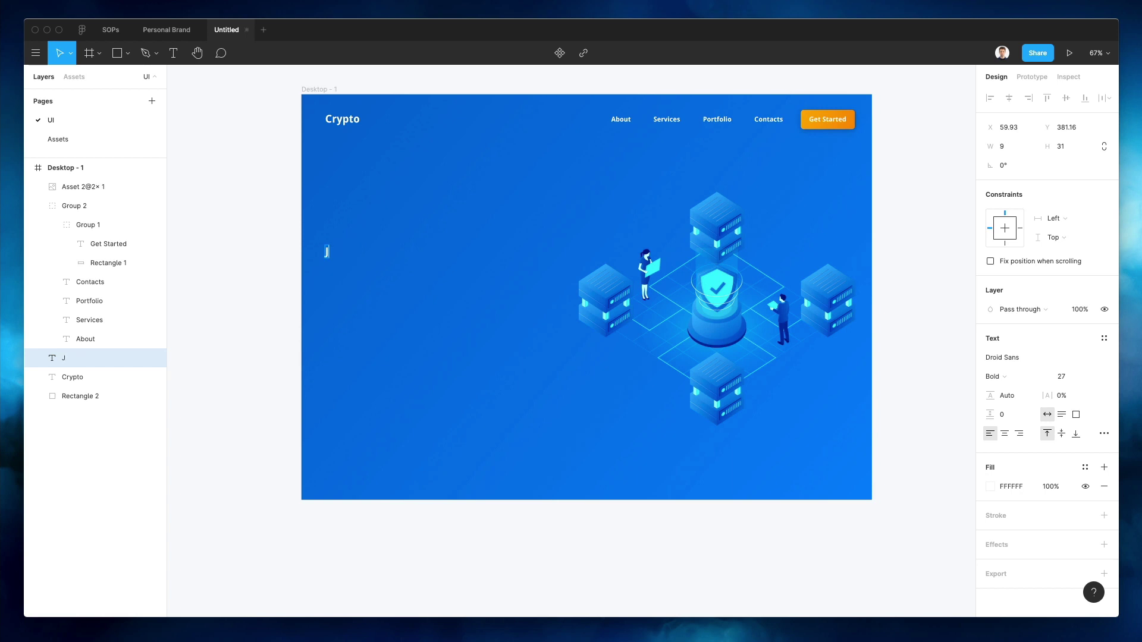
pyautogui.write('oin the Crypto Revolution')
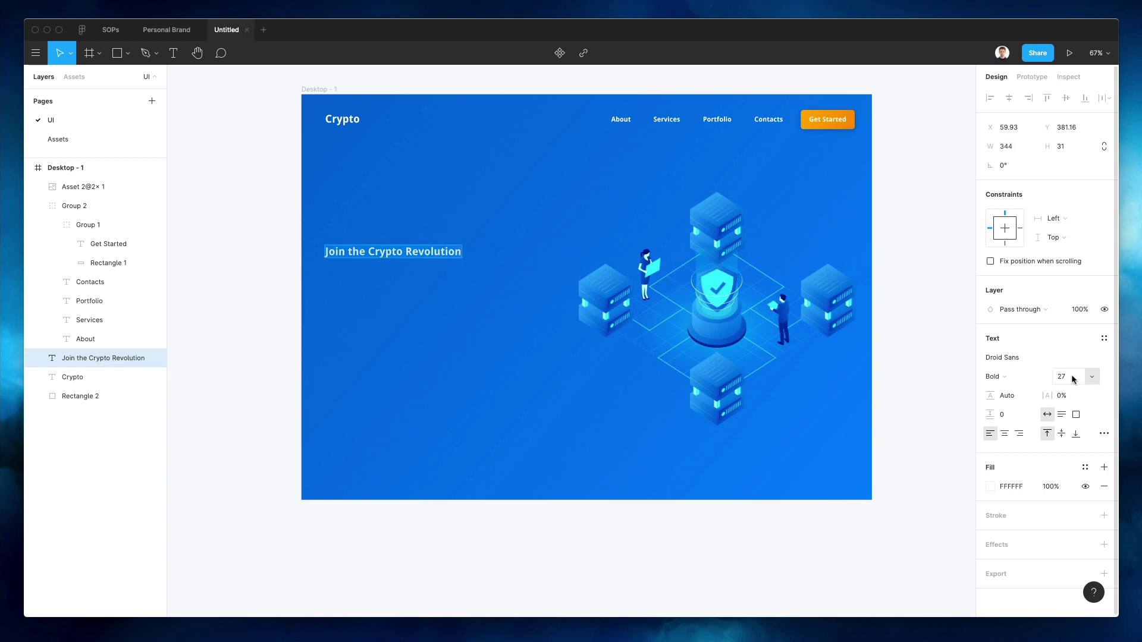
# - Set the headline's font size to 47 and move it up to about Y 342
pyautogui.hotkey('shift', 'Up')
pyautogui.hotkey('shift', 'Up')
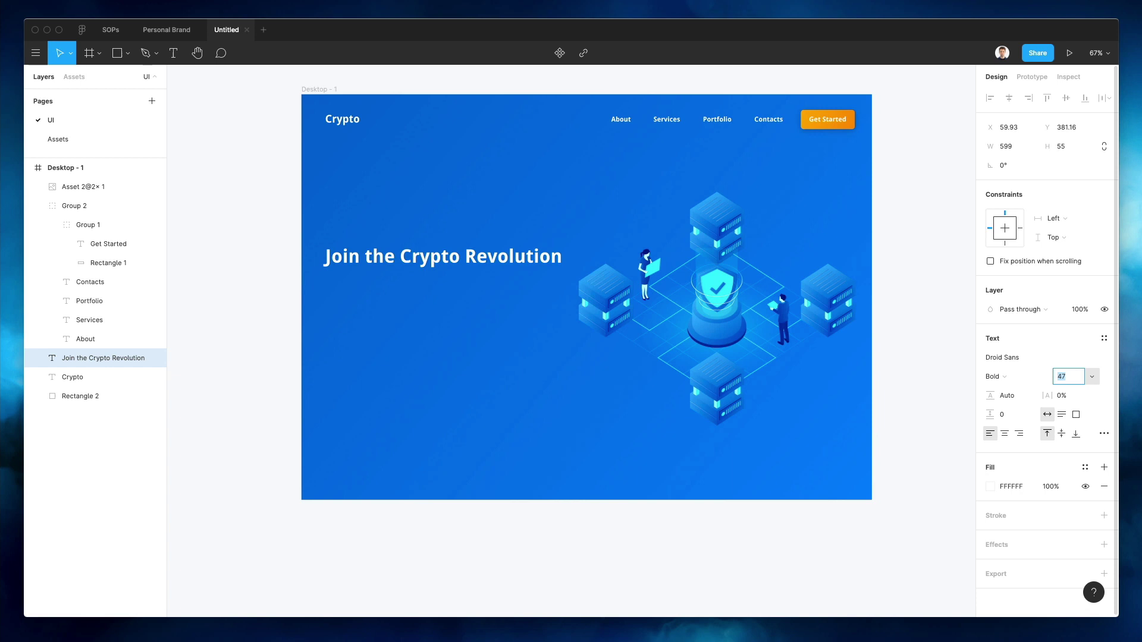
pyautogui.hotkey('shift', 'Up')
pyautogui.hotkey('shift', 'Down')
pyautogui.press('Escape')
pyautogui.click(907, 275)
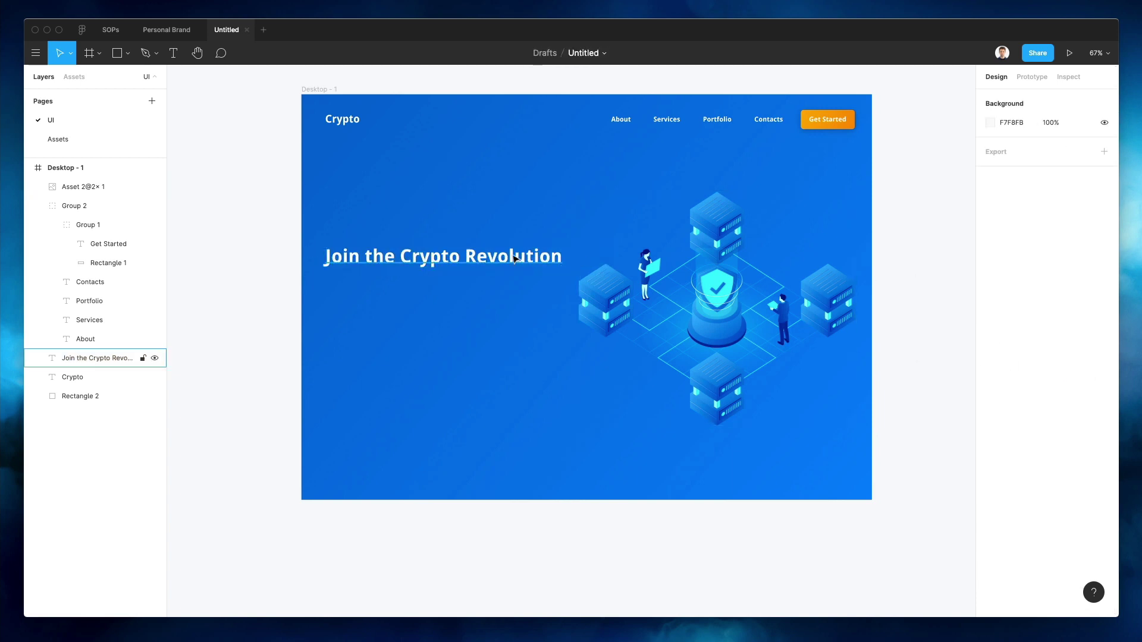
pyautogui.moveTo(503, 257); pyautogui.dragTo(504, 241)
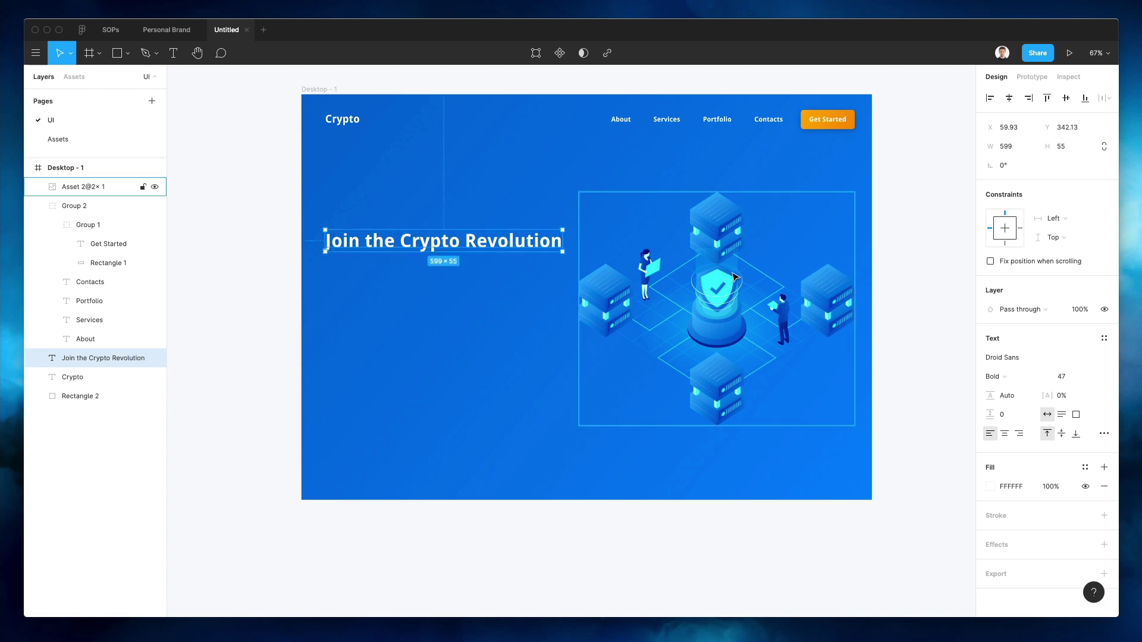
# - Centre the hero illustration horizontally in the frame's lower part and enlarge it to about 1032 × 875
pyautogui.moveTo(671, 319); pyautogui.dragTo(543, 506)
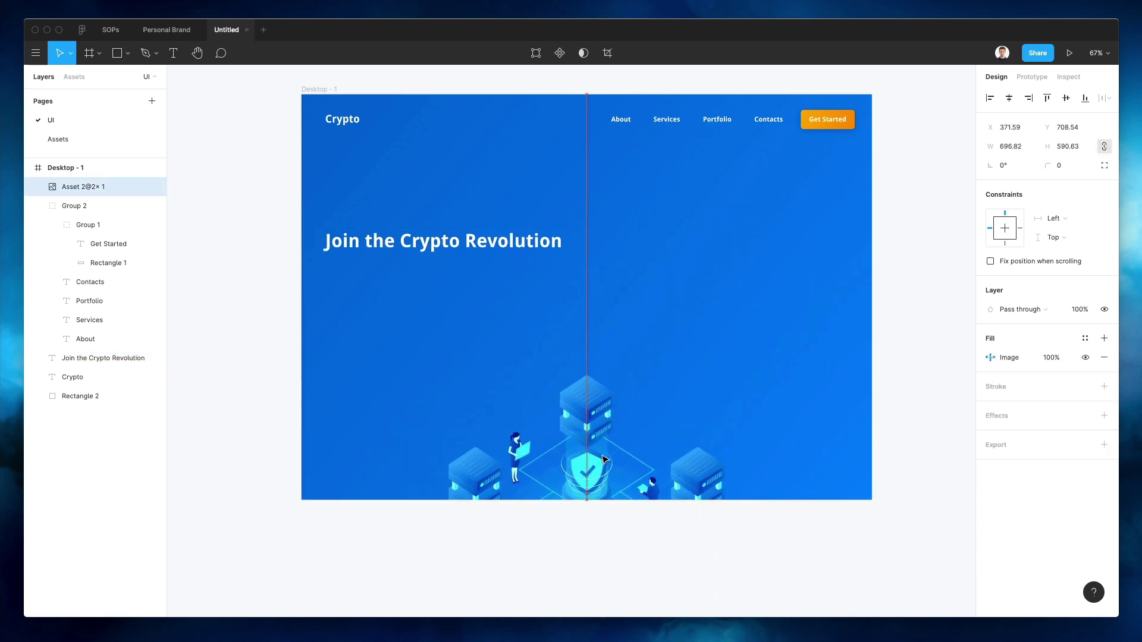
pyautogui.moveTo(614, 377); pyautogui.dragTo(612, 316)
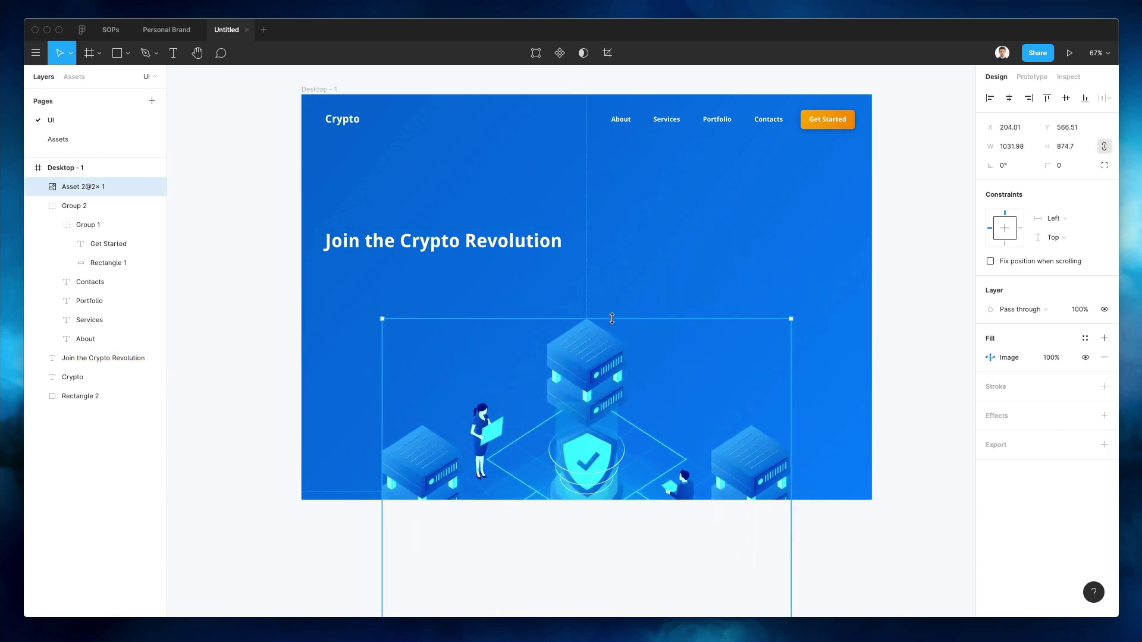
# - Extend the Desktop - 1 frame downward so it holds the whole illustration with empty space below
pyautogui.click(306, 89)
pyautogui.scroll(-5, 612, 237)
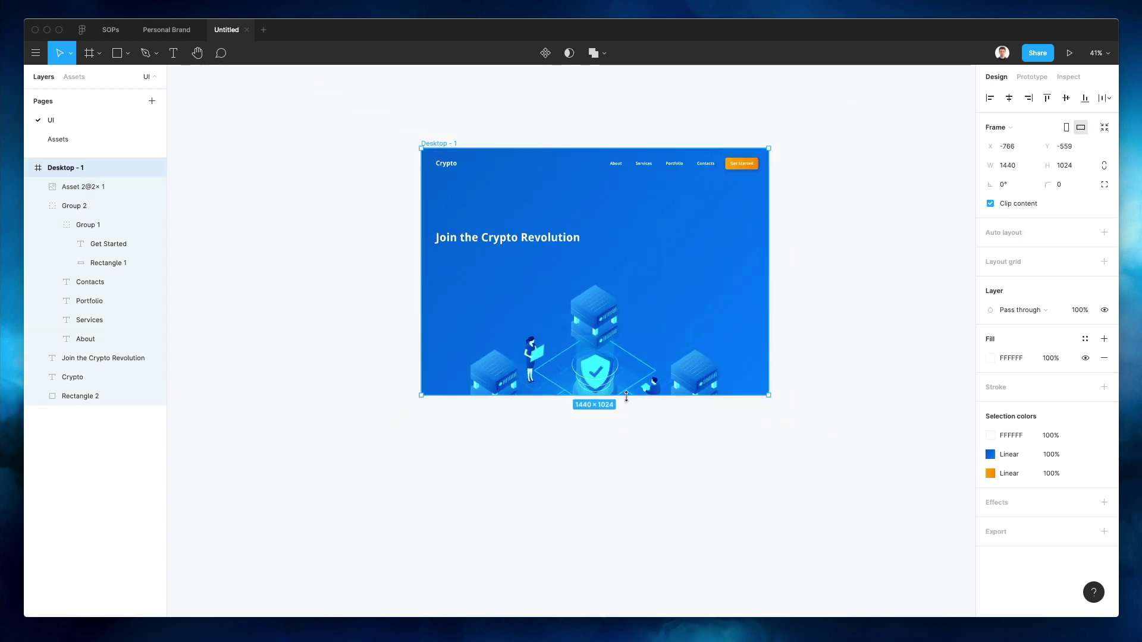
pyautogui.moveTo(628, 399); pyautogui.dragTo(635, 602)
pyautogui.click(865, 385)
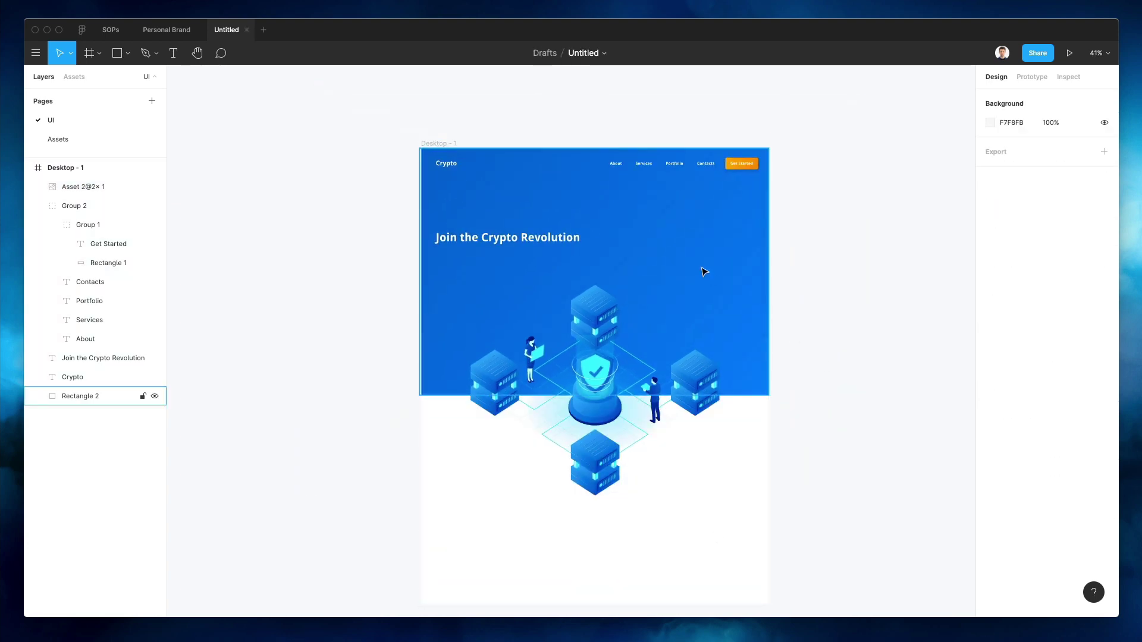
# - Stretch the blue background rectangle downward until its lower edge crosses the illustration's bottom server block
pyautogui.click(704, 271)
pyautogui.moveTo(650, 397); pyautogui.dragTo(644, 479)
pyautogui.click(829, 384)
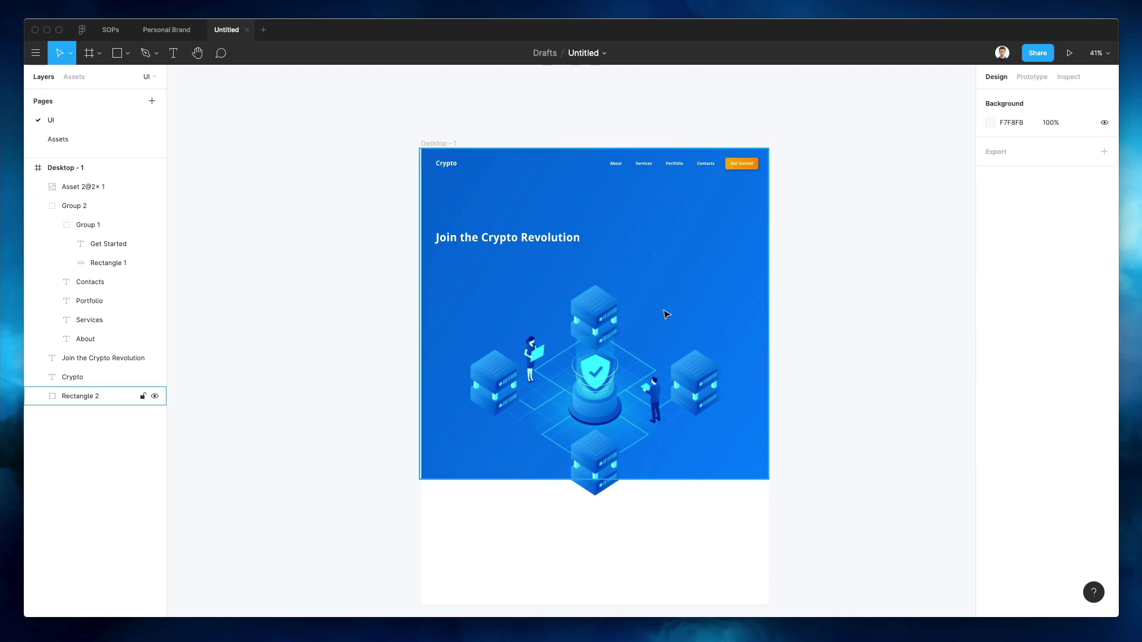
# - Centre the headline horizontally in the frame and move it up below the header, to about Y 189
pyautogui.click(536, 238)
pyautogui.click(1009, 98)
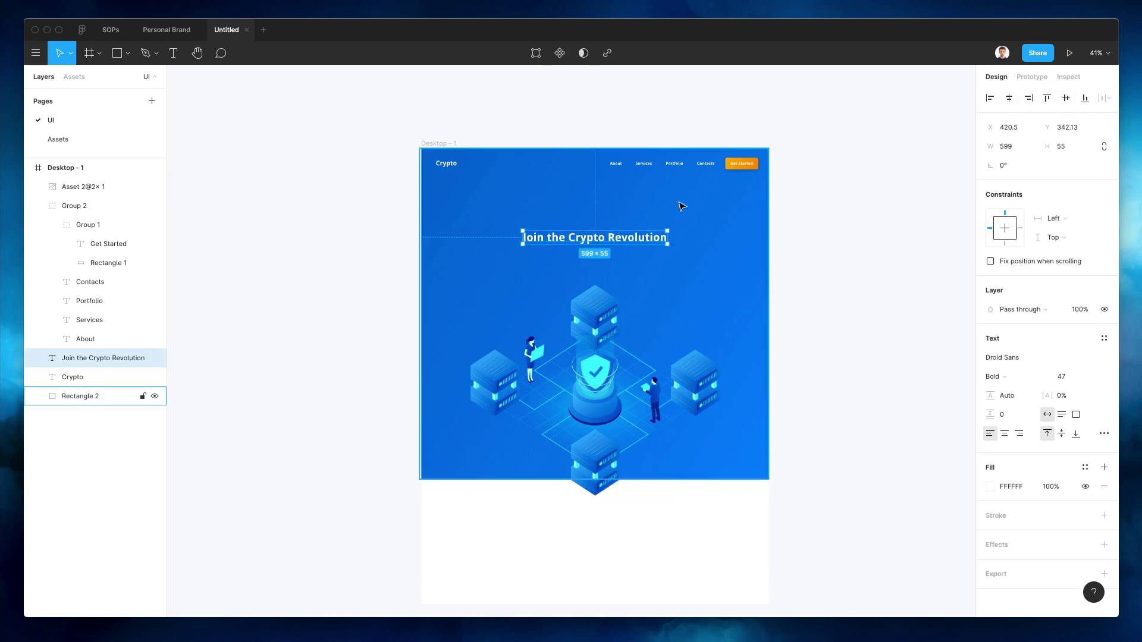
pyautogui.moveTo(660, 238); pyautogui.dragTo(659, 212)
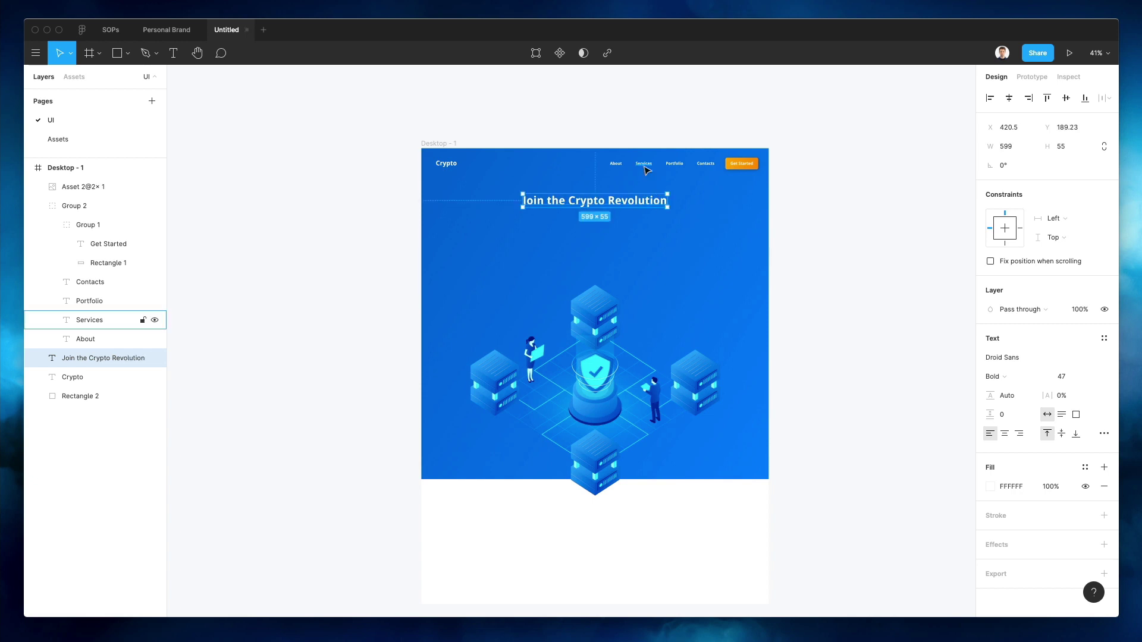
pyautogui.scroll(5, 634, 224)
pyautogui.press('super+d')
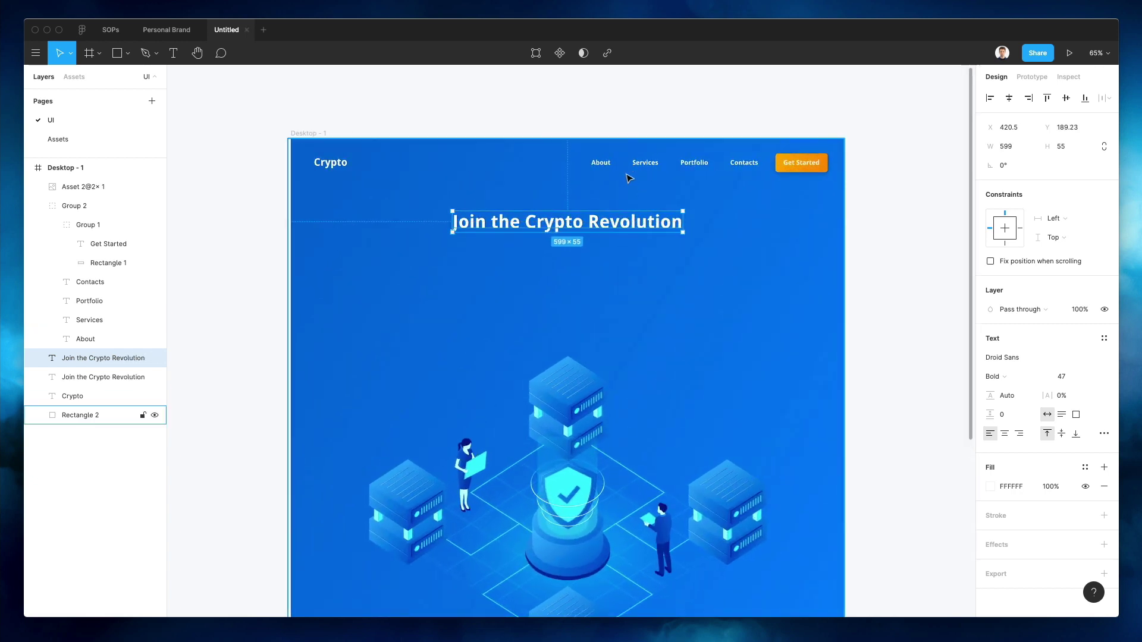
pyautogui.press('super+z')
pyautogui.click(644, 167)
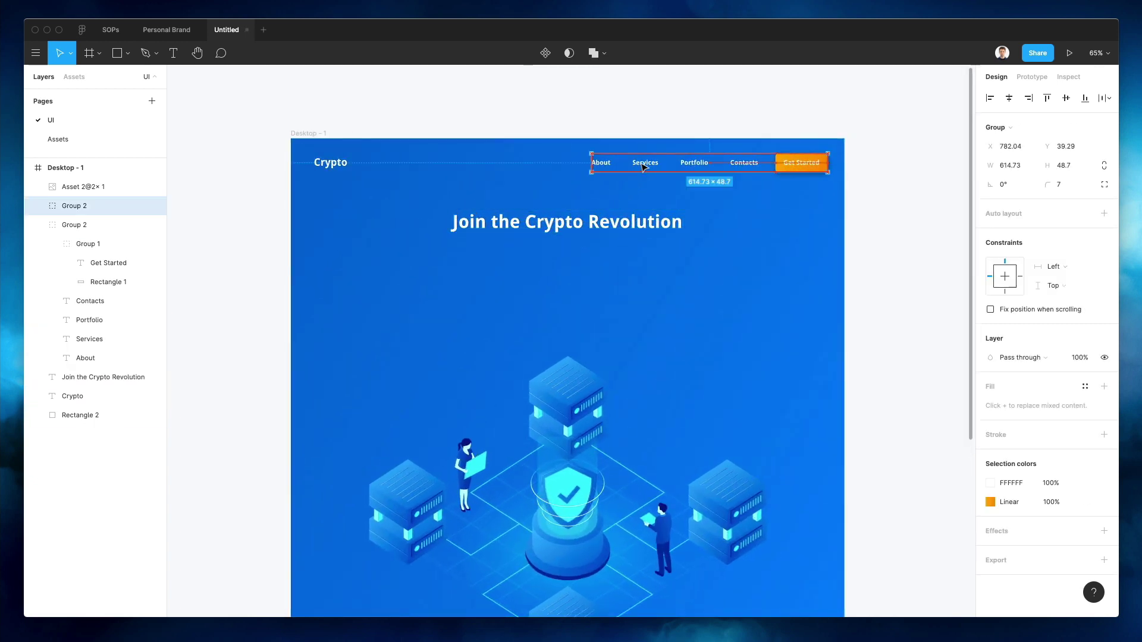
pyautogui.doubleClick(644, 167)
pyautogui.click(670, 118)
pyautogui.press('super+z')
pyautogui.press('super+z')
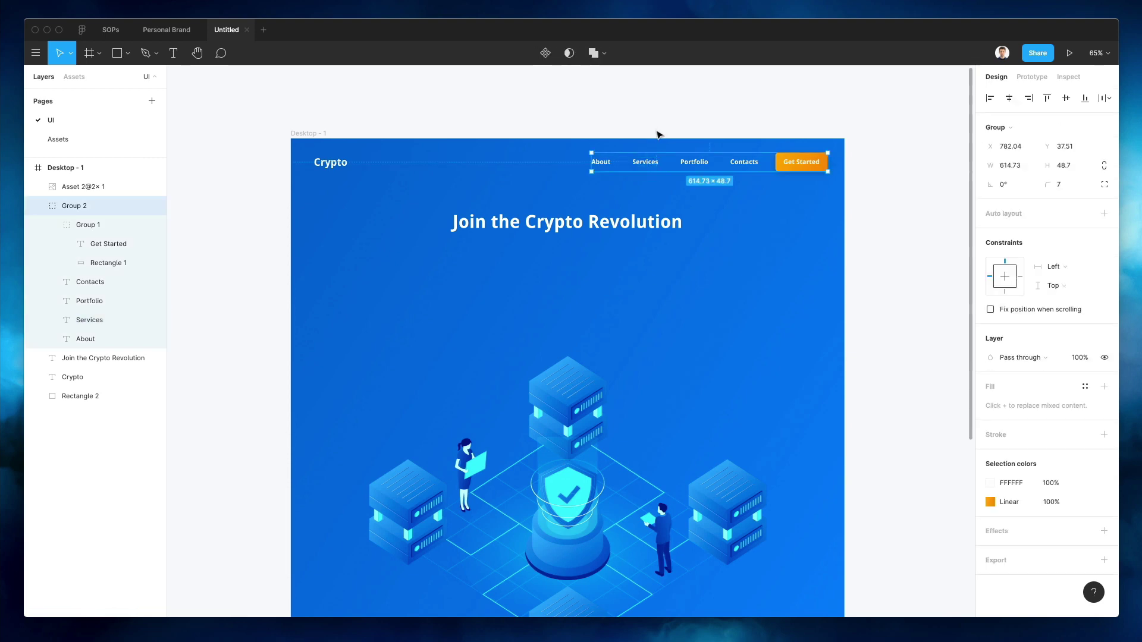
pyautogui.press('super+z')
pyautogui.click(659, 127)
# - Copy the Services menu label into the frame and move the copy up below the headline, to about Y 293
pyautogui.keyDown('super'); pyautogui.click(647, 166); pyautogui.keyUp('super')
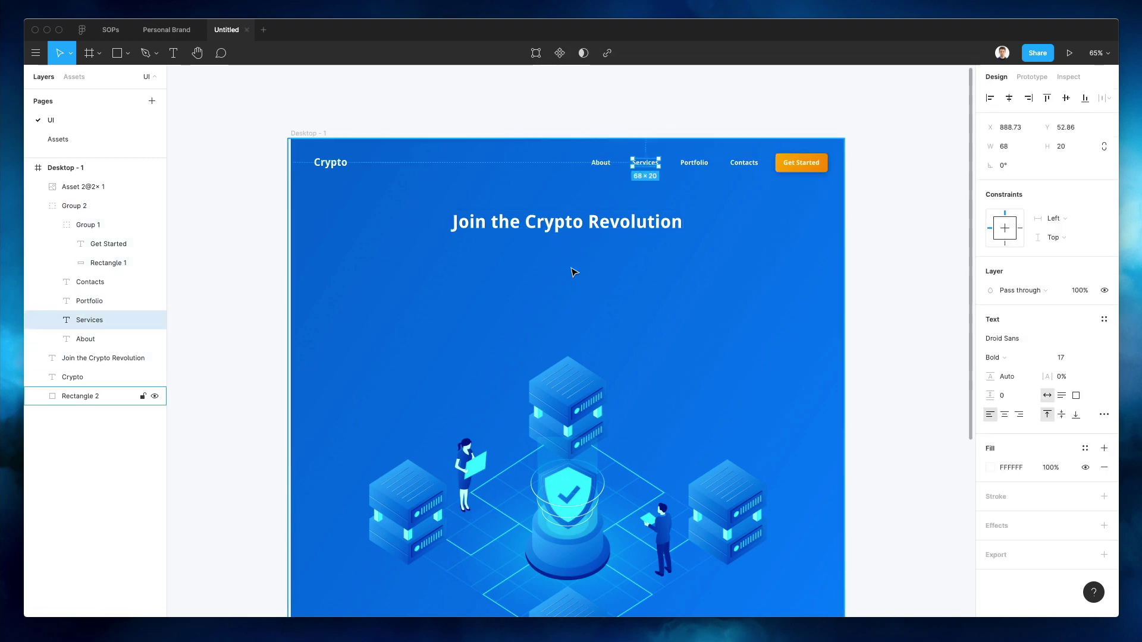
pyautogui.click(568, 259)
pyautogui.press('super+v')
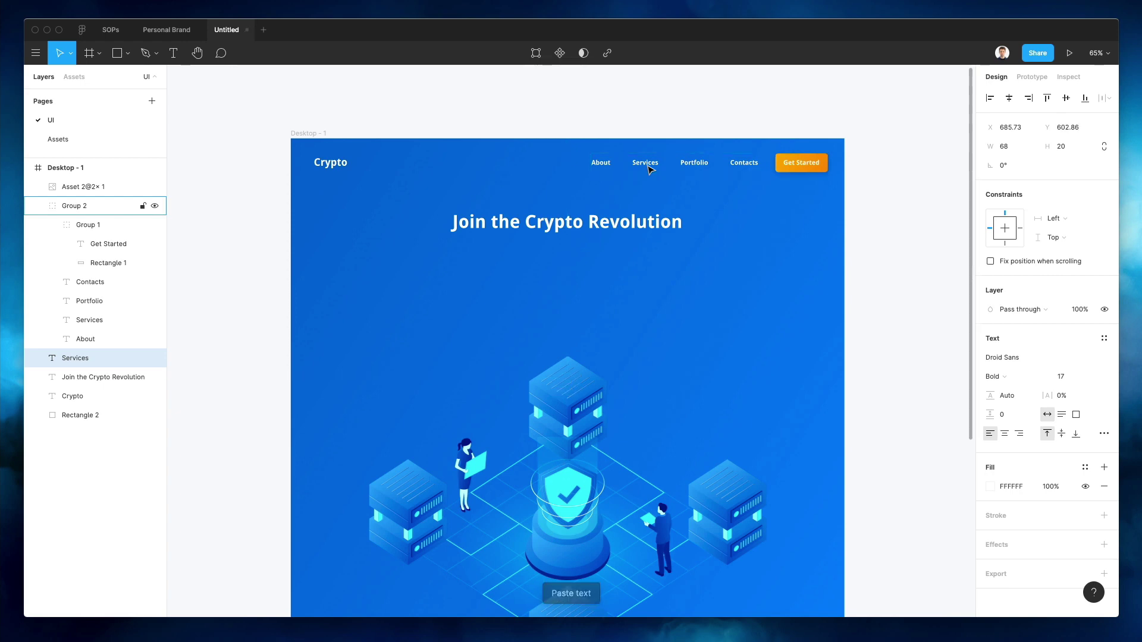
pyautogui.hotkey('shift', 'Up')
pyautogui.hotkey('shift', 'Up')
pyautogui.hotkey('shift', 'Up')
pyautogui.hotkey('shift', 'Up')
pyautogui.hotkey('shift', 'Up')
pyautogui.hotkey('shift', 'Up')
pyautogui.hotkey('shift', 'Up')
pyautogui.hotkey('shift', 'Up')
pyautogui.hotkey('shift', 'Up')
pyautogui.hotkey('shift', 'Up')
pyautogui.hotkey('shift', 'Up')
pyautogui.hotkey('shift', 'Up')
pyautogui.hotkey('shift', 'Up')
pyautogui.hotkey('shift', 'Up')
pyautogui.hotkey('shift', 'Up')
pyautogui.hotkey('shift', 'Up')
pyautogui.hotkey('shift', 'Up')
pyautogui.hotkey('shift', 'Up')
pyautogui.hotkey('shift', 'Up')
pyautogui.hotkey('shift', 'Up')
pyautogui.hotkey('shift', 'Up')
pyautogui.hotkey('shift', 'Up')
pyautogui.hotkey('shift', 'Up')
pyautogui.hotkey('shift', 'Up')
pyautogui.hotkey('shift', 'Up')
pyautogui.hotkey('shift', 'Up')
pyautogui.hotkey('shift', 'Up')
pyautogui.hotkey('shift', 'Up')
pyautogui.hotkey('shift', 'Up')
pyautogui.hotkey('shift', 'Up')
pyautogui.hotkey('shift', 'Up')
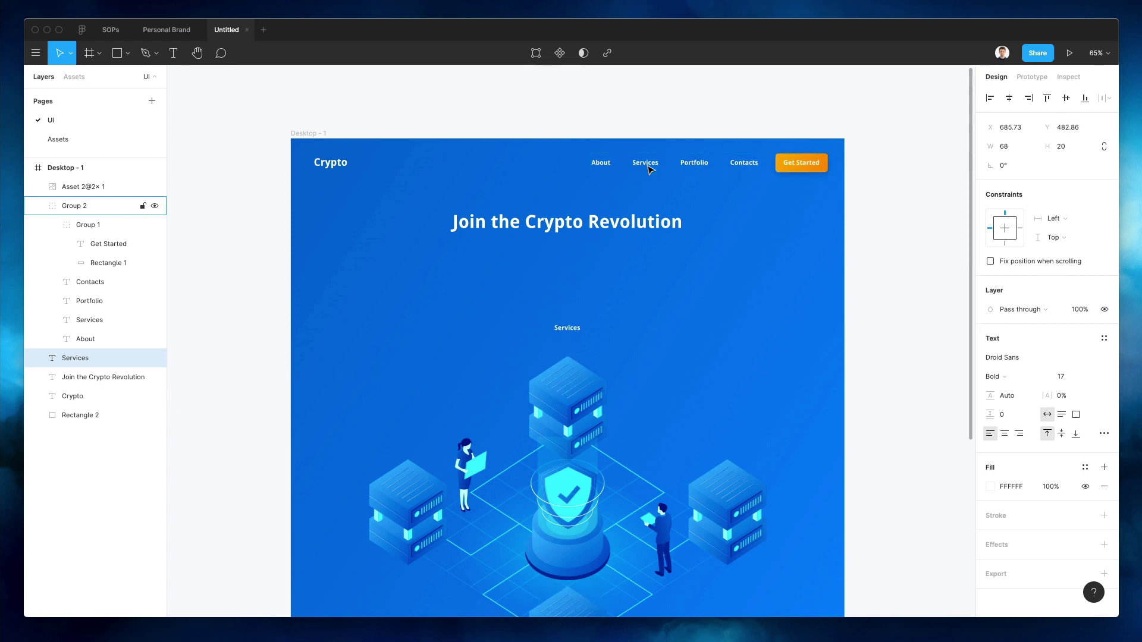
pyautogui.hotkey('shift', 'Up')
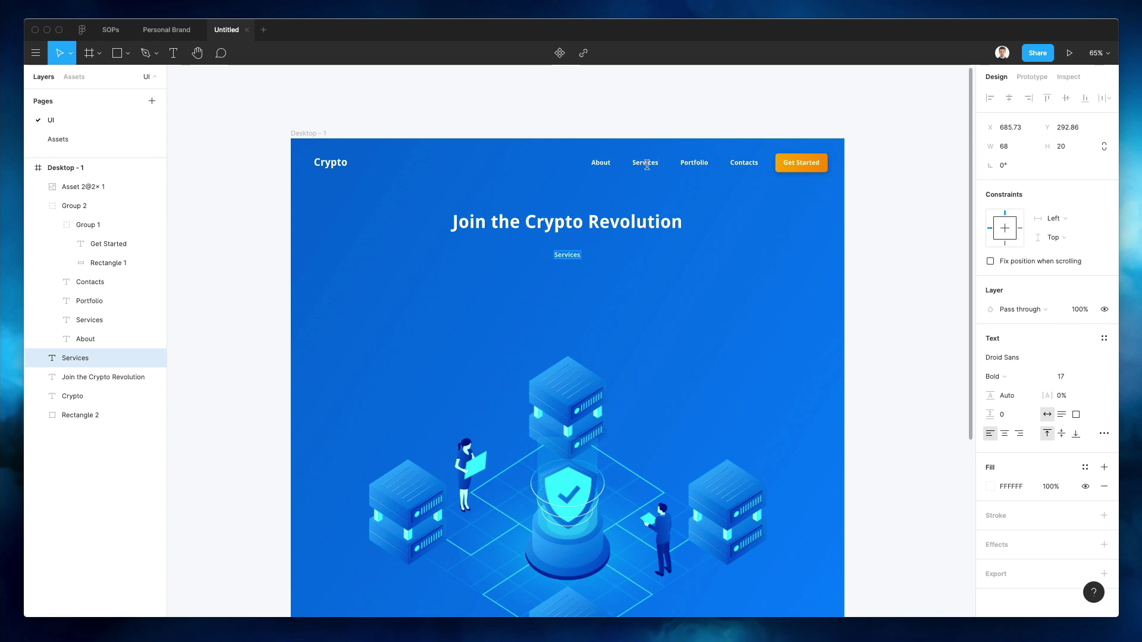
# - Replace the copied label's text with "There are many variations of passages of Lorem Ipsum available, but the majority have suffered." and centre it horizontally in the frame
pyautogui.press('Return')
pyautogui.press('BackSpace')
pyautogui.press('super+v')
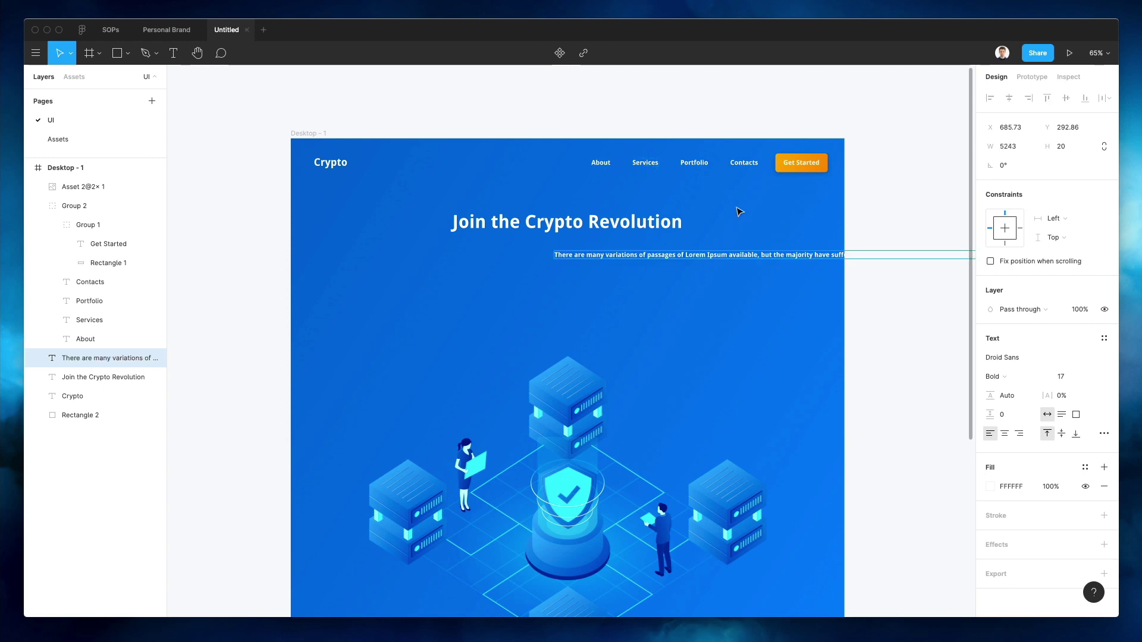
pyautogui.press('super+a')
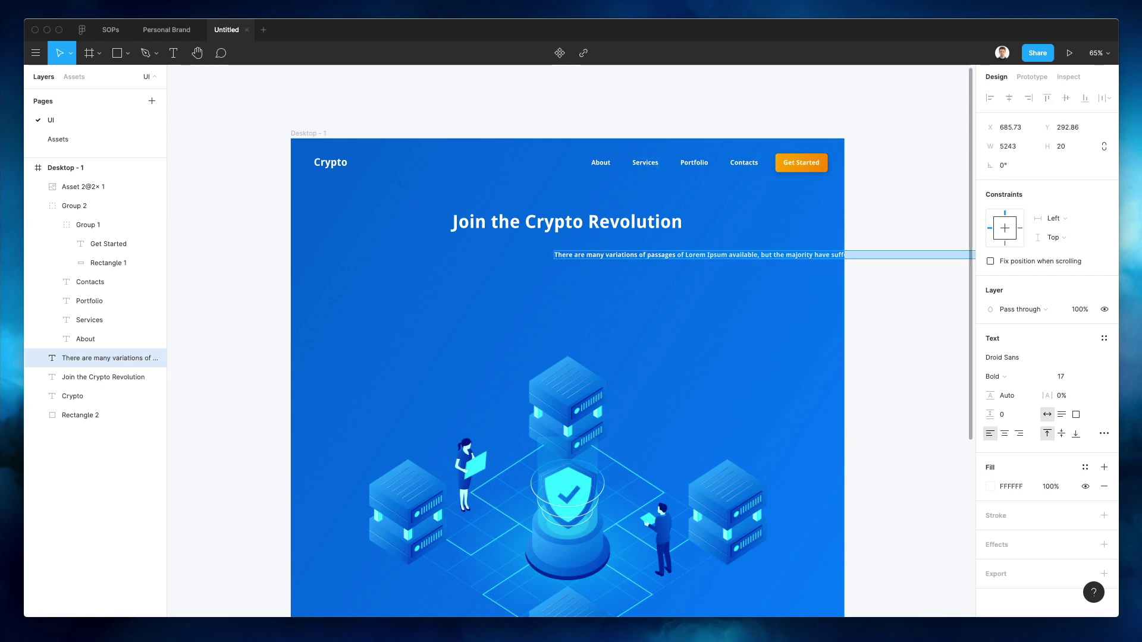
pyautogui.keyDown('shift'); pyautogui.click(786, 254); pyautogui.keyUp('shift')
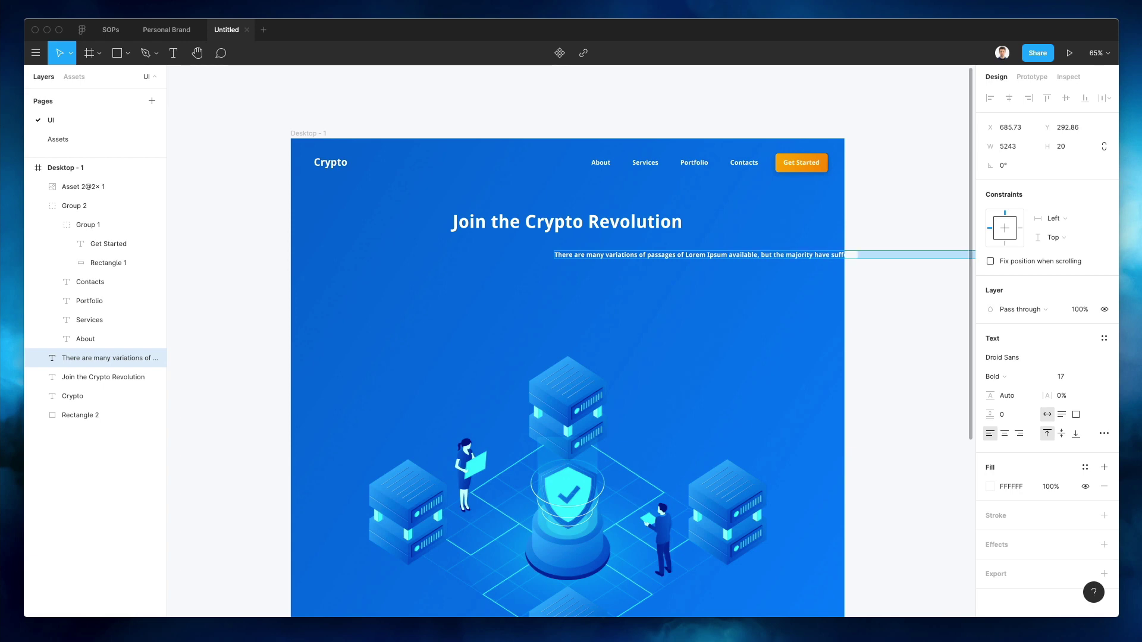
pyautogui.press('BackSpace')
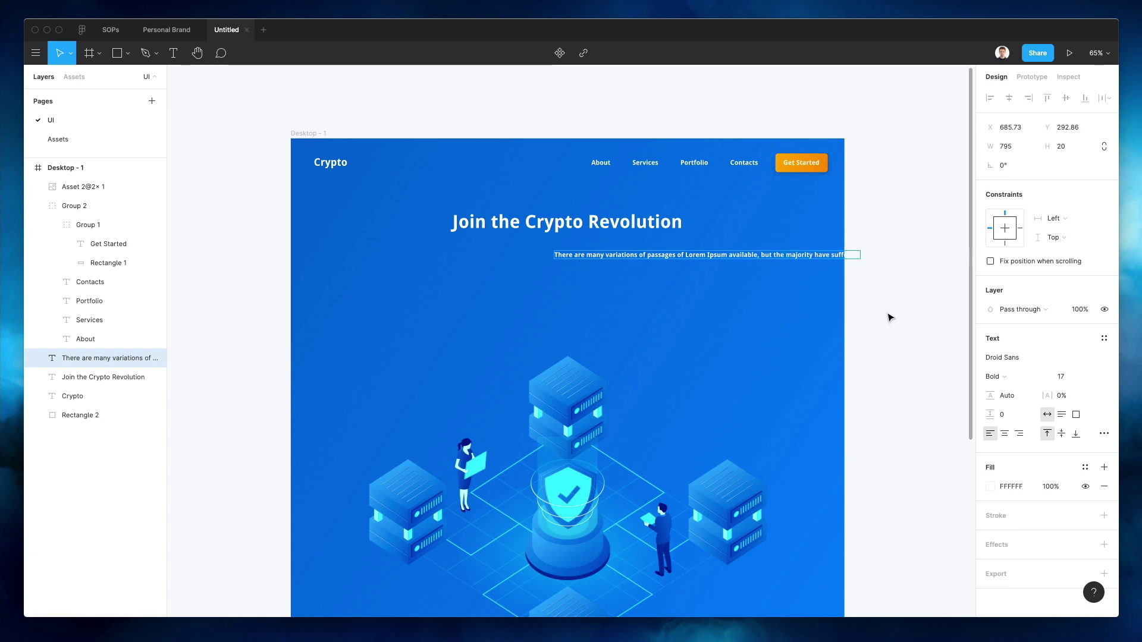
pyautogui.press('Escape')
pyautogui.click(1009, 98)
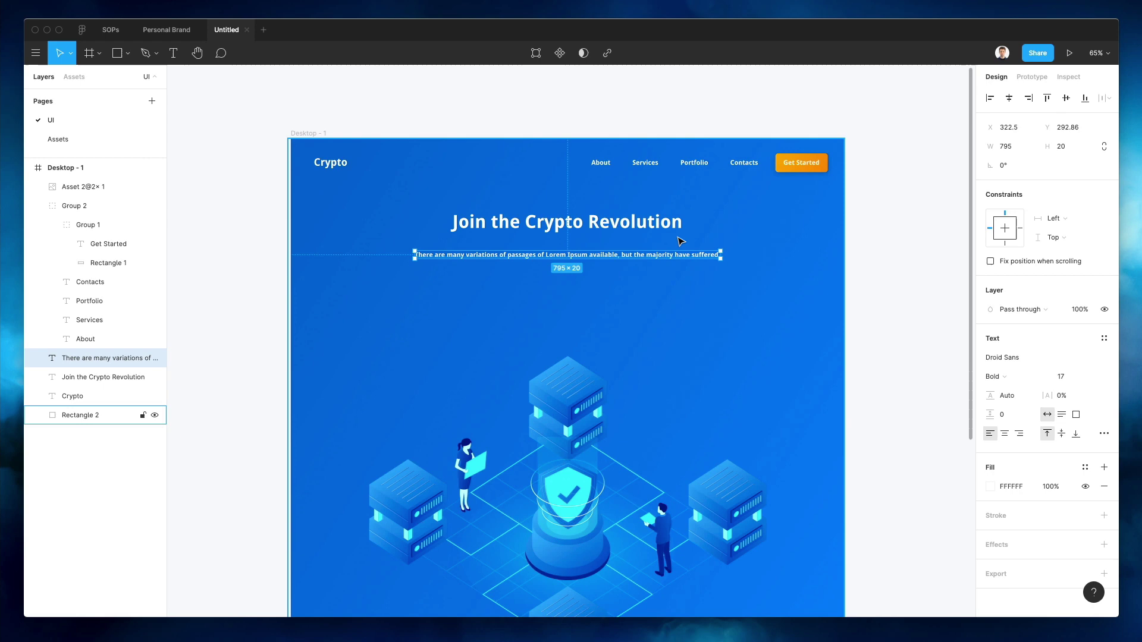
pyautogui.click(901, 257)
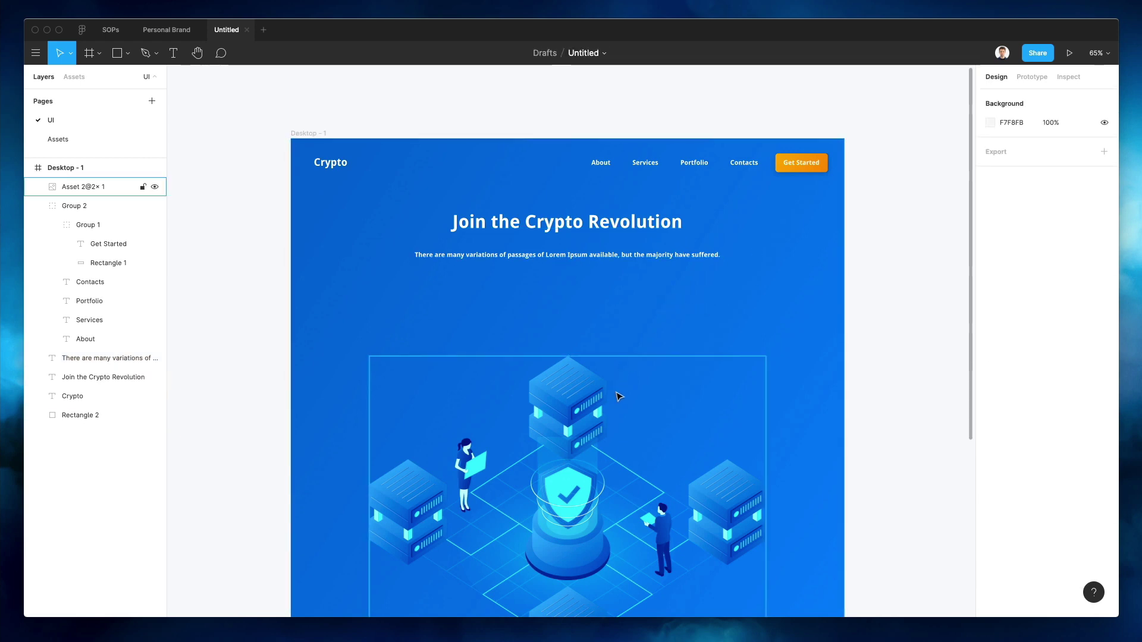
# - Copy the header's orange Get Started button into the frame and move the copy up below the subheading, to about Y 368
pyautogui.doubleClick(799, 168)
pyautogui.press('Escape')
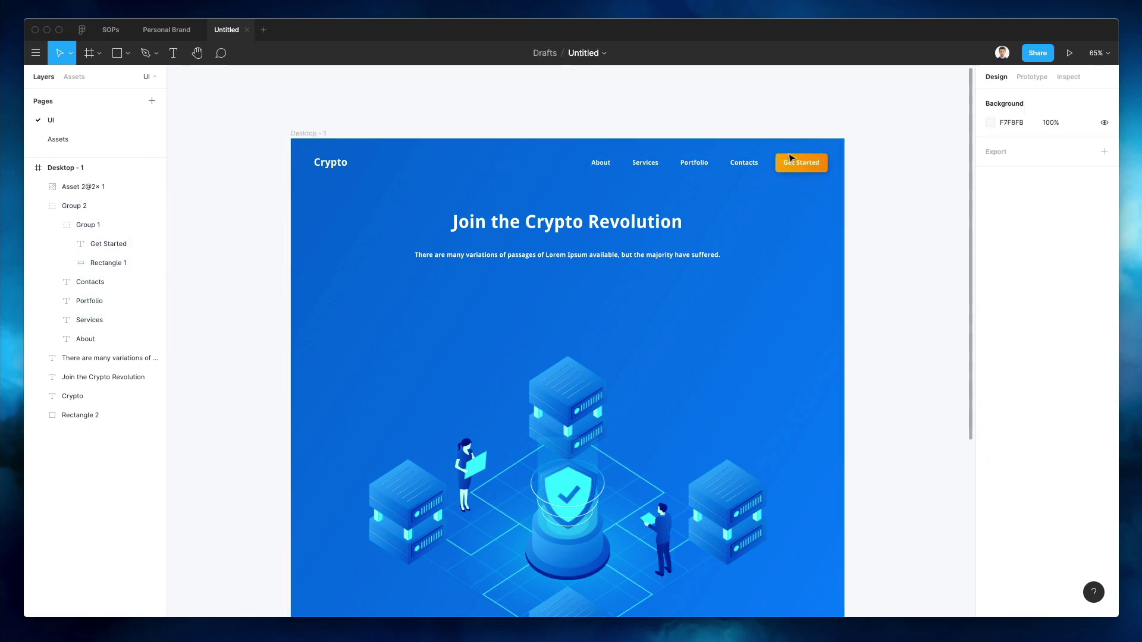
pyautogui.click(552, 259)
pyautogui.press('super+v')
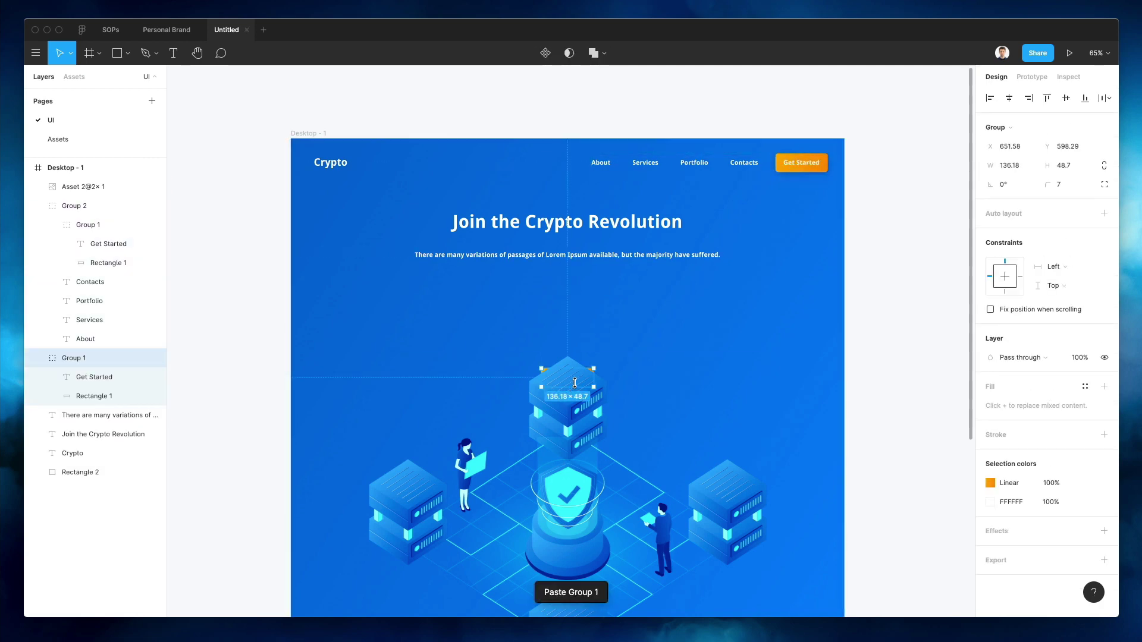
pyautogui.hotkey('shift', 'Up')
pyautogui.hotkey('shift', 'Up')
pyautogui.hotkey('shift', 'Up')
pyautogui.hotkey('shift', 'Up')
pyautogui.hotkey('shift', 'Up')
pyautogui.hotkey('shift', 'Up')
pyautogui.hotkey('shift', 'Up')
pyautogui.hotkey('shift', 'Up')
pyautogui.hotkey('shift', 'Up')
pyautogui.hotkey('shift', 'Up')
pyautogui.hotkey('shift', 'Up')
pyautogui.hotkey('shift', 'Up')
pyautogui.hotkey('shift', 'Up')
pyautogui.hotkey('shift', 'Up')
pyautogui.hotkey('shift', 'Up')
pyautogui.hotkey('shift', 'Up')
pyautogui.hotkey('shift', 'Up')
pyautogui.hotkey('shift', 'Up')
pyautogui.hotkey('shift', 'Up')
pyautogui.hotkey('shift', 'Up')
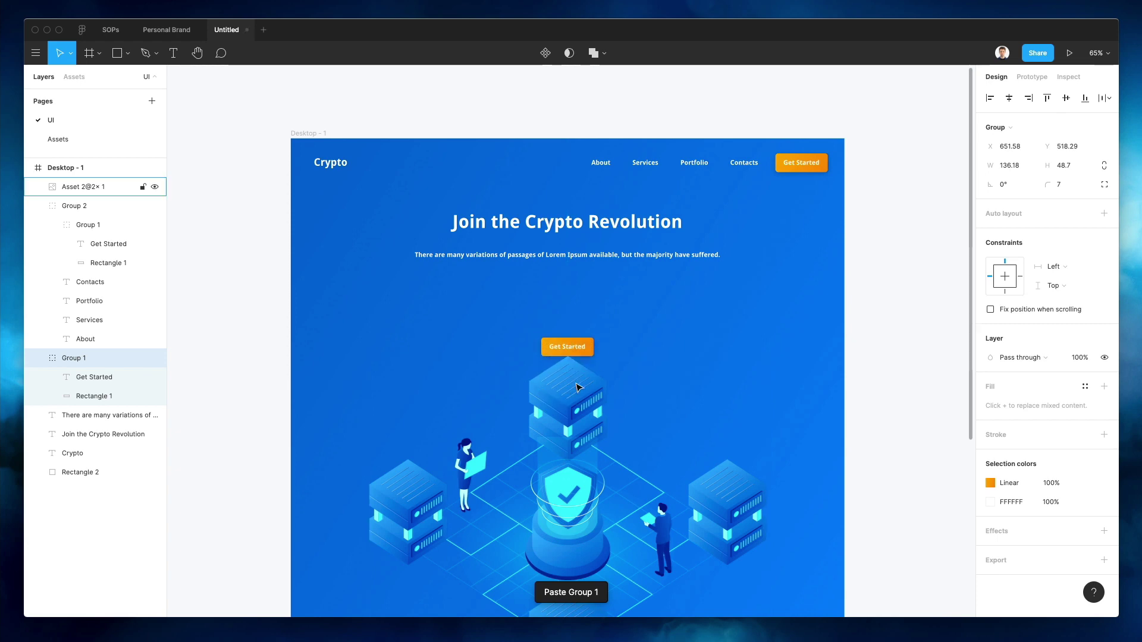
pyautogui.hotkey('shift', 'Up')
pyautogui.hotkey('shift', 'Up')
pyautogui.hotkey('shift', 'Up')
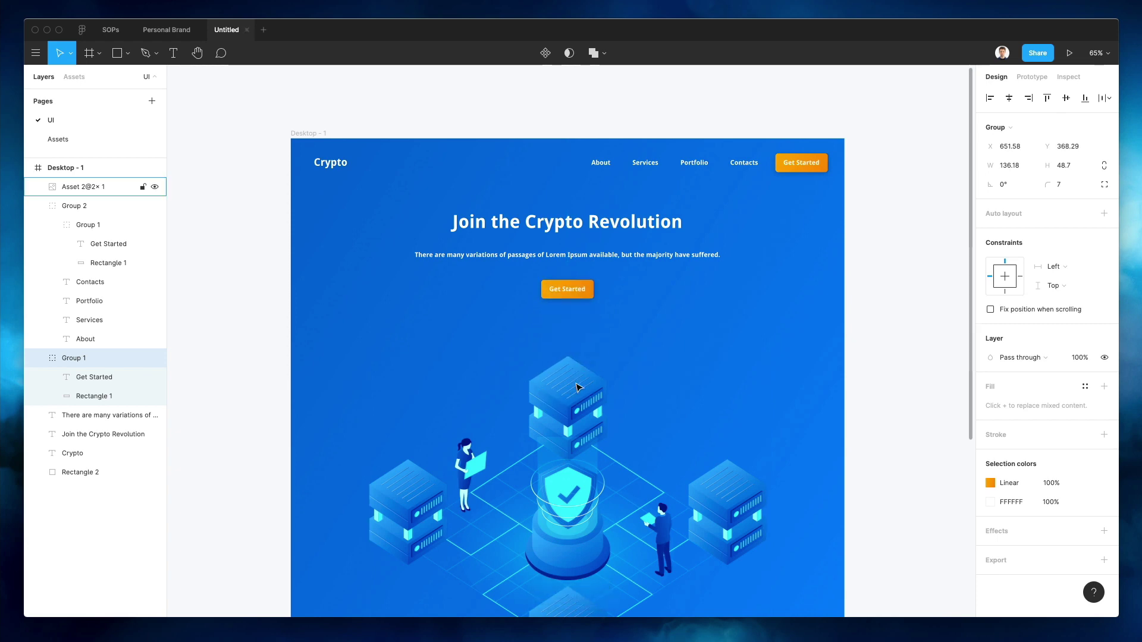
# - Duplicate the hero's Get Started button to its left at the same height, at about X 494
pyautogui.scroll(2, 567, 274)
pyautogui.scroll(2, 567, 275)
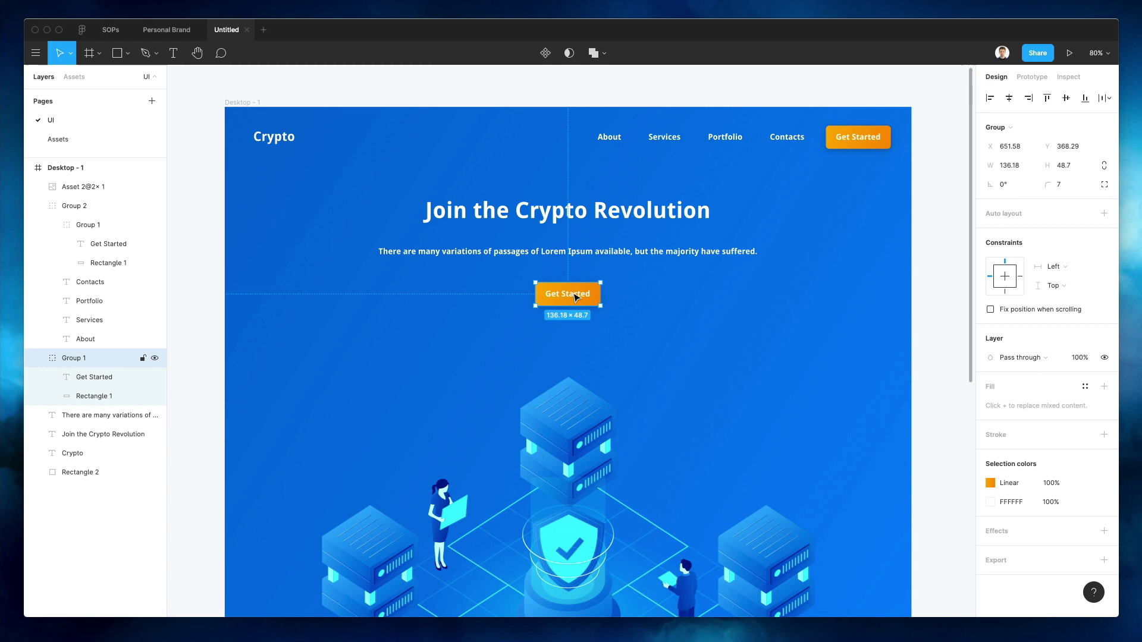
pyautogui.moveTo(578, 295); pyautogui.dragTo(503, 296)
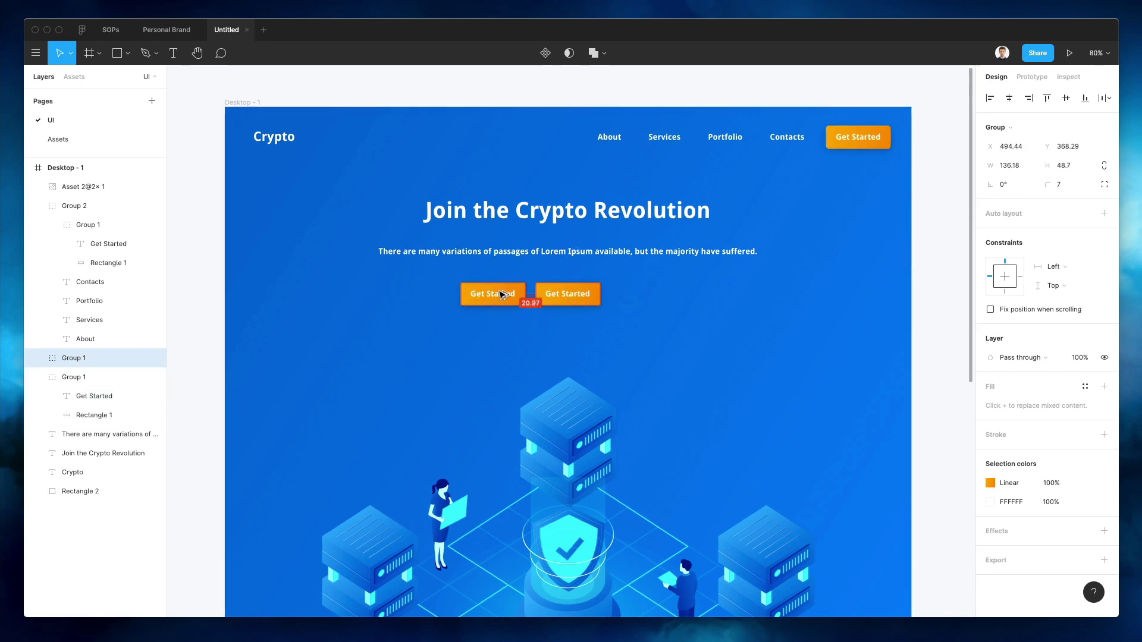
# - Change the right hero button's label to "Watch video" and shift the label 30 px right to make room for an icon
pyautogui.doubleClick(565, 293)
pyautogui.doubleClick(565, 294)
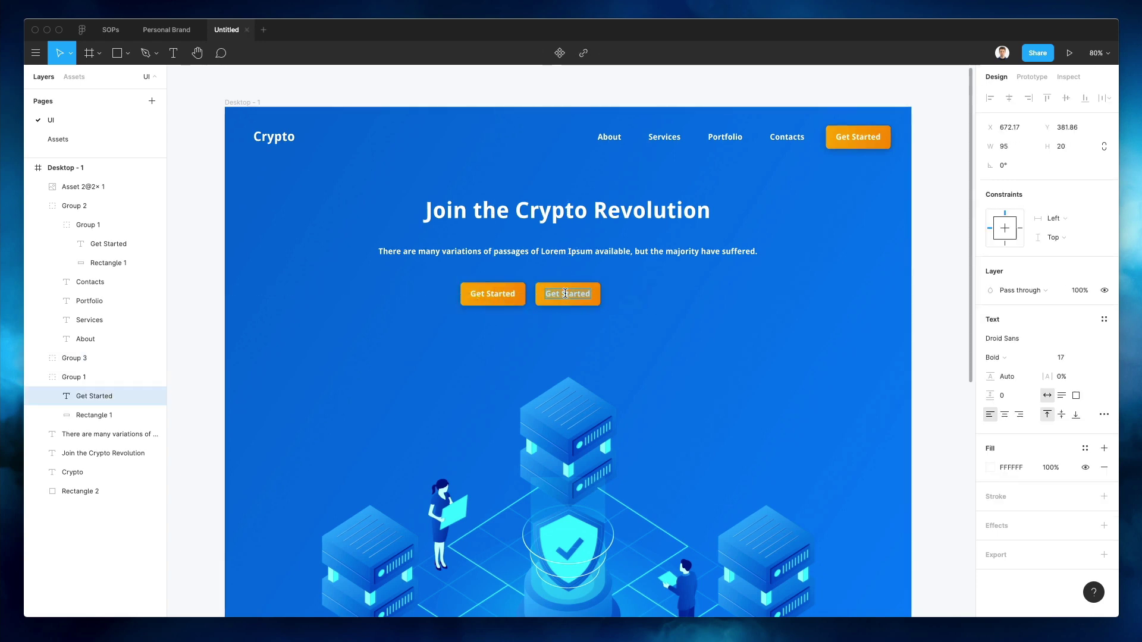
pyautogui.write('Watch vi')
pyautogui.press('Escape')
pyautogui.scroll(5, 612, 293)
pyautogui.hotkey('shift', 'Right')
pyautogui.hotkey('shift', 'Right')
pyautogui.hotkey('shift', 'Right')
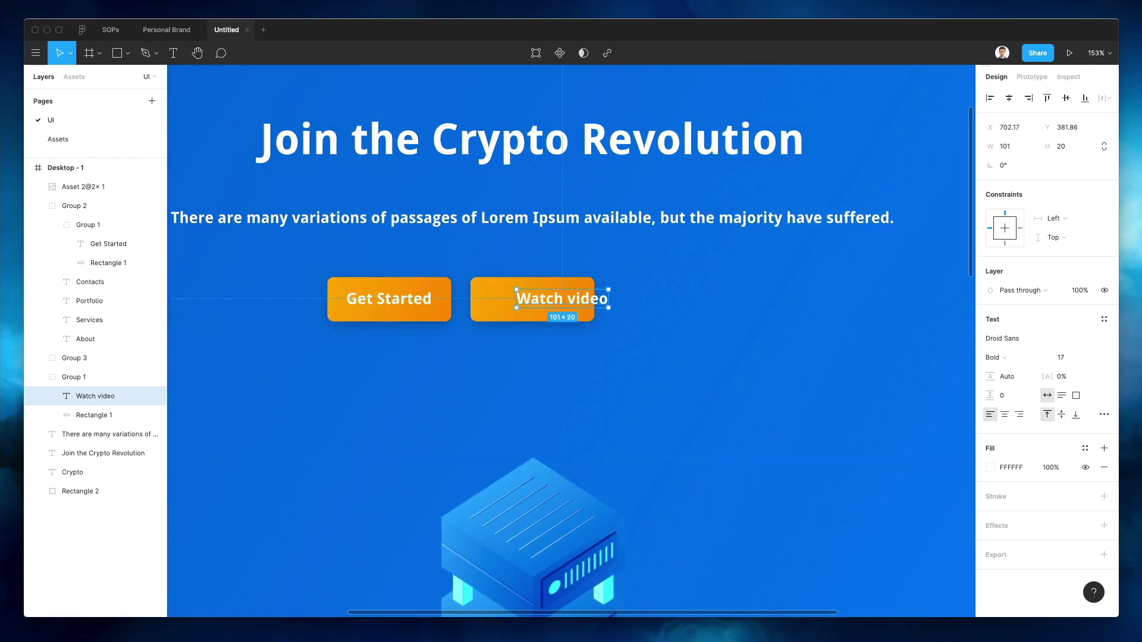
# - Switch to Nucleo, search all icons for "video" and look for a suitable icon for the Watch video button
pyautogui.press('super+Tab')
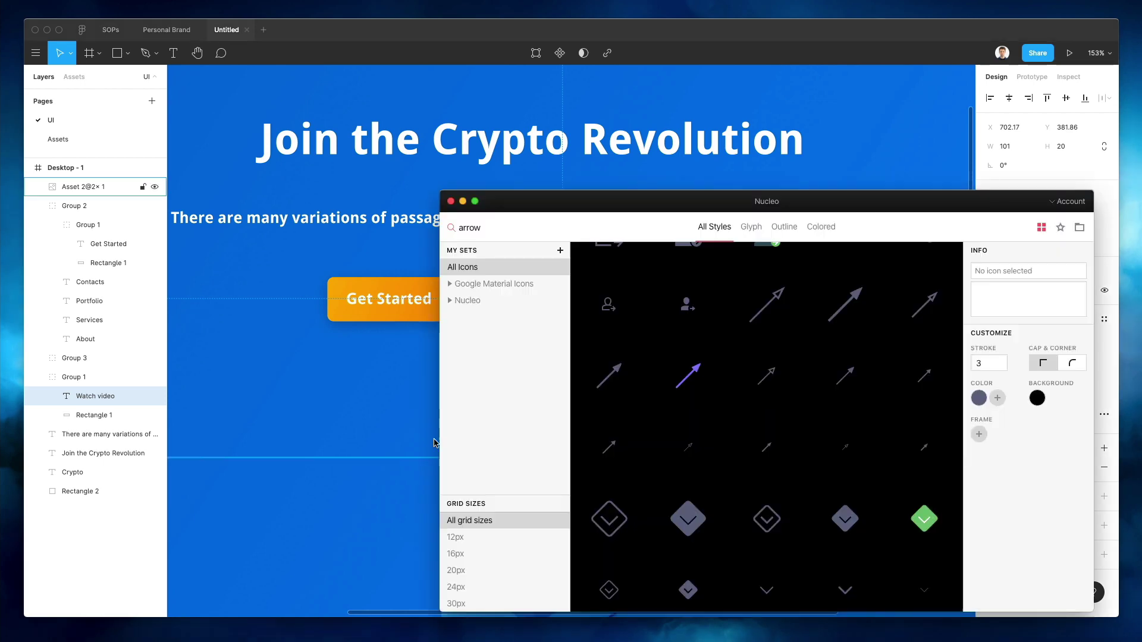
pyautogui.doubleClick(493, 234)
pyautogui.write('video')
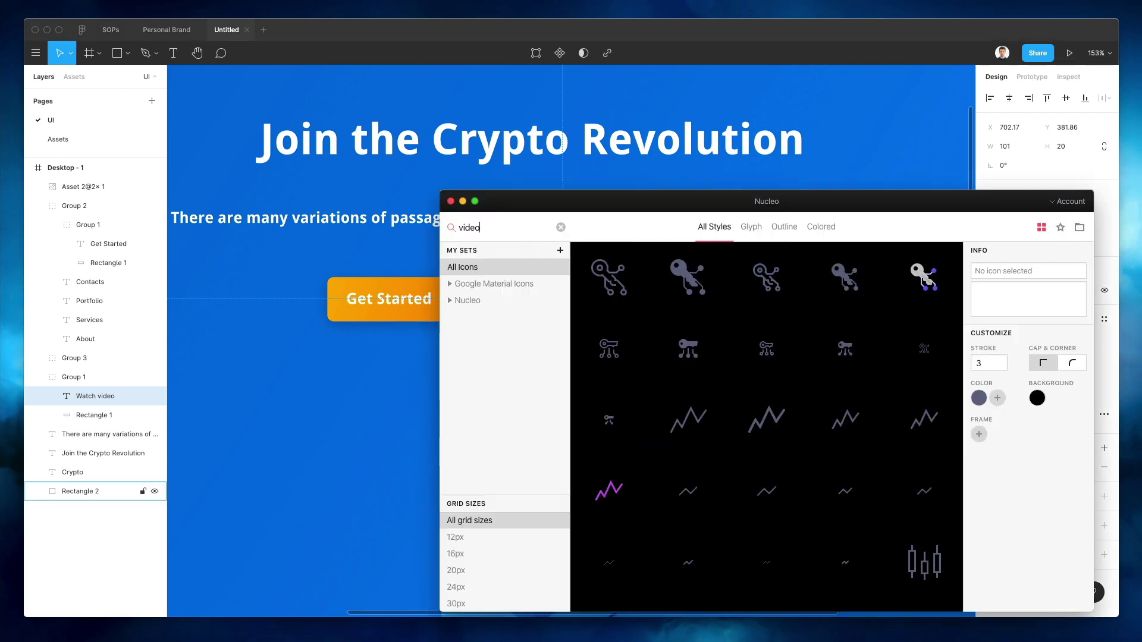
pyautogui.scroll(-15, 743, 304)
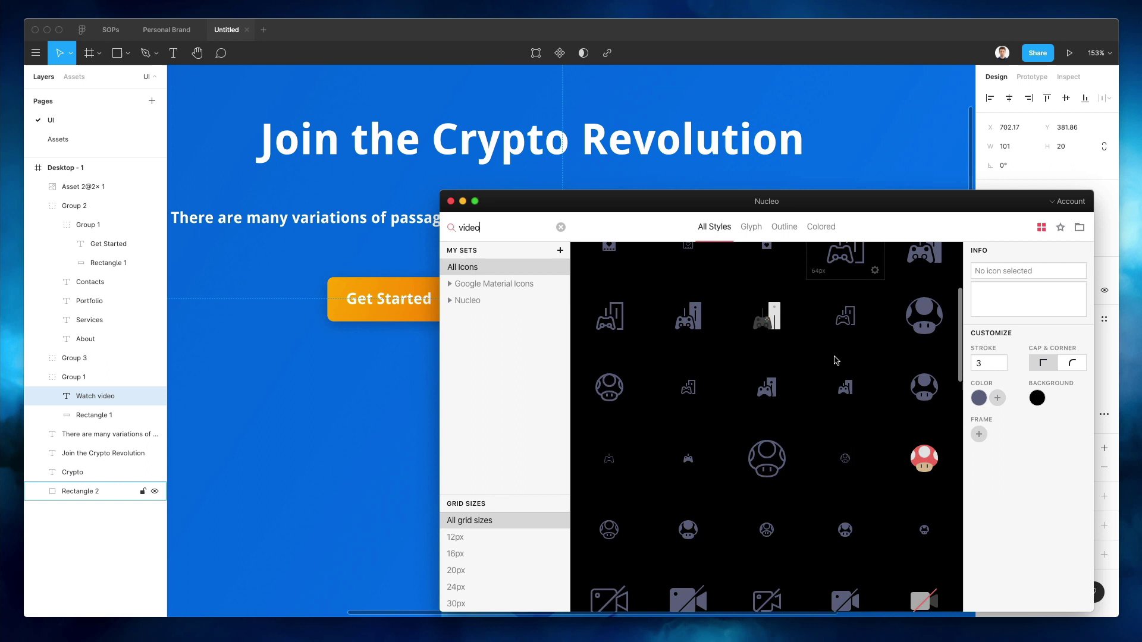
pyautogui.scroll(-15, 836, 360)
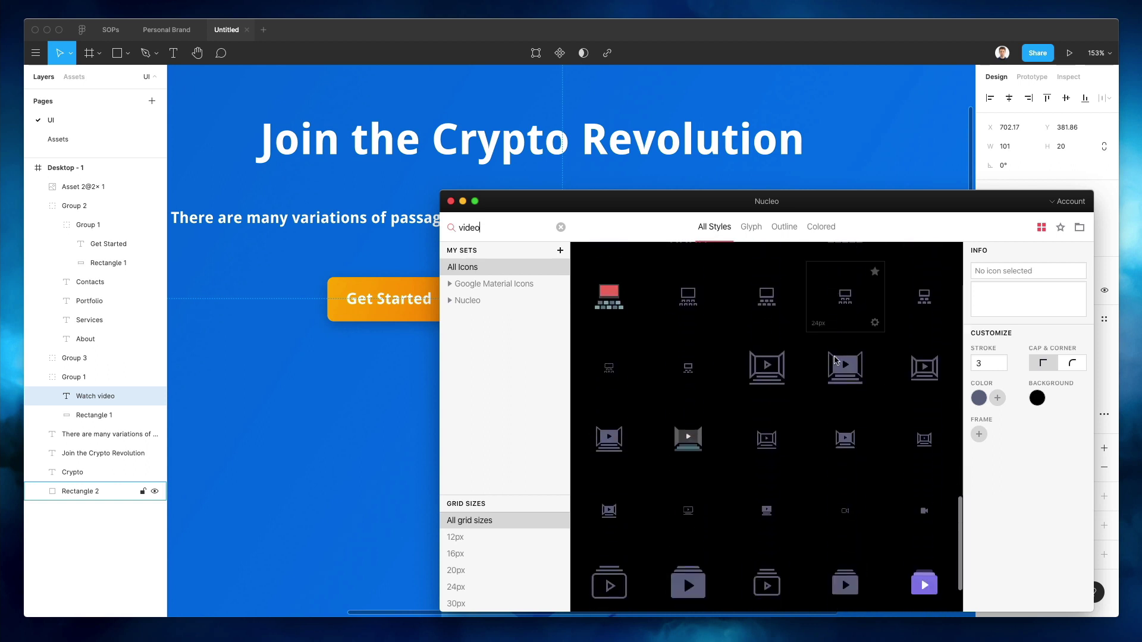
pyautogui.scroll(-10, 836, 360)
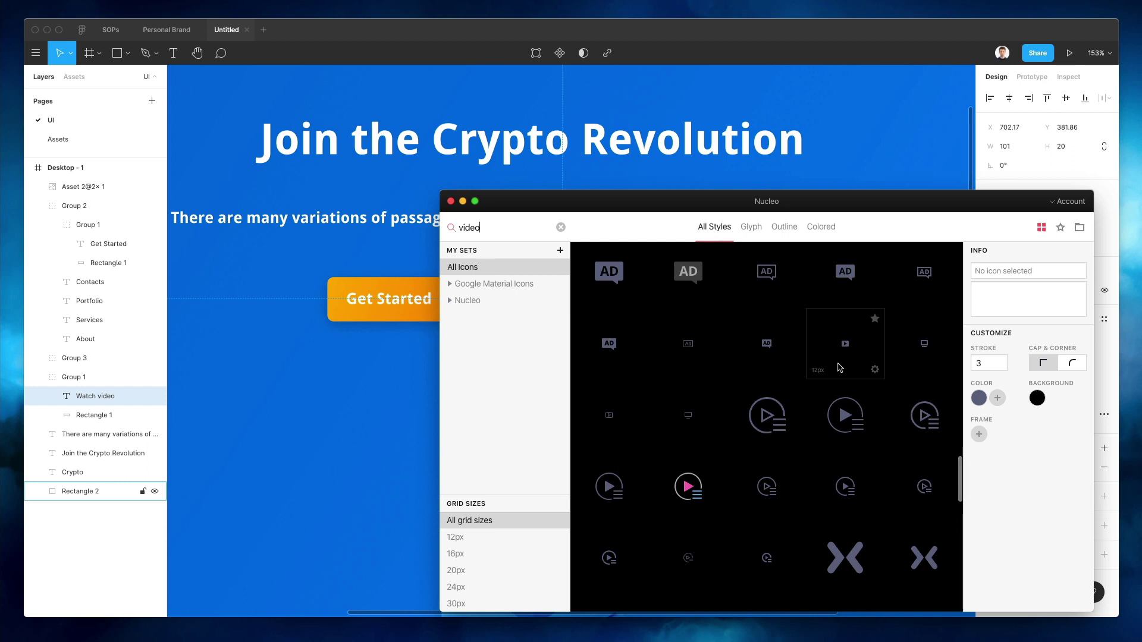
pyautogui.scroll(-4, 840, 367)
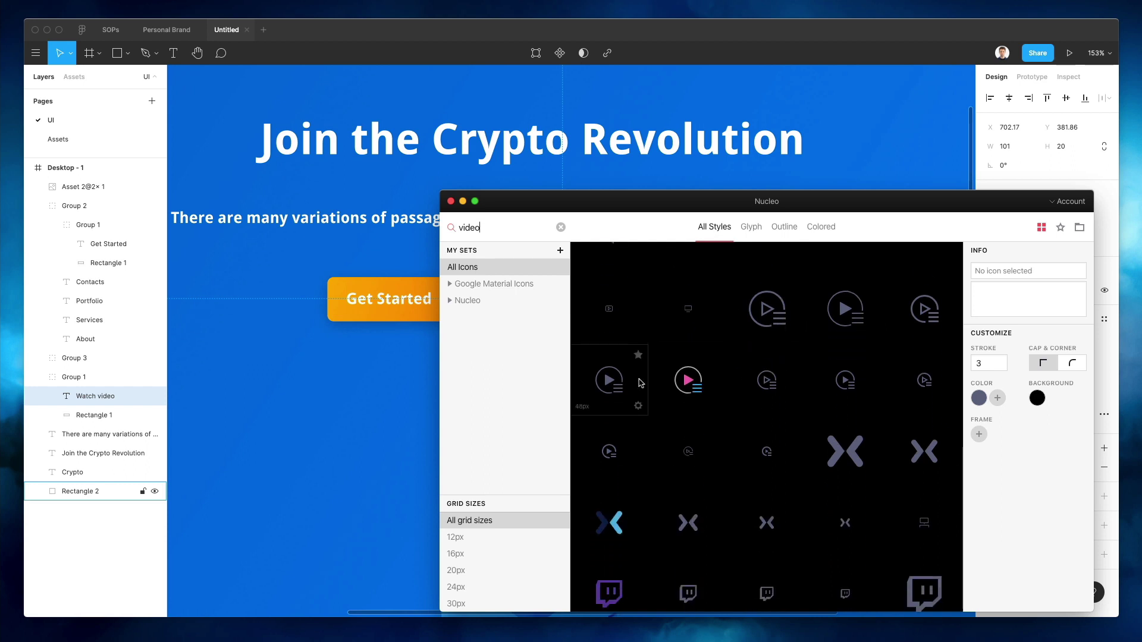
pyautogui.moveTo(818, 201); pyautogui.dragTo(1073, 198)
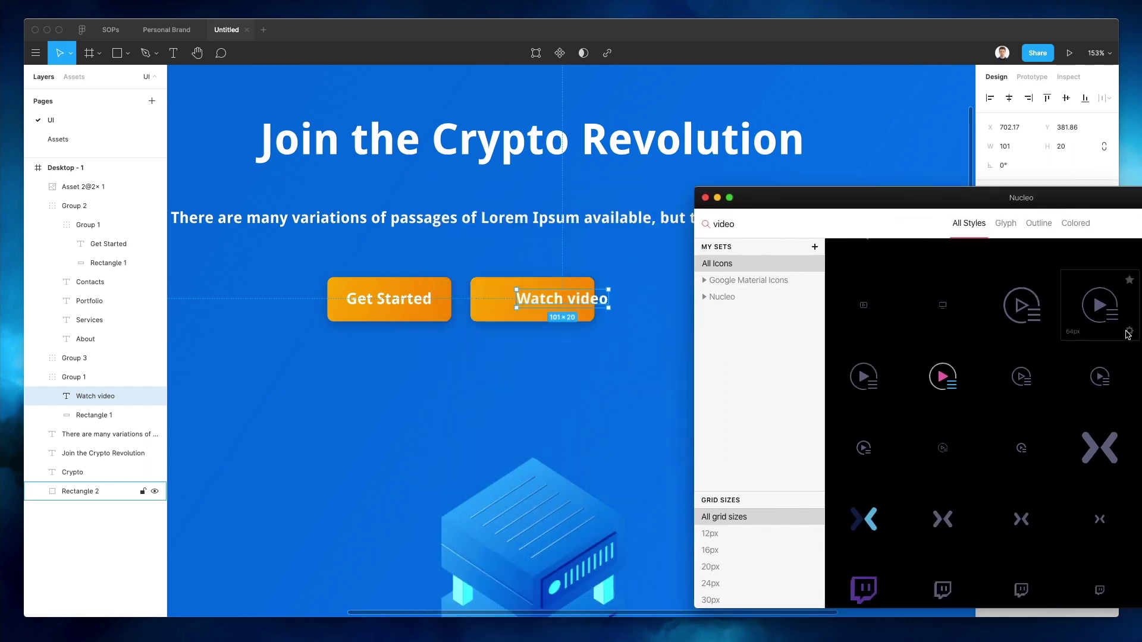
pyautogui.scroll(-10, 1115, 310)
pyautogui.scroll(-5, 1115, 310)
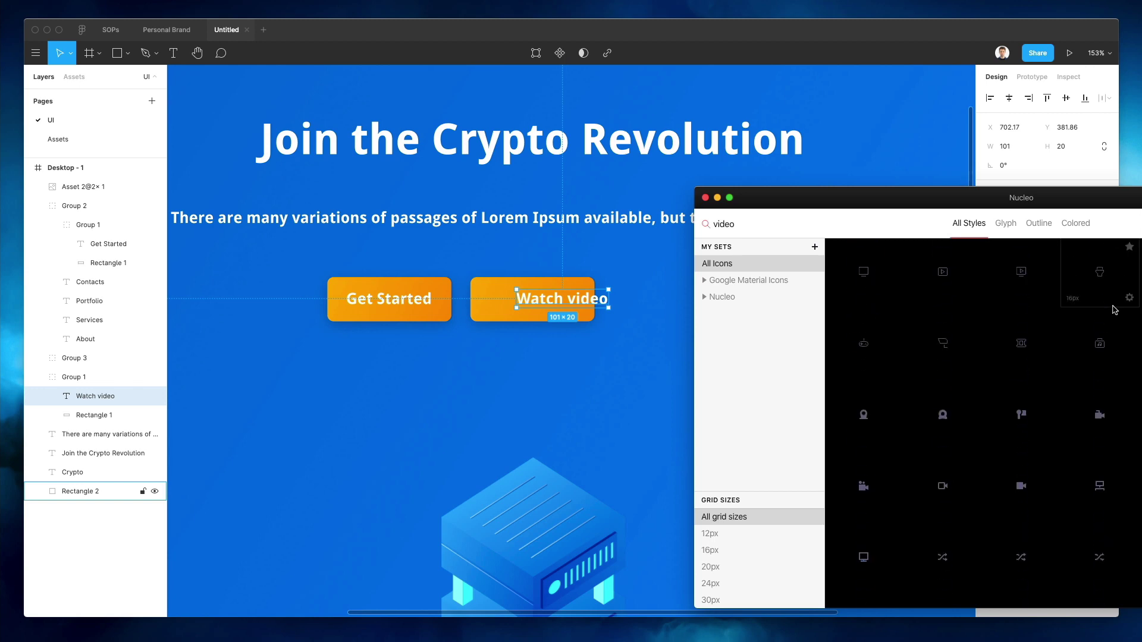
pyautogui.scroll(-5, 1115, 310)
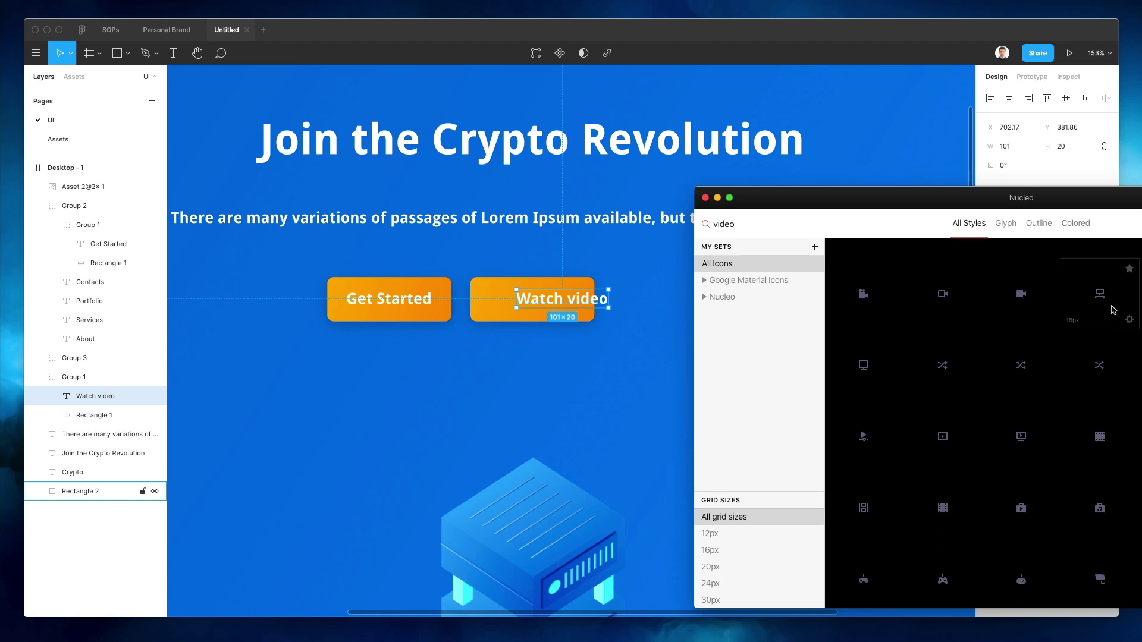
pyautogui.scroll(-3, 1114, 309)
# - Limit the icon search to the Google Material Icons set and search for "play"
pyautogui.click(763, 282)
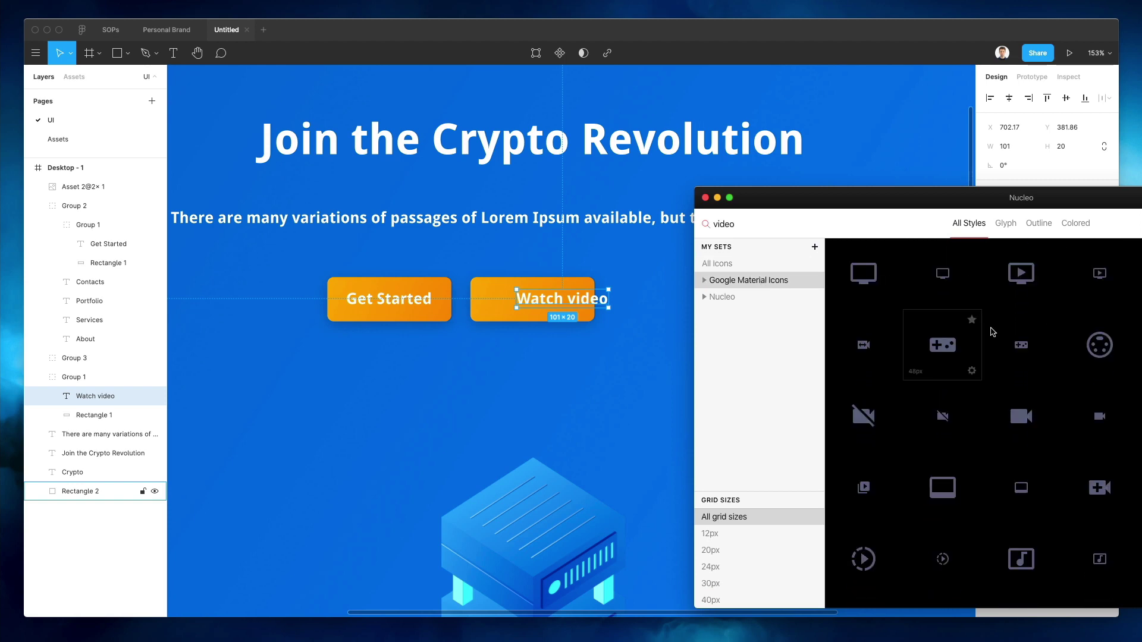
pyautogui.doubleClick(732, 223)
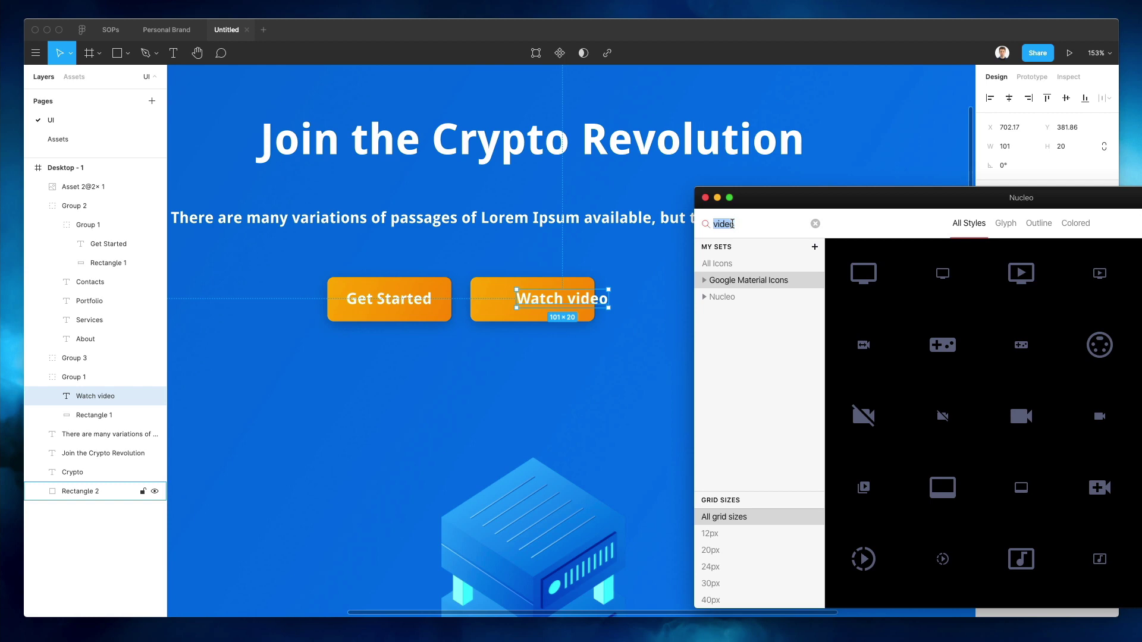
pyautogui.write('play')
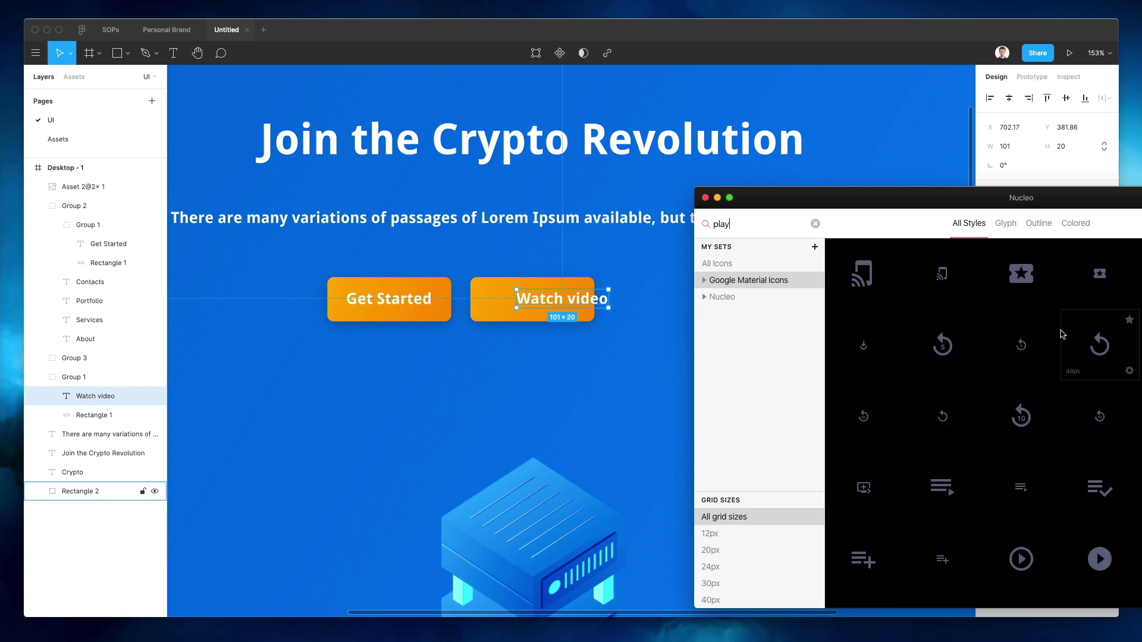
# - Place a circled play icon before the Watch video label, remove its outer grouping, and scale it down to about 23 × 23
pyautogui.scroll(-3, 1063, 334)
pyautogui.moveTo(1022, 468); pyautogui.dragTo(493, 291)
pyautogui.press('super+shift+g')
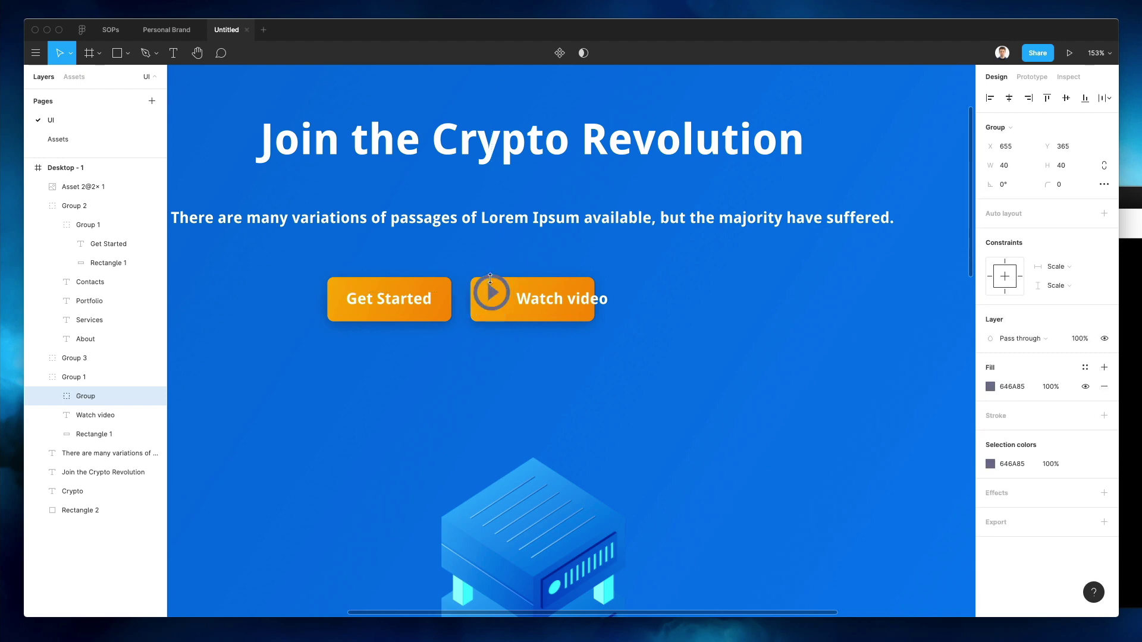
pyautogui.moveTo(493, 272); pyautogui.dragTo(493, 291)
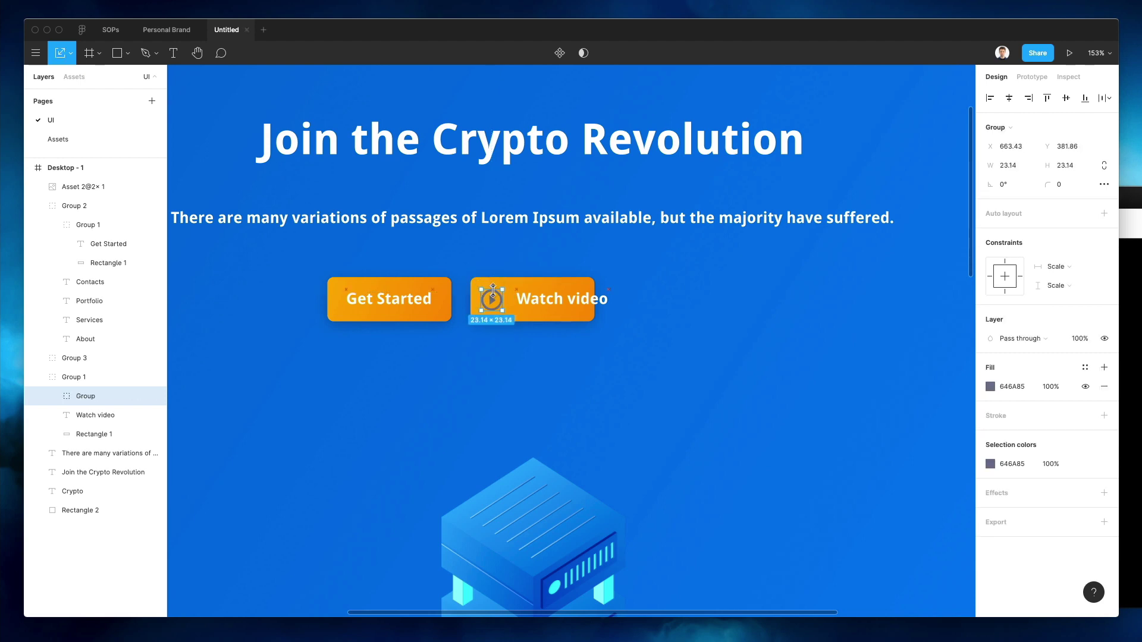
# - Nudge the play icon into place and color it white from the headline, and widen the Watch video button's rectangle to about 173 px
pyautogui.press('Up')
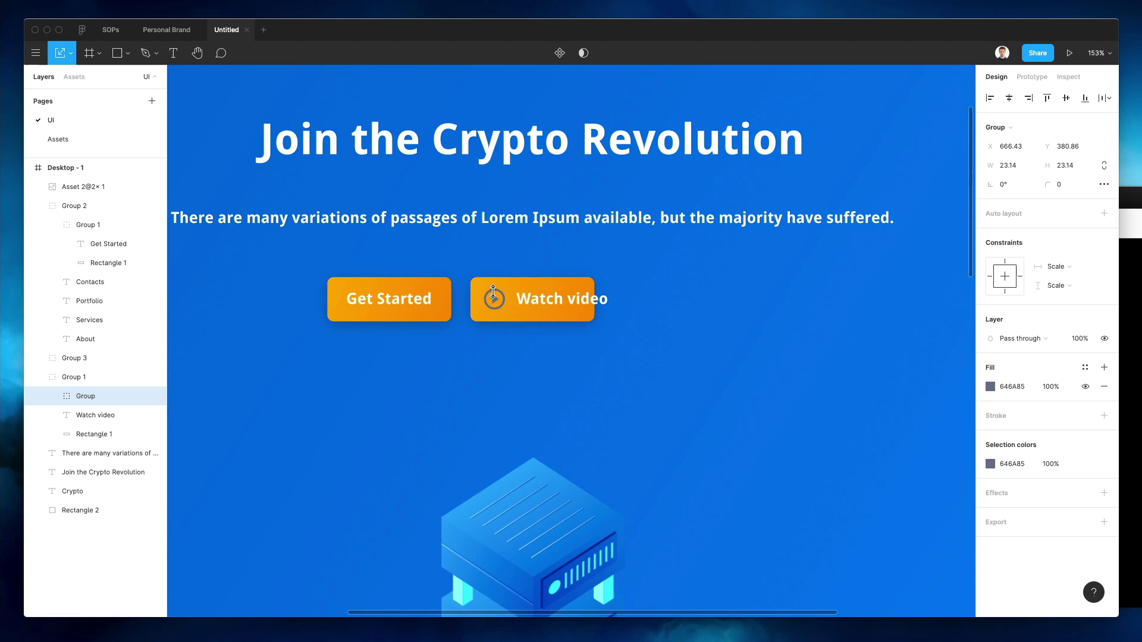
pyautogui.press('i')
pyautogui.click(448, 129)
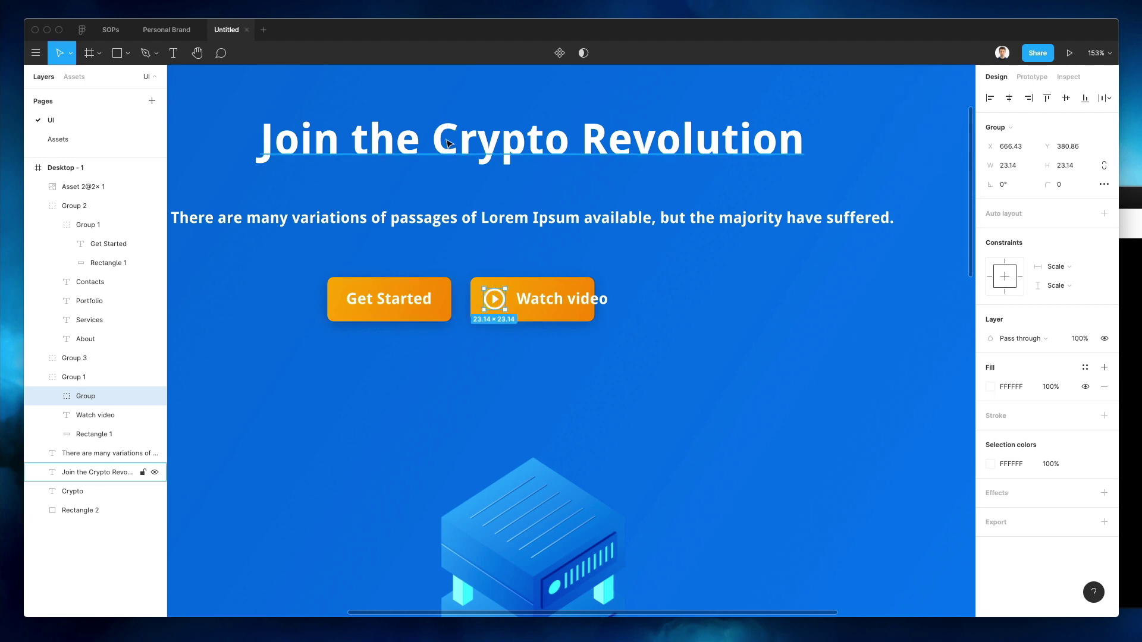
pyautogui.press('Right')
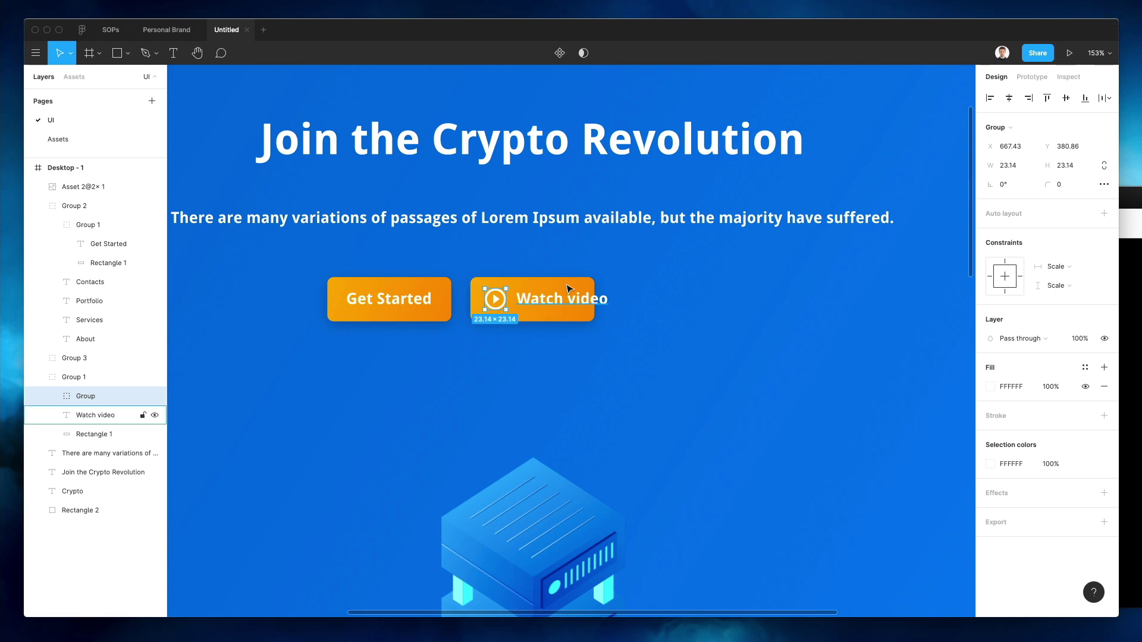
pyautogui.click(94, 434)
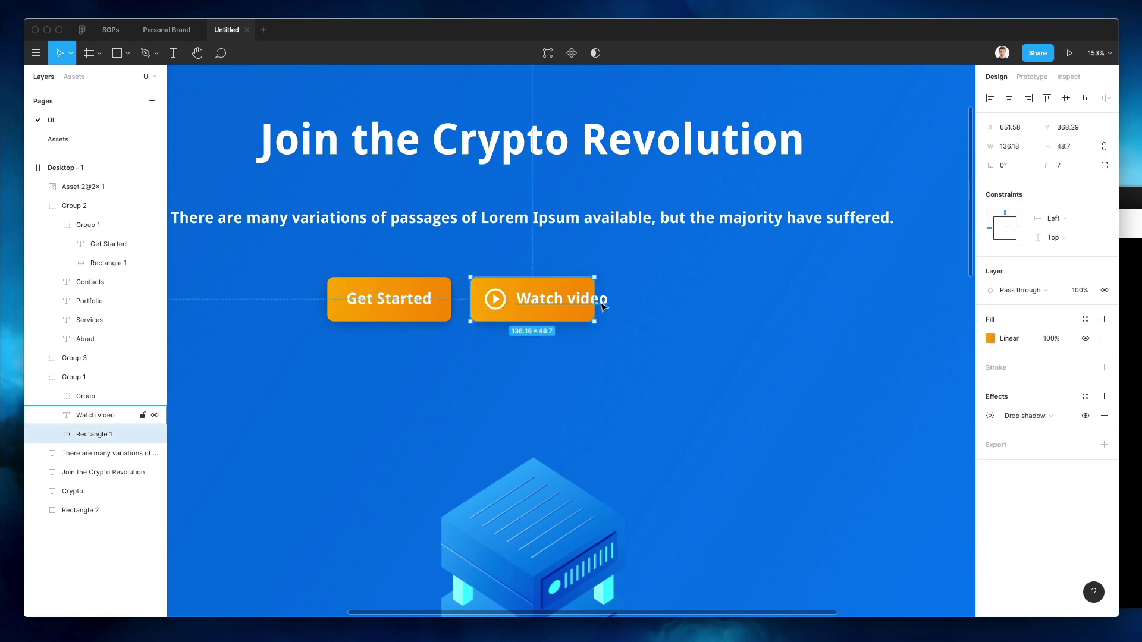
pyautogui.moveTo(595, 303); pyautogui.dragTo(628, 303)
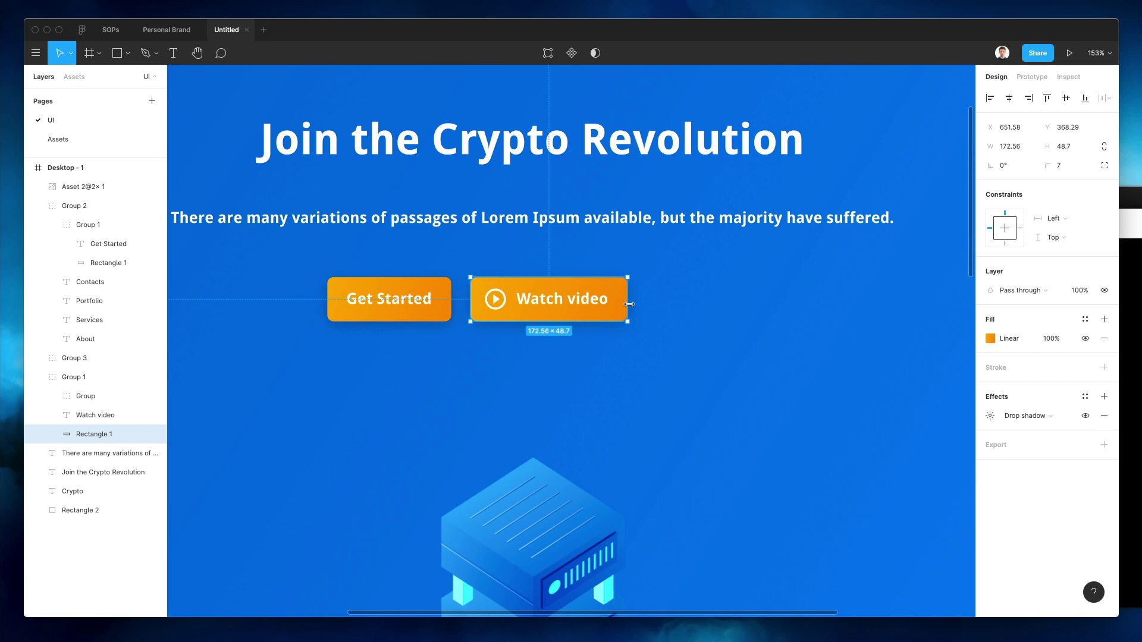
# - Recolor the Watch video button's gradient with blues sampled from the illustration, 13027B at the start and 0947C4 at the end
pyautogui.click(989, 339)
pyautogui.scroll(-3, 672, 429)
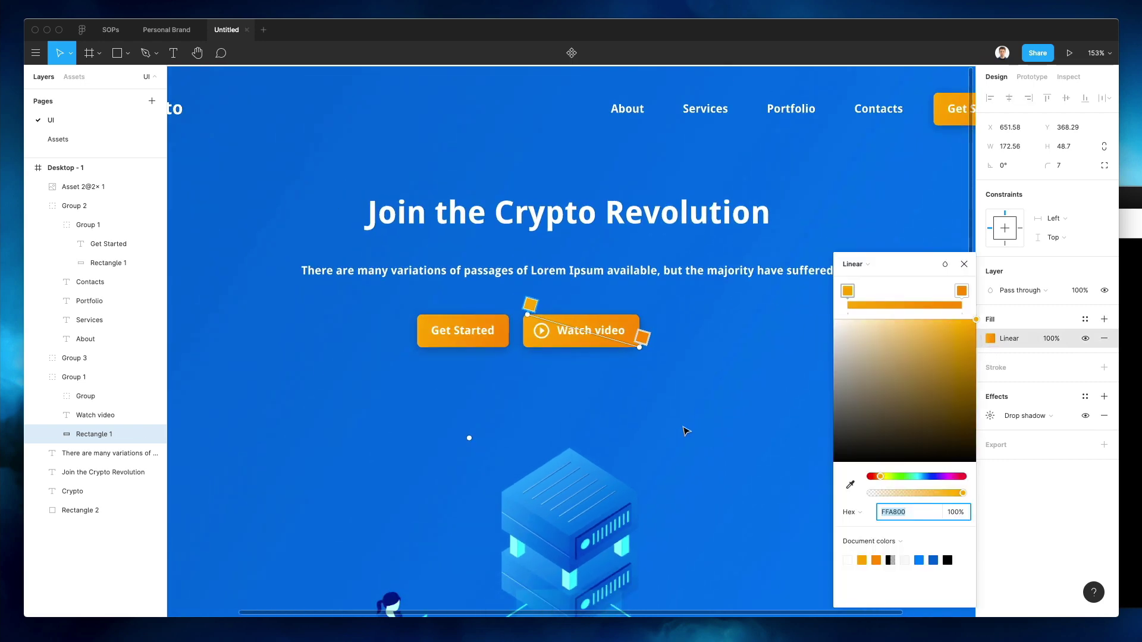
pyautogui.scroll(-3, 568, 526)
pyautogui.hotkey('ctrl', 'c')
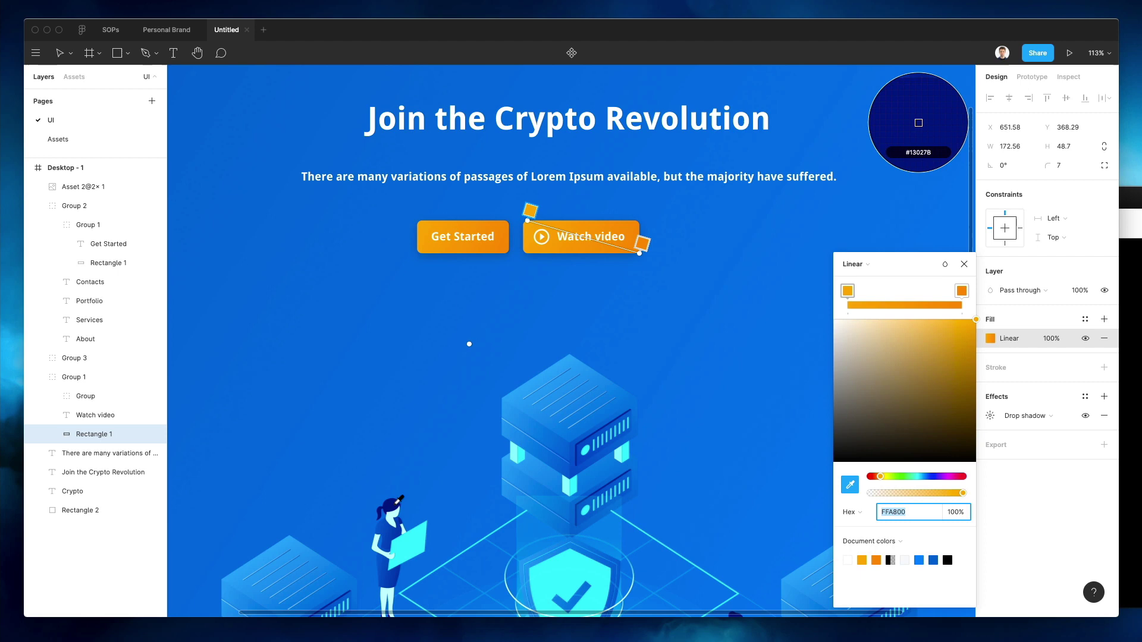
pyautogui.click(396, 503)
pyautogui.click(962, 292)
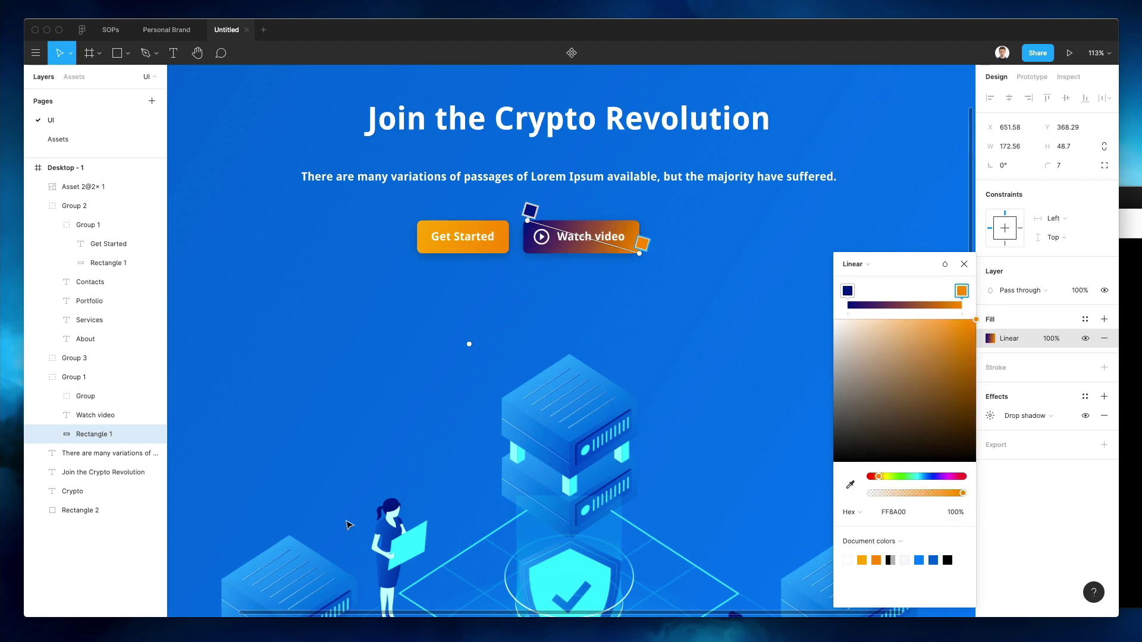
pyautogui.press('i')
pyautogui.click(913, 122)
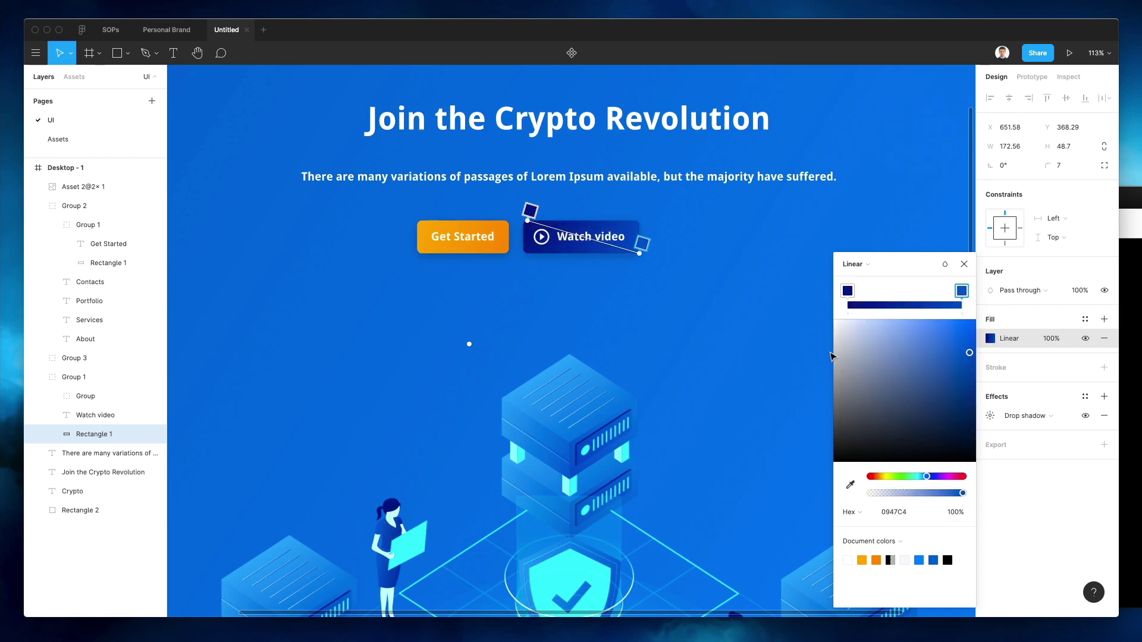
# - Reverse the Watch video button's gradient, brighten its blue start stop and set the end stop to purple-blue 3827A4
pyautogui.moveTo(851, 291); pyautogui.dragTo(782, 301)
pyautogui.moveTo(914, 292); pyautogui.dragTo(1060, 299)
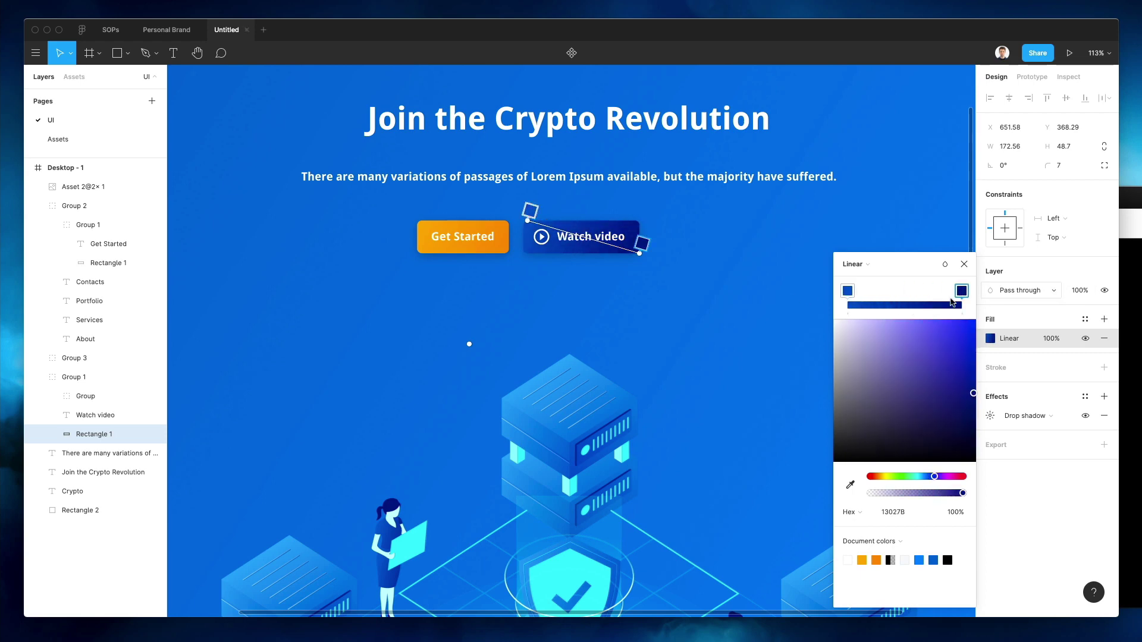
pyautogui.click(847, 293)
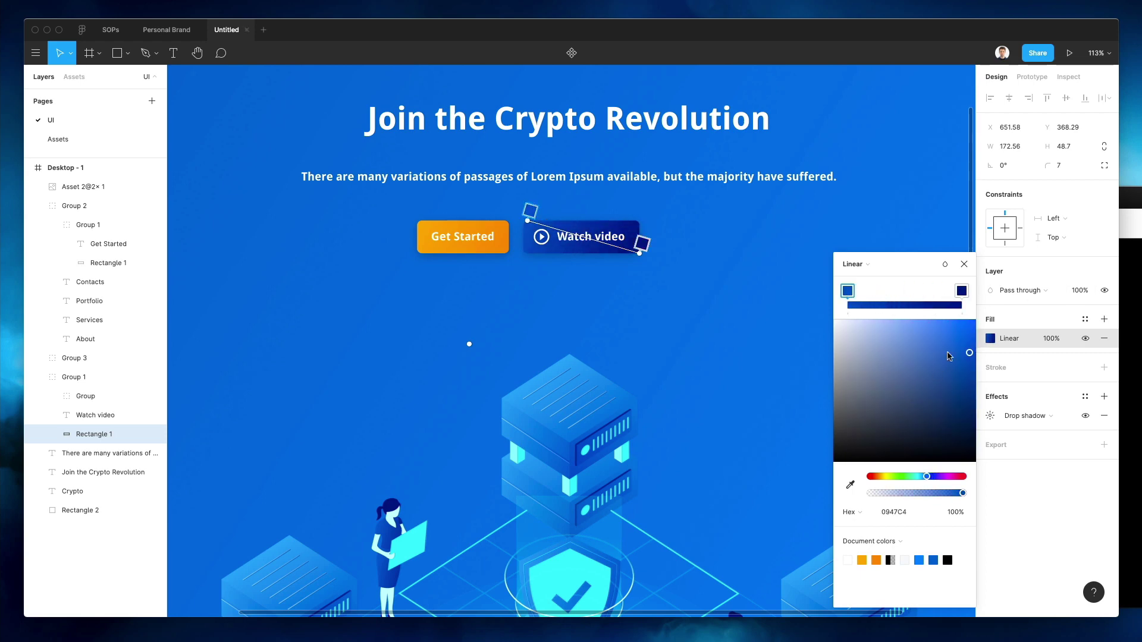
pyautogui.moveTo(981, 344); pyautogui.dragTo(957, 337)
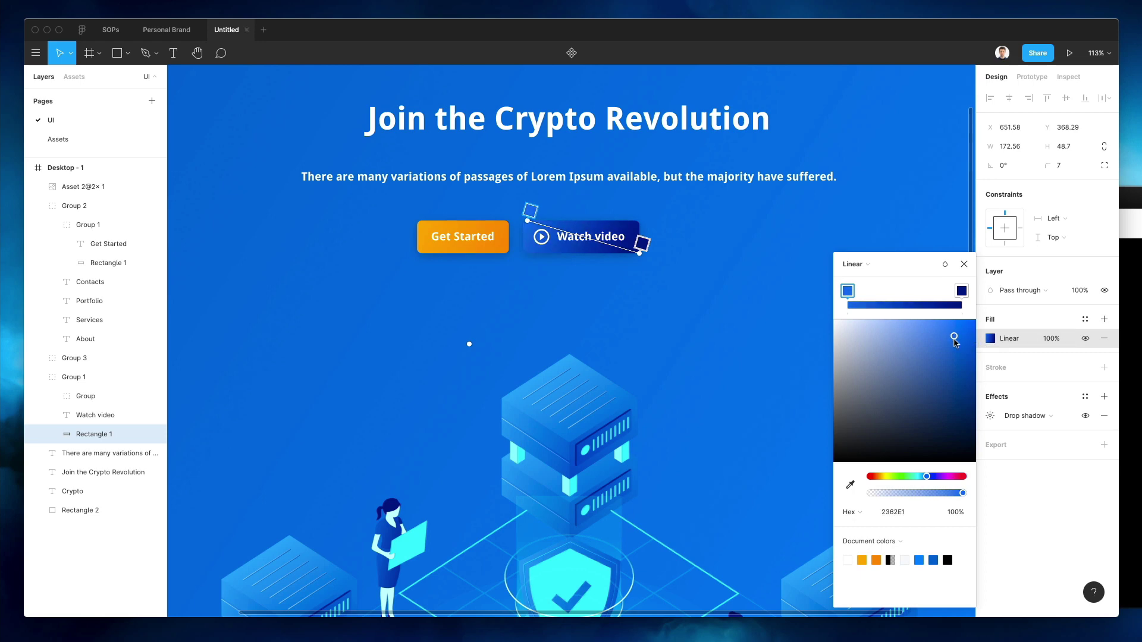
pyautogui.click(961, 290)
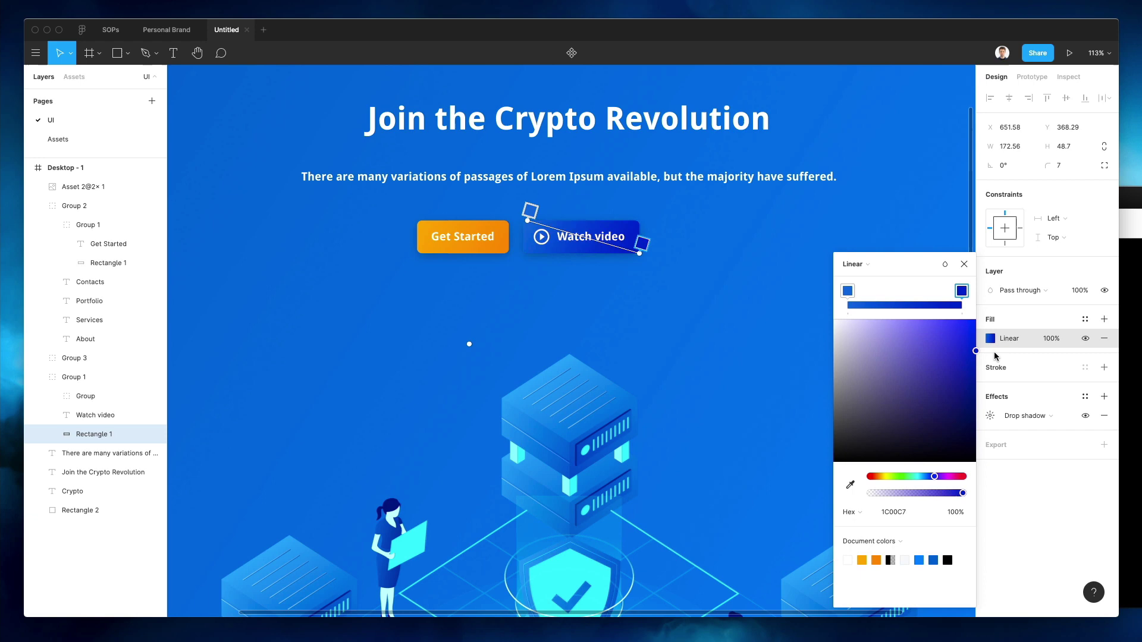
pyautogui.moveTo(976, 356); pyautogui.dragTo(946, 370)
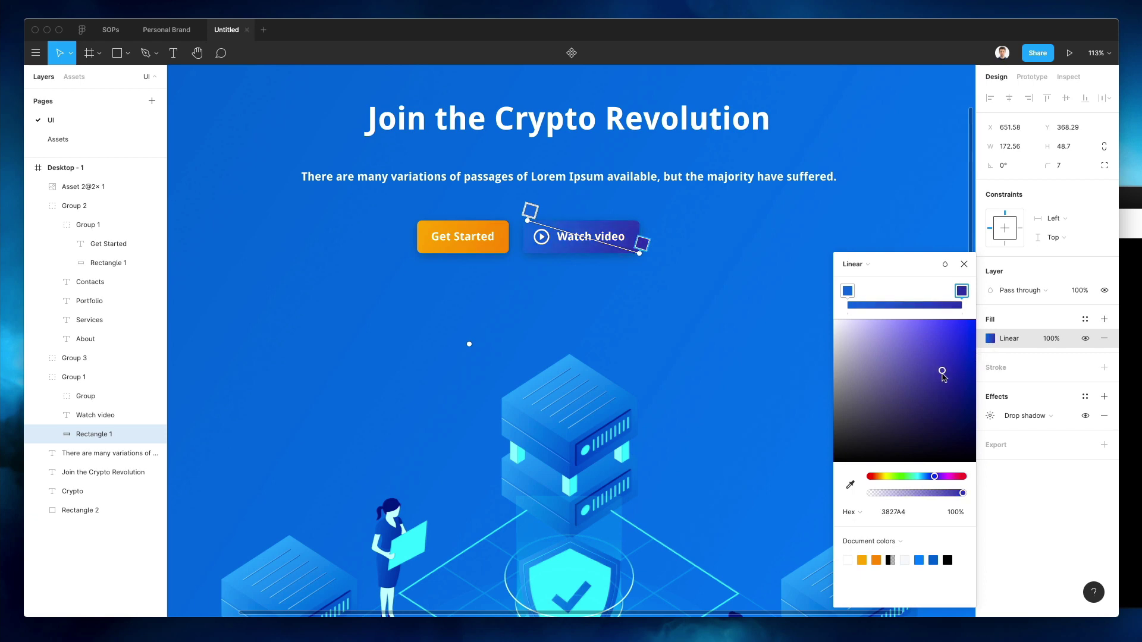
pyautogui.press('Escape')
pyautogui.scroll(-3, 744, 302)
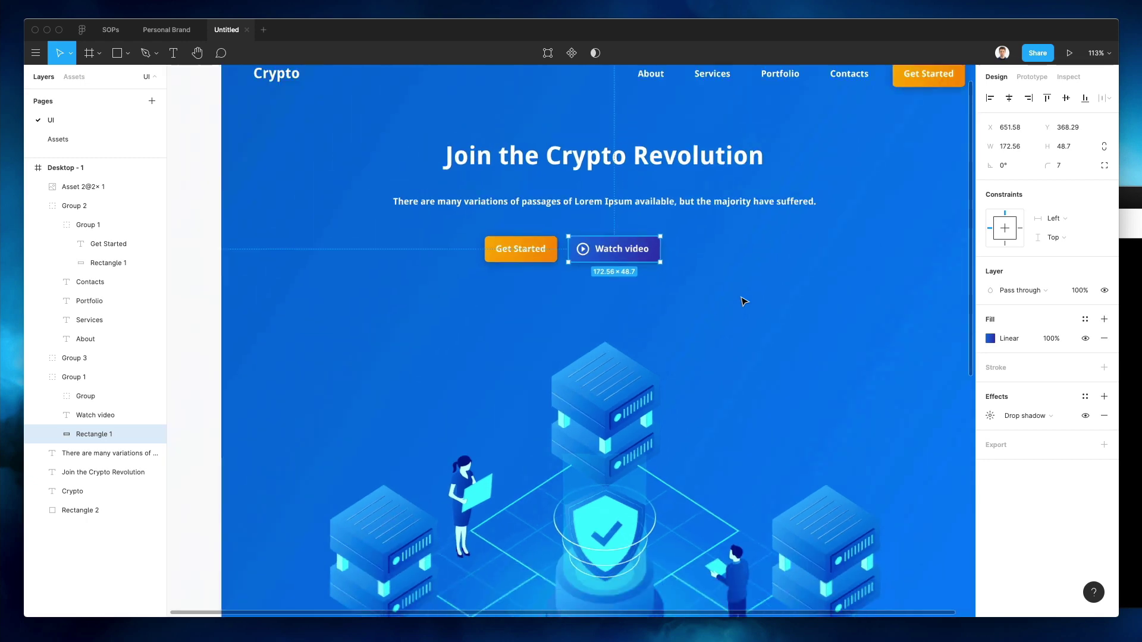
pyautogui.click(733, 301)
# - Add a white FFFFFF inside stroke with a thickness of 1.5 to the Watch video button's rectangle
pyautogui.scroll(5, 674, 239)
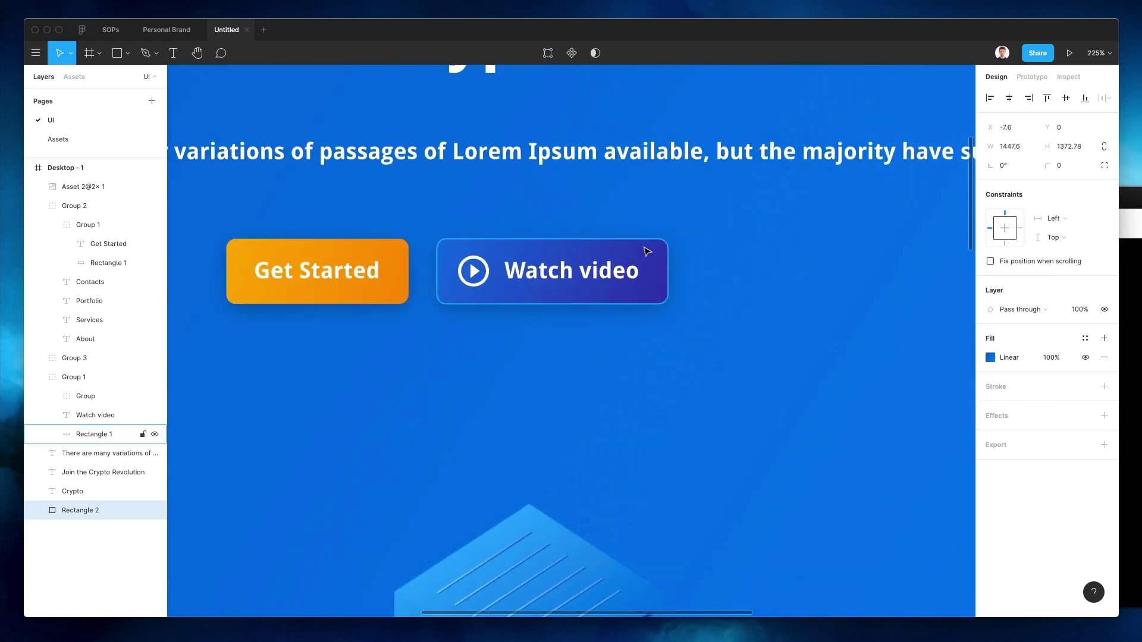
pyautogui.click(650, 252)
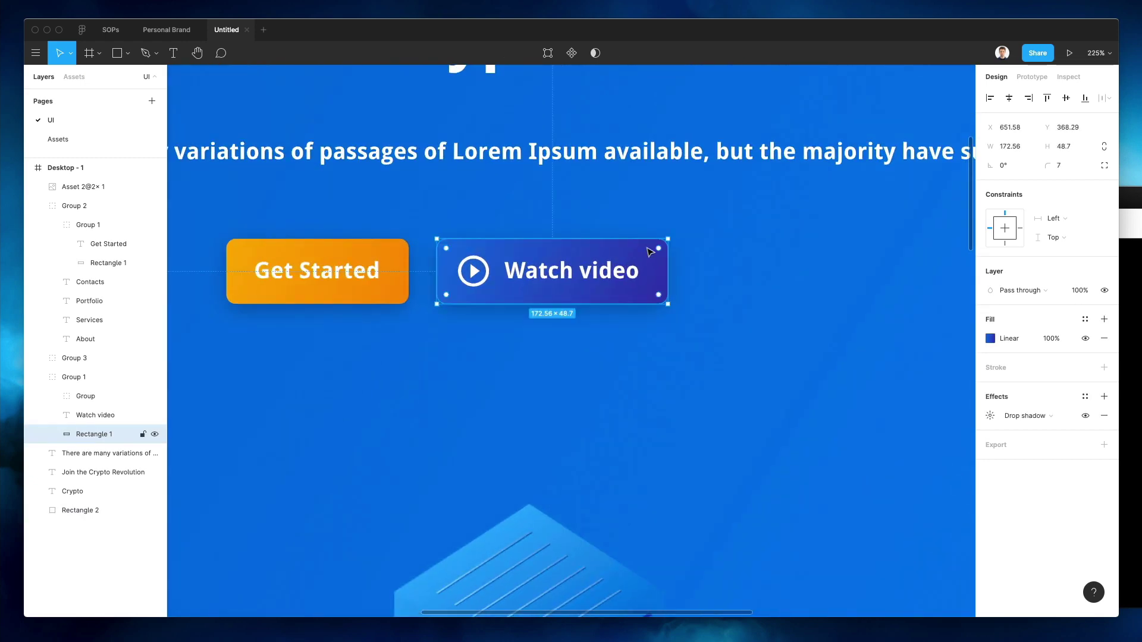
pyautogui.click(1003, 372)
pyautogui.click(990, 388)
pyautogui.moveTo(951, 408); pyautogui.dragTo(658, 105)
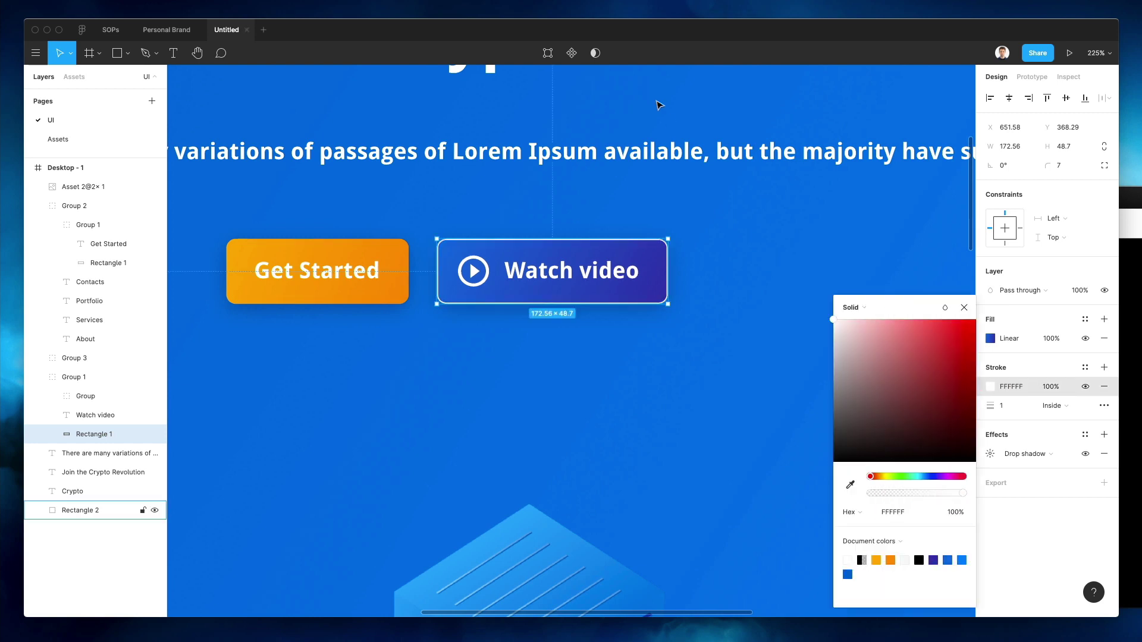
pyautogui.write('2')
pyautogui.press('Return')
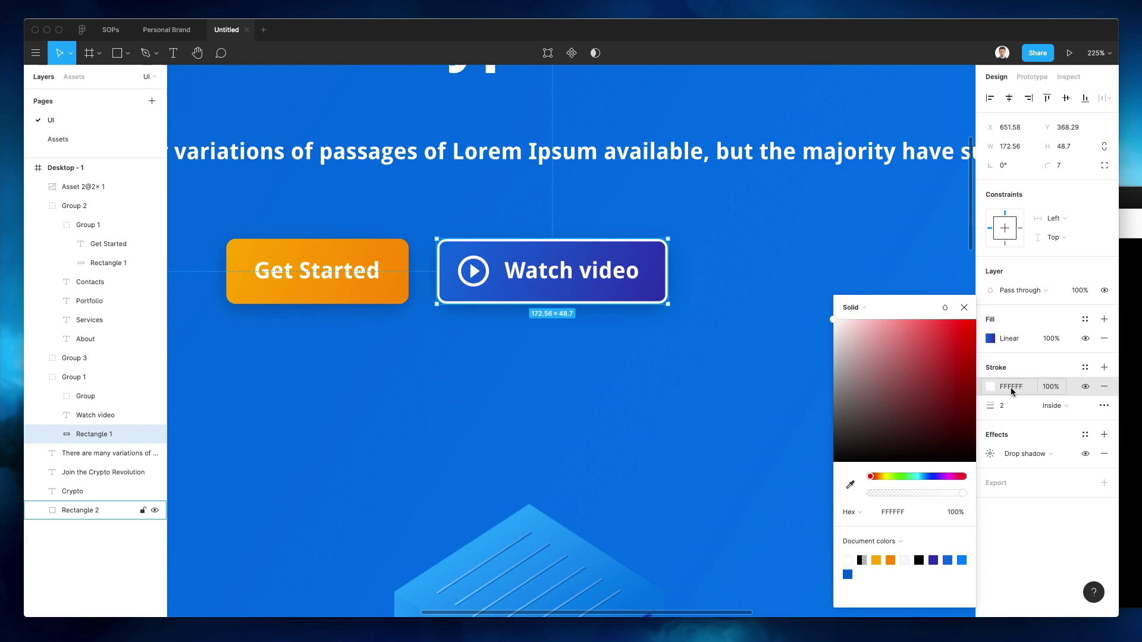
pyautogui.click(1010, 407)
pyautogui.press('Return')
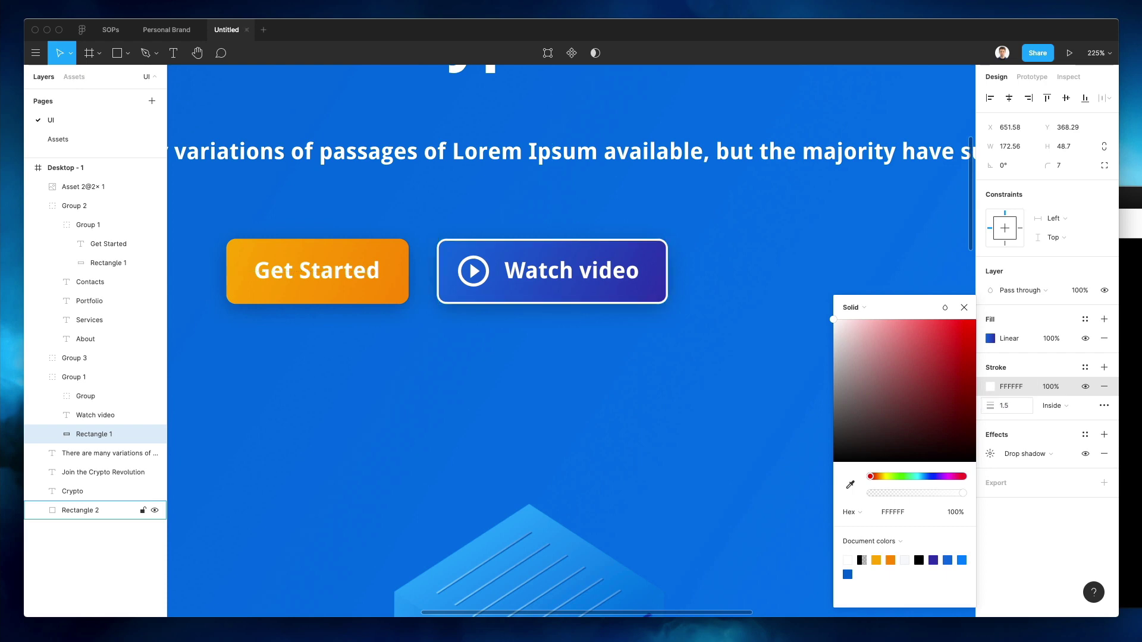
# - Remove the gradient fill from the Watch video button's rectangle and hide its drop shadow
pyautogui.click(1104, 338)
pyautogui.scroll(-3, 771, 260)
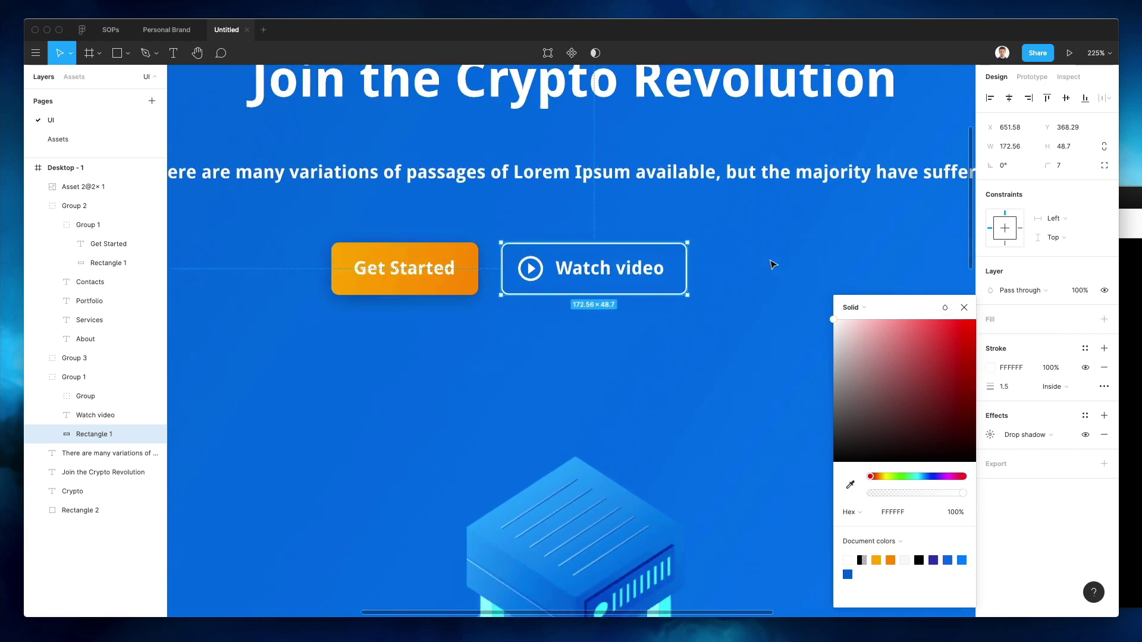
pyautogui.click(1084, 436)
pyautogui.scroll(-5, 566, 277)
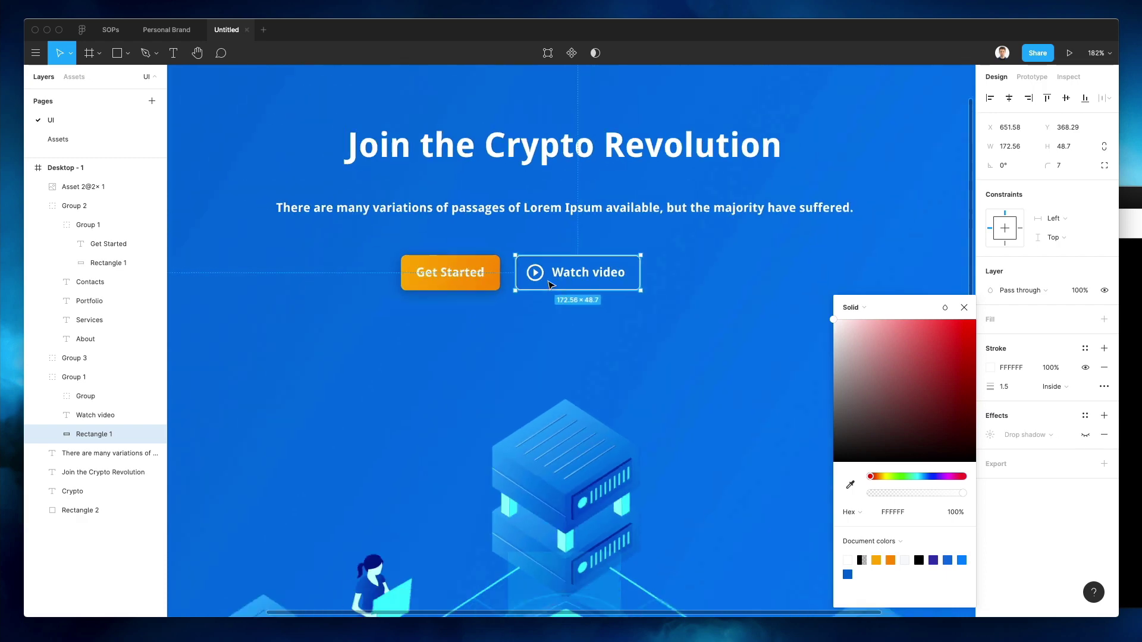
pyautogui.click(232, 283)
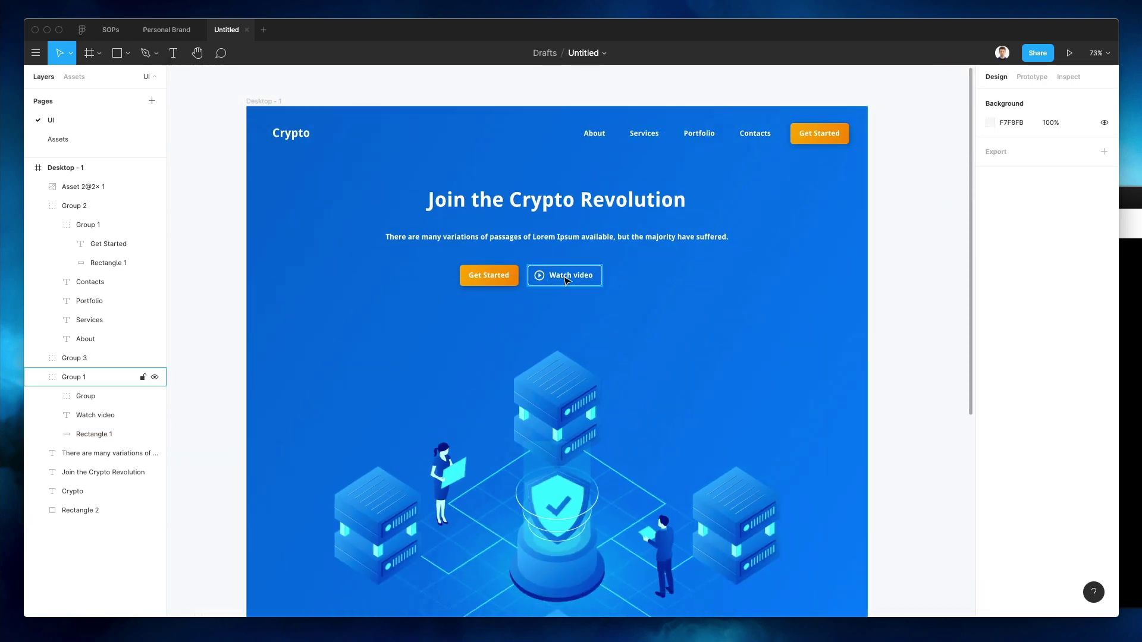
# - Group the hero's Get Started and Watch video buttons and center the group horizontally on the page
pyautogui.click(489, 275)
pyautogui.keyDown('shift'); pyautogui.click(562, 278); pyautogui.keyUp('shift')
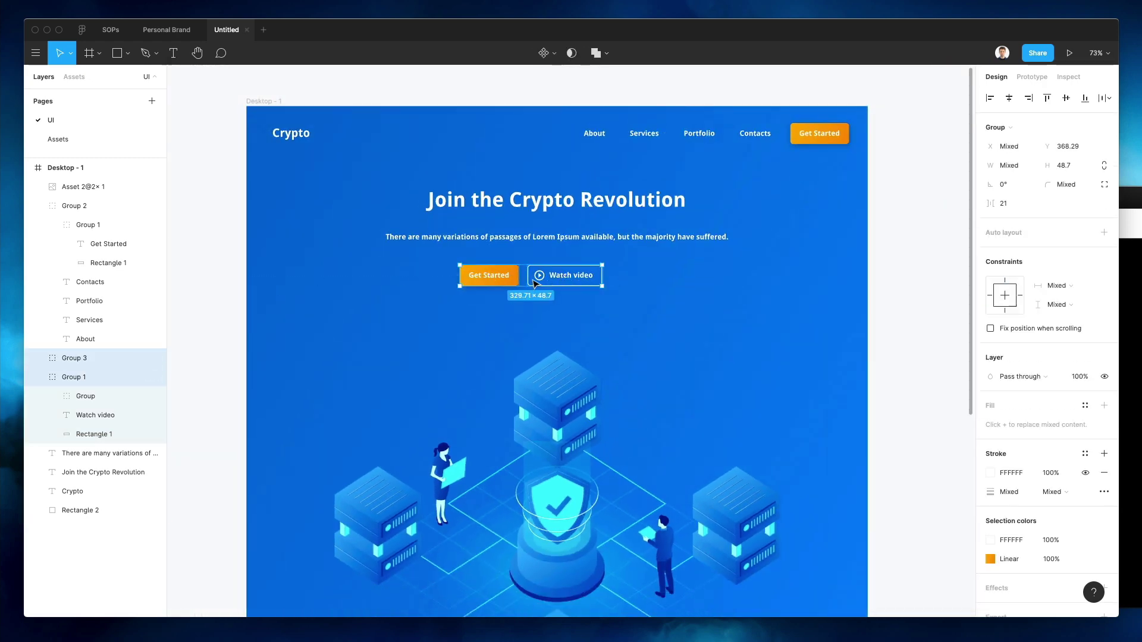
pyautogui.press('super+g')
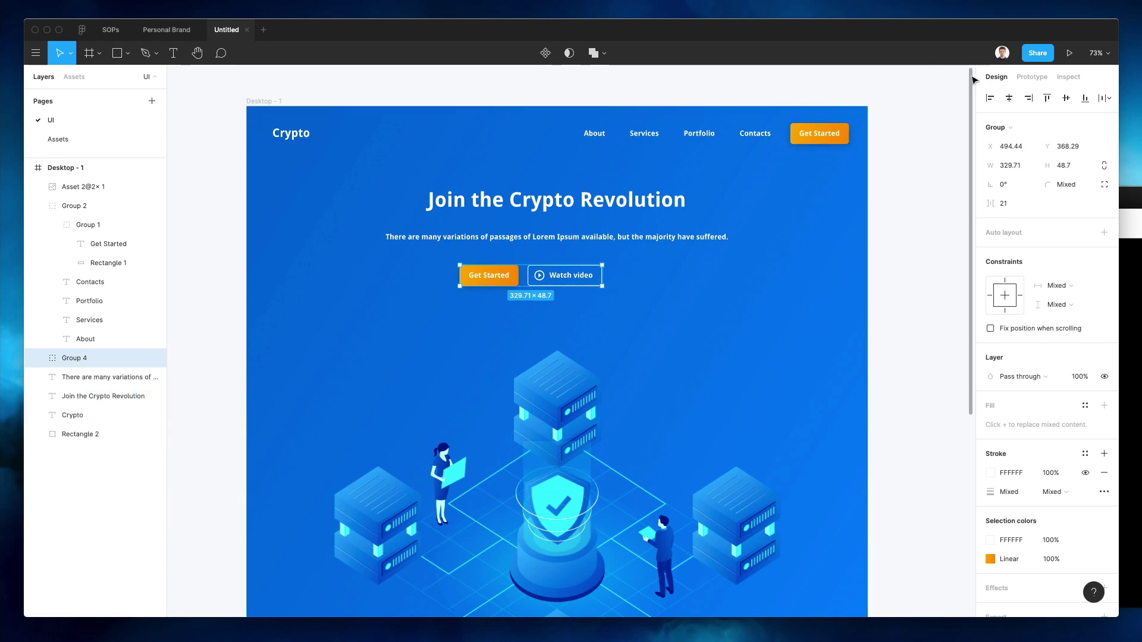
pyautogui.click(1009, 98)
pyautogui.click(736, 90)
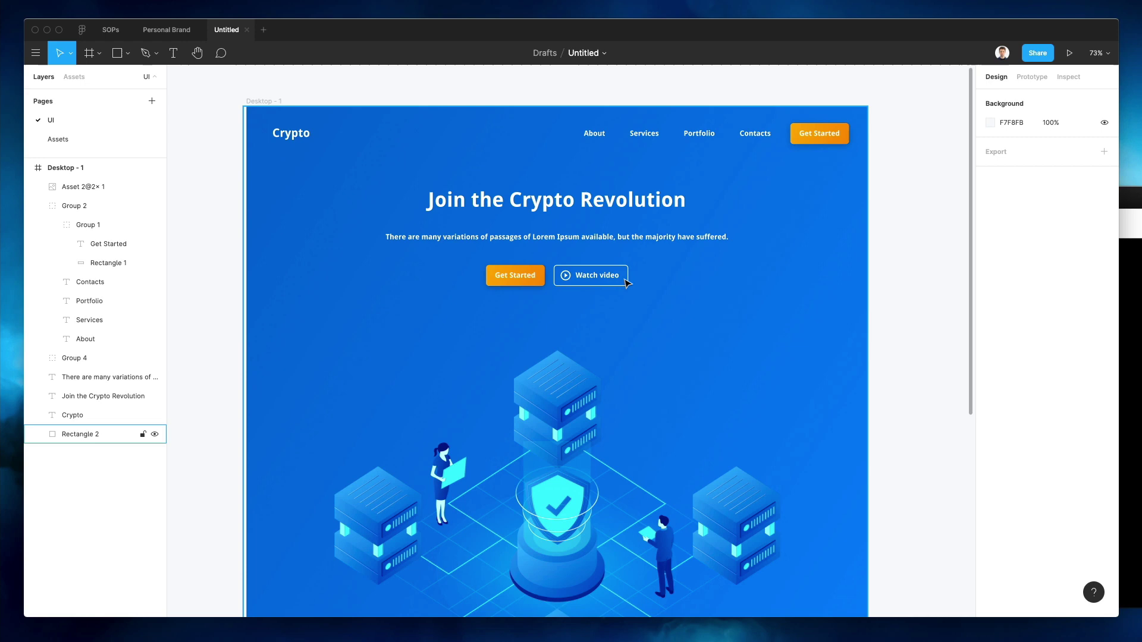
# - Copy the Watch video button's outlined style onto the Get Started button in the header
pyautogui.keyDown('super'); pyautogui.click(628, 268); pyautogui.keyUp('super')
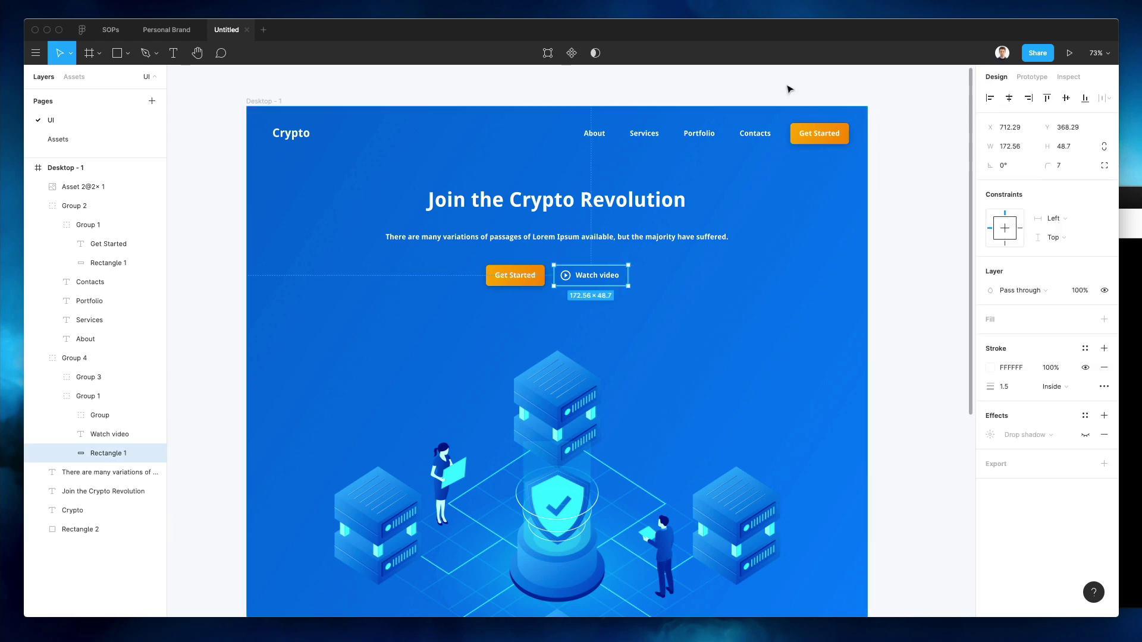
pyautogui.keyDown('super'); pyautogui.click(796, 123); pyautogui.keyUp('super')
pyautogui.press('super+alt+v')
pyautogui.hscroll(2, 829, 84)
pyautogui.scroll(-1, 829, 84)
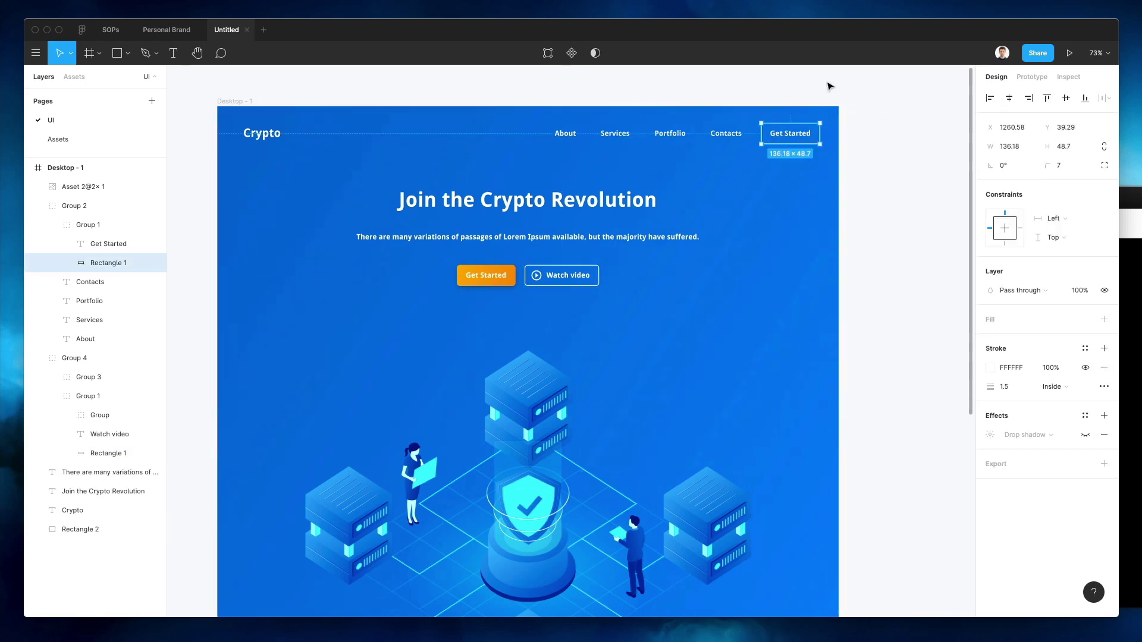
pyautogui.click(829, 84)
pyautogui.hscroll(-3, 714, 226)
pyautogui.scroll(-1, 714, 226)
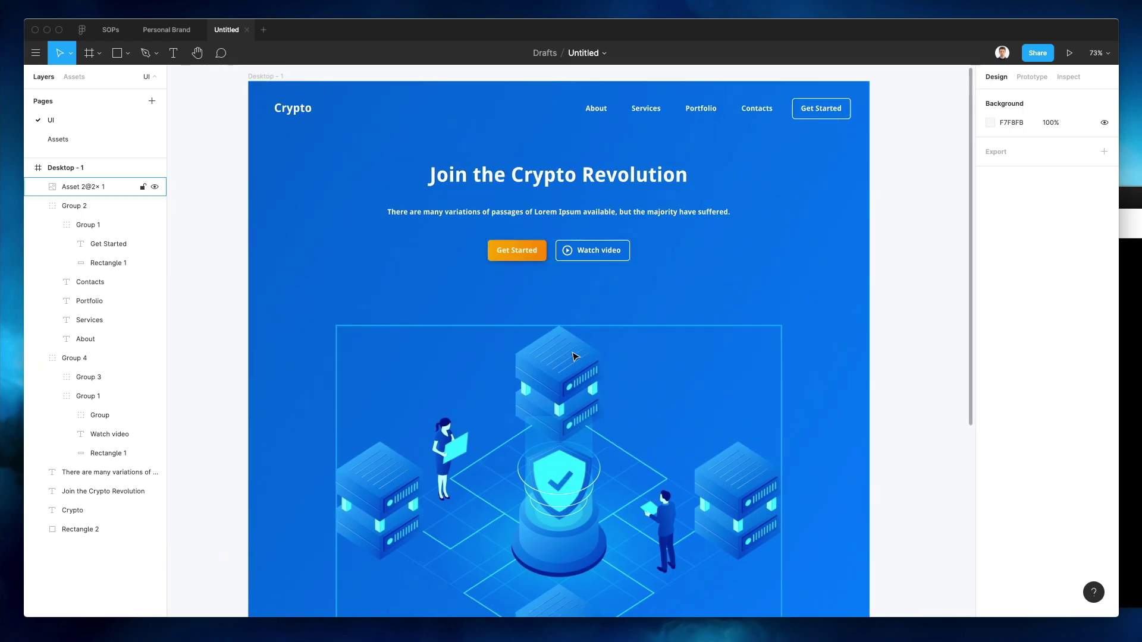
# - Move the isometric illustration up closer to the hero buttons, to a Y position of about 518
pyautogui.click(576, 336)
pyautogui.moveTo(573, 333); pyautogui.dragTo(574, 329)
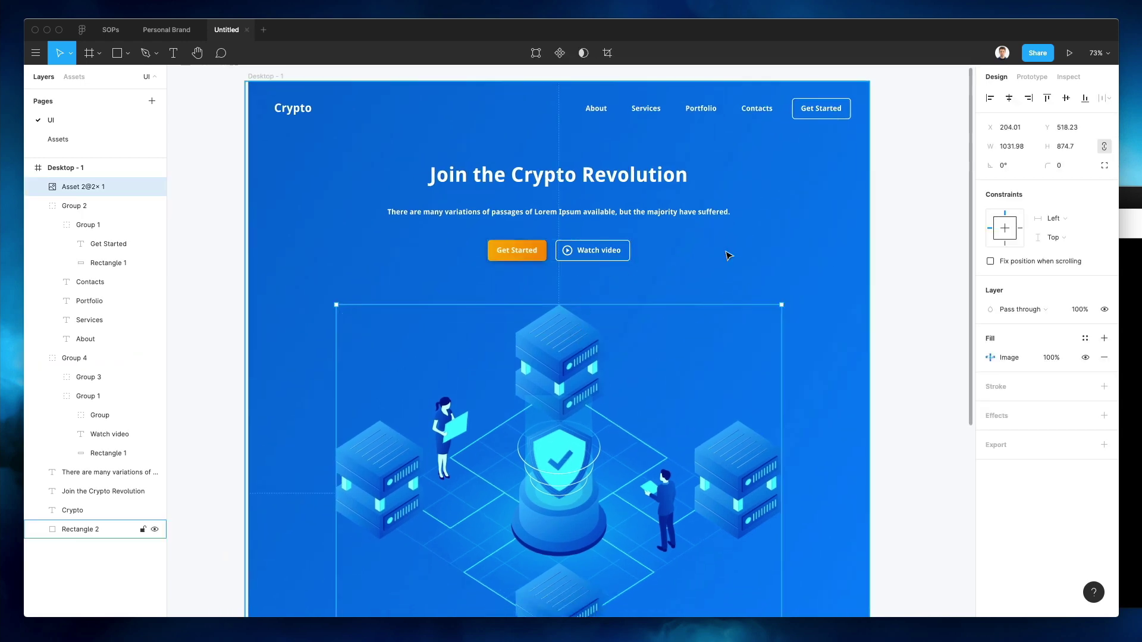
pyautogui.click(925, 262)
pyautogui.scroll(-1, 925, 262)
pyautogui.keyDown('ctrl'); pyautogui.scroll(-2, 925, 263); pyautogui.keyUp('ctrl')
pyautogui.scroll(-2, 926, 263)
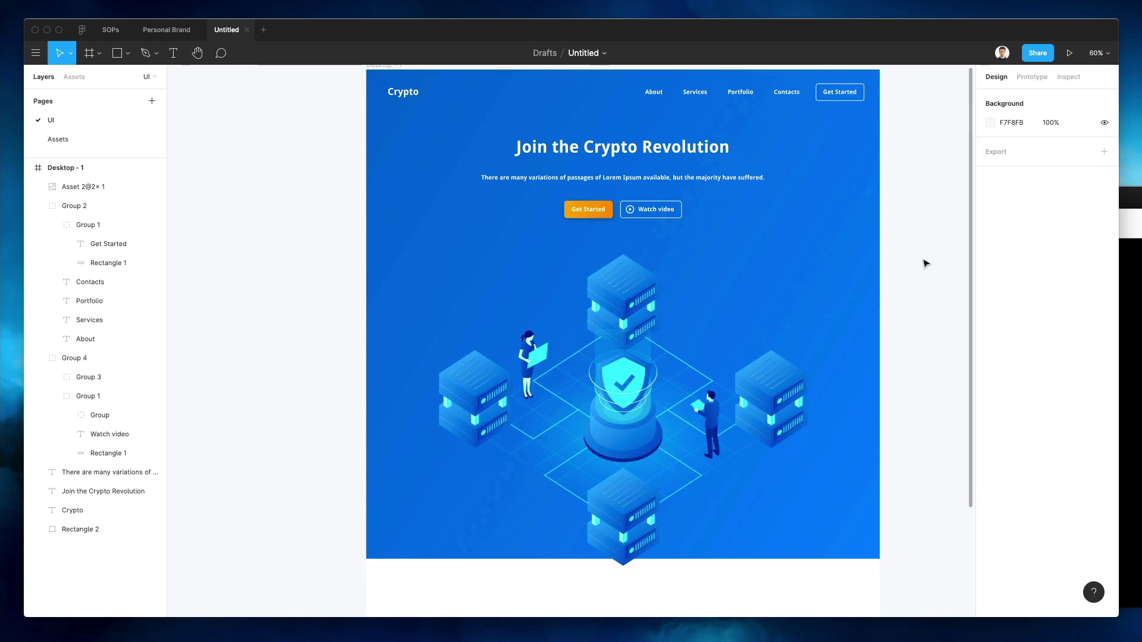
# - Shorten the blue background rectangle to about 1328 px high so the illustration overhangs its lower edge, and center it horizontally
pyautogui.click(856, 507)
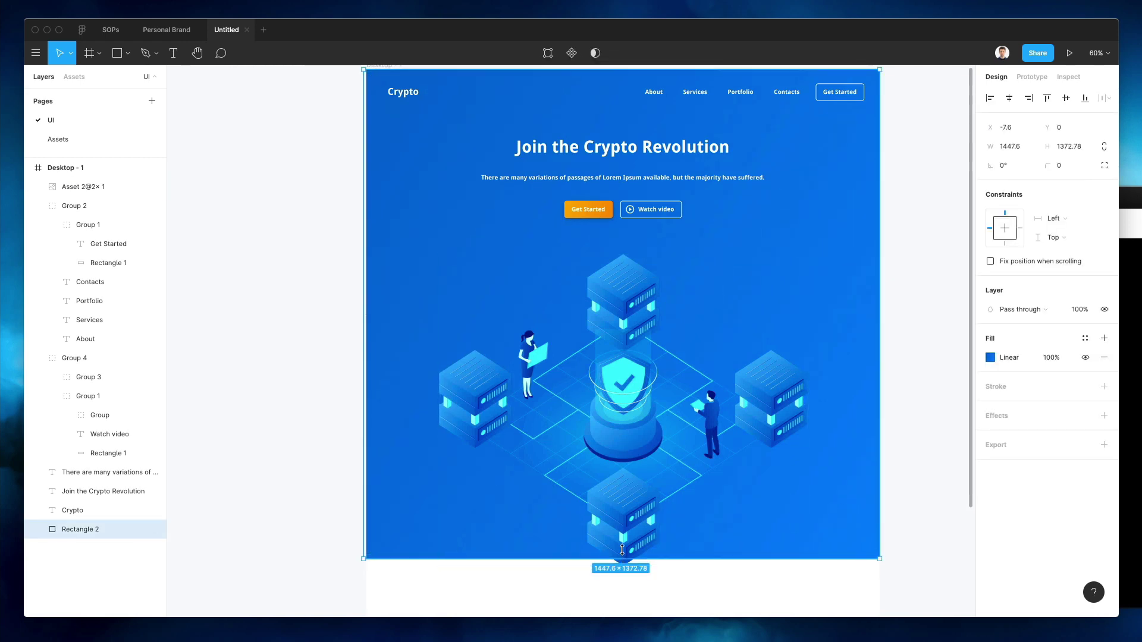
pyautogui.moveTo(623, 551); pyautogui.dragTo(623, 543)
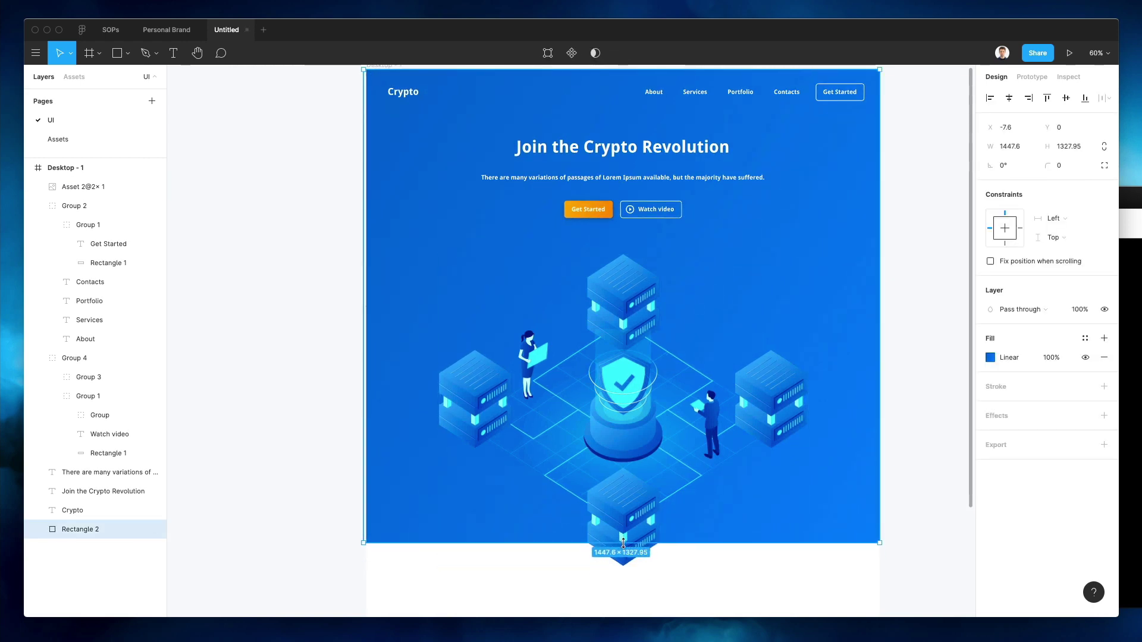
pyautogui.click(205, 400)
pyautogui.click(384, 277)
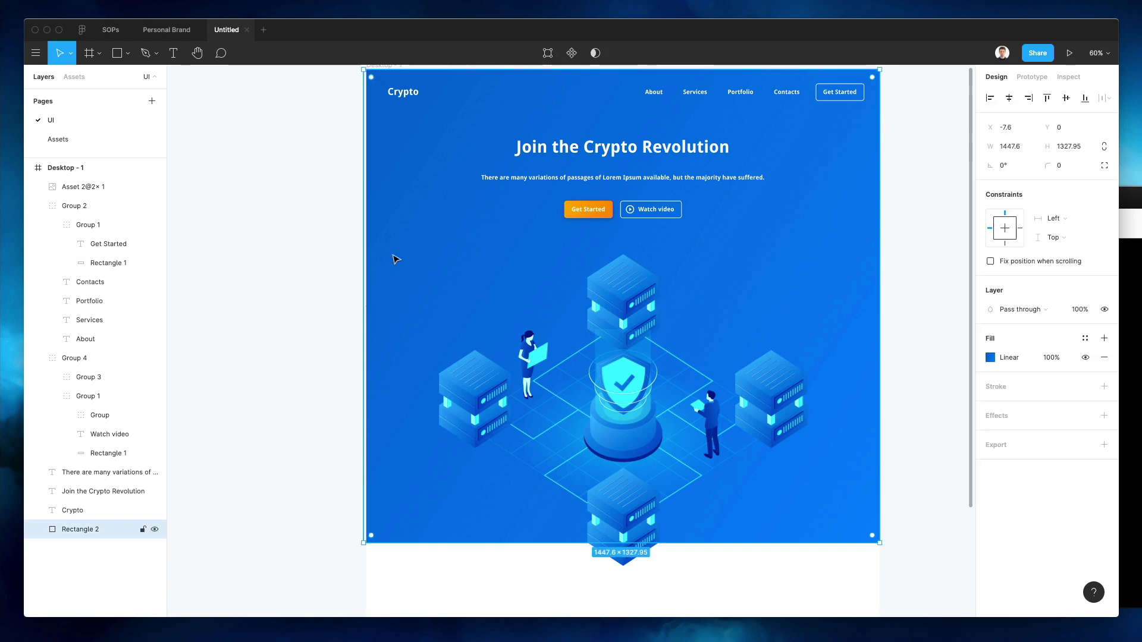
pyautogui.click(1009, 97)
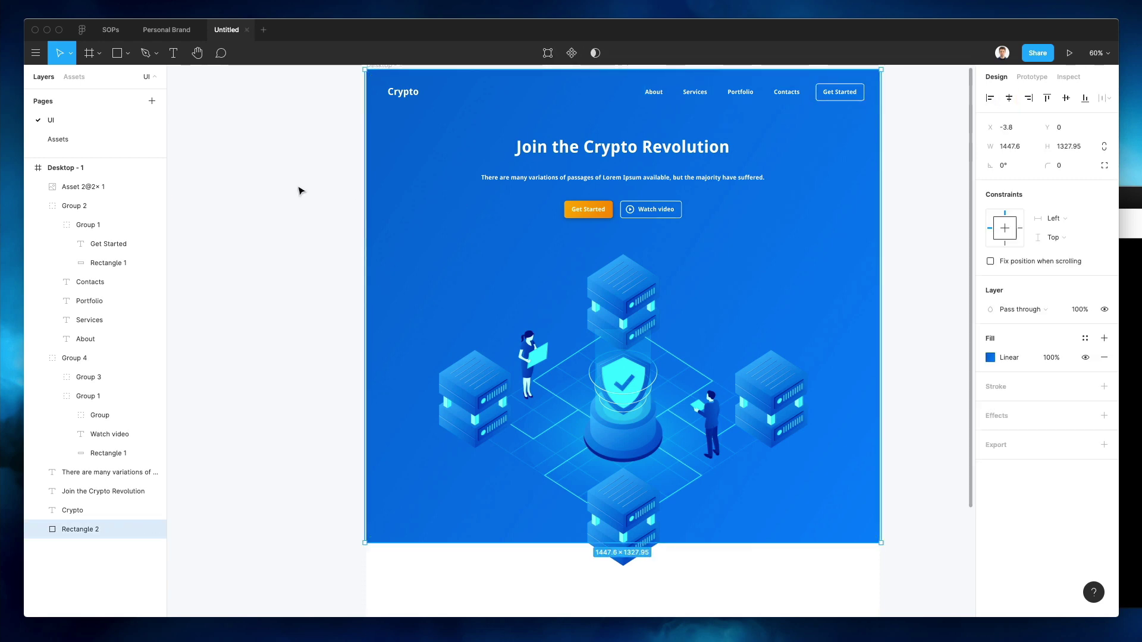
# - Review the hero section and the empty area below it on the landing page
pyautogui.scroll(1, 565, 80)
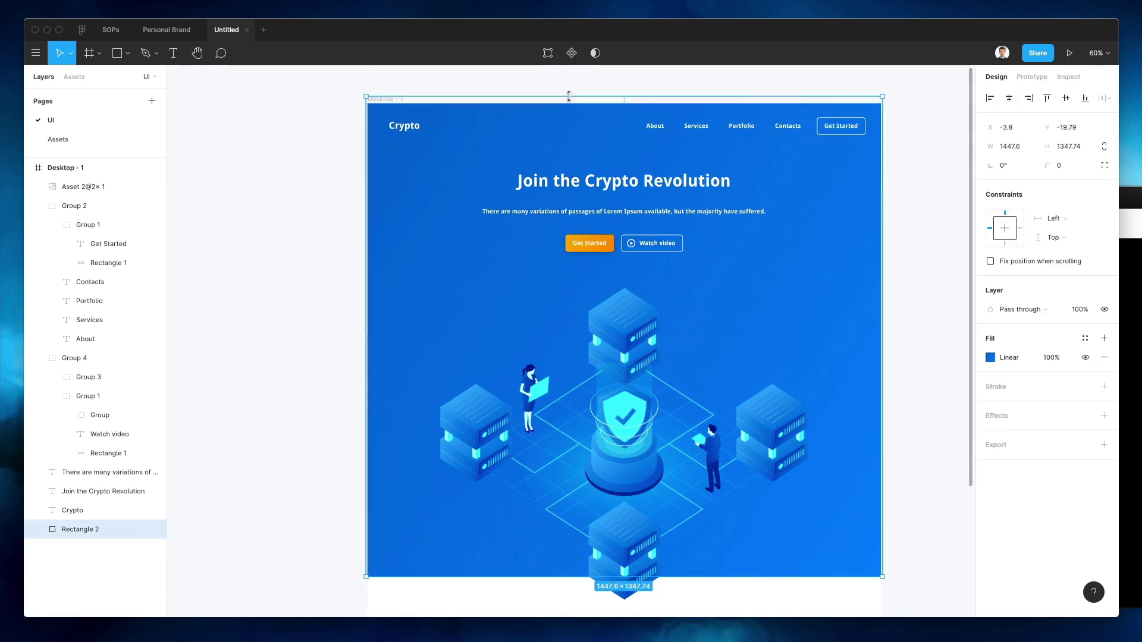
pyautogui.click(626, 87)
pyautogui.scroll(-3, 737, 112)
pyautogui.scroll(-2, 737, 147)
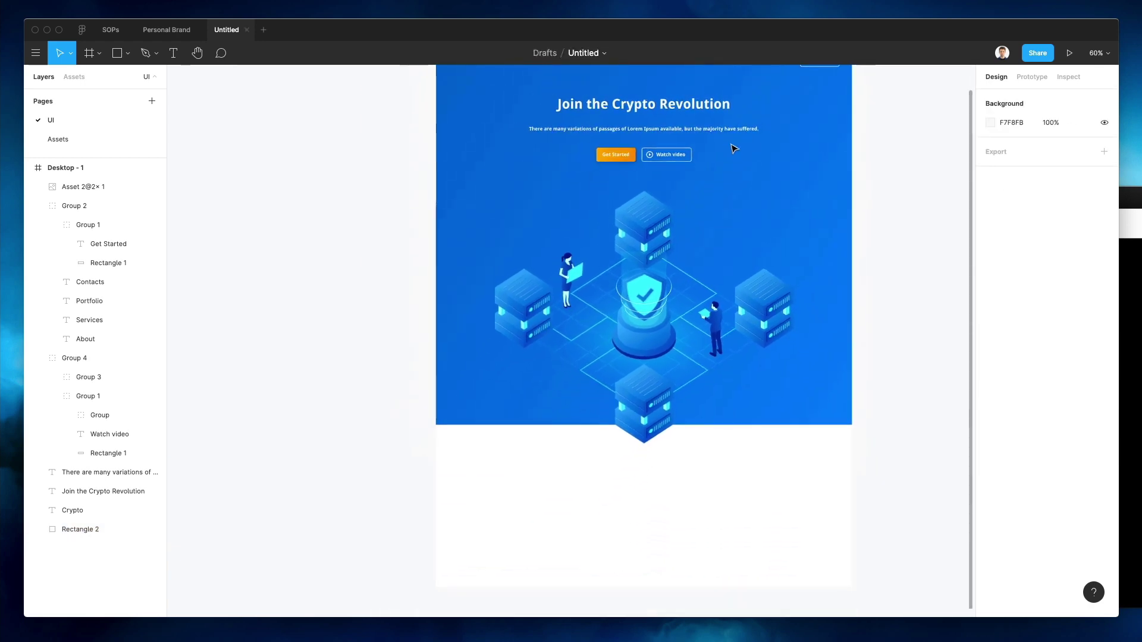
pyautogui.moveTo(805, 357); pyautogui.dragTo(800, 360)
pyautogui.click(899, 312)
pyautogui.scroll(2, 899, 312)
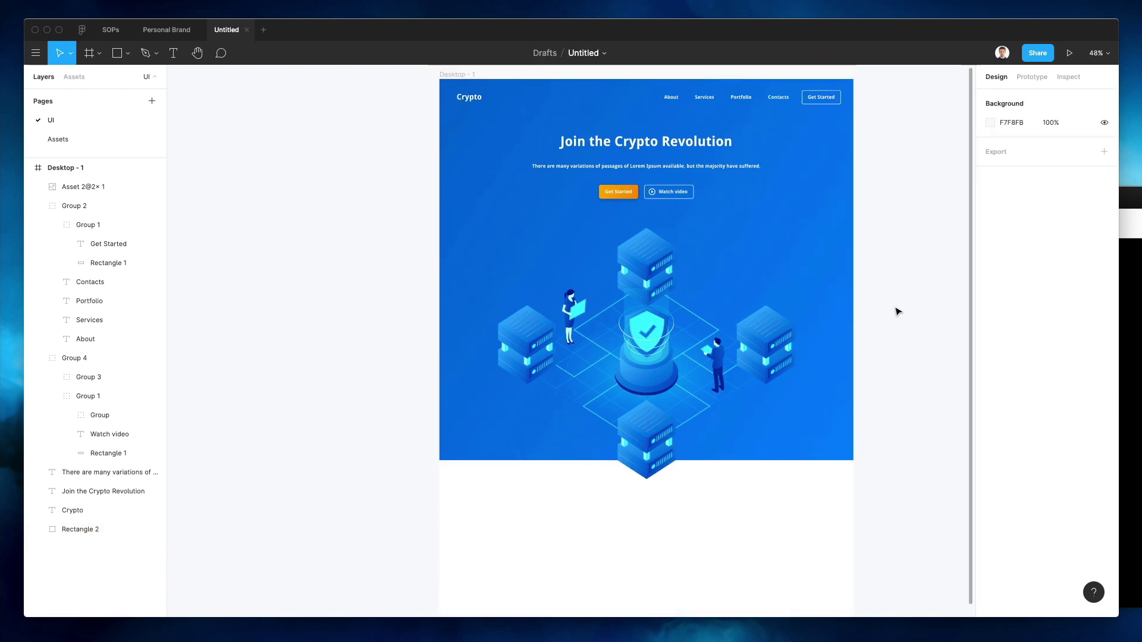
pyautogui.scroll(1, 897, 312)
pyautogui.hscroll(3, 892, 312)
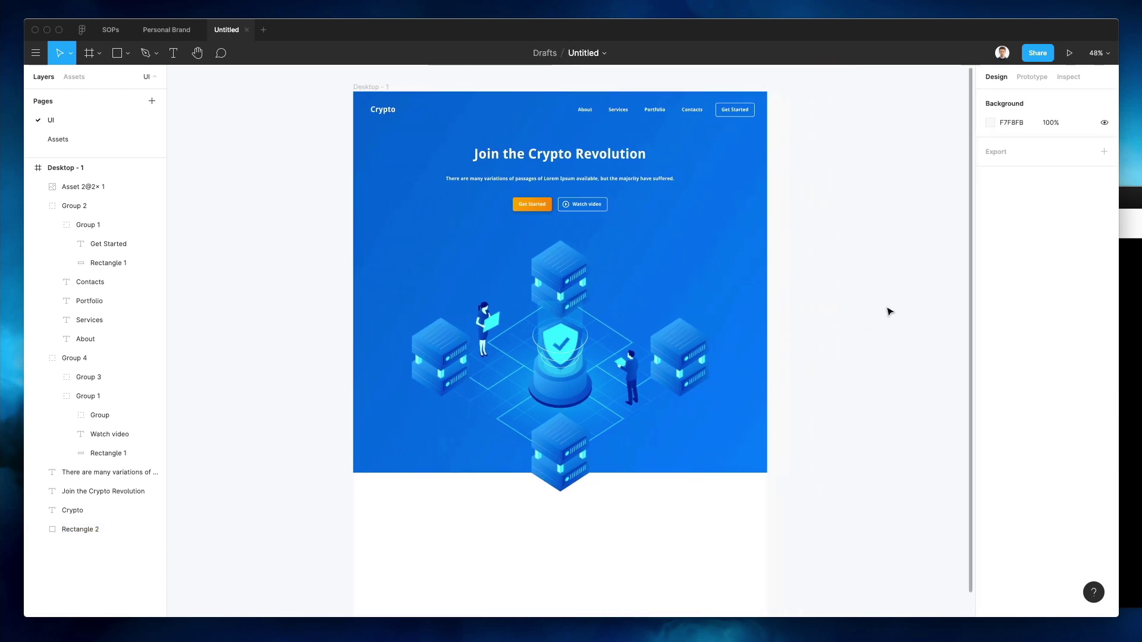
# - Extend the Desktop - 1 frame downward to a height of 2719 px to make room for another section
pyautogui.click(66, 168)
pyautogui.scroll(-5, 598, 471)
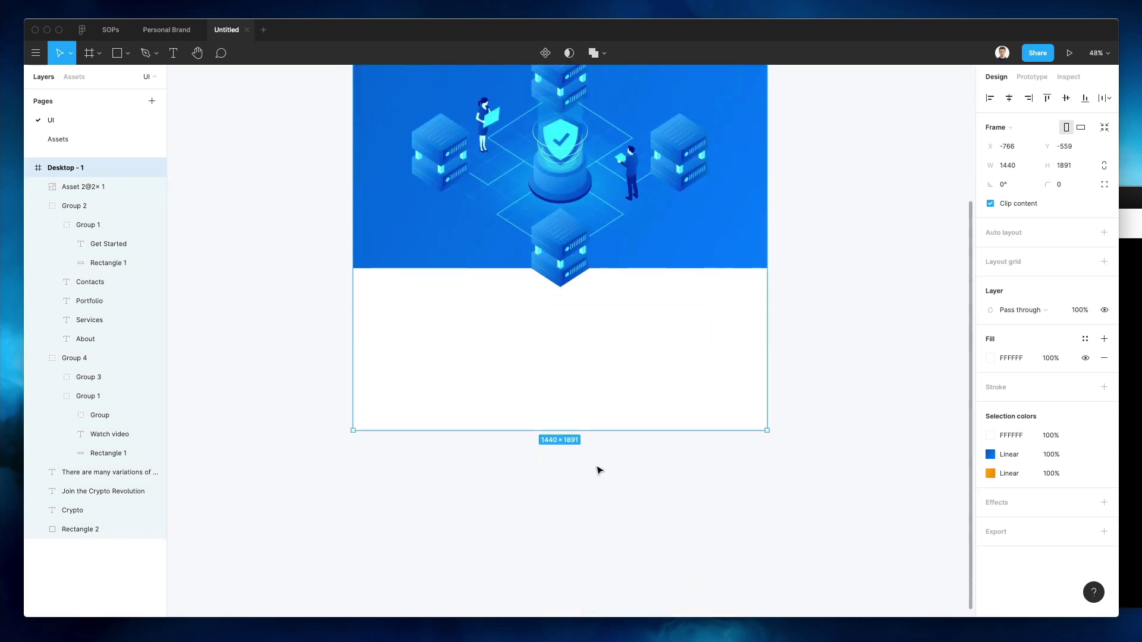
pyautogui.moveTo(573, 430); pyautogui.dragTo(602, 616)
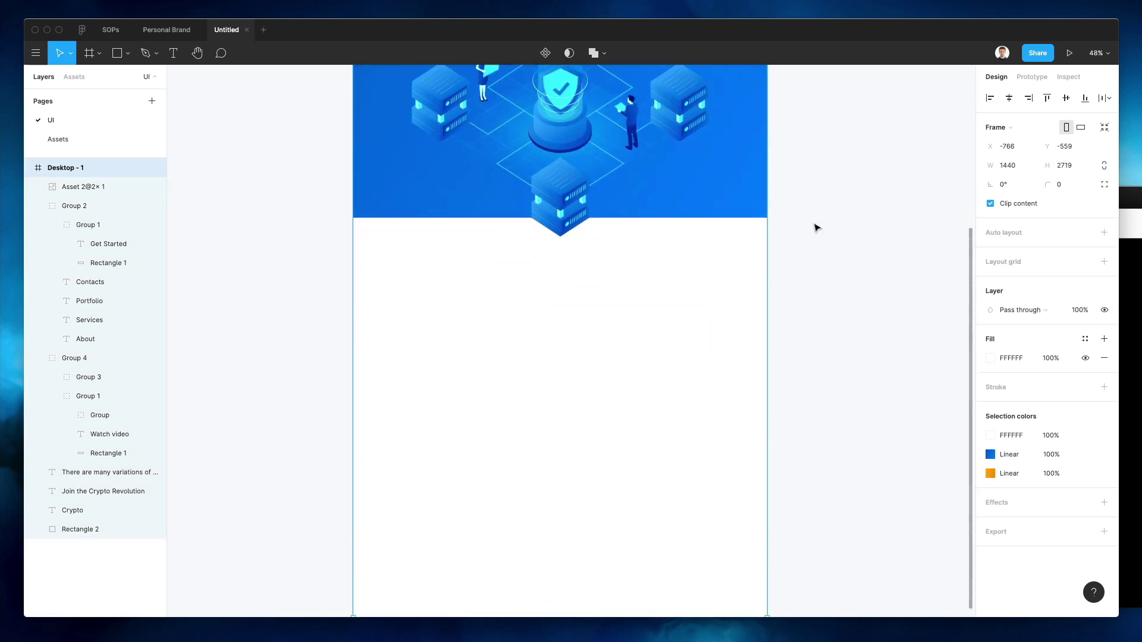
pyautogui.click(819, 227)
pyautogui.scroll(6, 819, 227)
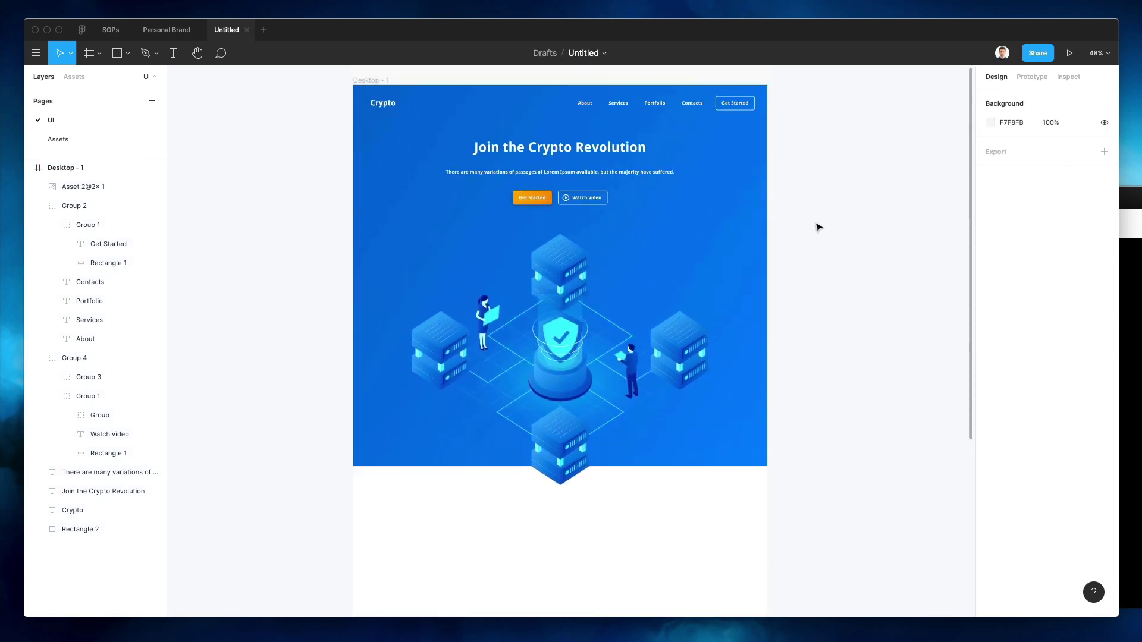
# - Copy the graphics card, Ethereum and Bitcoin images from the Assets page into the white area below the hero on the UI page
pyautogui.click(58, 139)
pyautogui.moveTo(657, 260); pyautogui.dragTo(926, 408)
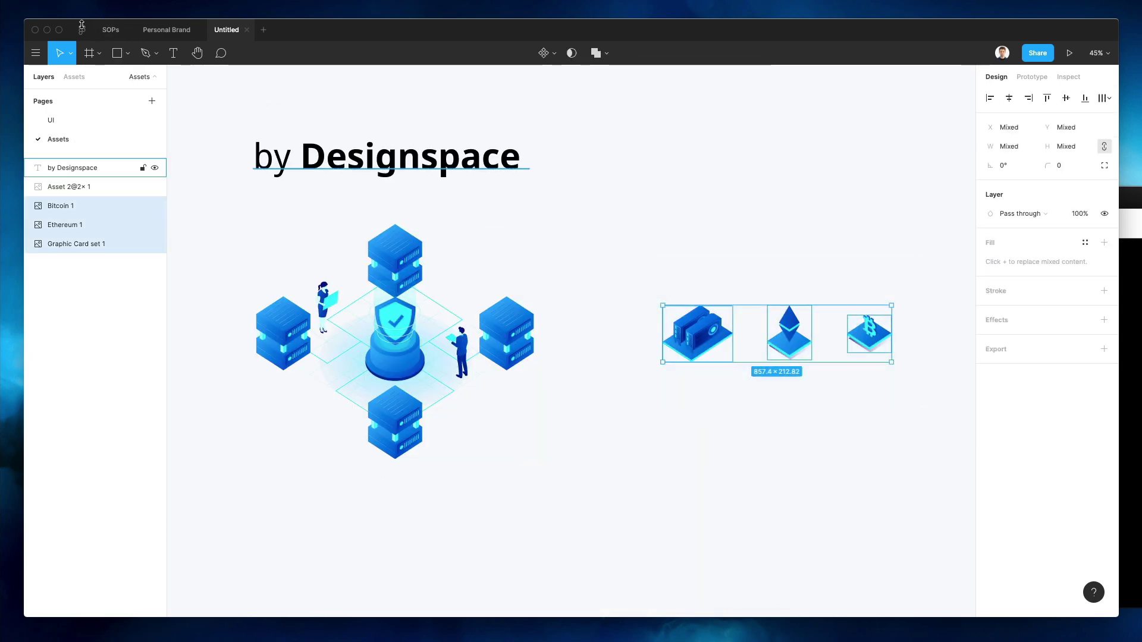
pyautogui.press('pageup')
pyautogui.scroll(-10, 512, 248)
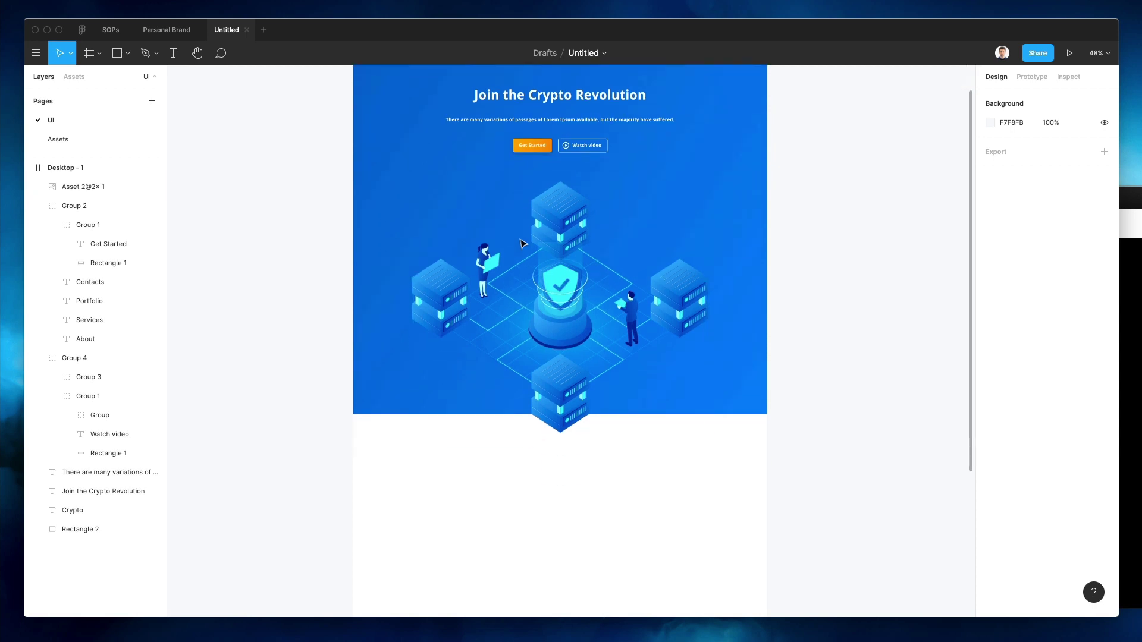
pyautogui.press('super+v')
pyautogui.press('super+space')
pyautogui.press('Escape')
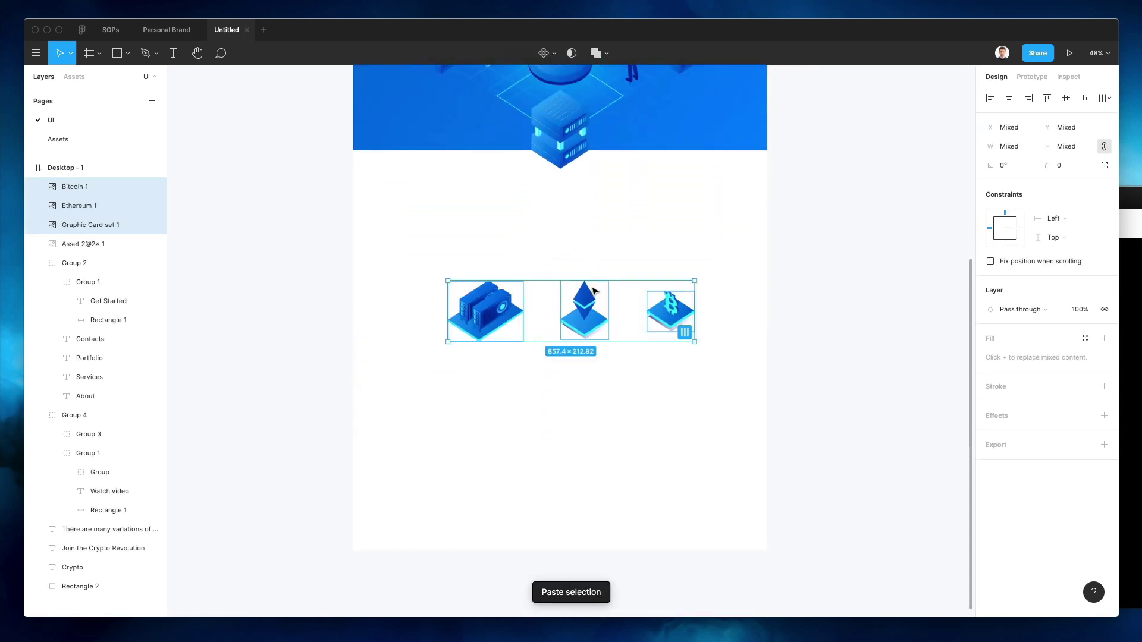
pyautogui.moveTo(580, 310); pyautogui.dragTo(543, 231)
pyautogui.click(585, 217)
# - Move the Ethereum image over the Bitcoin image and scale it down to a height of 141 px
pyautogui.scroll(5, 585, 221)
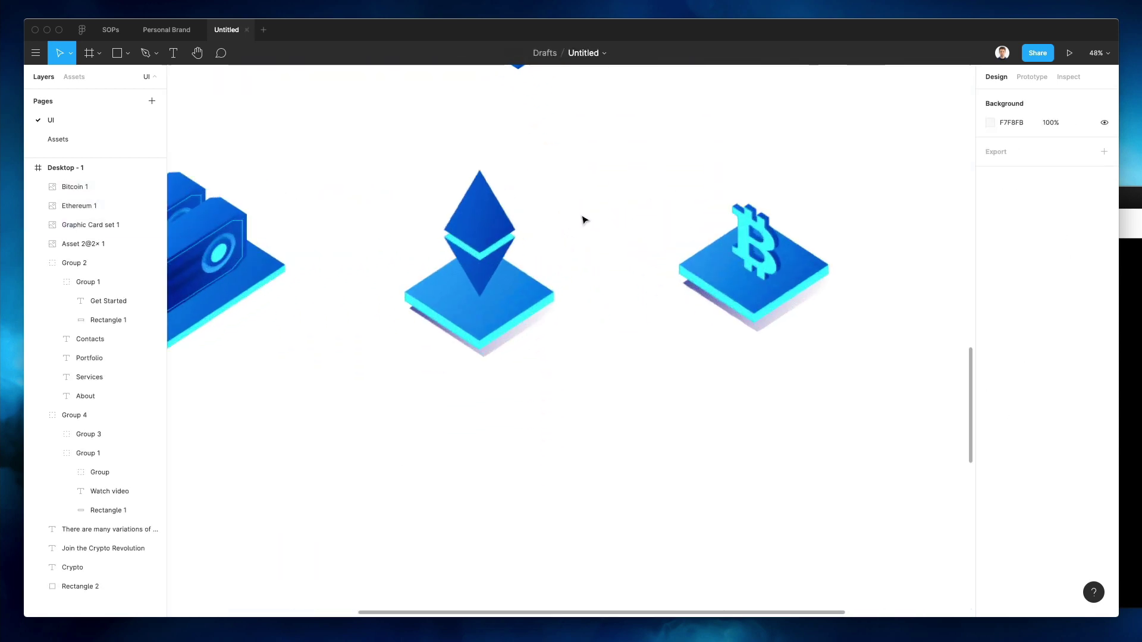
pyautogui.moveTo(480, 247); pyautogui.dragTo(756, 237)
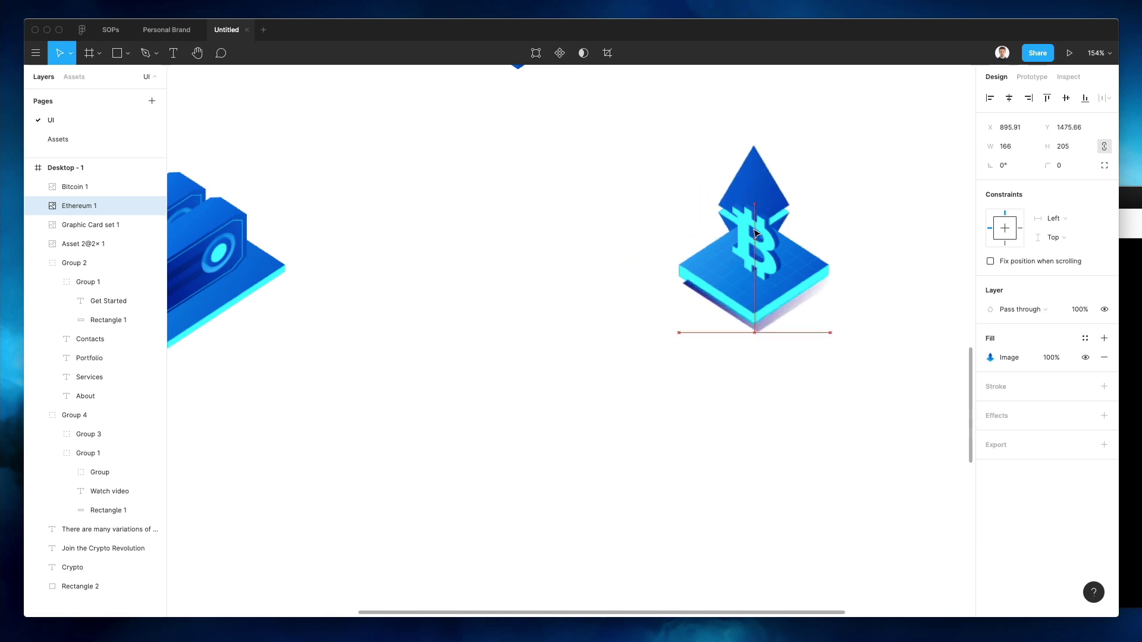
pyautogui.scroll(2, 757, 235)
pyautogui.moveTo(759, 196); pyautogui.dragTo(759, 256)
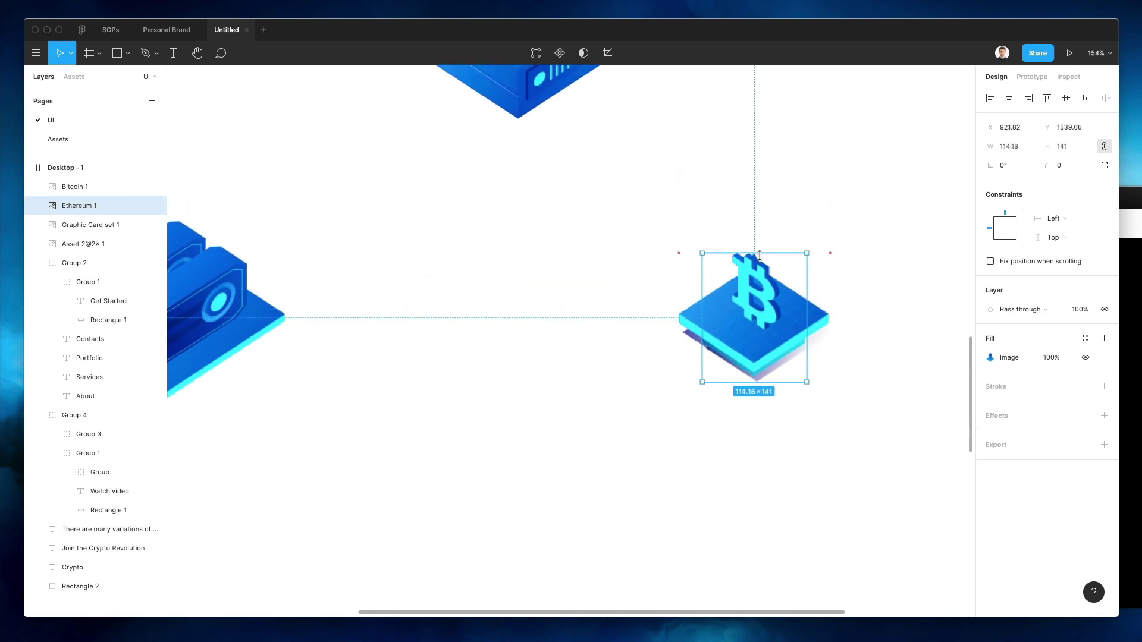
# - Shift the Ethereum image left, clear of the Bitcoin image, and enlarge it to about 166 × 204 px
pyautogui.hotkey('shift', 'Left')
pyautogui.hotkey('shift', 'Left')
pyautogui.hotkey('shift', 'Left')
pyautogui.hotkey('shift', 'Left')
pyautogui.hotkey('shift', 'Left')
pyautogui.hotkey('shift', 'Left')
pyautogui.hotkey('shift', 'Left')
pyautogui.hotkey('shift', 'Left')
pyautogui.hotkey('shift', 'Left')
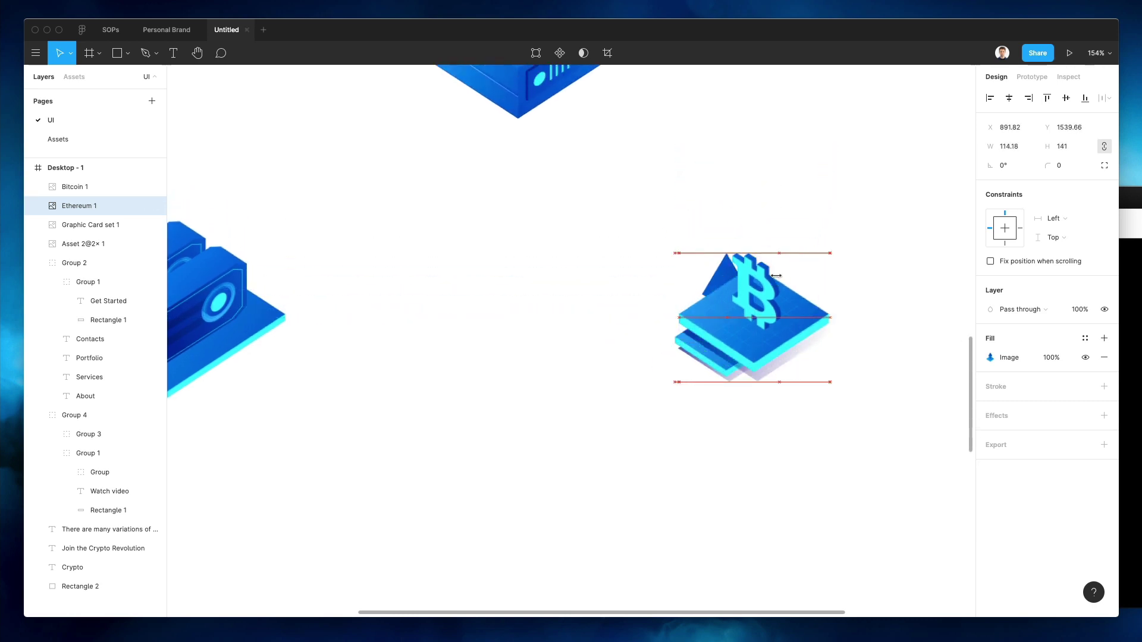
pyautogui.hotkey('shift', 'Left')
pyautogui.hotkey('shift', 'Left')
pyautogui.hotkey('shift', 'Left')
pyautogui.hotkey('shift', 'Left')
pyautogui.hotkey('shift', 'Left')
pyautogui.hotkey('shift', 'Left')
pyautogui.hotkey('shift', 'Left')
pyautogui.hotkey('shift', 'Left')
pyautogui.hotkey('shift', 'Left')
pyautogui.hotkey('shift', 'Left')
pyautogui.hotkey('shift', 'Left')
pyautogui.hotkey('shift', 'Left')
pyautogui.hotkey('shift', 'Left')
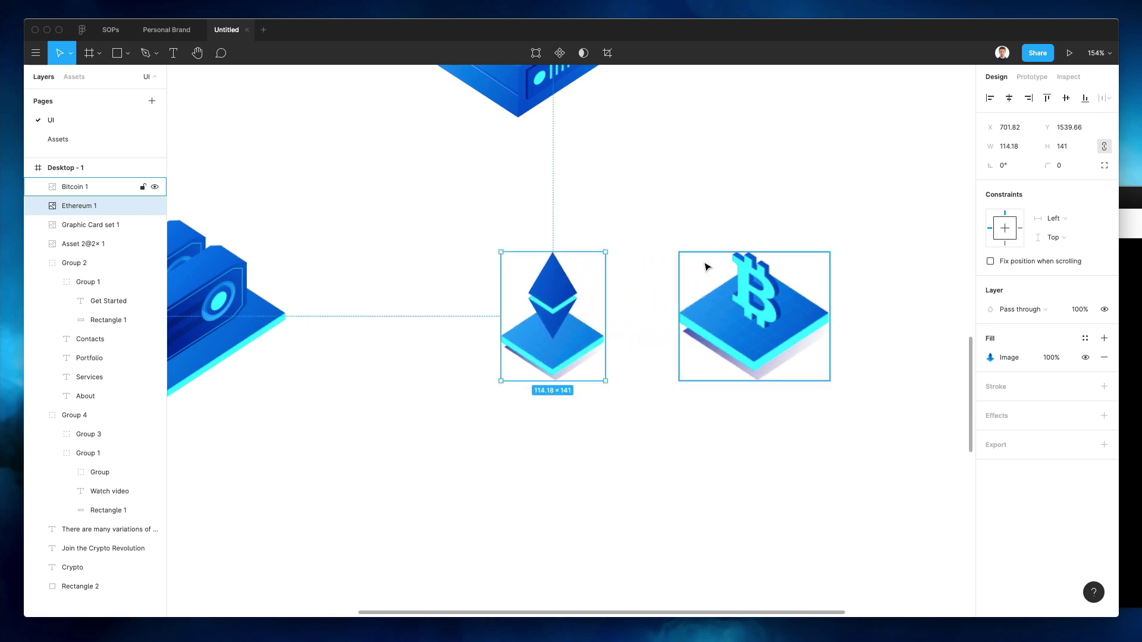
pyautogui.moveTo(573, 250); pyautogui.dragTo(576, 193)
pyautogui.hscroll(-5, 571, 199)
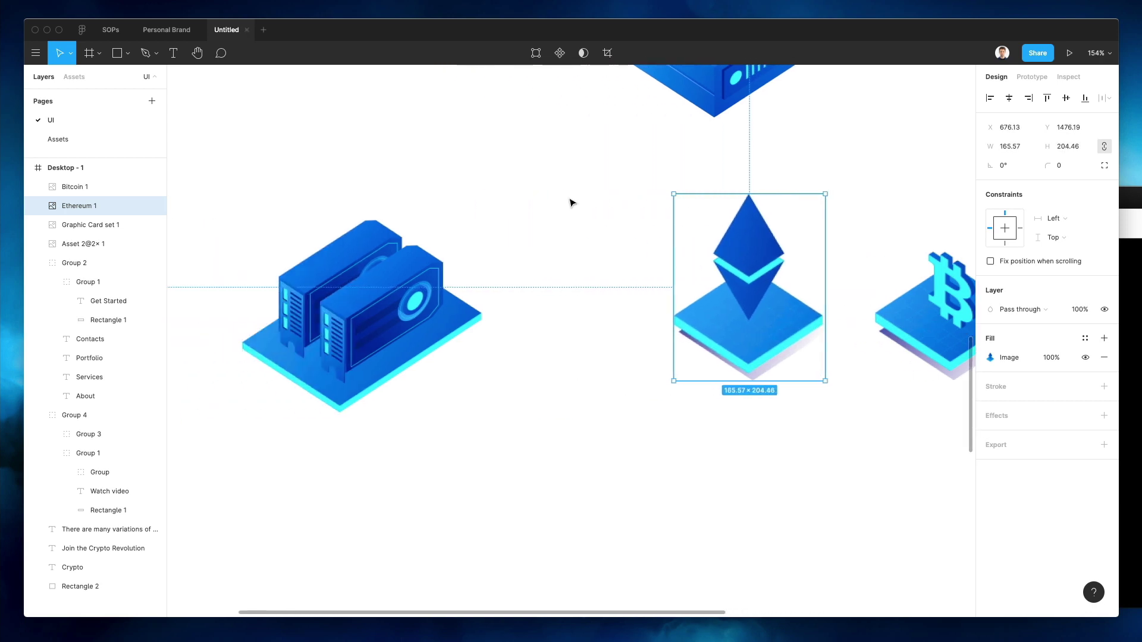
# - Delete the Bitcoin image from the area below the hero
pyautogui.click(398, 260)
pyautogui.scroll(2, 415, 253)
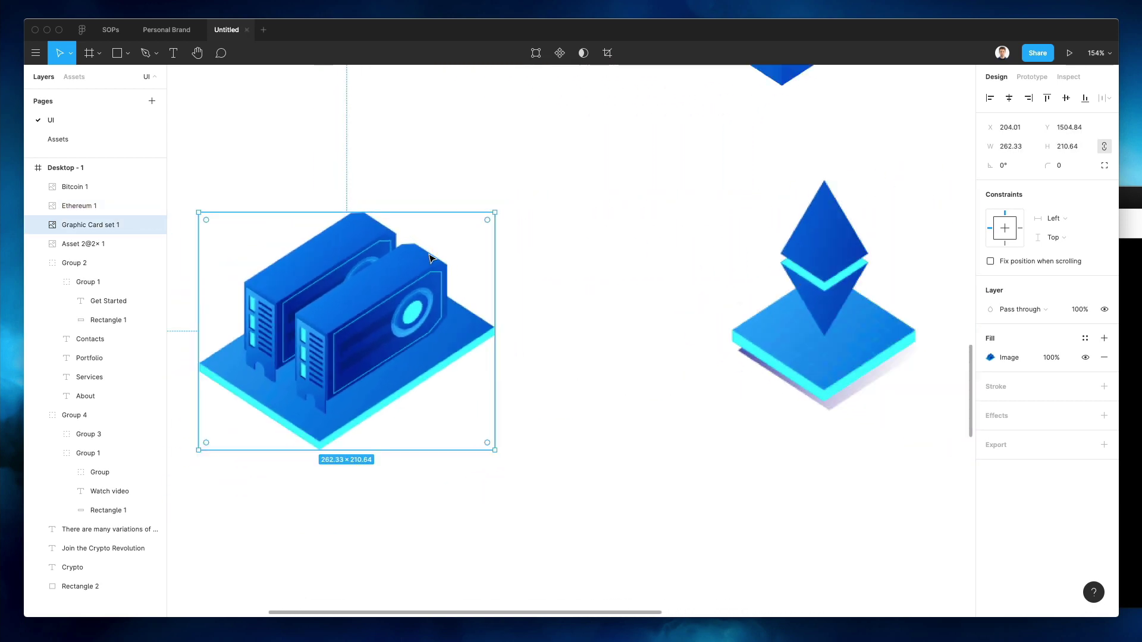
pyautogui.scroll(-10, 415, 254)
pyautogui.click(666, 284)
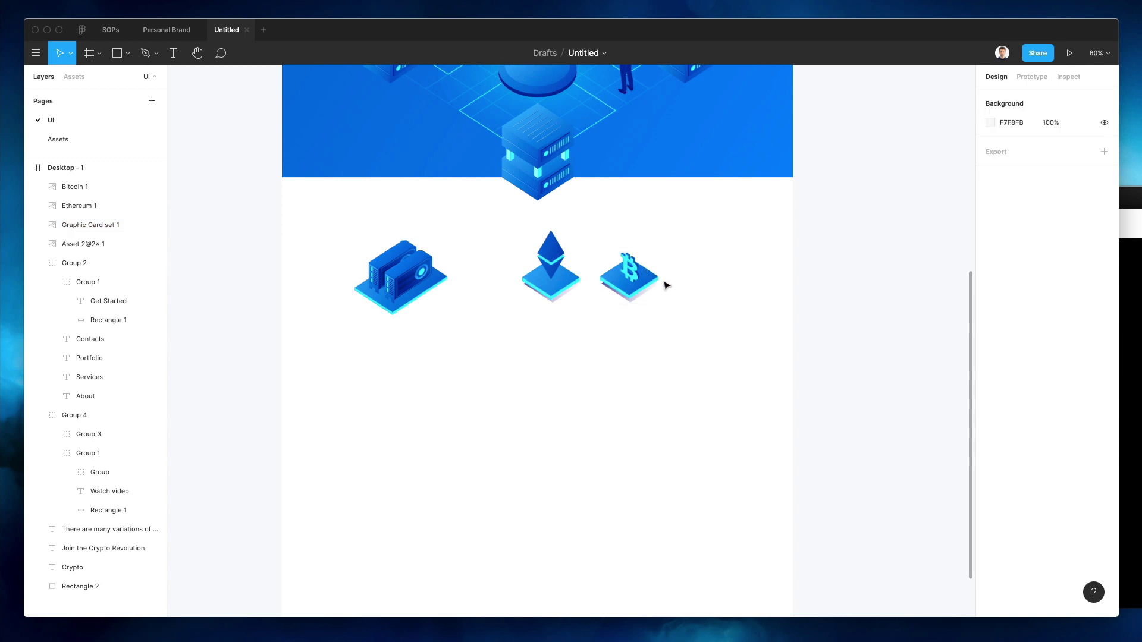
pyautogui.click(628, 262)
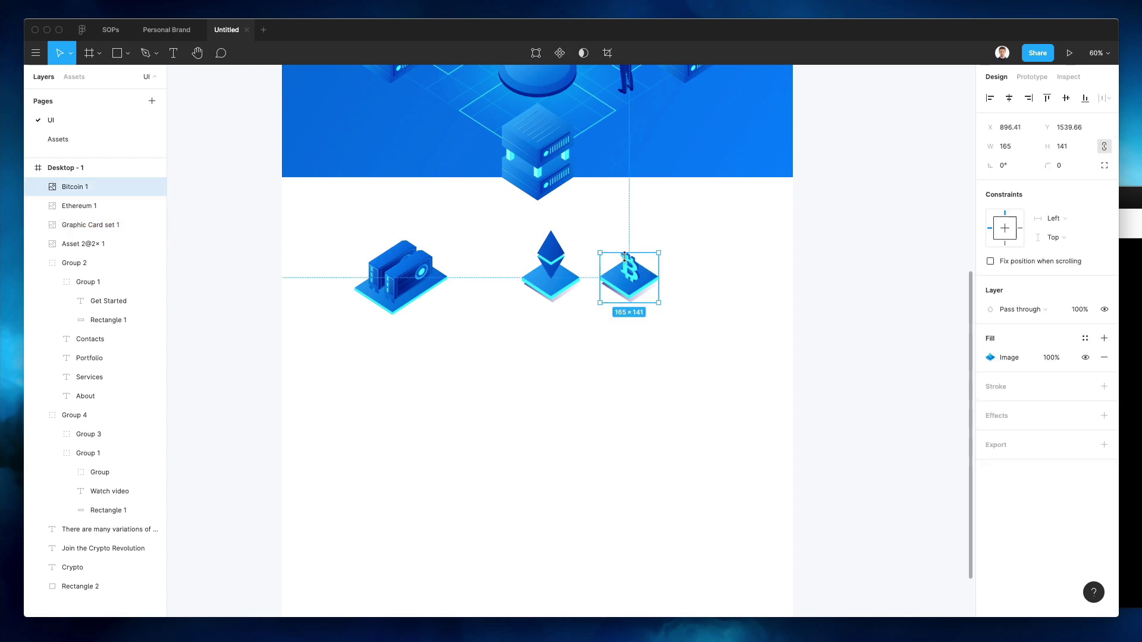
pyautogui.press('Delete')
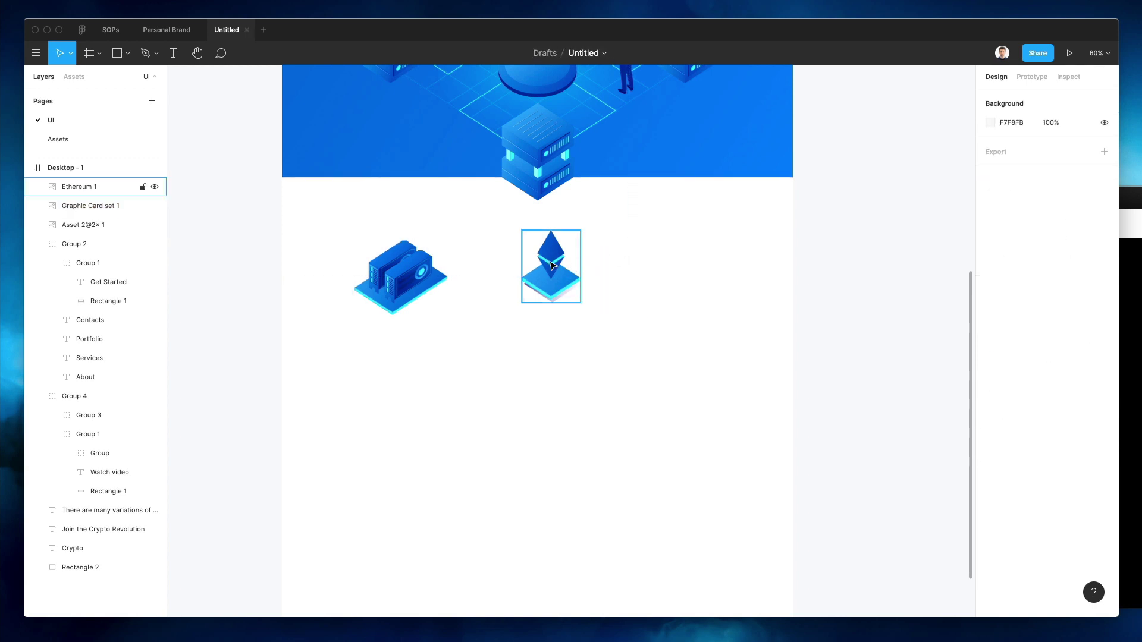
# - Place the Ethereum image under the graphics card image, enlarge it slightly, and move both images farther down from the hero
pyautogui.moveTo(554, 276); pyautogui.dragTo(396, 384)
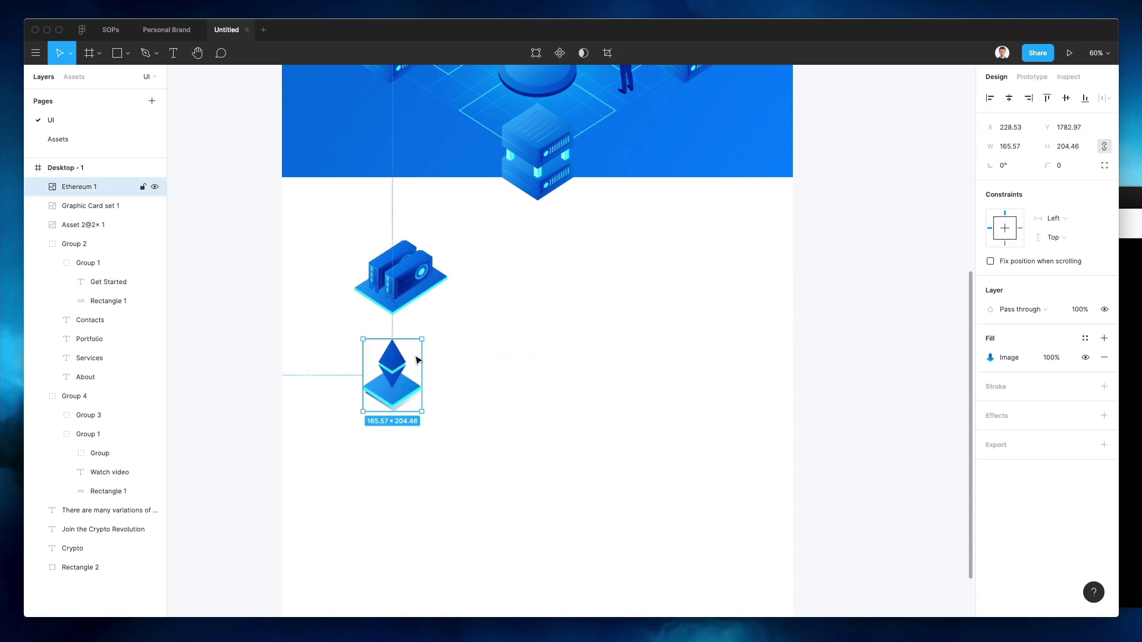
pyautogui.moveTo(422, 338); pyautogui.dragTo(427, 333)
pyautogui.moveTo(400, 369); pyautogui.dragTo(401, 378)
pyautogui.moveTo(331, 257); pyautogui.dragTo(468, 419)
pyautogui.moveTo(415, 293); pyautogui.dragTo(418, 326)
pyautogui.click(583, 313)
# - Move the Ethereum image up to the right of the graphics card image, in the same row
pyautogui.scroll(5, 584, 316)
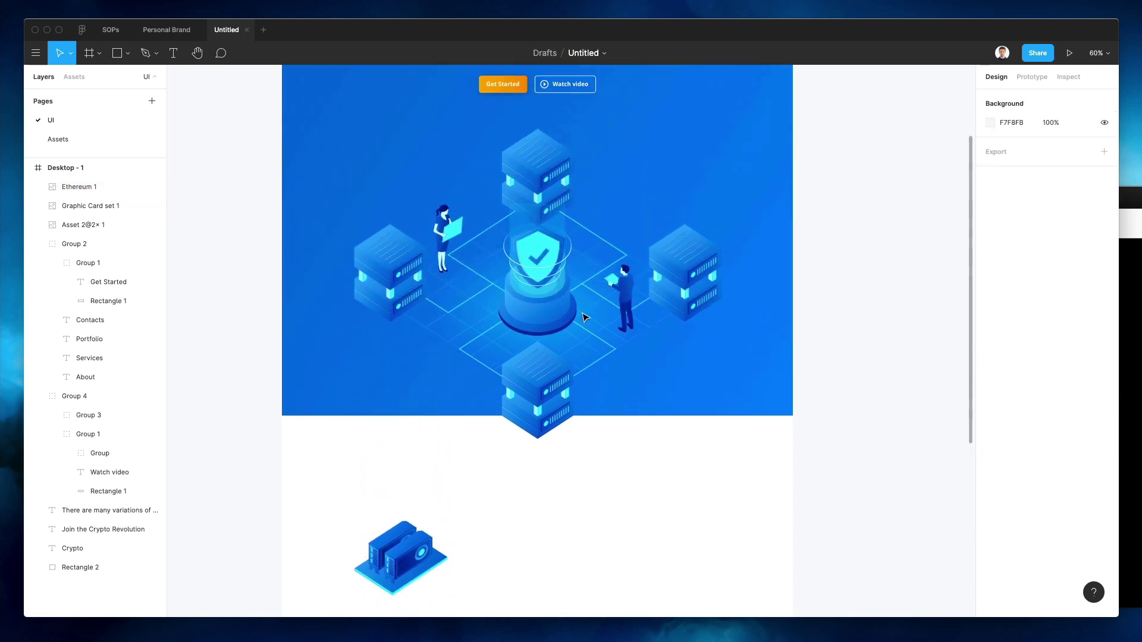
pyautogui.scroll(-2, 583, 317)
pyautogui.moveTo(415, 512); pyautogui.dragTo(595, 406)
pyautogui.moveTo(576, 366); pyautogui.dragTo(581, 372)
pyautogui.click(619, 346)
pyautogui.scroll(-3, 618, 346)
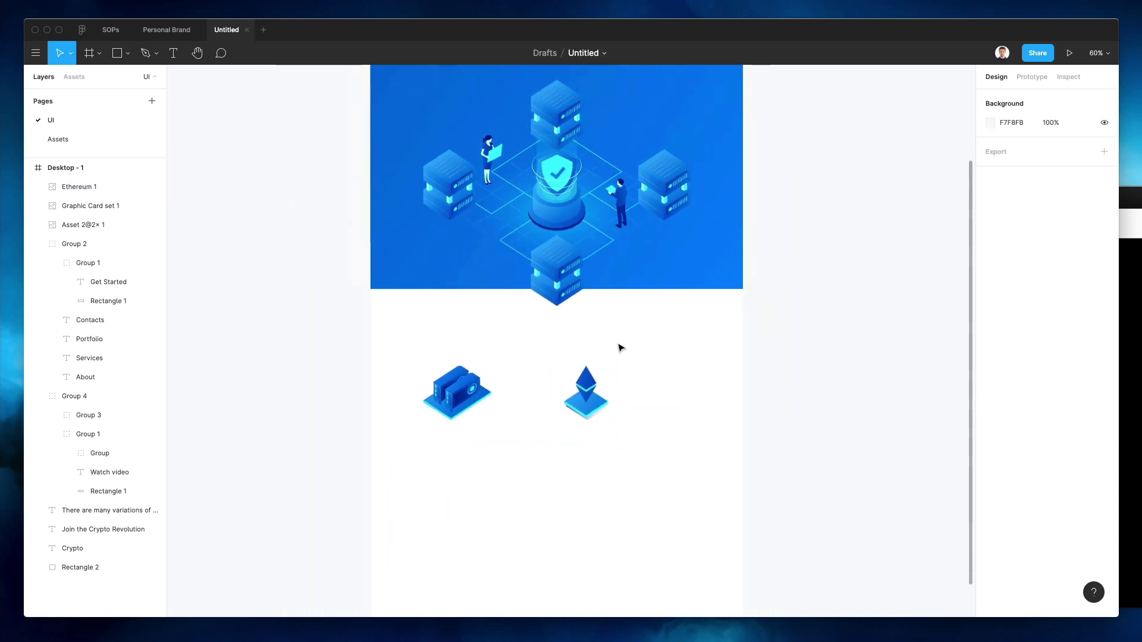
# - Copy the hero's subheading text and paste it into the white section with the two images
pyautogui.scroll(2, 619, 346)
pyautogui.scroll(3, 660, 399)
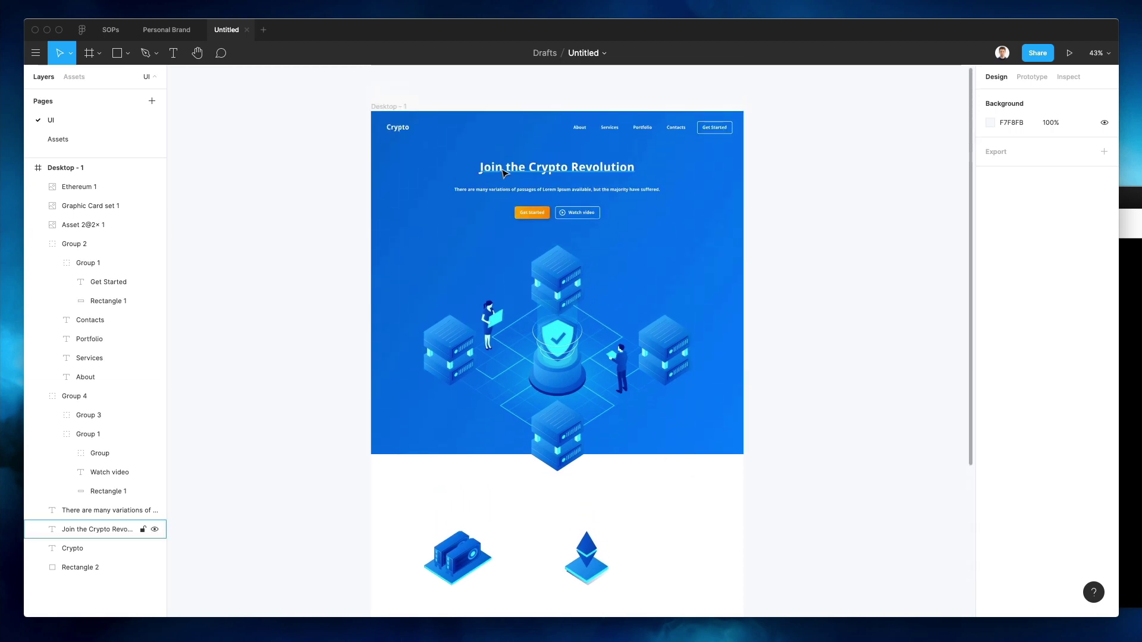
pyautogui.click(531, 192)
pyautogui.scroll(-3, 579, 467)
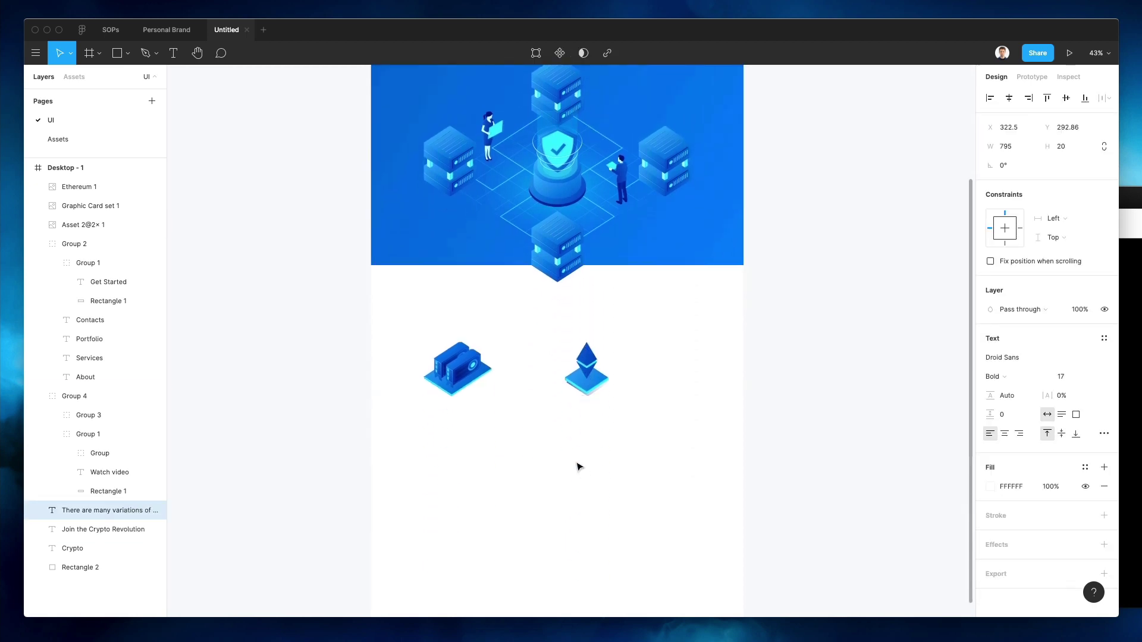
pyautogui.scroll(-2, 559, 413)
pyautogui.scroll(5, 548, 377)
pyautogui.hotkey('ctrl', 'v')
pyautogui.scroll(3, 553, 363)
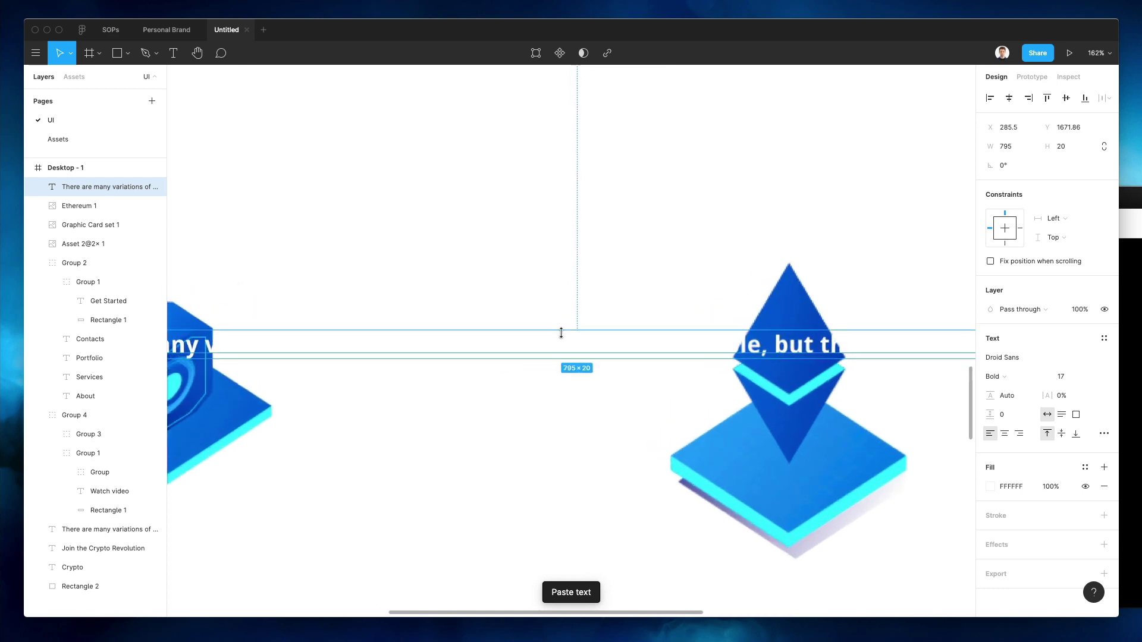
pyautogui.scroll(-3, 561, 331)
pyautogui.scroll(2, 564, 339)
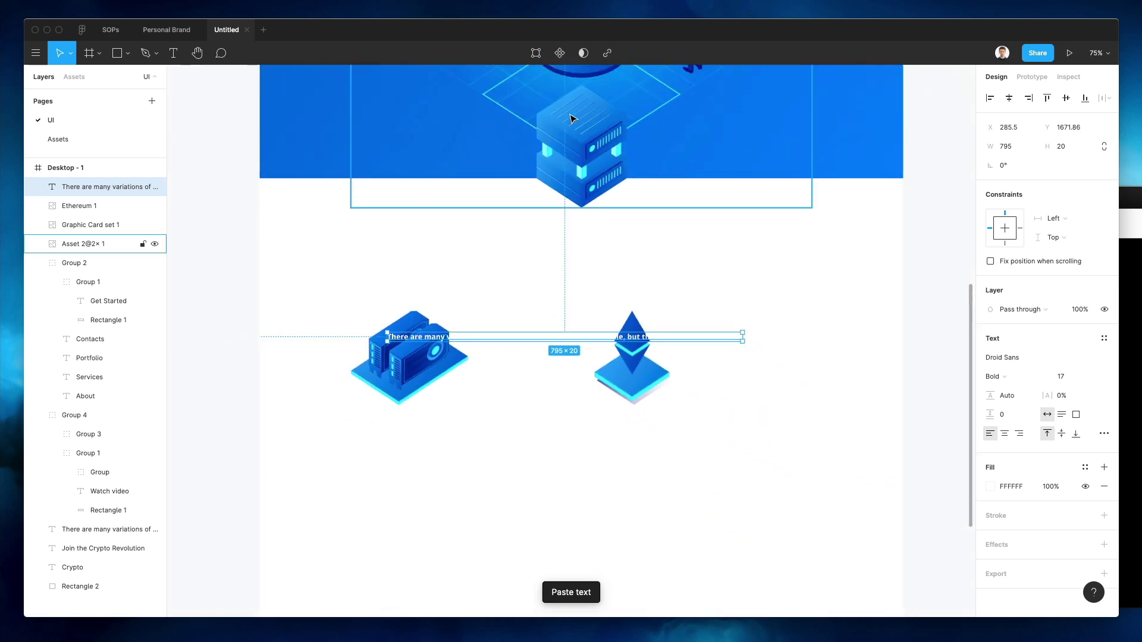
# - Colour the pasted text dark blue 001D96, sampled from the illustration, and set its weight to Regular
pyautogui.press('i')
pyautogui.click(600, 138)
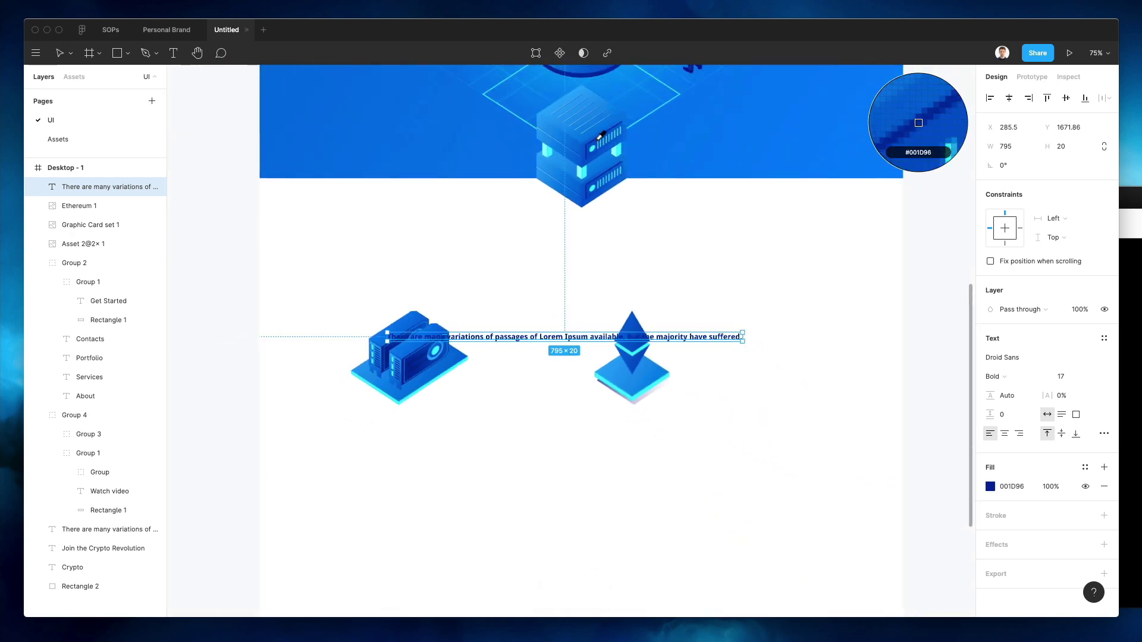
pyautogui.click(511, 331)
pyautogui.click(511, 335)
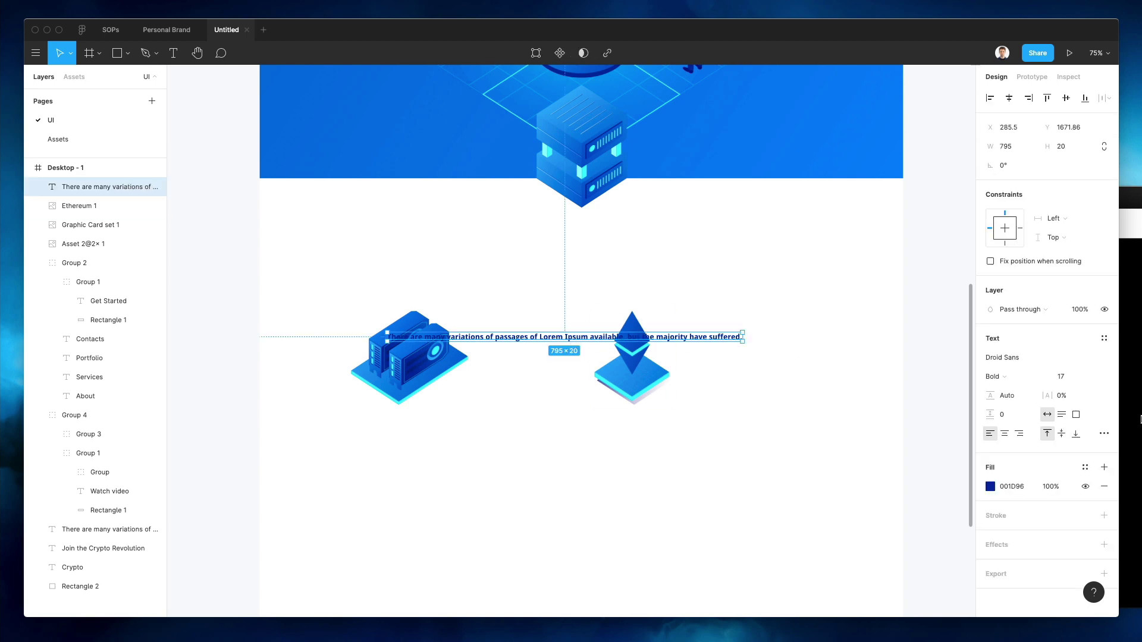
pyautogui.click(1012, 376)
pyautogui.click(1025, 368)
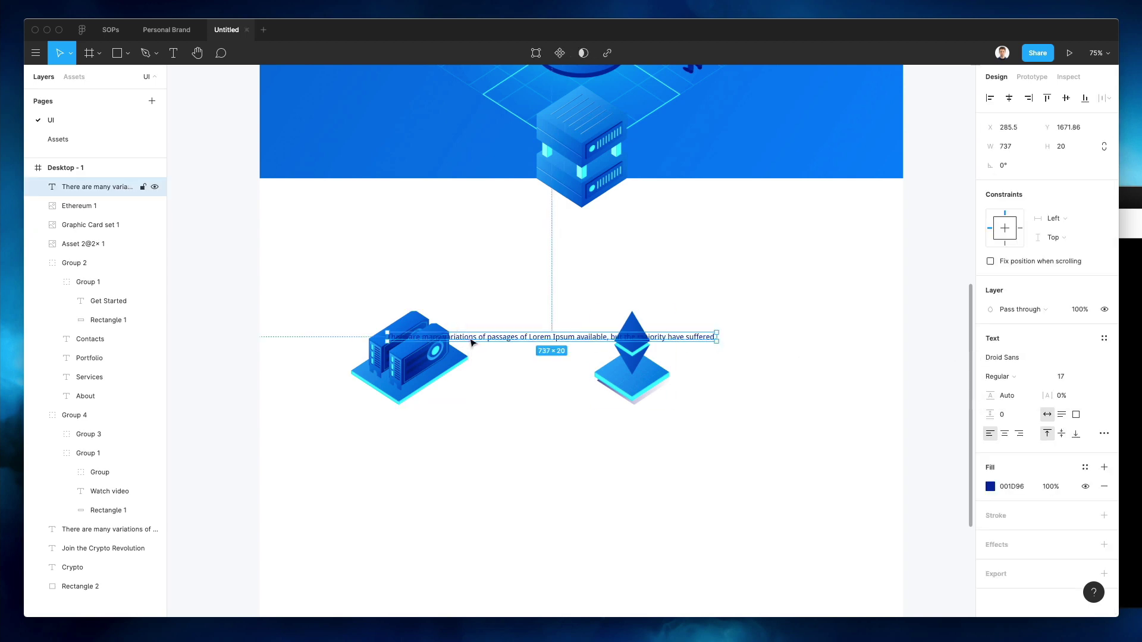
# - Move the dark blue text to the right of the graphics card image and duplicate it just above itself
pyautogui.moveTo(475, 342); pyautogui.dragTo(598, 352)
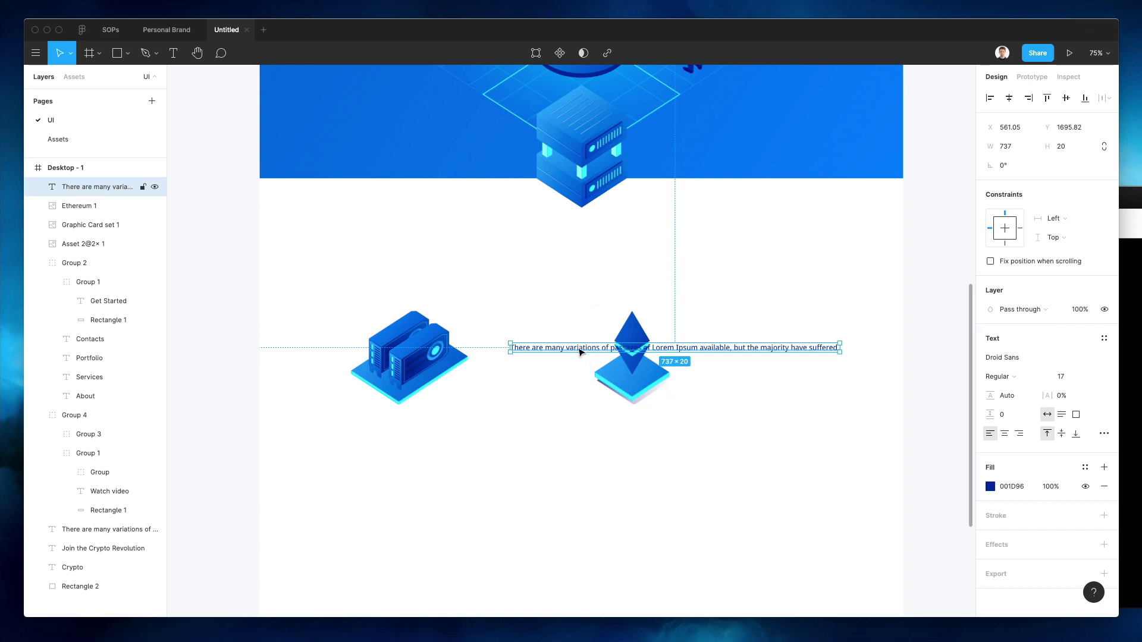
pyautogui.moveTo(578, 351); pyautogui.dragTo(549, 322)
# - Change the upper text copy to "Your favourite blockchain features" and make it bold
pyautogui.doubleClick(549, 322)
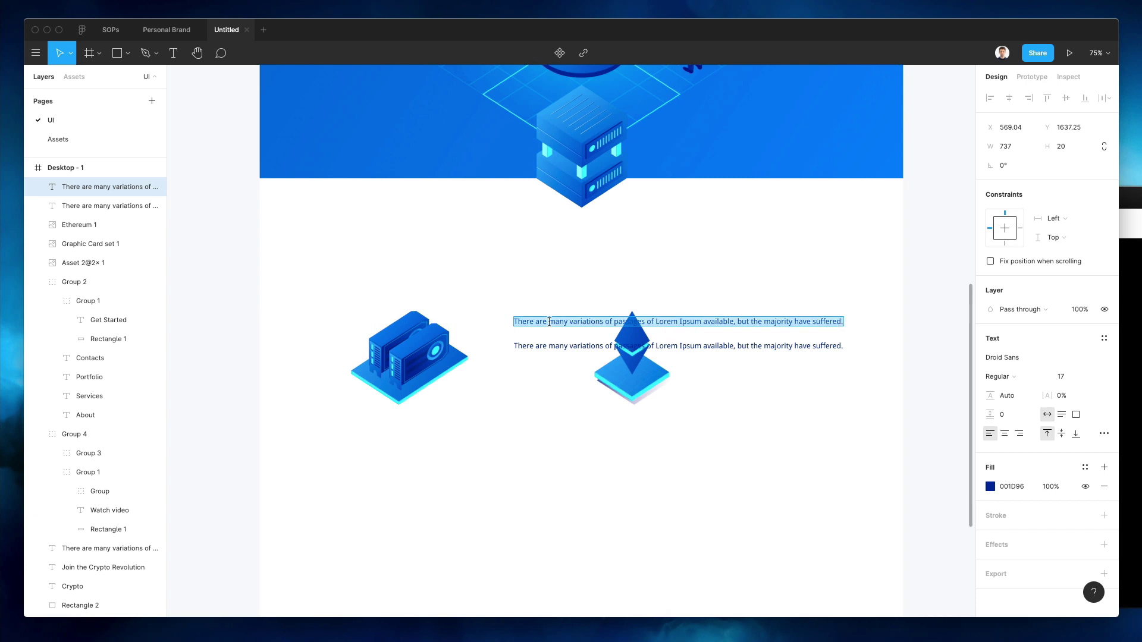
pyautogui.write('Your favourite blockchain')
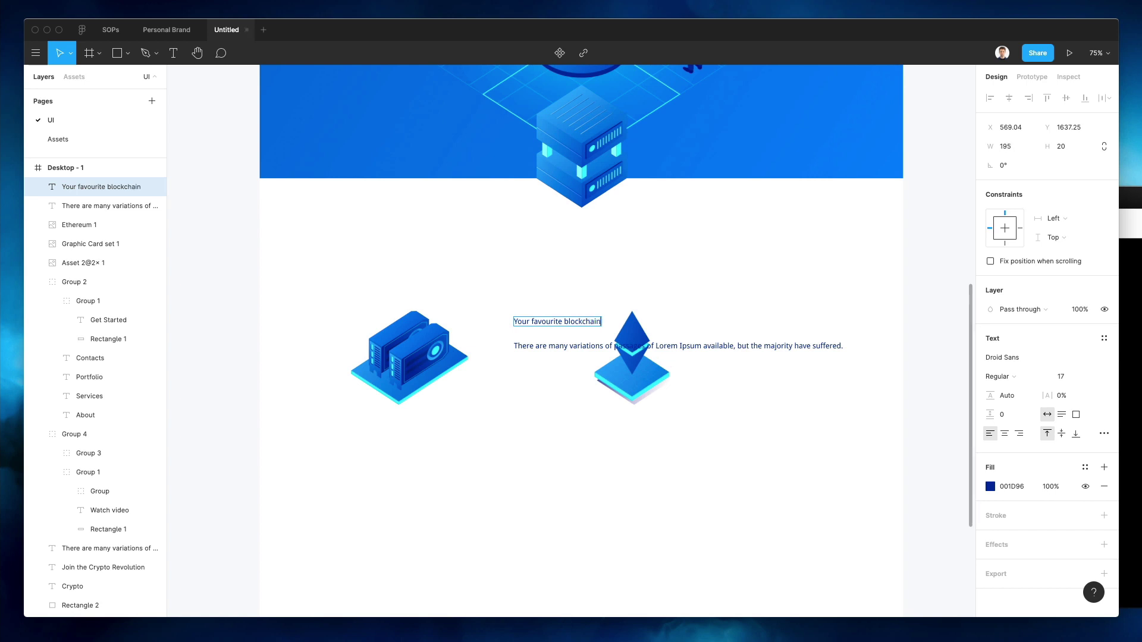
pyautogui.press('Escape')
pyautogui.click(555, 288)
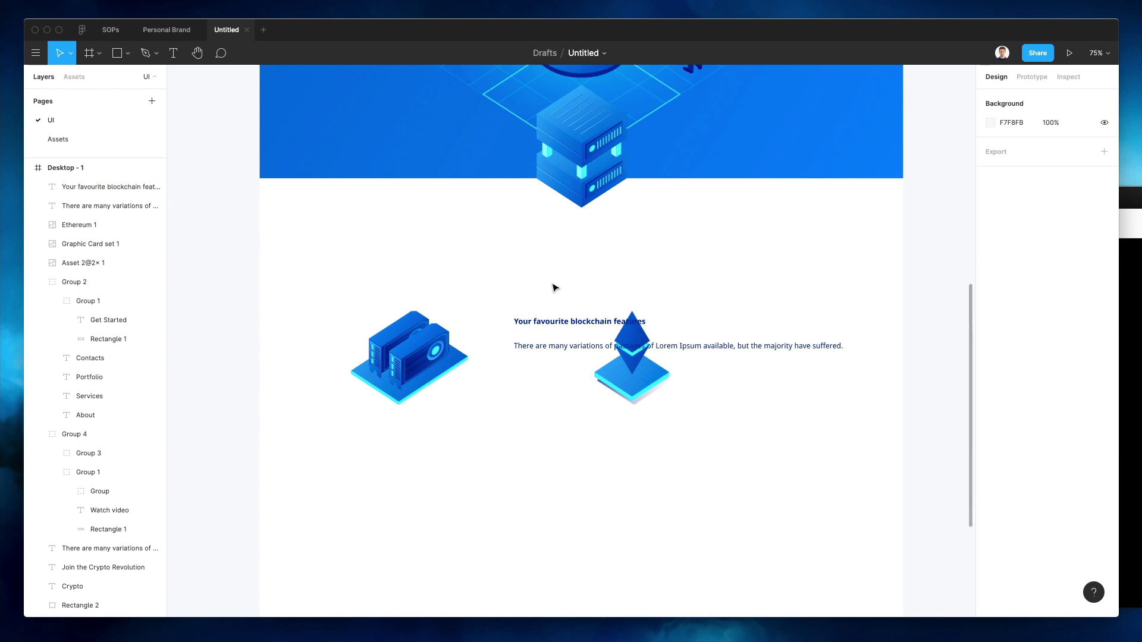
pyautogui.click(575, 325)
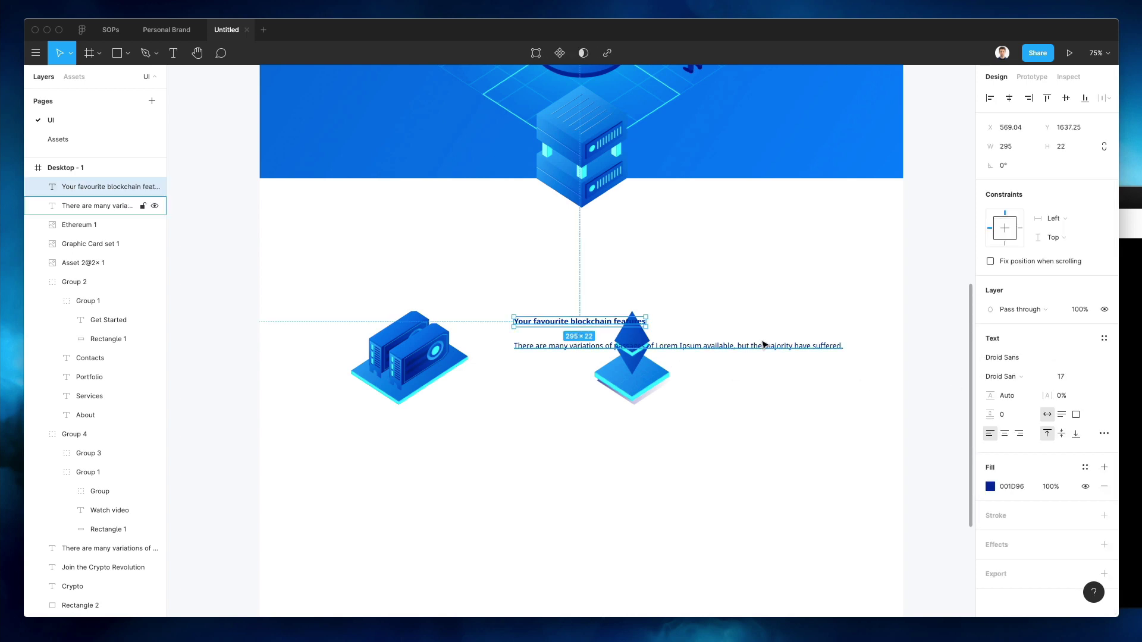
# - Move the Ethereum image clear below the text and darken the "Your favourite blockchain features" heading to 000A36
pyautogui.click(633, 363)
pyautogui.moveTo(632, 363); pyautogui.dragTo(632, 519)
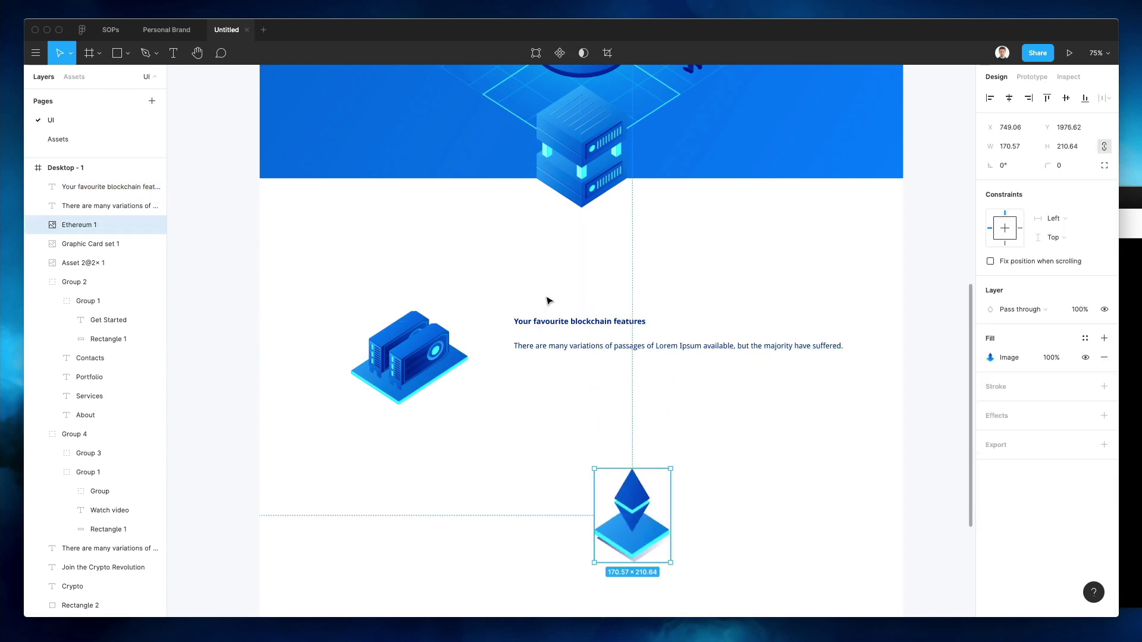
pyautogui.moveTo(543, 295); pyautogui.dragTo(671, 406)
pyautogui.moveTo(634, 282); pyautogui.dragTo(658, 333)
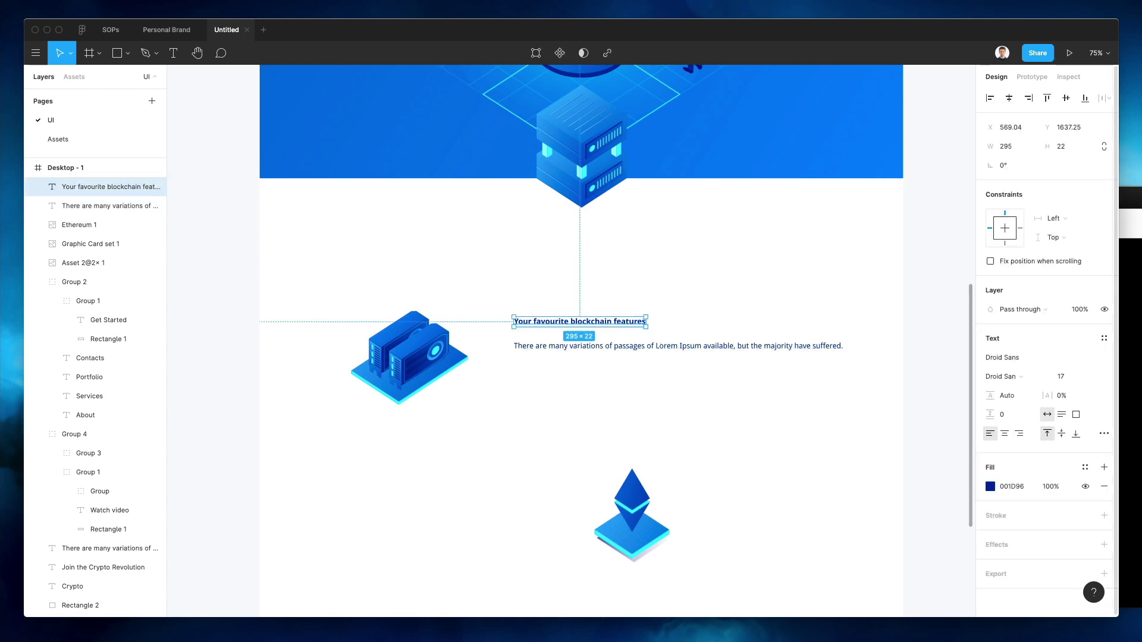
pyautogui.click(991, 487)
pyautogui.moveTo(927, 398); pyautogui.dragTo(995, 429)
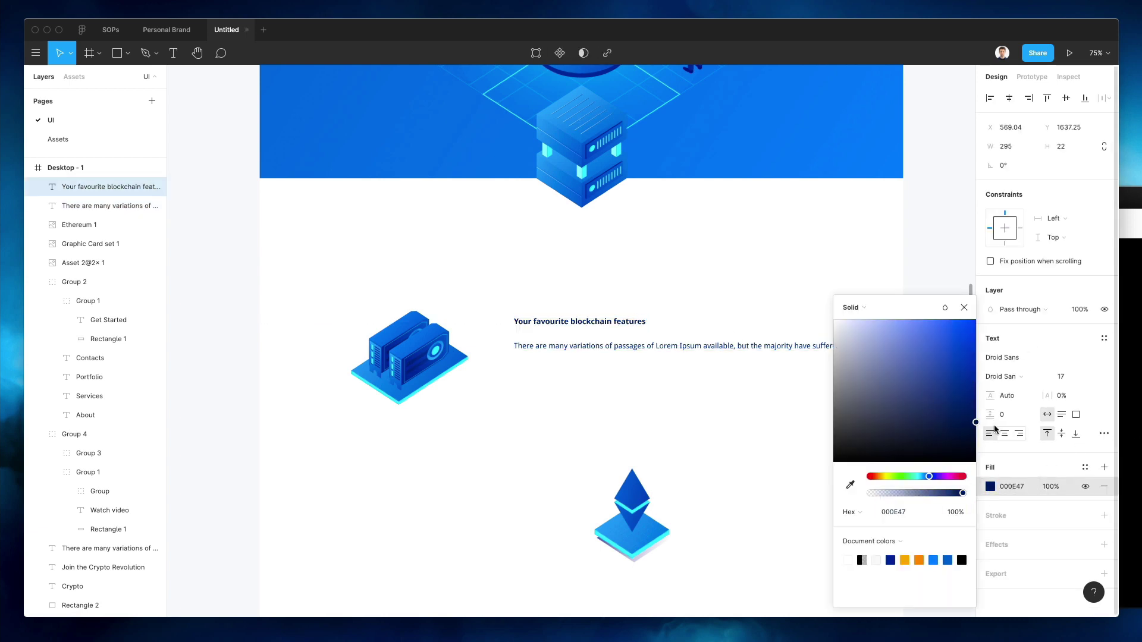
pyautogui.click(679, 273)
# - Recolour the description text under the heading to a muted greyish navy
pyautogui.click(681, 346)
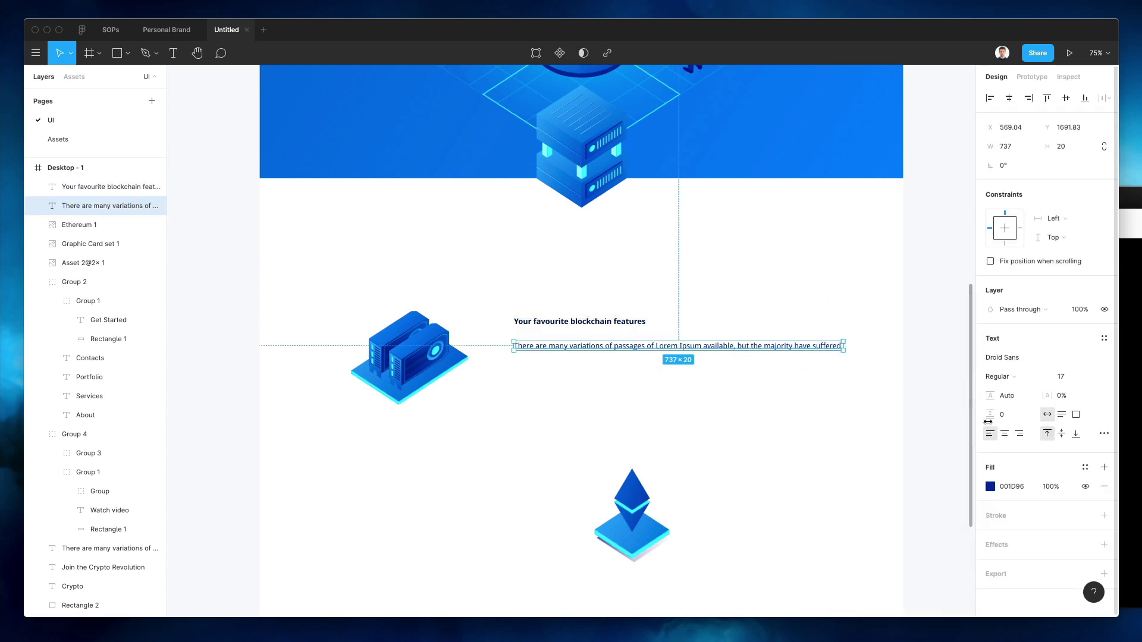
pyautogui.click(989, 492)
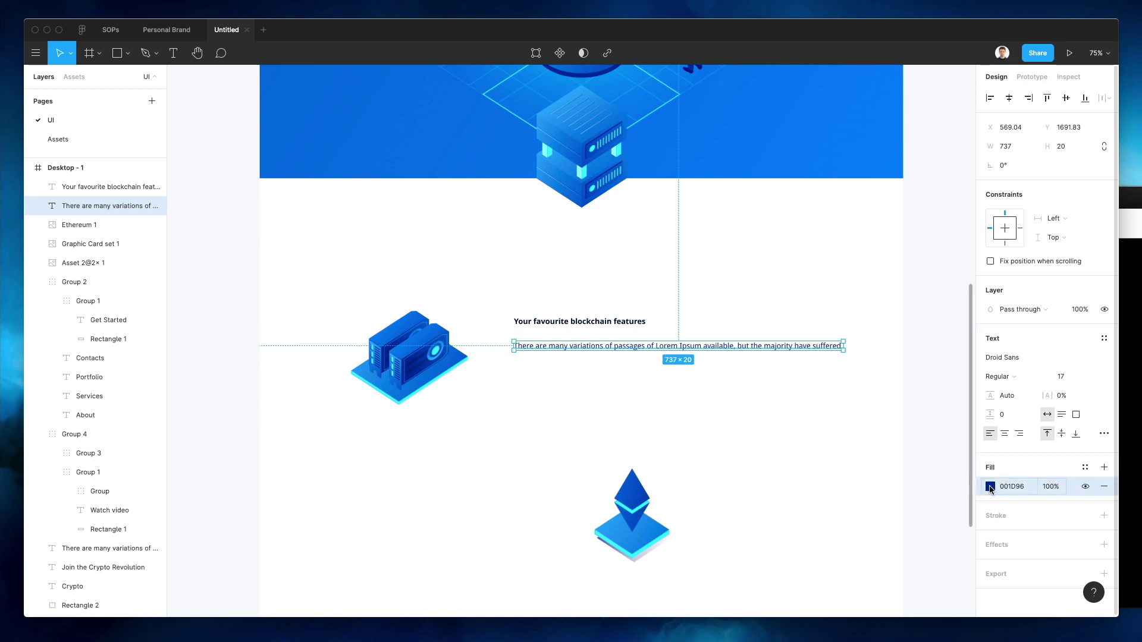
pyautogui.click(990, 486)
pyautogui.moveTo(877, 373); pyautogui.dragTo(874, 380)
pyautogui.click(664, 277)
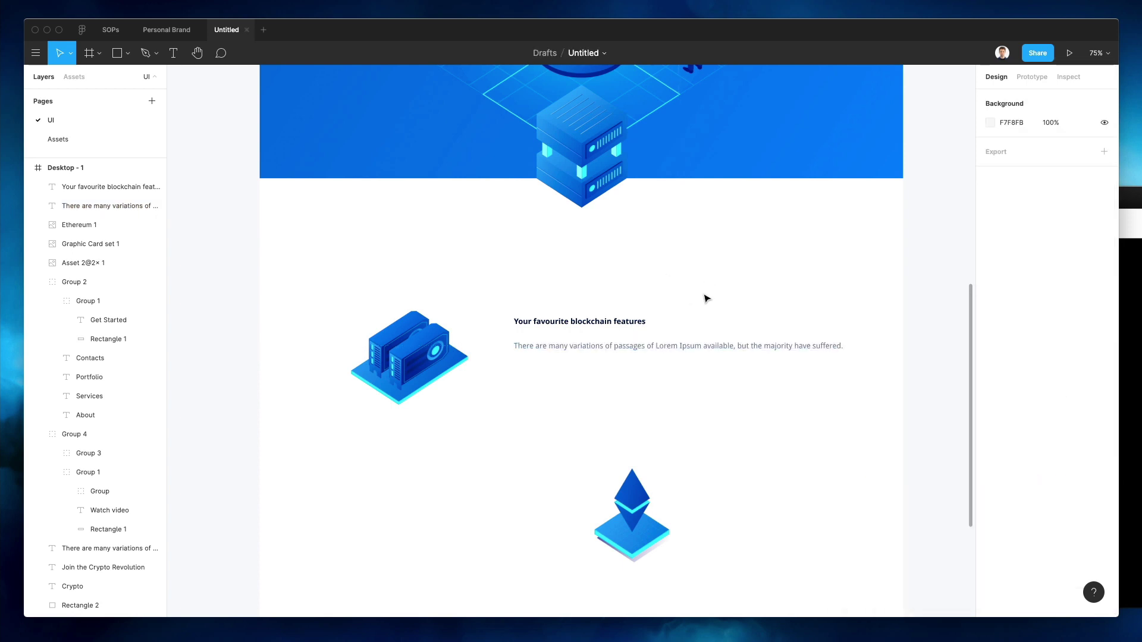
# - Set the font size of the "Your favourite blockchain features" heading to 27
pyautogui.click(643, 322)
pyautogui.click(1065, 381)
pyautogui.write('27')
pyautogui.press('Return')
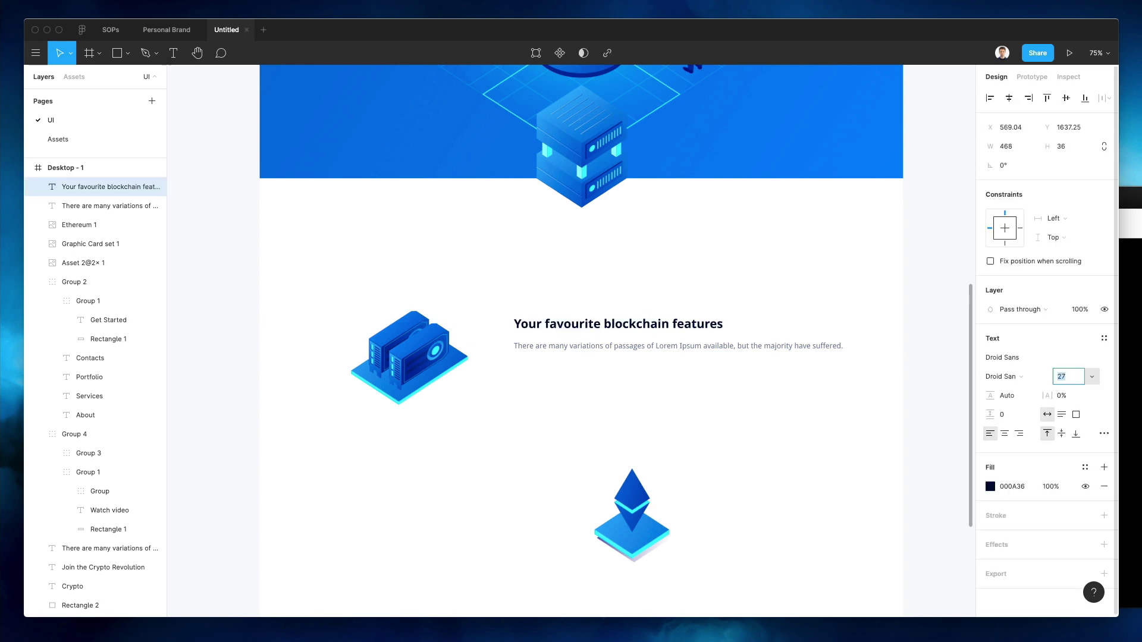
# - Move the heading and description down beside the middle of the graphics card image, and shift all three slightly left
pyautogui.click(660, 258)
pyautogui.moveTo(658, 280); pyautogui.dragTo(846, 395)
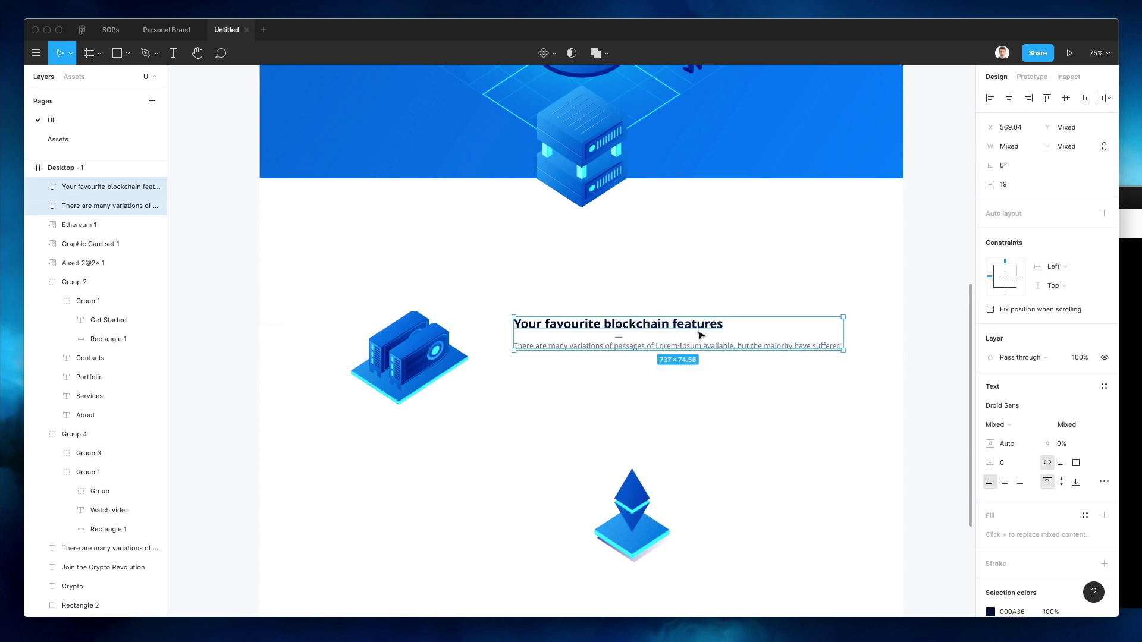
pyautogui.moveTo(699, 333); pyautogui.dragTo(685, 356)
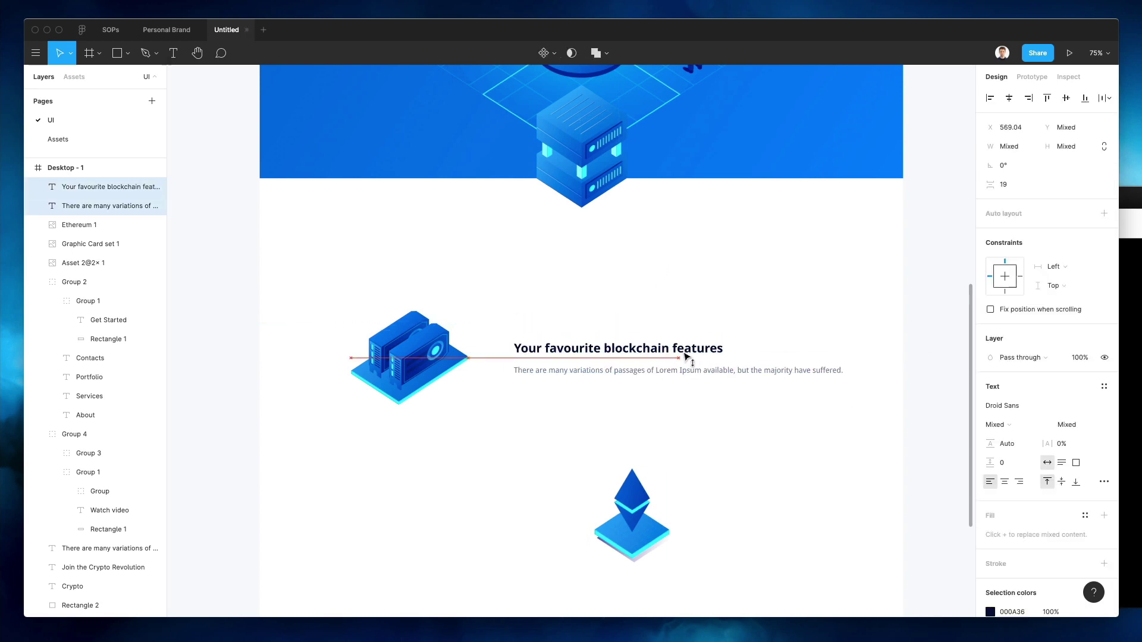
pyautogui.keyDown('shift'); pyautogui.click(417, 334); pyautogui.keyUp('shift')
# - Duplicate the feature heading above the row and change the copy's text to "Our USP"
pyautogui.moveTo(626, 352); pyautogui.dragTo(615, 240)
pyautogui.click(626, 307)
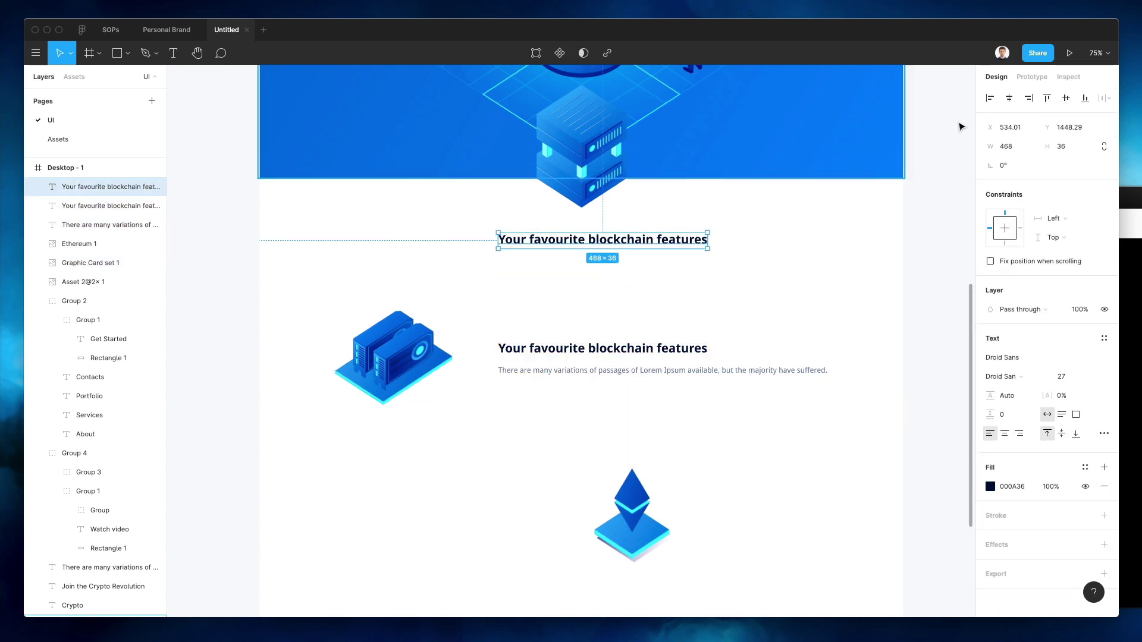
pyautogui.doubleClick(602, 238)
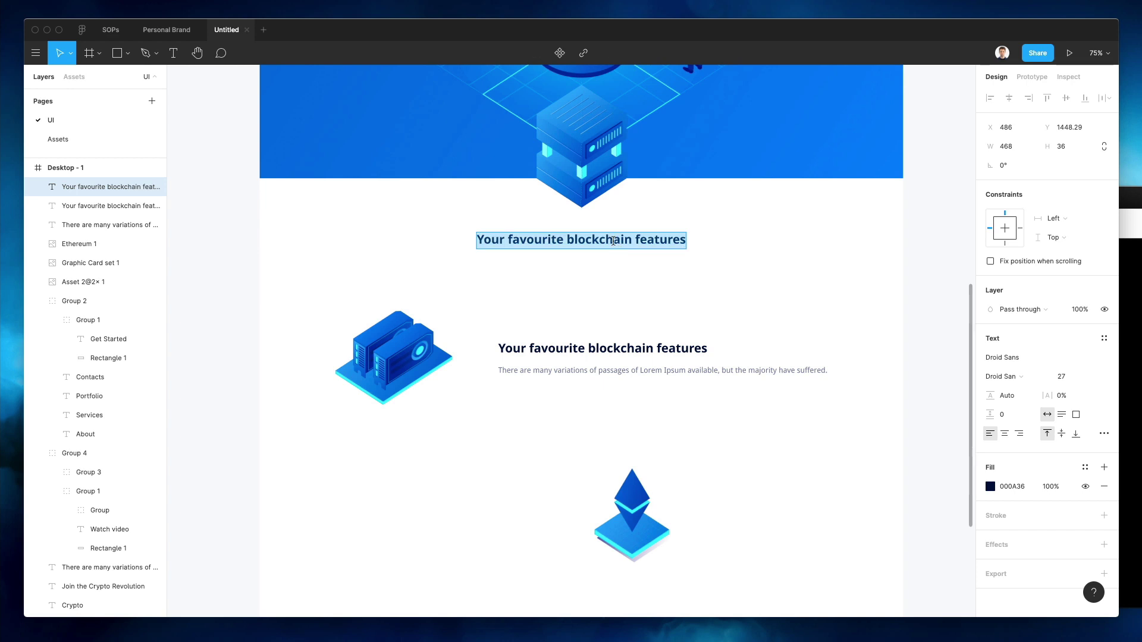
pyautogui.write('S')
pyautogui.press('BackSpace')
pyautogui.write('Our')
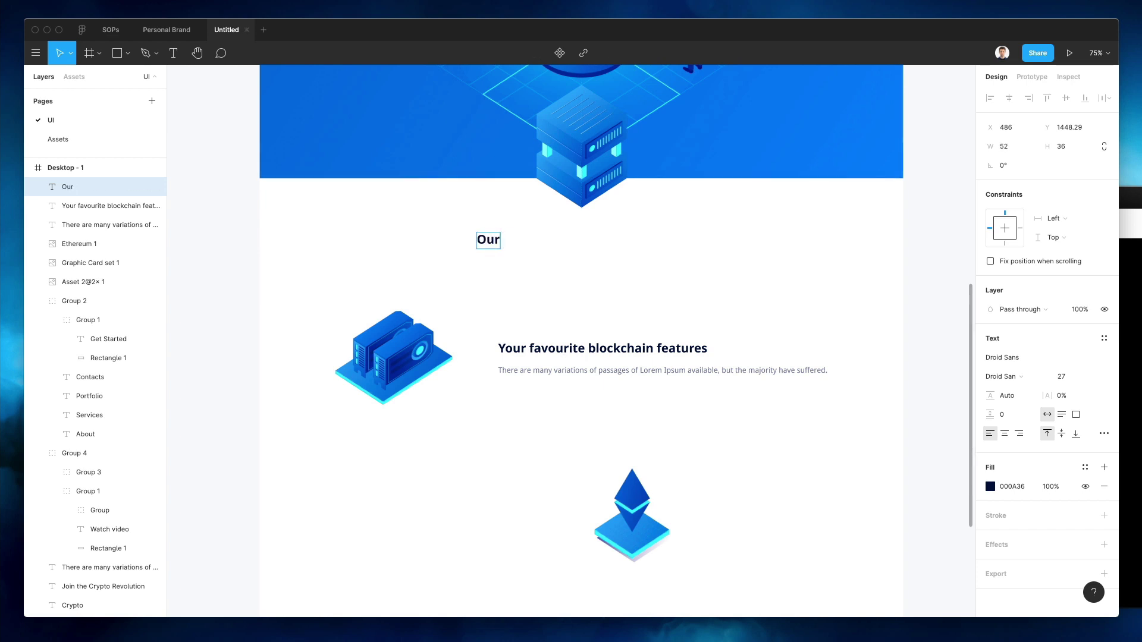
pyautogui.write(' Uni')
pyautogui.press('Escape')
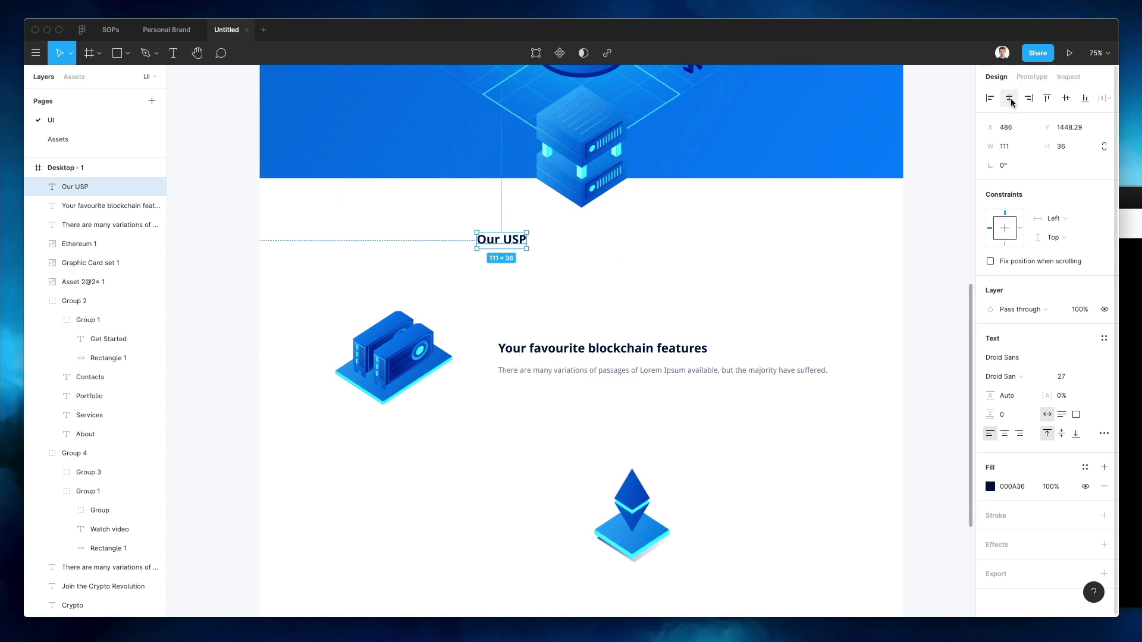
# - Set the "Our USP" title's font size to 51, centre it horizontally on the page and lower it slightly
pyautogui.hotkey('alt', 'h')
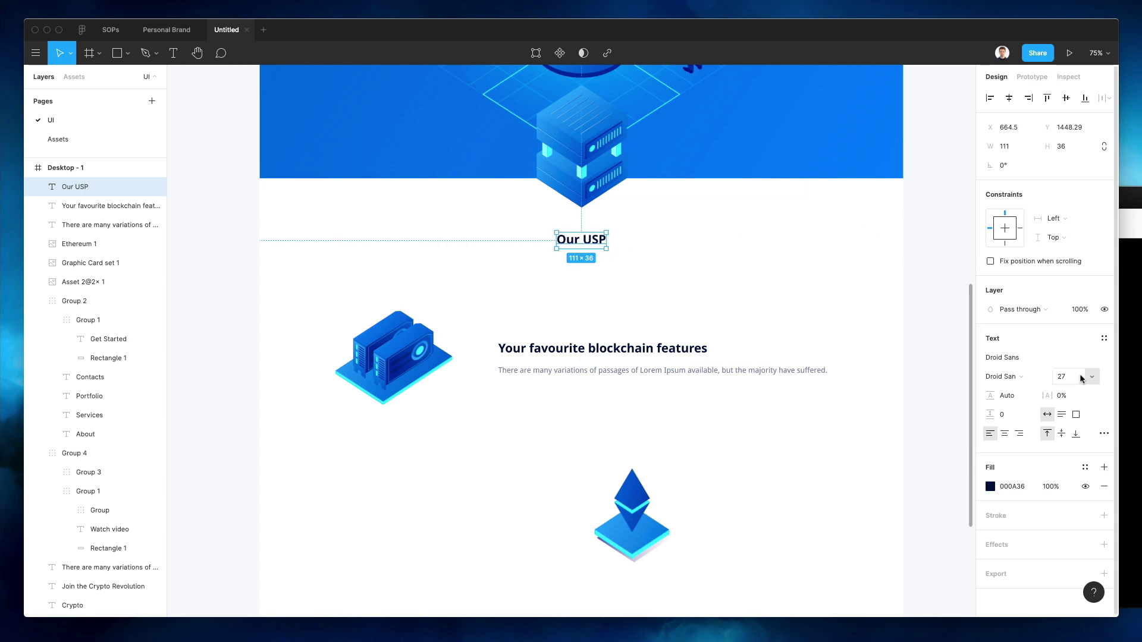
pyautogui.write('57')
pyautogui.press('Return')
pyautogui.write('47')
pyautogui.press('Return')
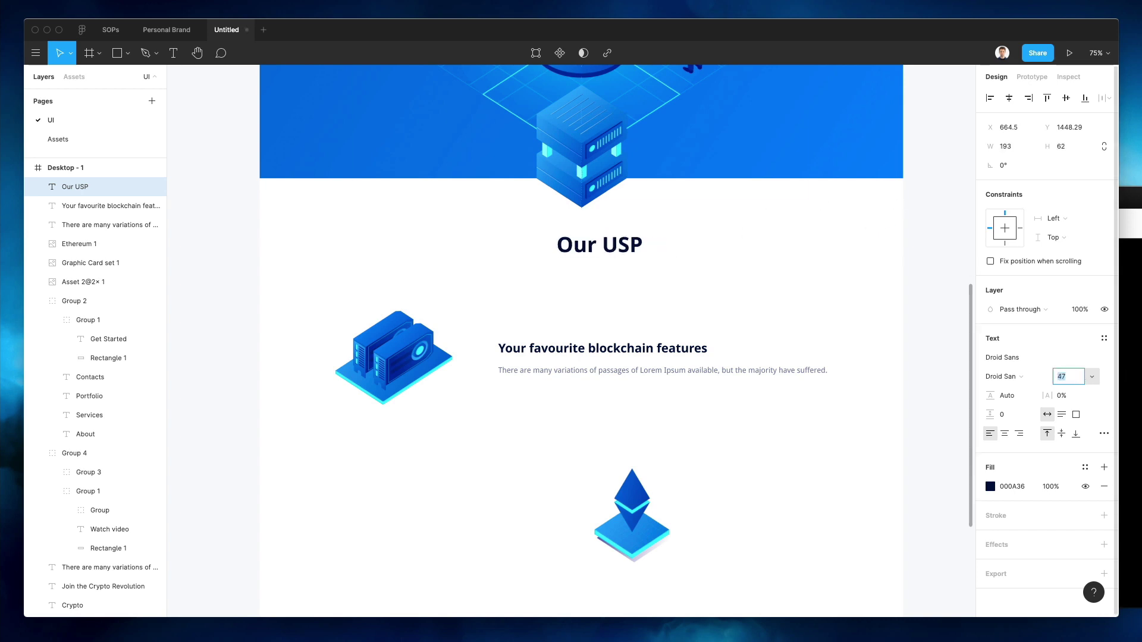
pyautogui.press('Up')
pyautogui.press('Up')
pyautogui.press('Up')
pyautogui.press('Up')
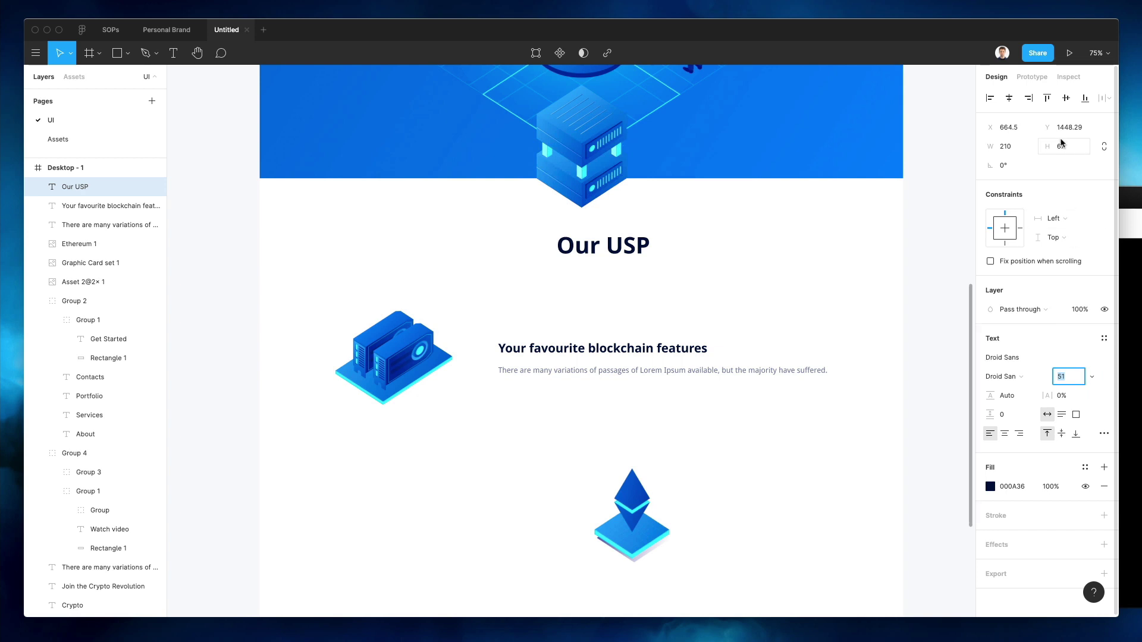
pyautogui.click(1011, 100)
pyautogui.click(722, 224)
pyautogui.moveTo(620, 243); pyautogui.dragTo(624, 262)
pyautogui.click(688, 234)
# - Enlarge the Ethereum image to about 190 × 235 and place it below the right end of the first feature's description
pyautogui.scroll(-5, 693, 238)
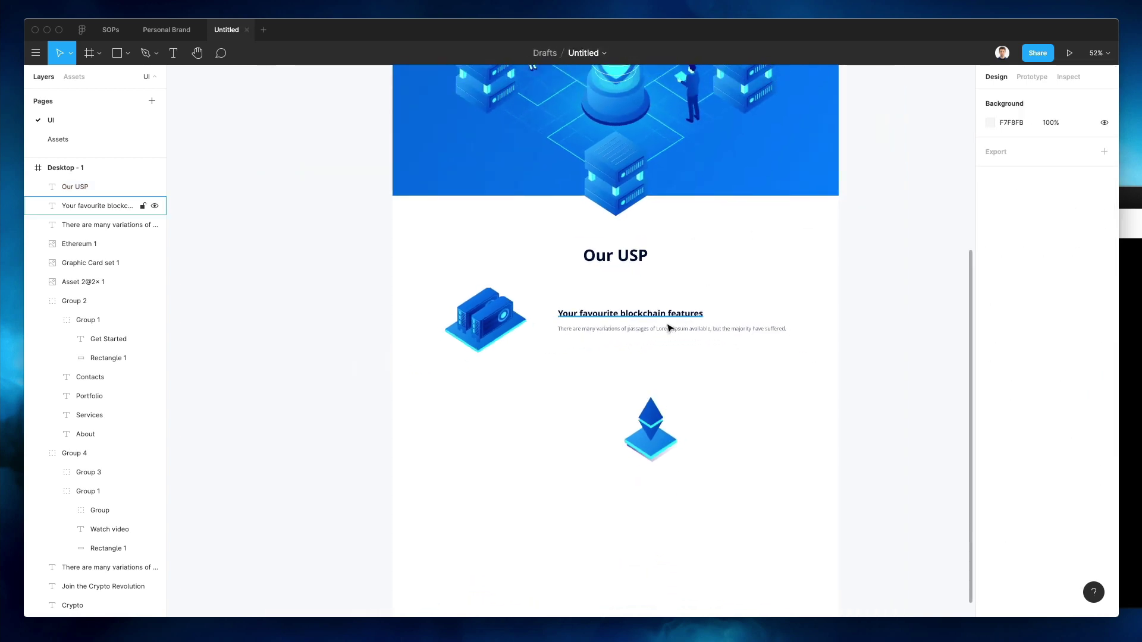
pyautogui.moveTo(677, 431); pyautogui.dragTo(736, 447)
pyautogui.scroll(1, 739, 422)
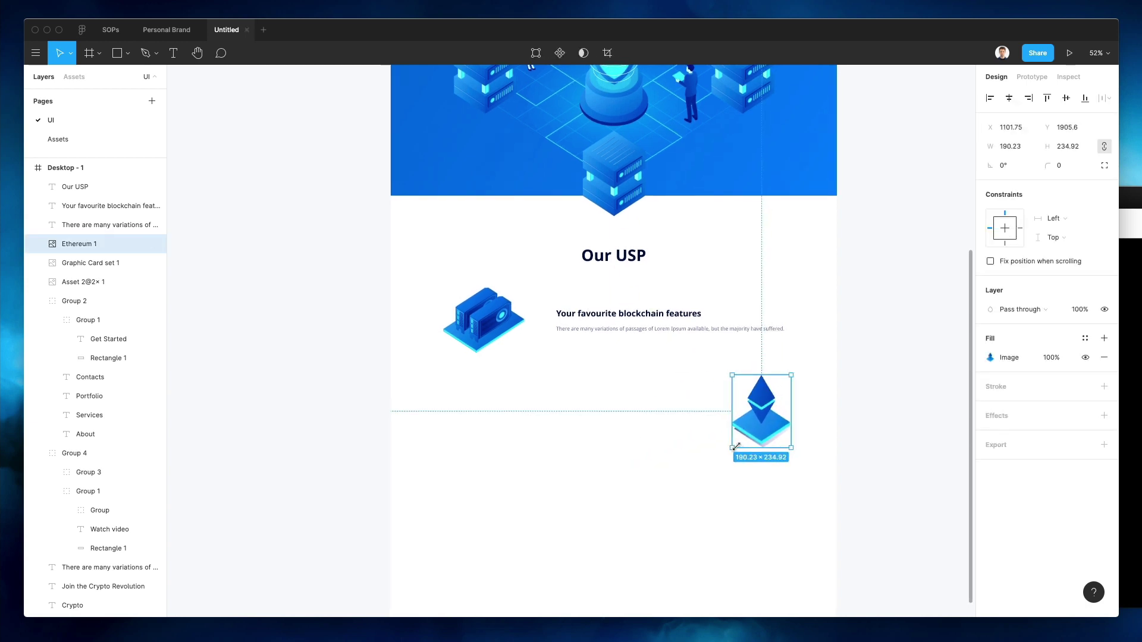
pyautogui.hotkey('shift', 'Down')
pyautogui.hotkey('shift', 'Down')
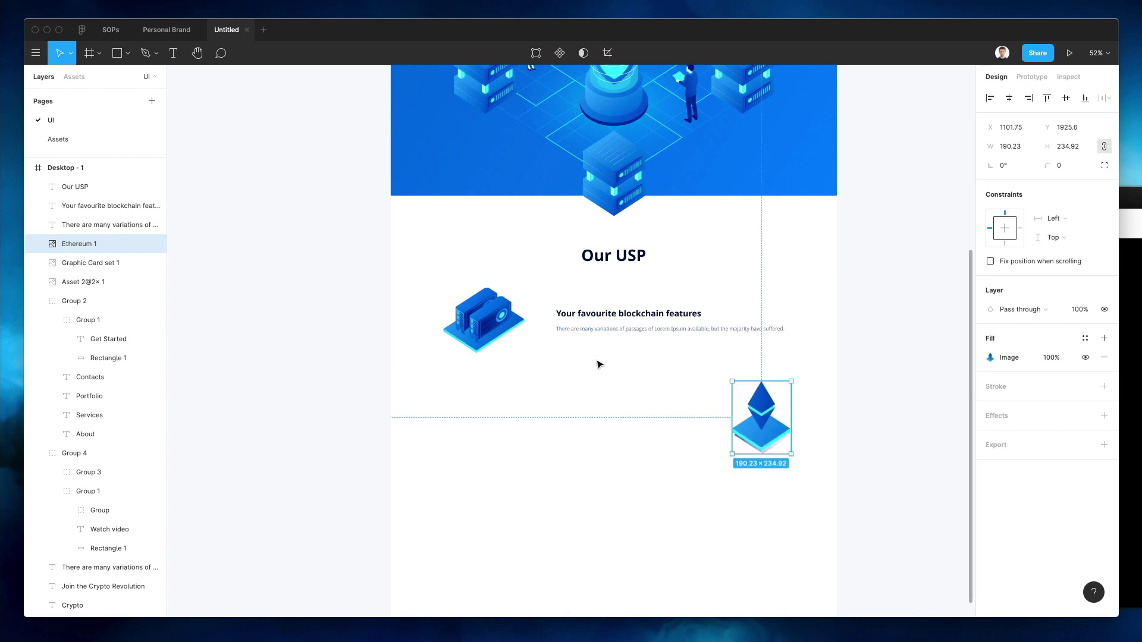
# - Draw a horizontal line about 1102 px long across the feature row and move it down below the graphics card image
pyautogui.hotkey('shift', 'l')
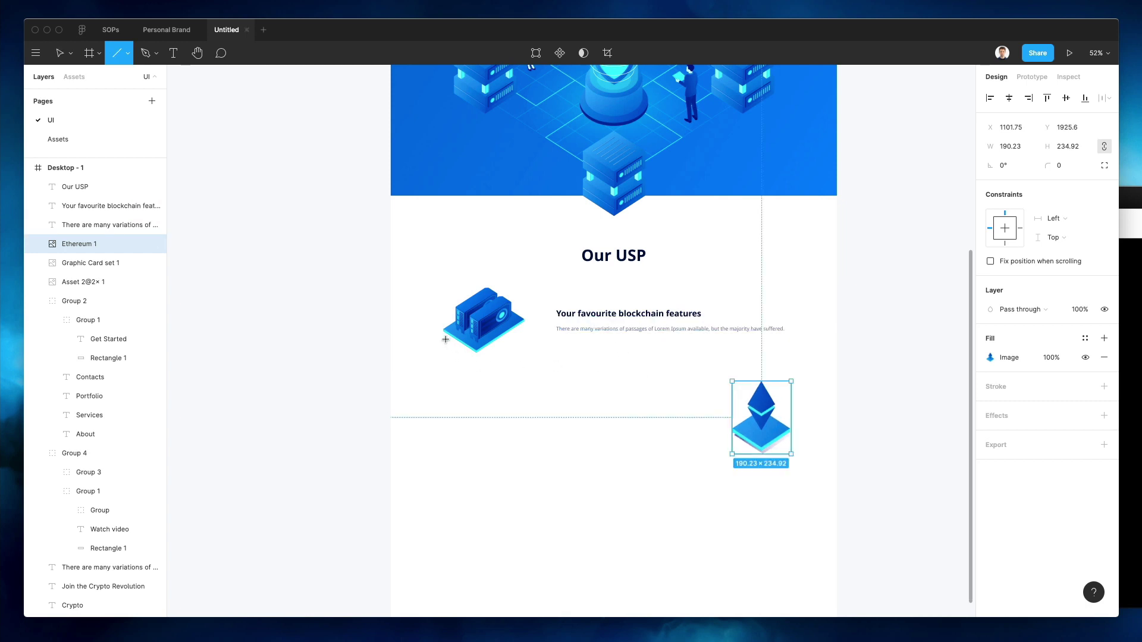
pyautogui.moveTo(446, 339); pyautogui.dragTo(784, 348)
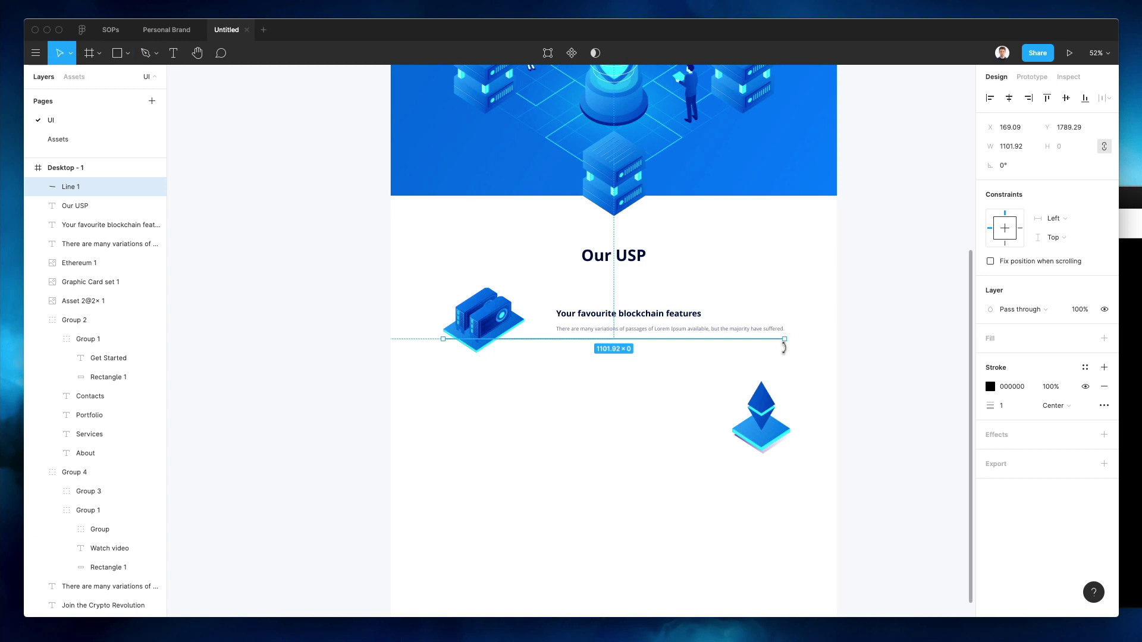
pyautogui.hotkey('shift', 'Down')
pyautogui.hotkey('shift', 'Down')
pyautogui.hotkey('shift', 'Down')
pyautogui.hotkey('shift', 'Down')
pyautogui.hotkey('shift', 'Down')
pyautogui.hotkey('shift', 'Down')
pyautogui.hotkey('shift', 'Down')
pyautogui.hotkey('shift', 'Down')
pyautogui.hotkey('shift', 'Down')
pyautogui.hotkey('shift', 'Down')
pyautogui.hotkey('shift', 'Down')
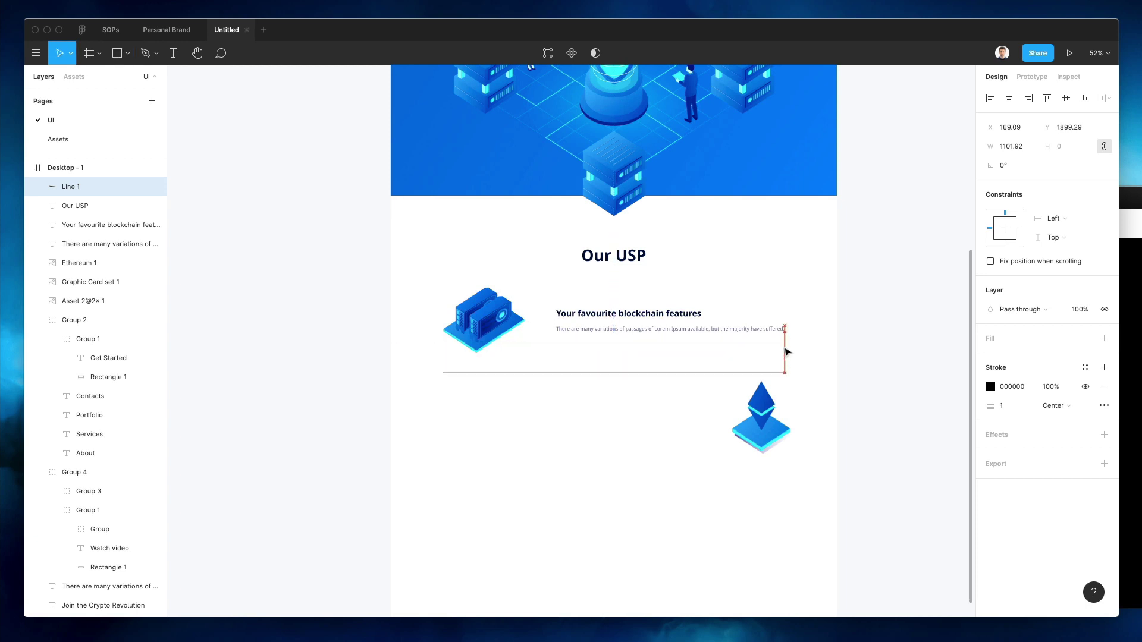
# - Give the divider line the grey BDC1CF sampled from the description text and set its stroke width to 0.5
pyautogui.scroll(5, 596, 344)
pyautogui.press('i')
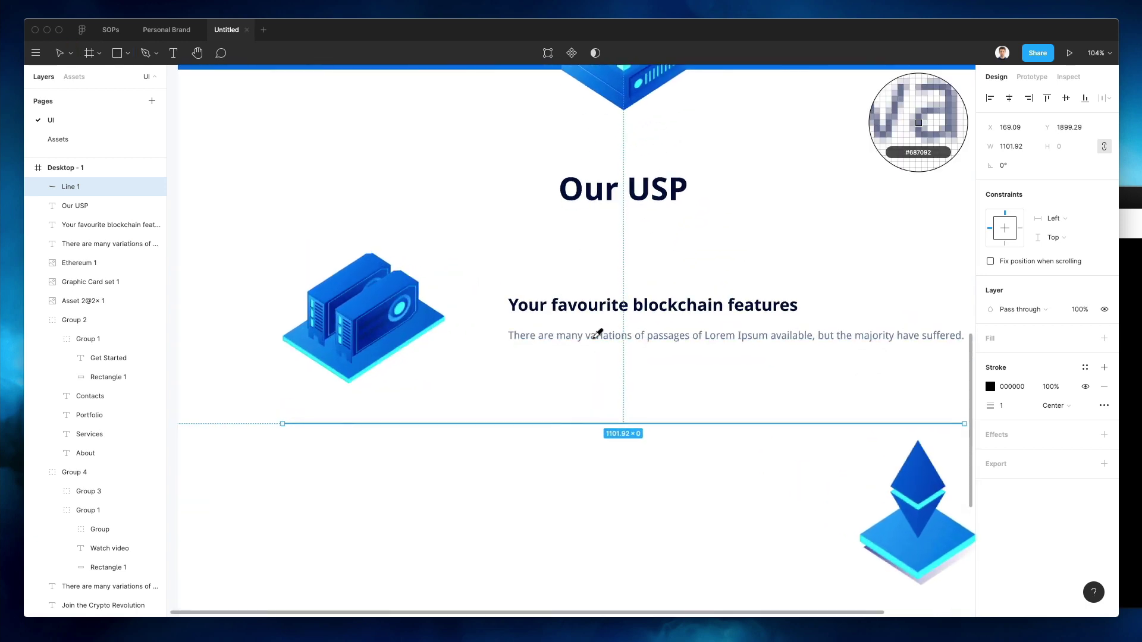
pyautogui.click(597, 336)
pyautogui.scroll(-5, 593, 348)
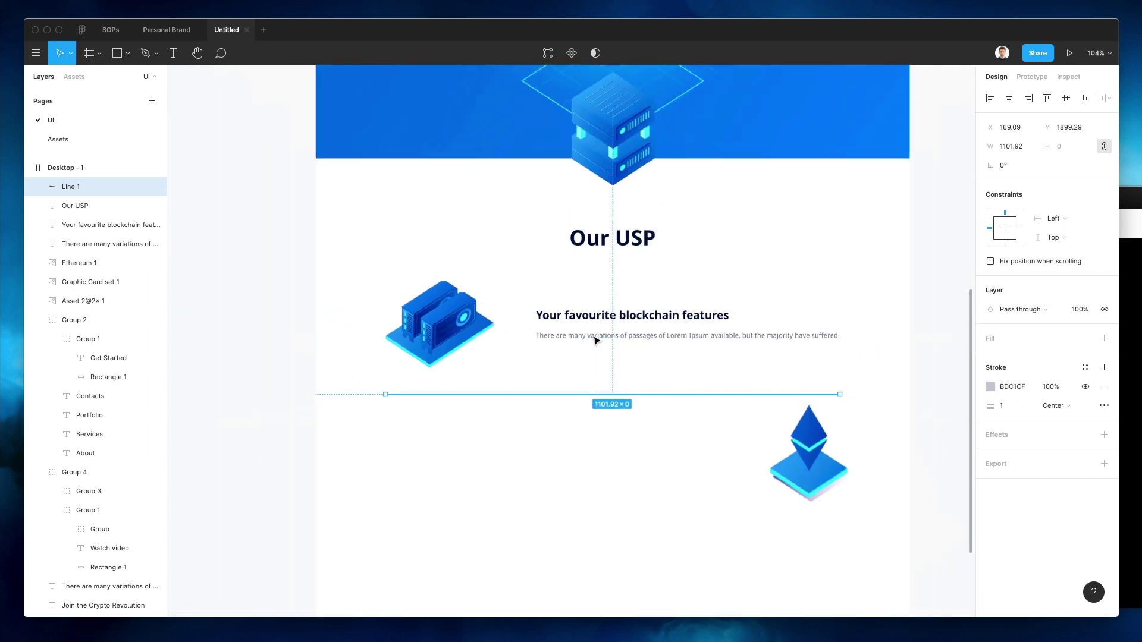
pyautogui.click(658, 466)
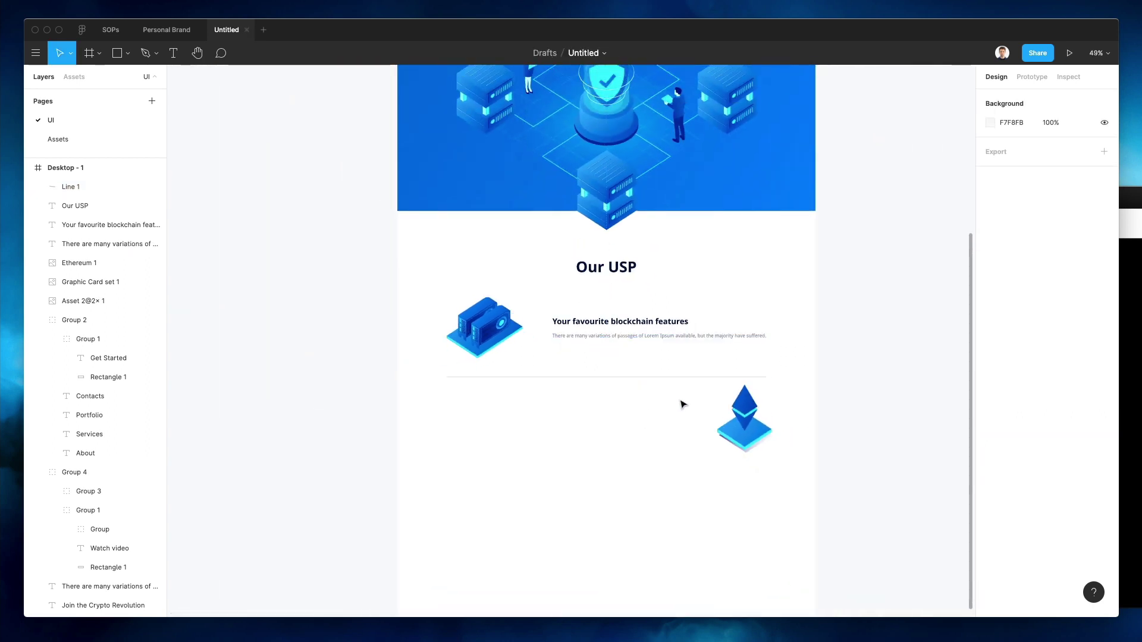
pyautogui.click(714, 377)
pyautogui.click(1014, 409)
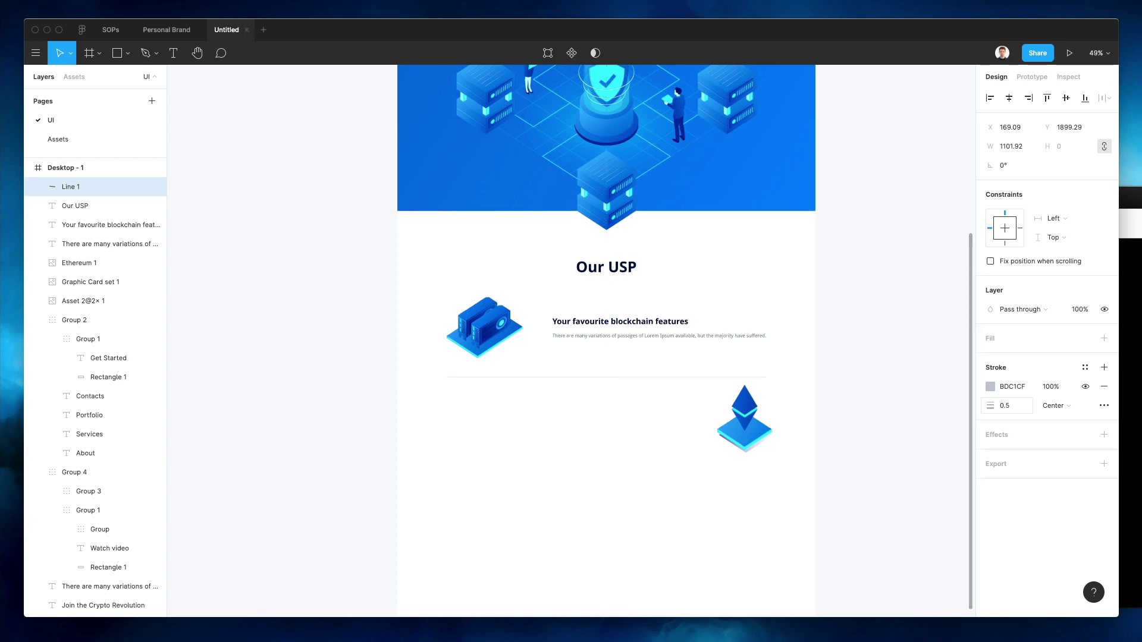
pyautogui.press('Return')
# - Move the Ethereum image further below the divider line, and nudge the line and image down together
pyautogui.click(743, 420)
pyautogui.moveTo(743, 421); pyautogui.dragTo(748, 439)
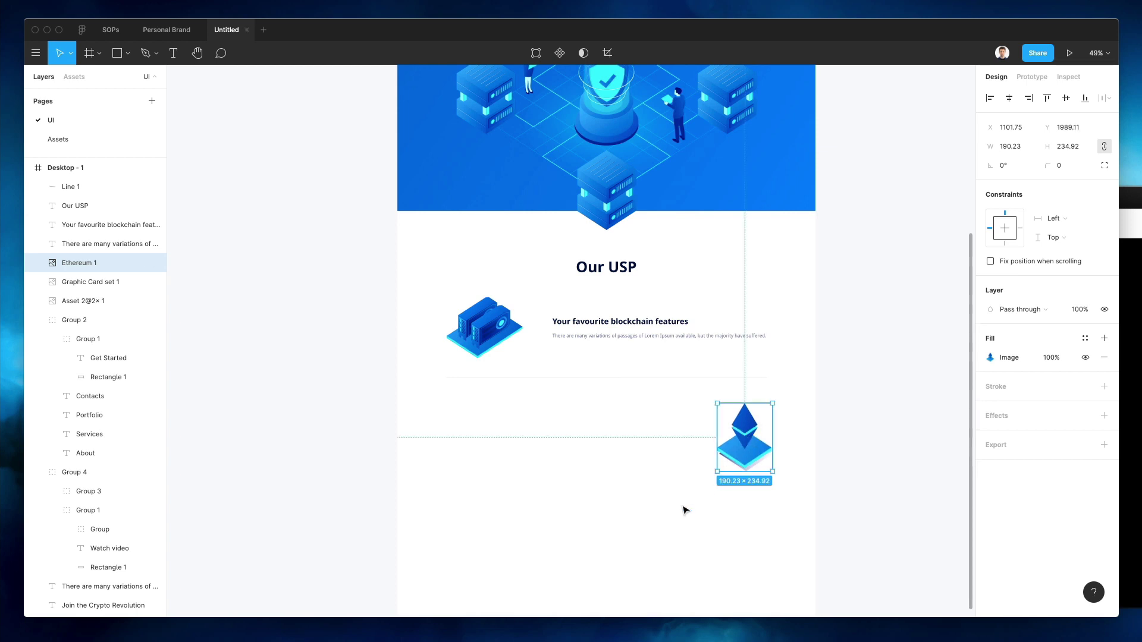
pyautogui.moveTo(668, 512); pyautogui.dragTo(760, 375)
pyautogui.press('Down')
pyautogui.press('Down')
pyautogui.press('Down')
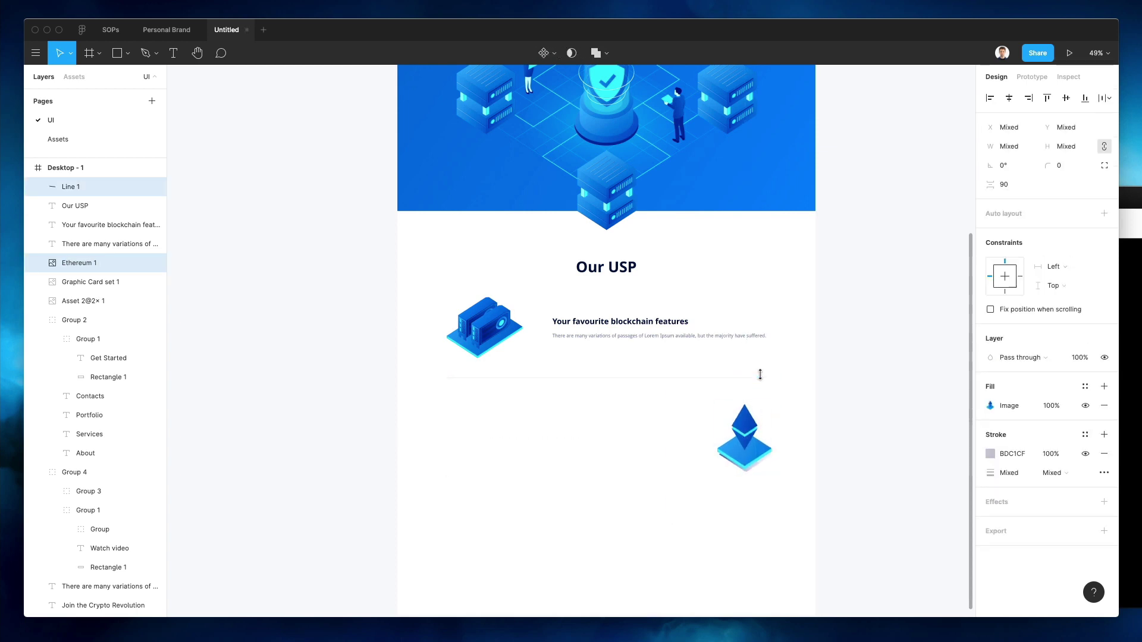
# - Duplicate the feature heading and description to the left of the Ethereum image, aligned with the divider line's left end
pyautogui.click(576, 401)
pyautogui.moveTo(585, 310); pyautogui.dragTo(622, 336)
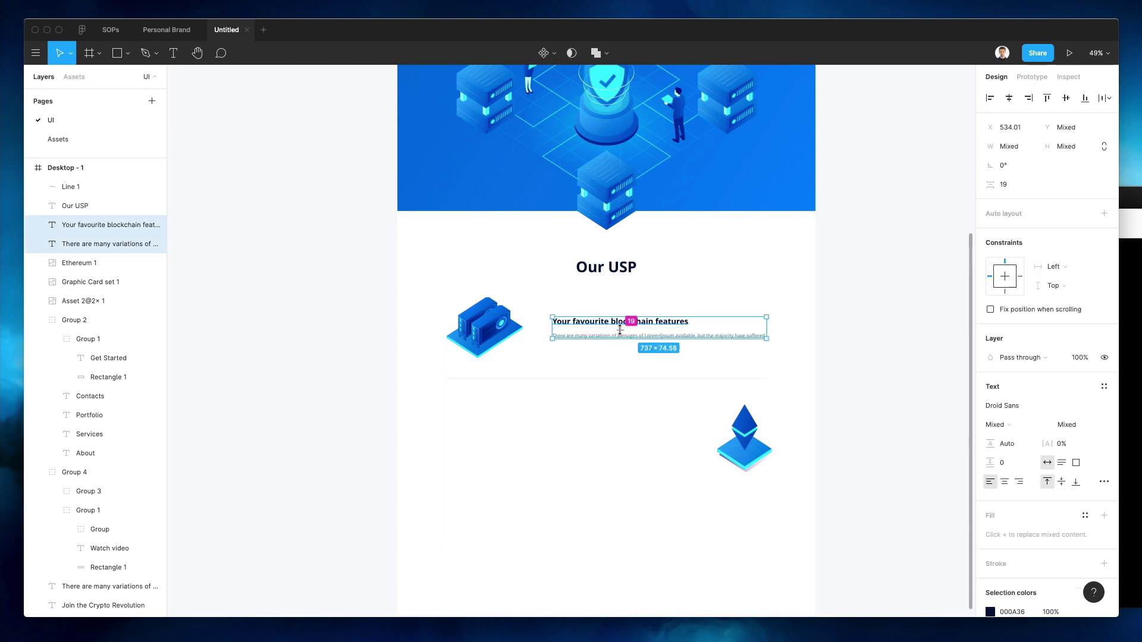
pyautogui.doubleClick(659, 324)
pyautogui.click(629, 366)
pyautogui.moveTo(727, 283); pyautogui.dragTo(558, 446)
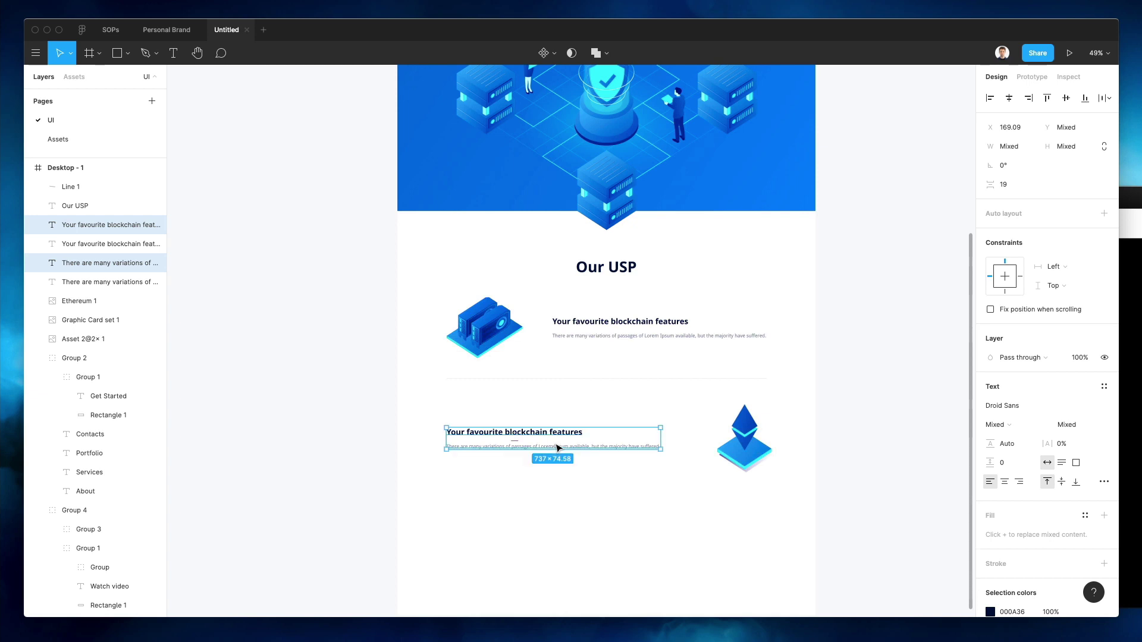
# - Change the duplicated heading's text to "Cryptocurrencies that will change the future"
pyautogui.press('Escape')
pyautogui.doubleClick(542, 432)
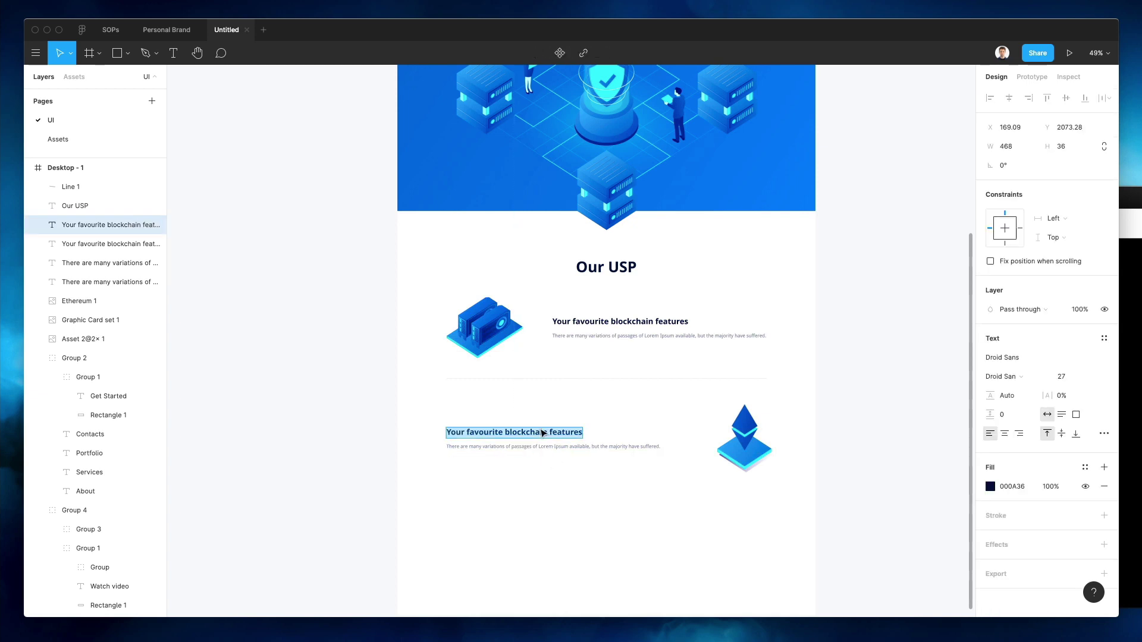
pyautogui.write('Your')
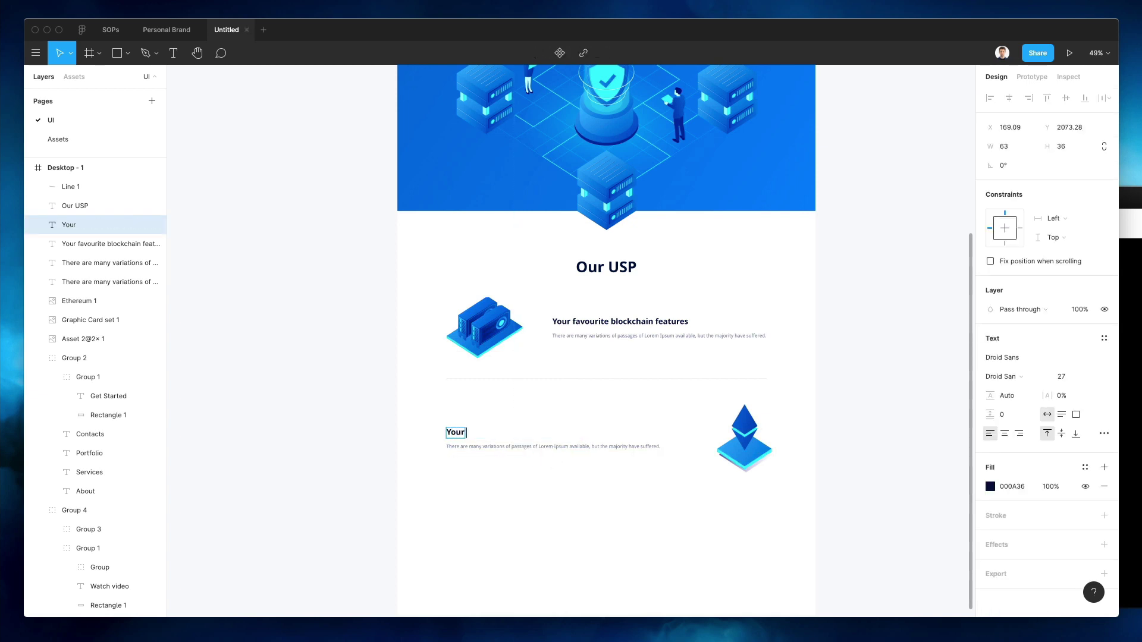
pyautogui.write('C')
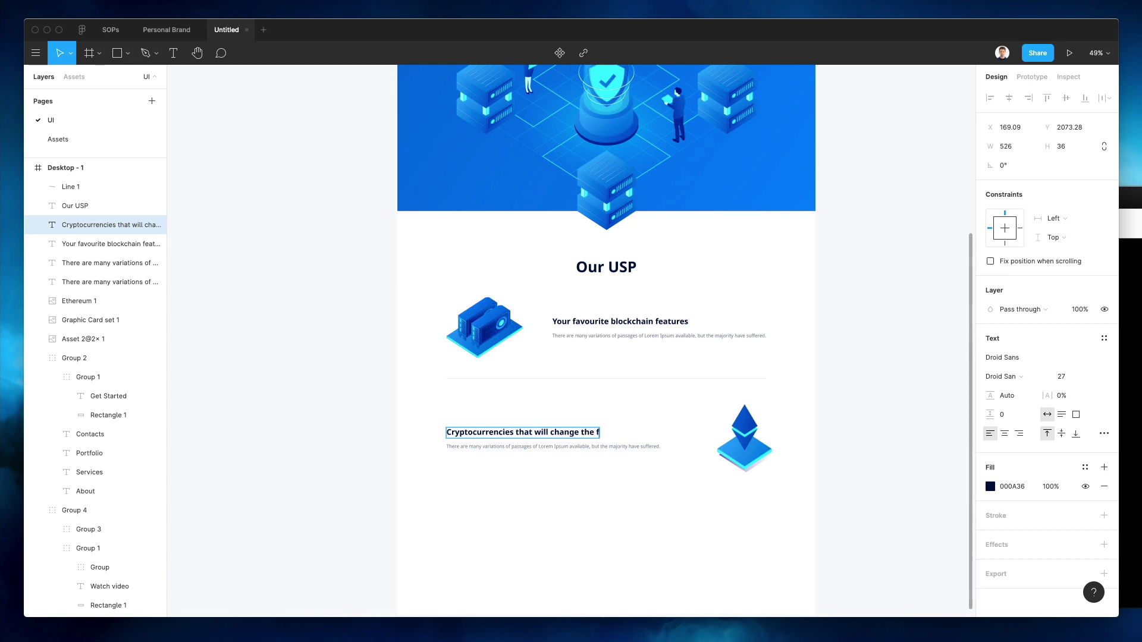
pyautogui.click(571, 411)
pyautogui.scroll(-3, 574, 410)
pyautogui.scroll(-2, 576, 408)
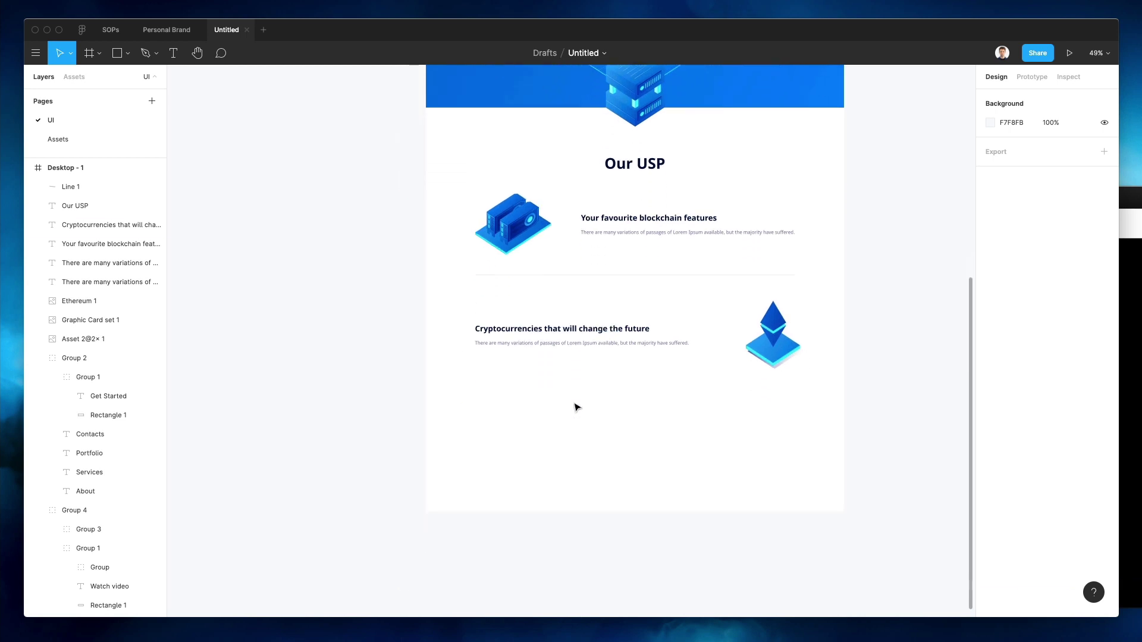
pyautogui.scroll(-2, 576, 408)
pyautogui.scroll(5, 575, 408)
pyautogui.scroll(1, 574, 405)
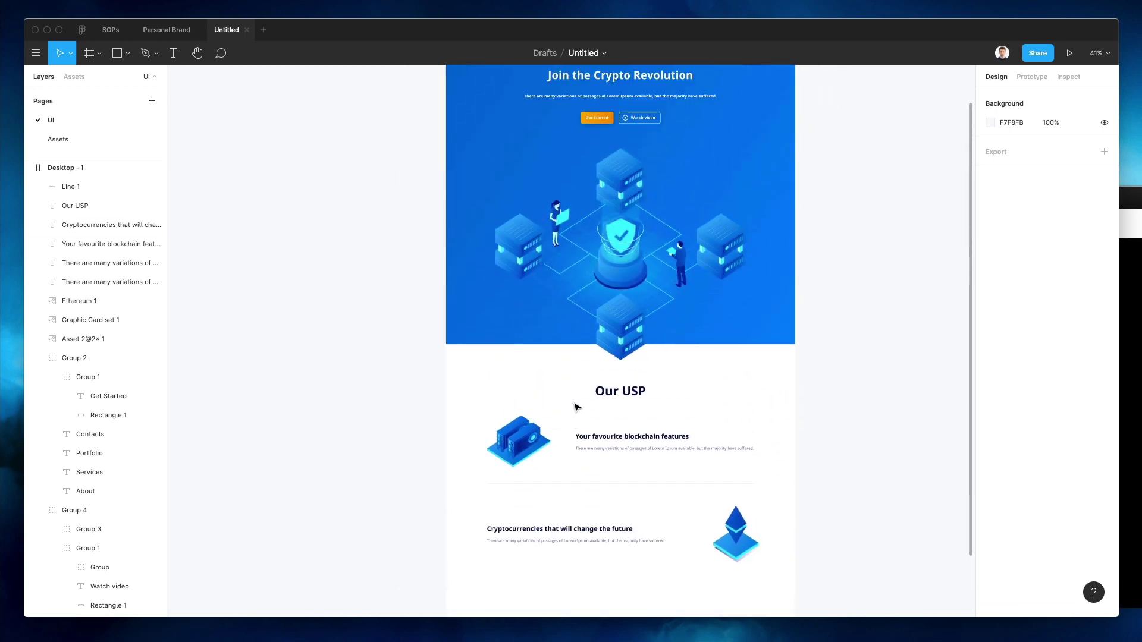
# - Add a drop shadow to the hero's isometric server illustration and set its blur to 100
pyautogui.scroll(-2, 575, 405)
pyautogui.scroll(5, 575, 405)
pyautogui.scroll(-2, 575, 406)
pyautogui.hscroll(2, 575, 405)
pyautogui.scroll(-1, 576, 408)
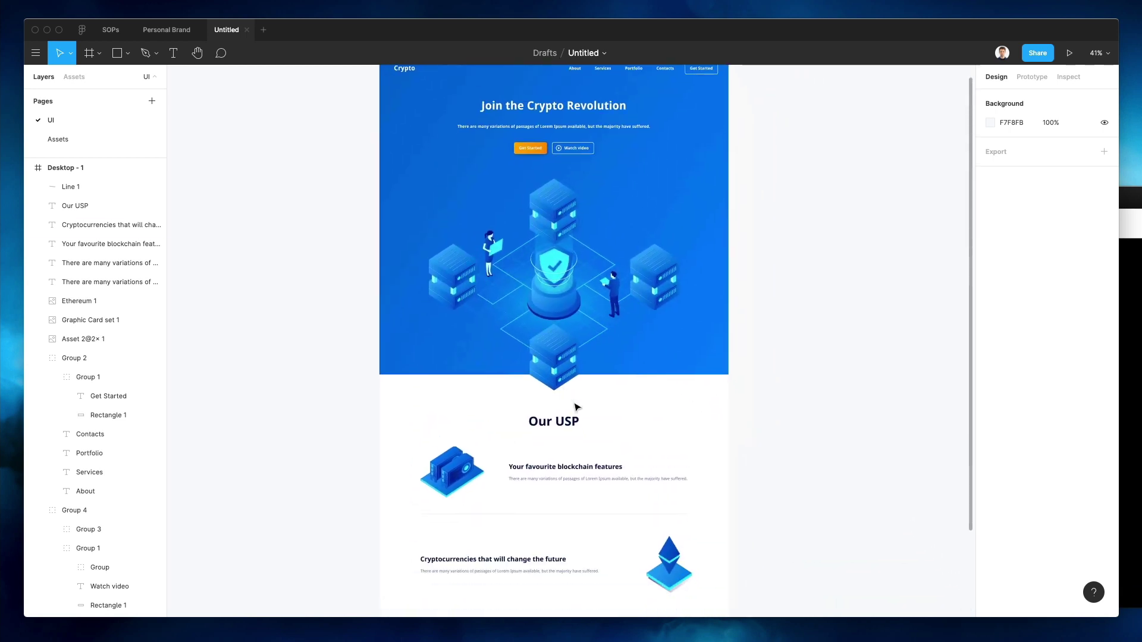
pyautogui.scroll(2, 589, 374)
pyautogui.click(613, 341)
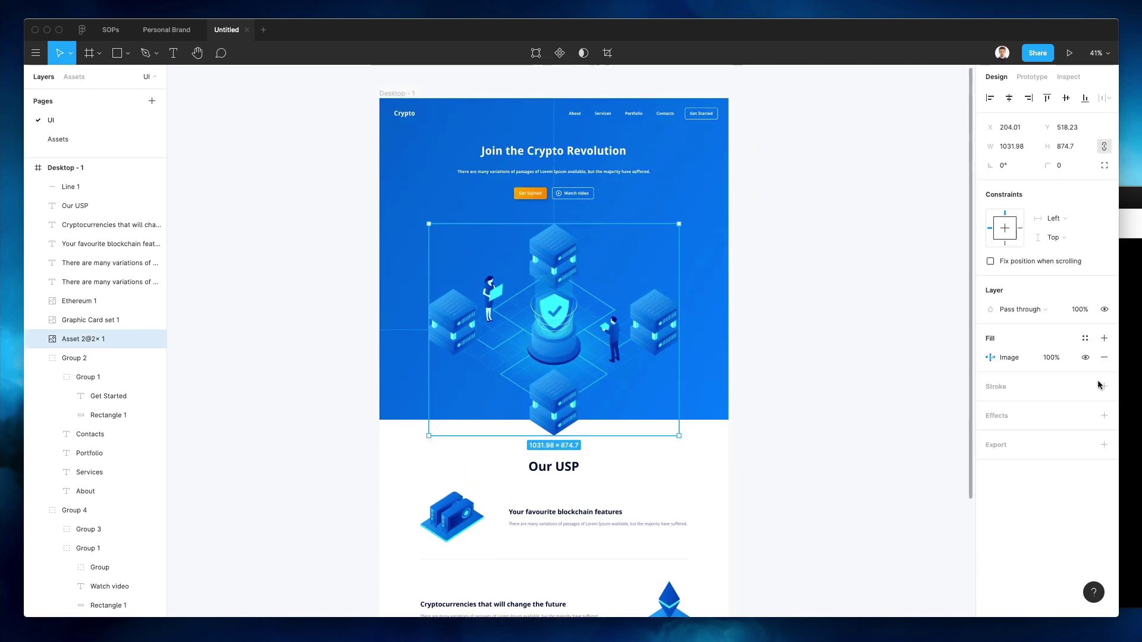
pyautogui.click(1105, 415)
pyautogui.click(990, 435)
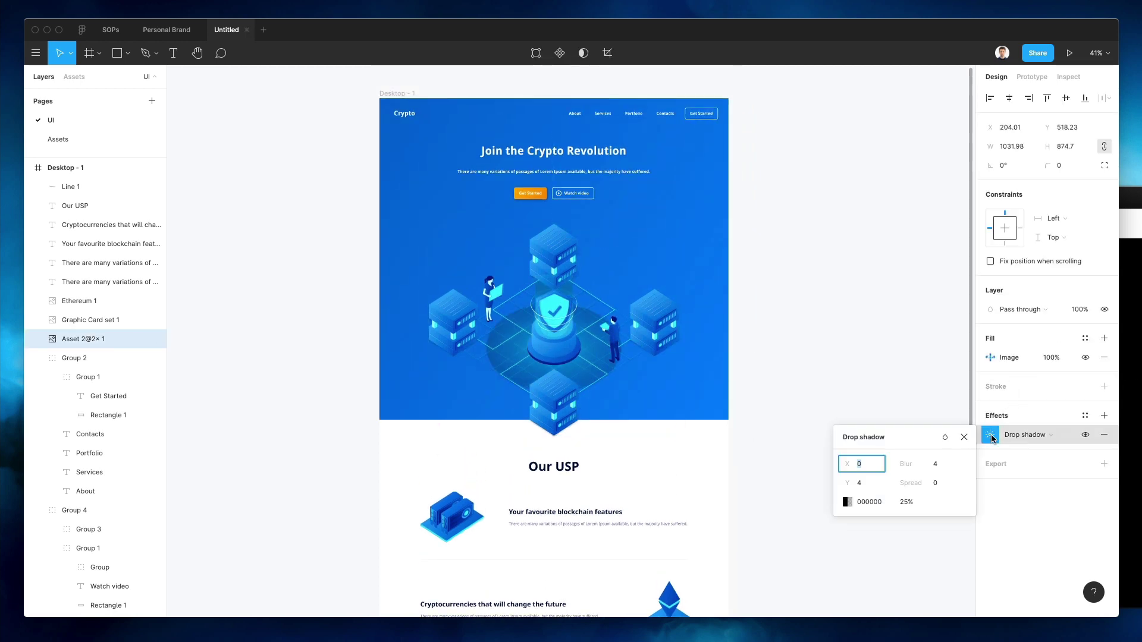
pyautogui.click(946, 464)
pyautogui.press('BackSpace')
pyautogui.write('30')
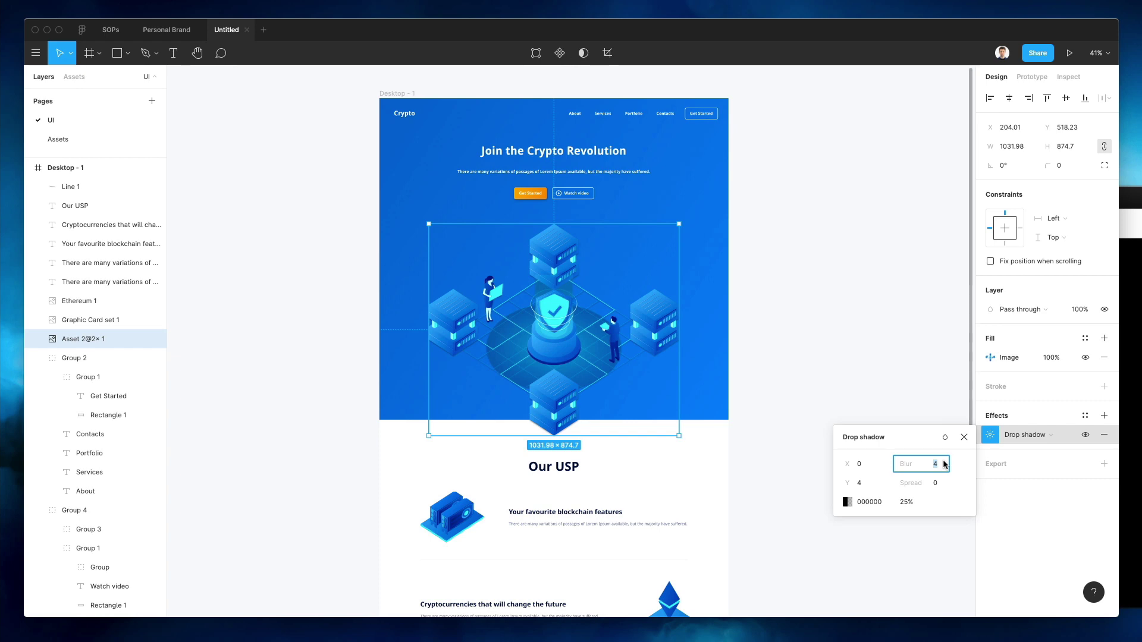
pyautogui.press('Return')
pyautogui.write('100')
pyautogui.press('Return')
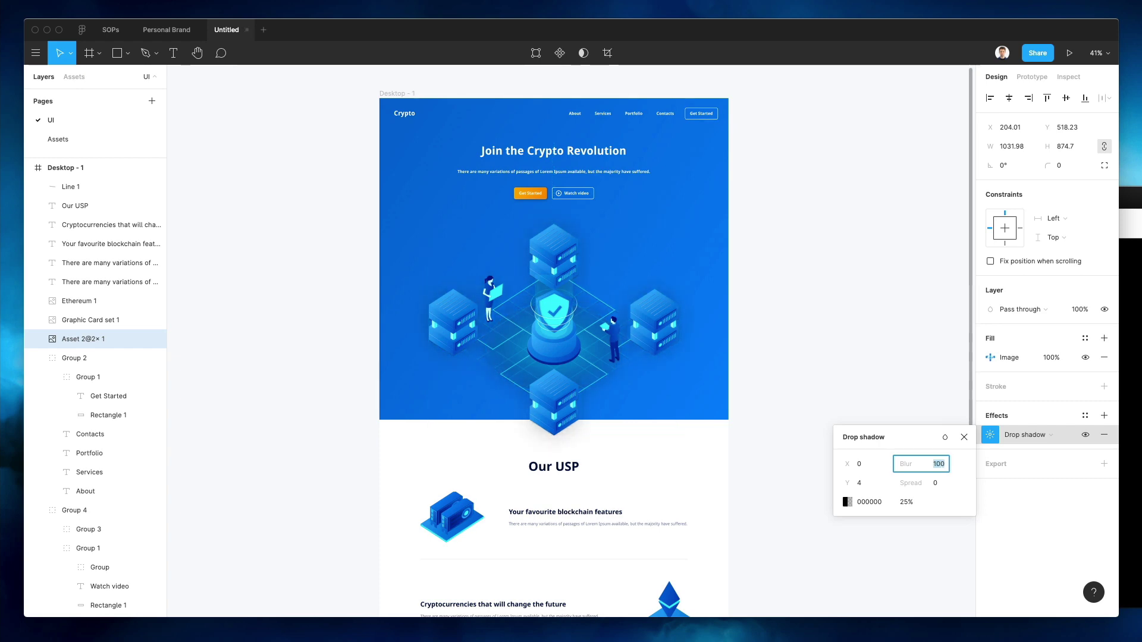
# - Change the illustration's drop shadow colour to white FFFFFF and set its opacity to 15%
pyautogui.click(906, 502)
pyautogui.write('5')
pyautogui.press('Return')
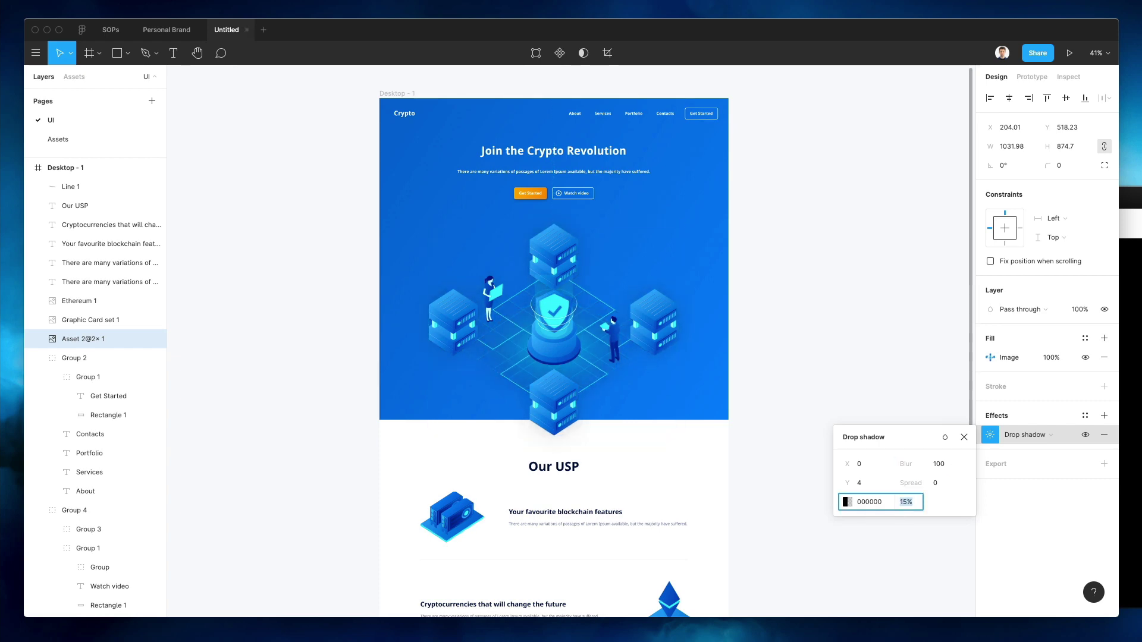
pyautogui.click(846, 502)
pyautogui.moveTo(792, 428); pyautogui.dragTo(521, 156)
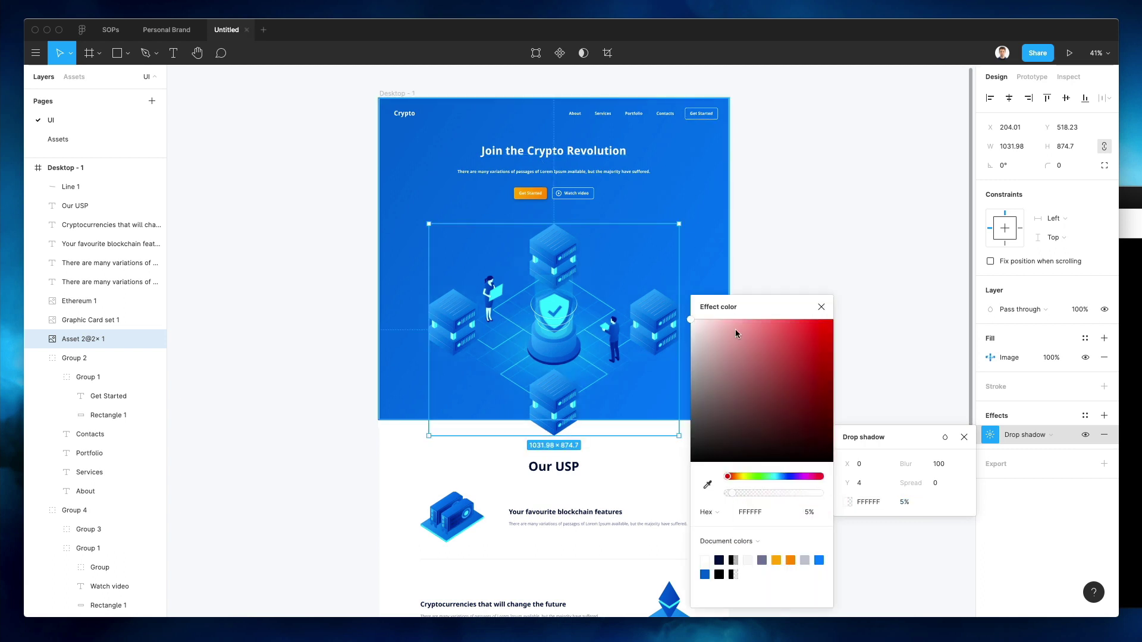
pyautogui.click(908, 503)
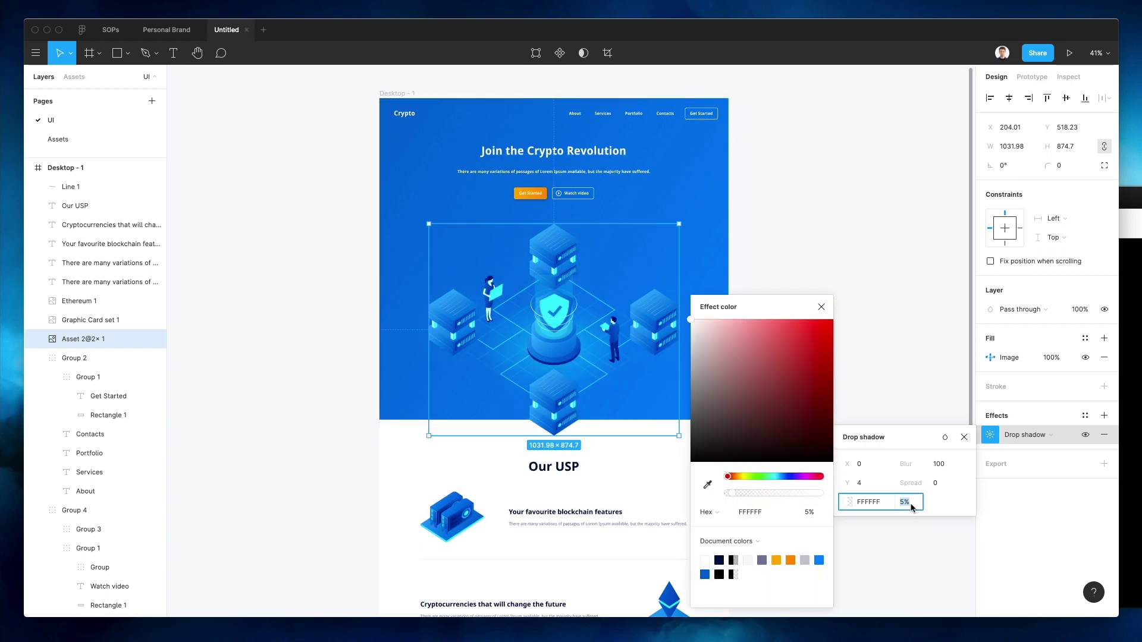
pyautogui.write('25')
pyautogui.press('Return')
pyautogui.write('15')
pyautogui.press('Return')
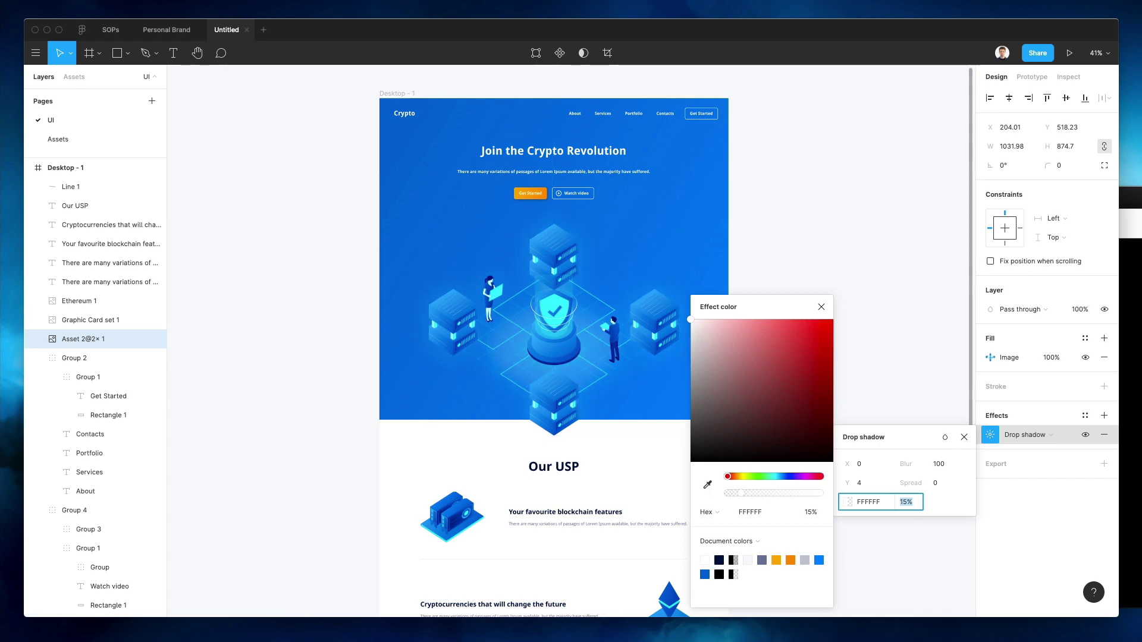
# - Set the blur of the hero illustration's drop shadow to 250
pyautogui.click(939, 465)
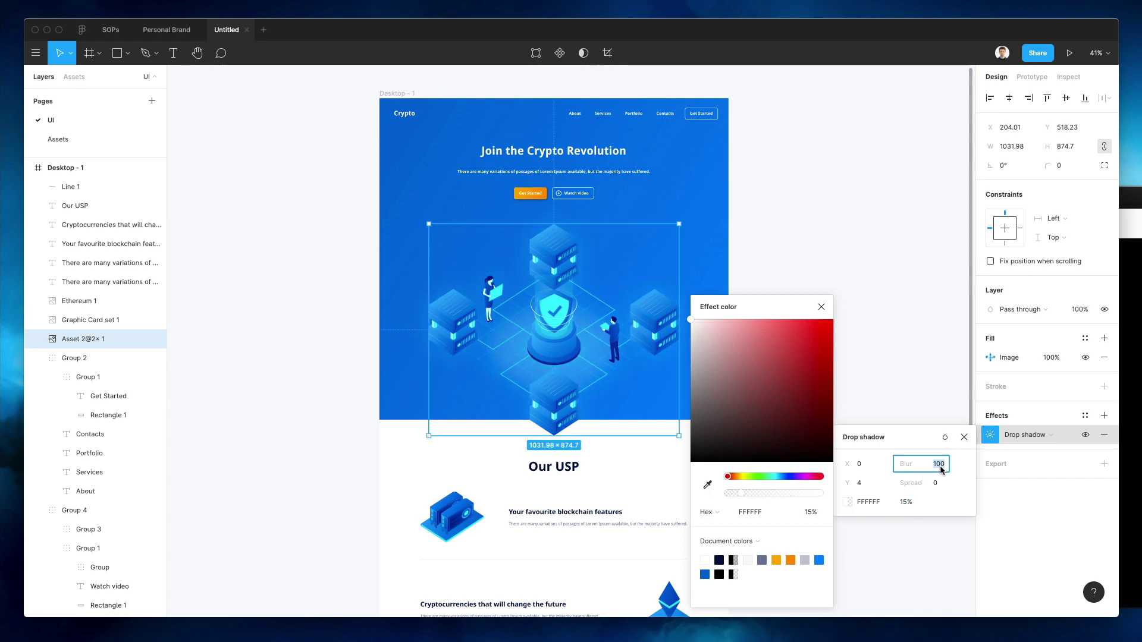
pyautogui.write('110')
pyautogui.press('Return')
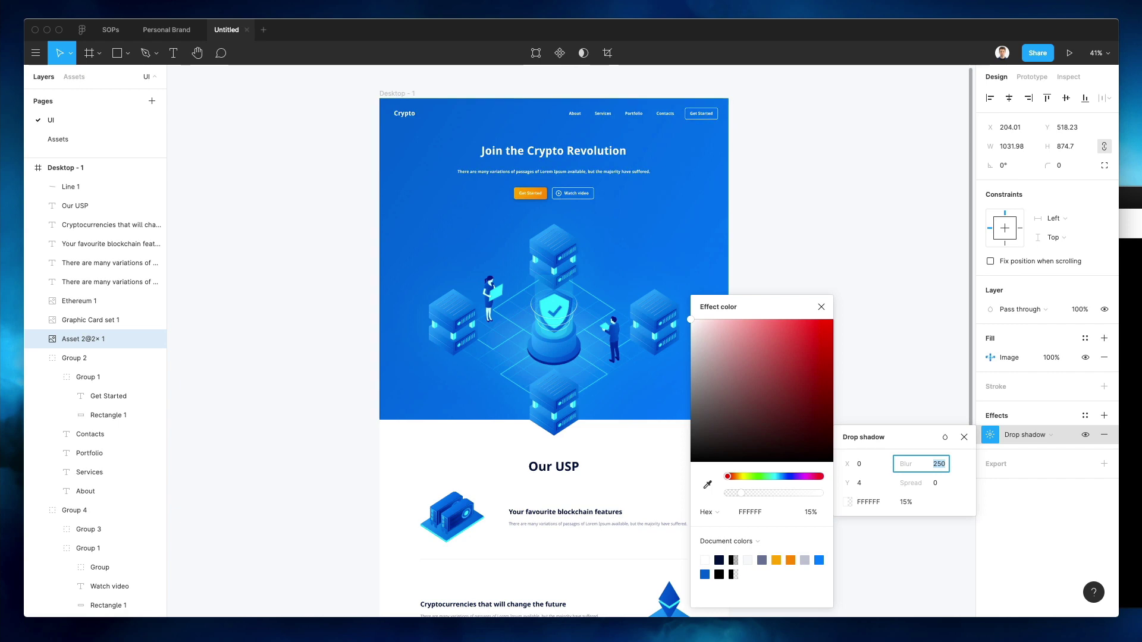
pyautogui.click(837, 273)
# - Duplicate the hero's blue gradient rectangle and shorten it to a footer band about 156 high, below the Ethereum feature
pyautogui.scroll(-5, 809, 290)
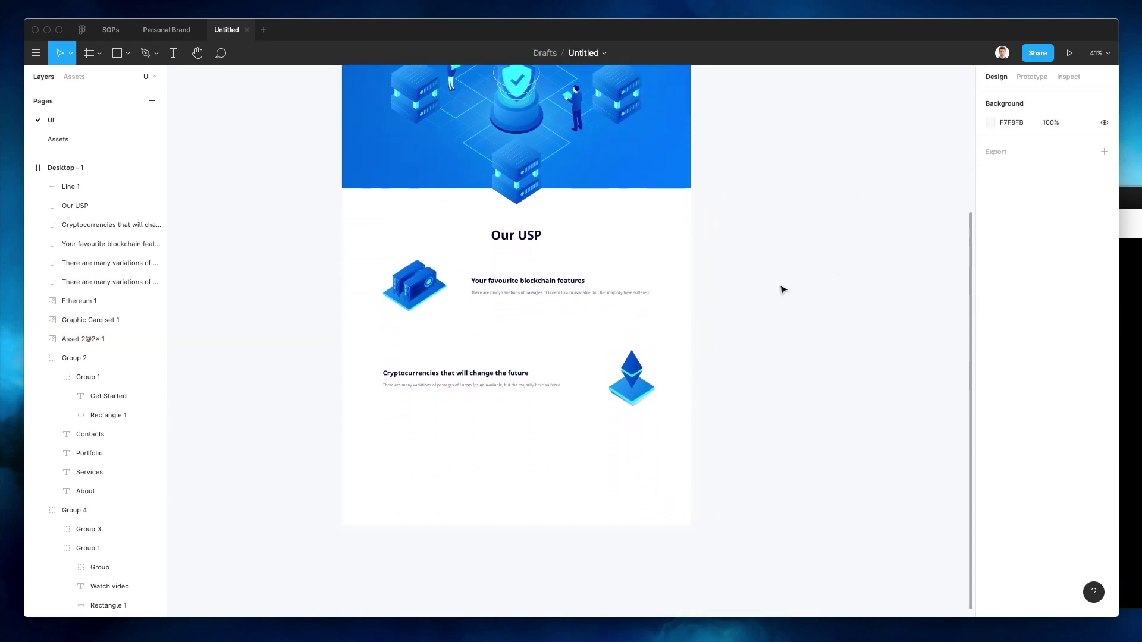
pyautogui.moveTo(680, 149); pyautogui.dragTo(679, 450)
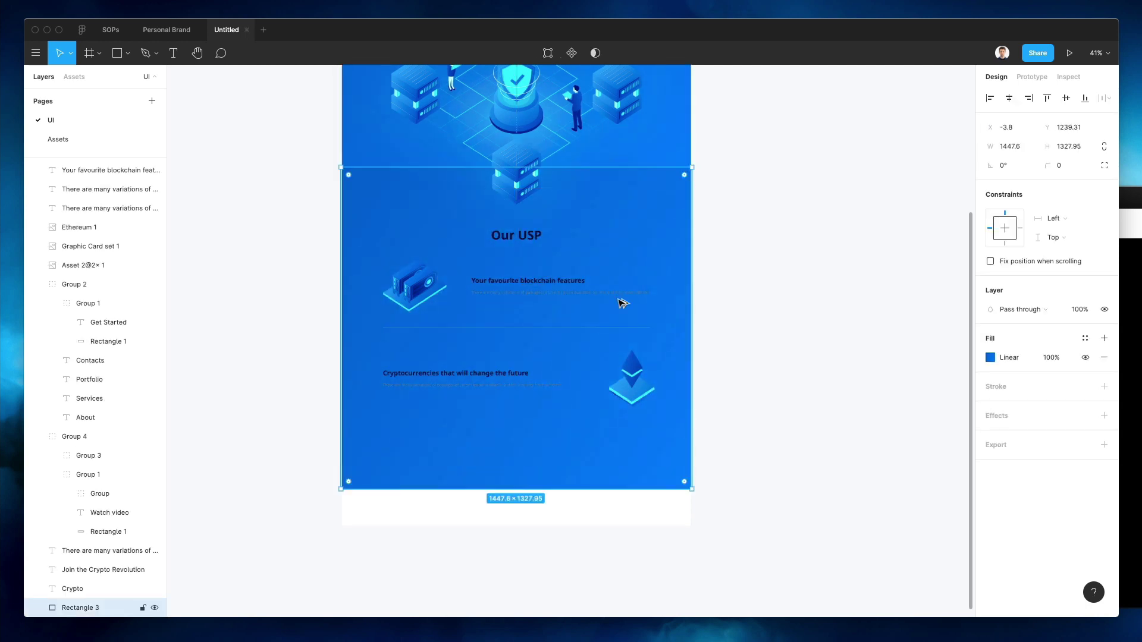
pyautogui.moveTo(576, 169); pyautogui.dragTo(585, 459)
# - Darken both stops of the footer band's linear gradient, with 002551 as the end colour
pyautogui.click(990, 358)
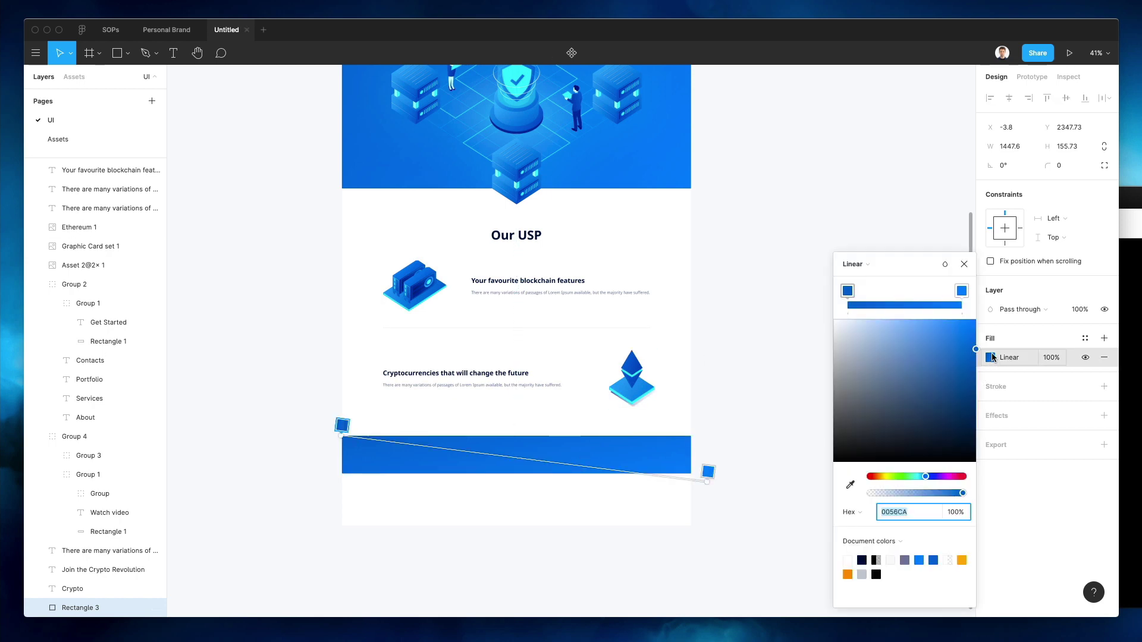
pyautogui.moveTo(959, 358)
pyautogui.mouseDown()
pyautogui.moveTo(1025, 375)
pyautogui.moveTo(1032, 423)
pyautogui.mouseUp()
pyautogui.click(962, 291)
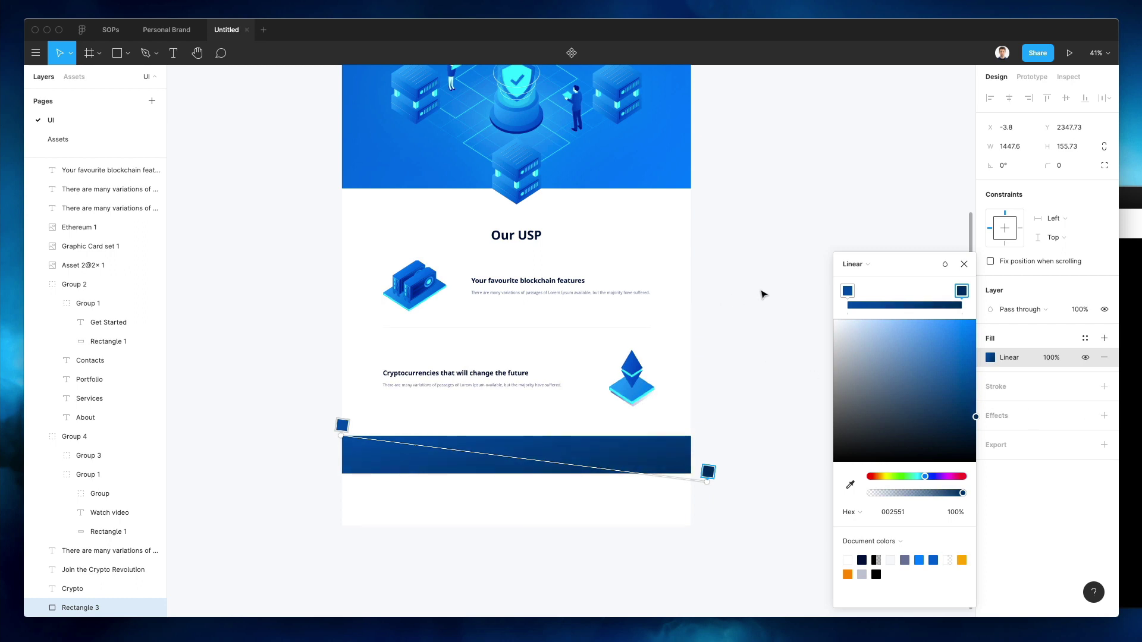
pyautogui.press('Escape')
pyautogui.press('Escape')
pyautogui.press('Escape')
# - Duplicate the header's Crypto logo and navigation group onto the dark footer band
pyautogui.hscroll(-1, 759, 294)
pyautogui.scroll(4, 759, 294)
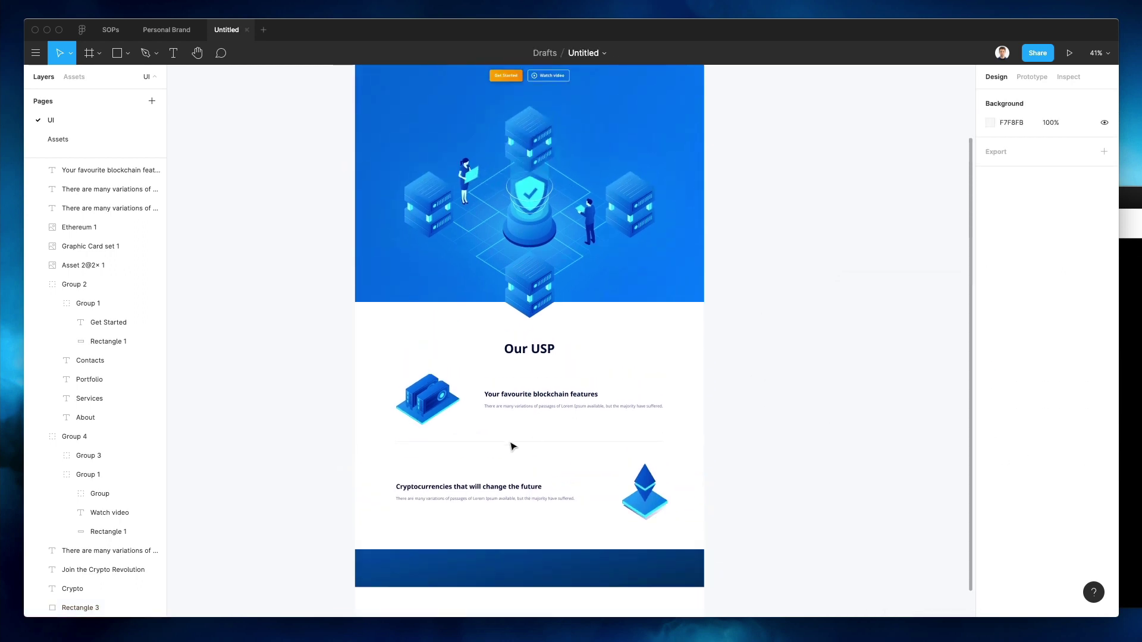
pyautogui.scroll(4, 522, 402)
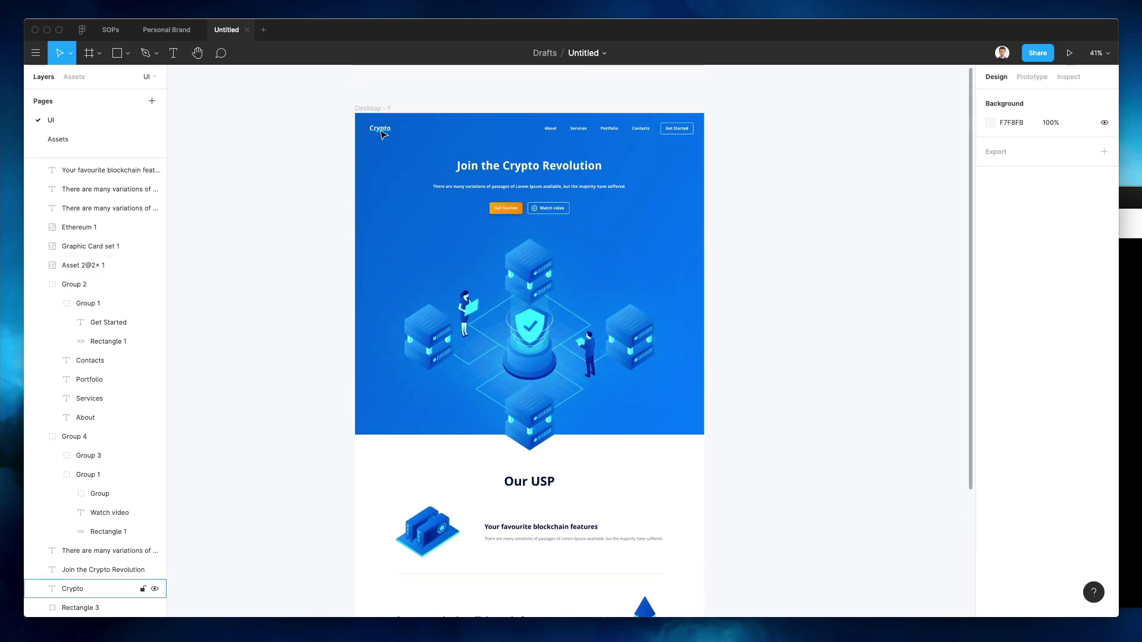
pyautogui.click(380, 130)
pyautogui.keyDown('shift'); pyautogui.click(569, 130); pyautogui.keyUp('shift')
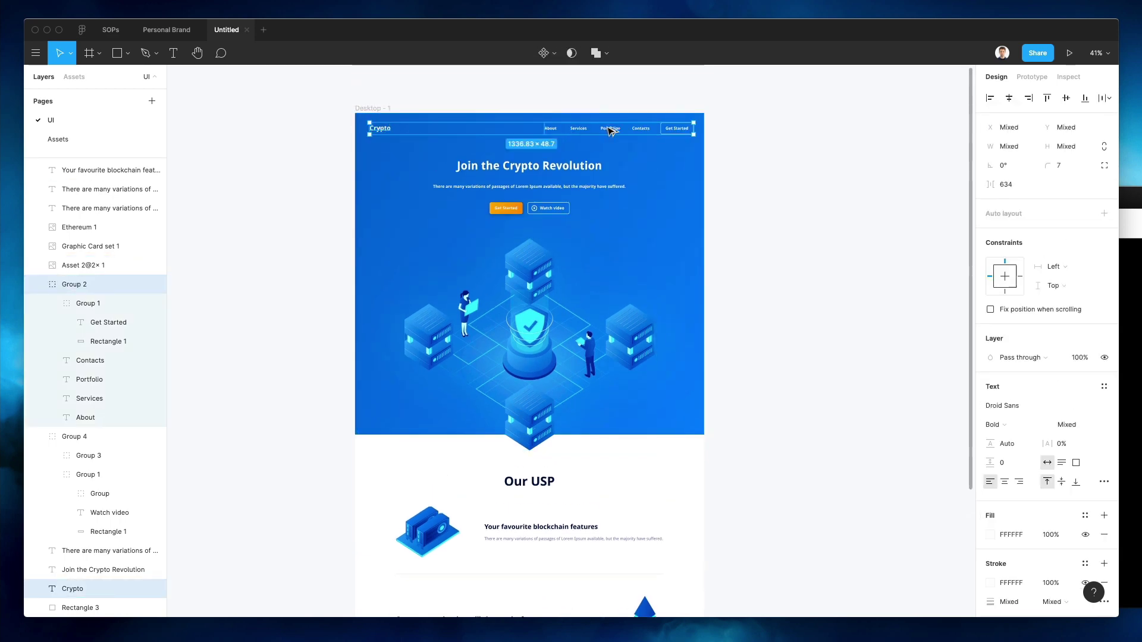
pyautogui.moveTo(611, 131); pyautogui.dragTo(550, 483)
# - Increase the footer band's height to about 188 and vertically centre the logo and navigation within it
pyautogui.click(558, 464)
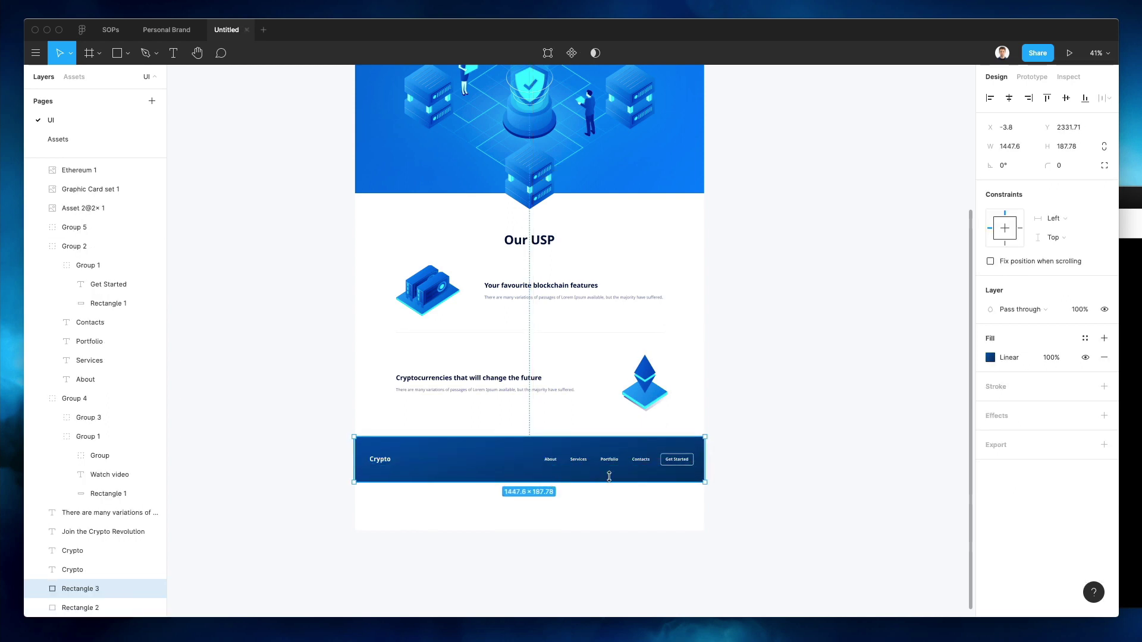
pyautogui.click(760, 461)
pyautogui.moveTo(762, 463); pyautogui.dragTo(342, 474)
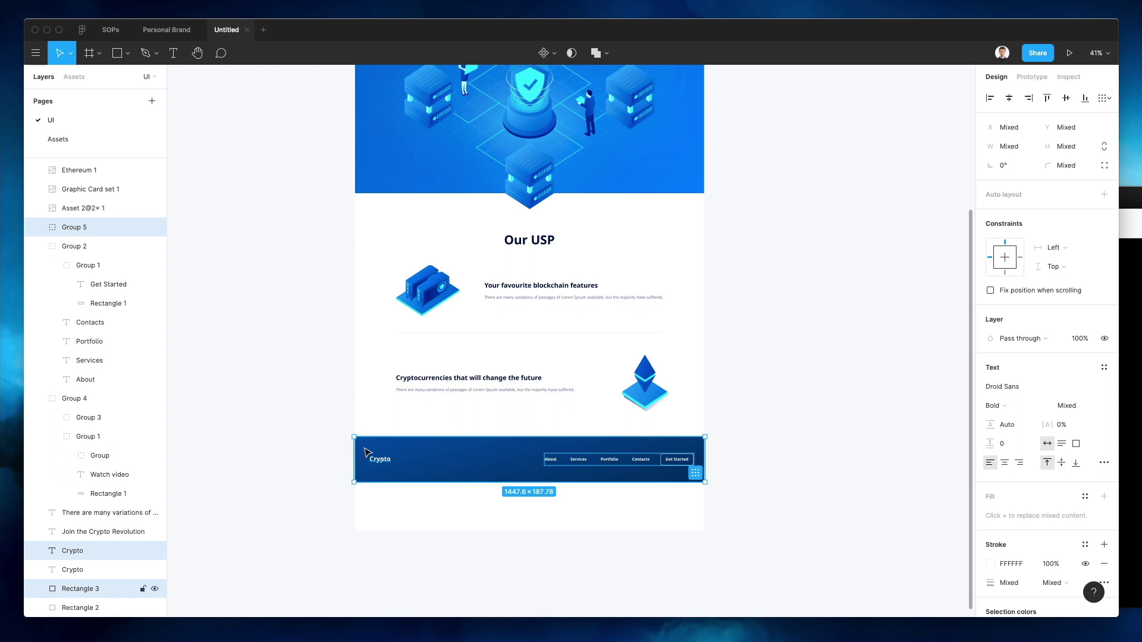
pyautogui.click(1067, 99)
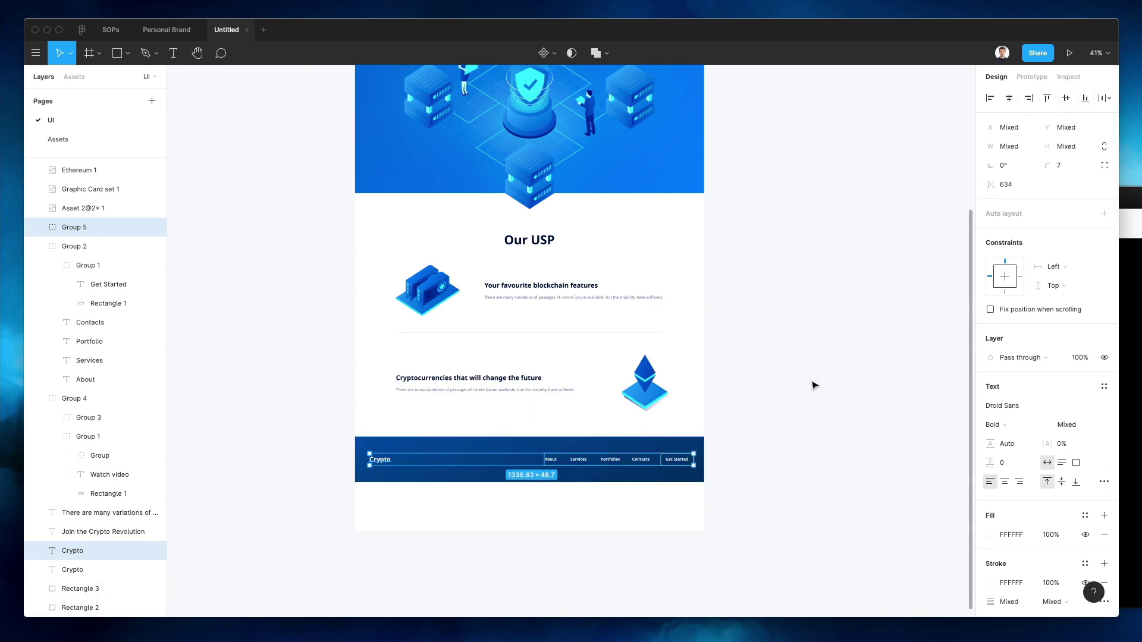
# - Move the footer band together with its logo and navigation slightly further down from the Ethereum feature
pyautogui.moveTo(551, 494); pyautogui.dragTo(576, 467)
pyautogui.press('super+z')
pyautogui.moveTo(727, 439); pyautogui.dragTo(289, 511)
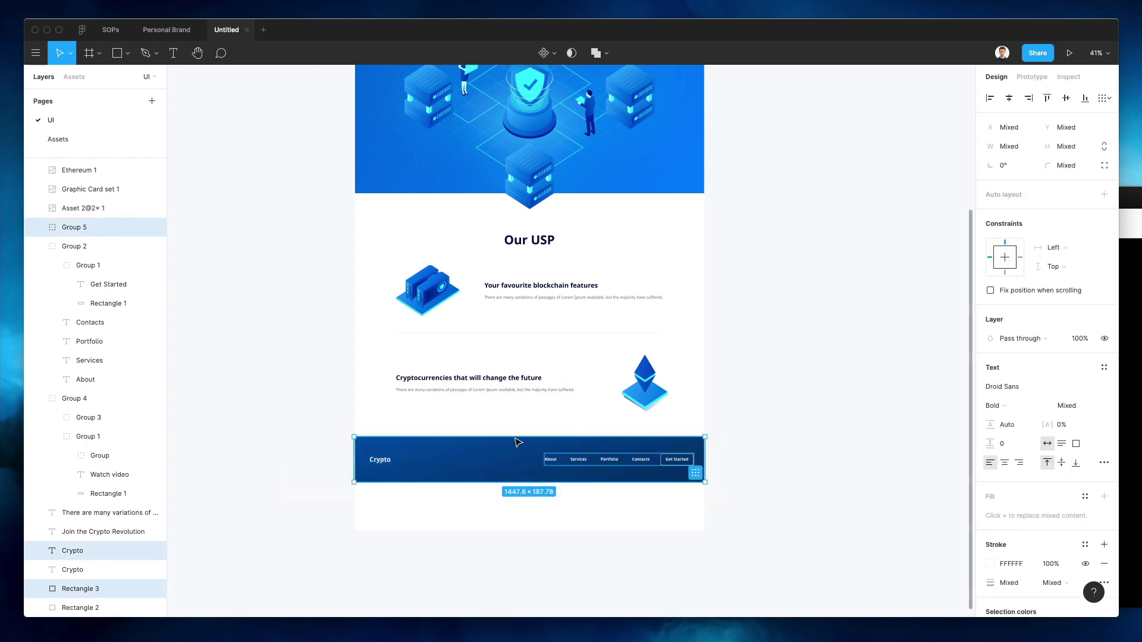
pyautogui.moveTo(526, 452); pyautogui.dragTo(531, 465)
pyautogui.click(568, 528)
# - Shorten the Desktop - 1 frame so its lower edge meets the bottom of the footer band
pyautogui.scroll(7, 561, 527)
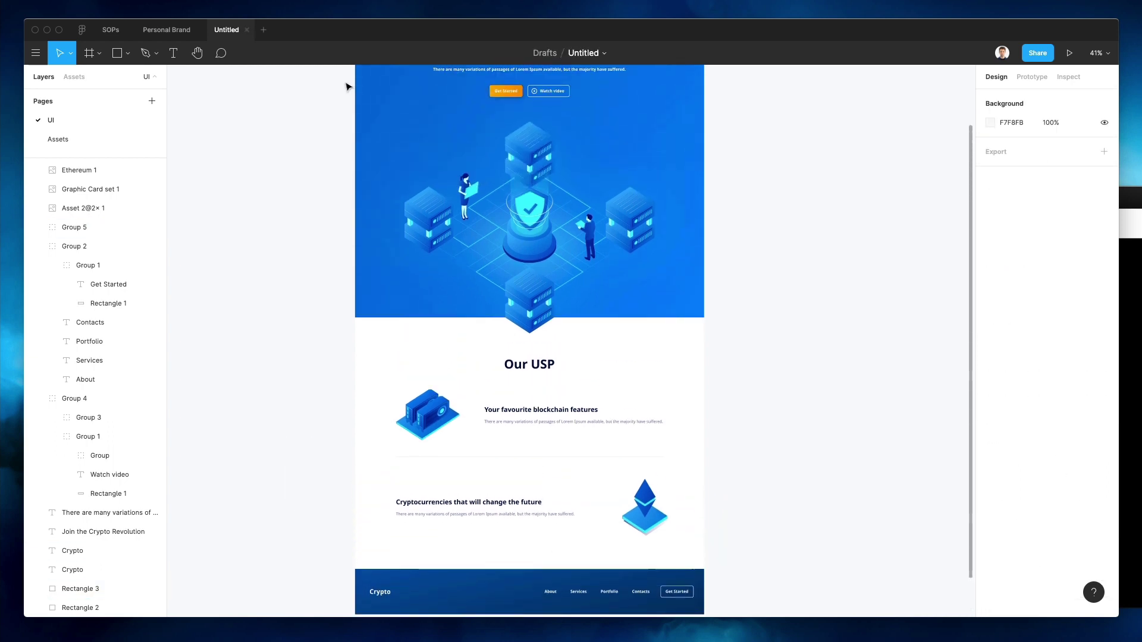
pyautogui.click(365, 67)
pyautogui.scroll(-5, 565, 503)
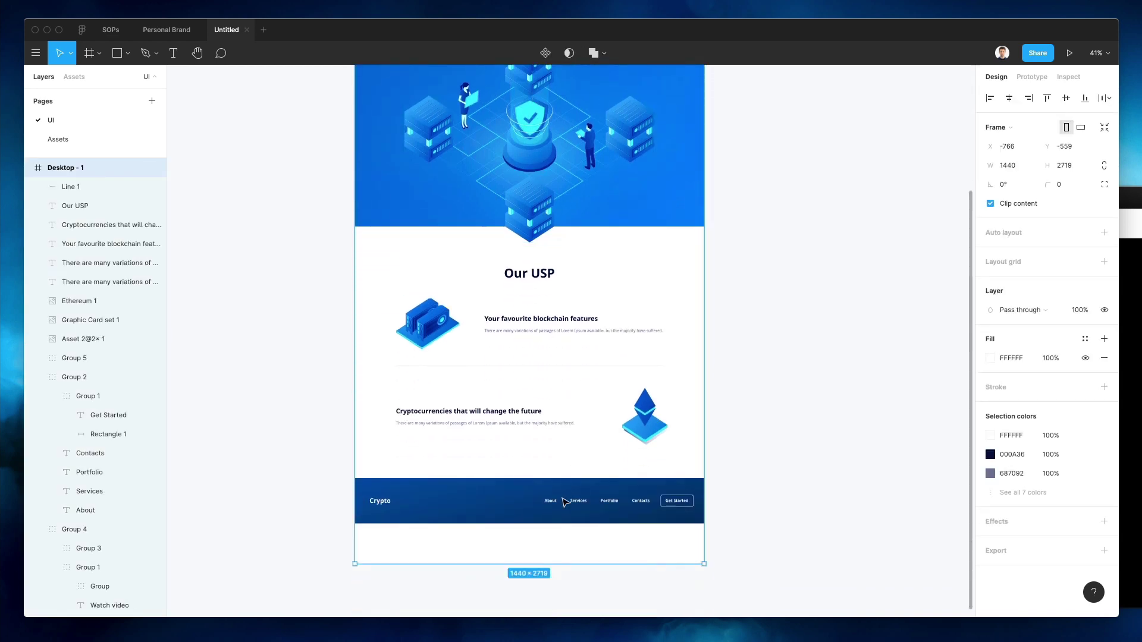
pyautogui.moveTo(538, 565); pyautogui.dragTo(556, 524)
pyautogui.click(771, 403)
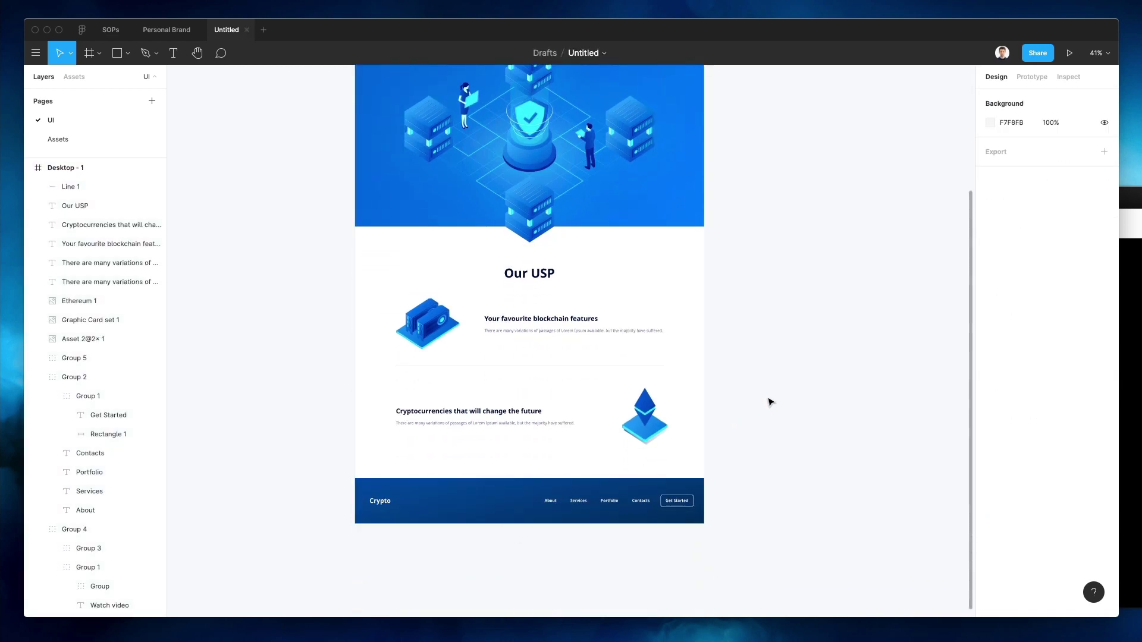
pyautogui.scroll(5, 707, 417)
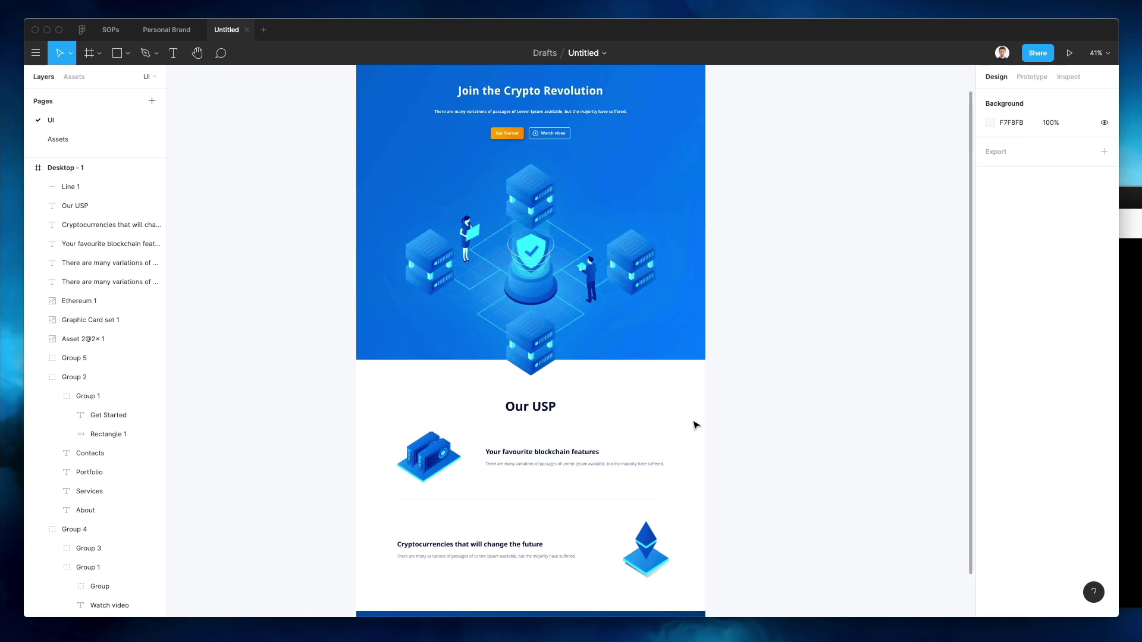
pyautogui.scroll(-2, 696, 425)
pyautogui.scroll(-3, 695, 424)
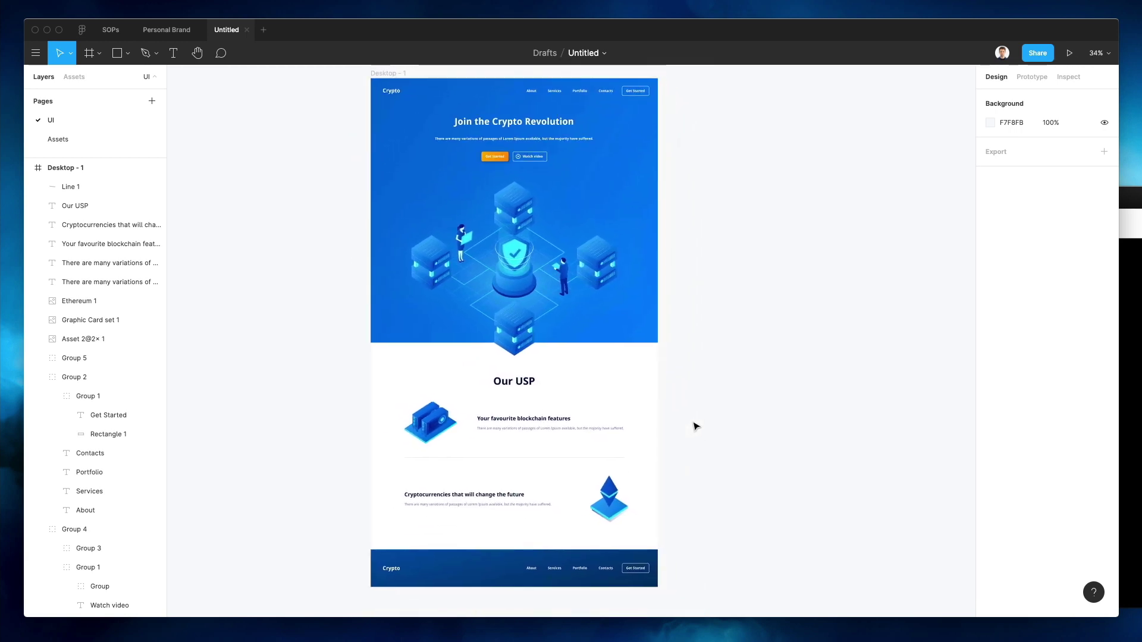